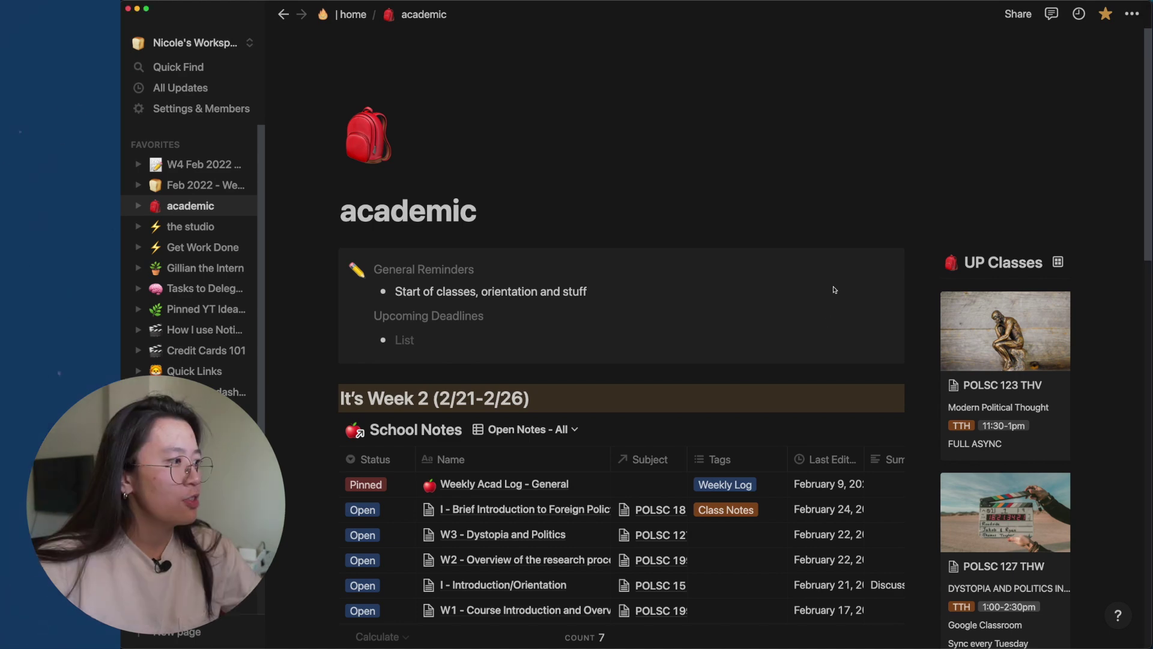
Add an entry named "Sample note" to the School Notes table and set its status to Archived
scroll(622, 454, down, 5)
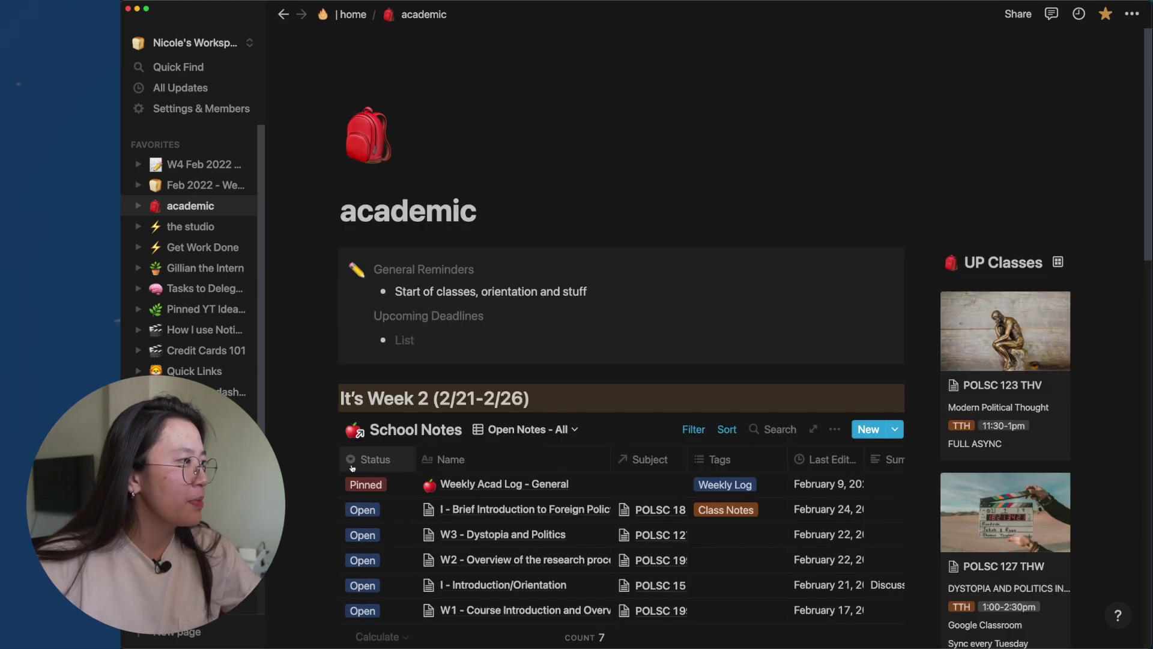
scroll(496, 460, down, 5)
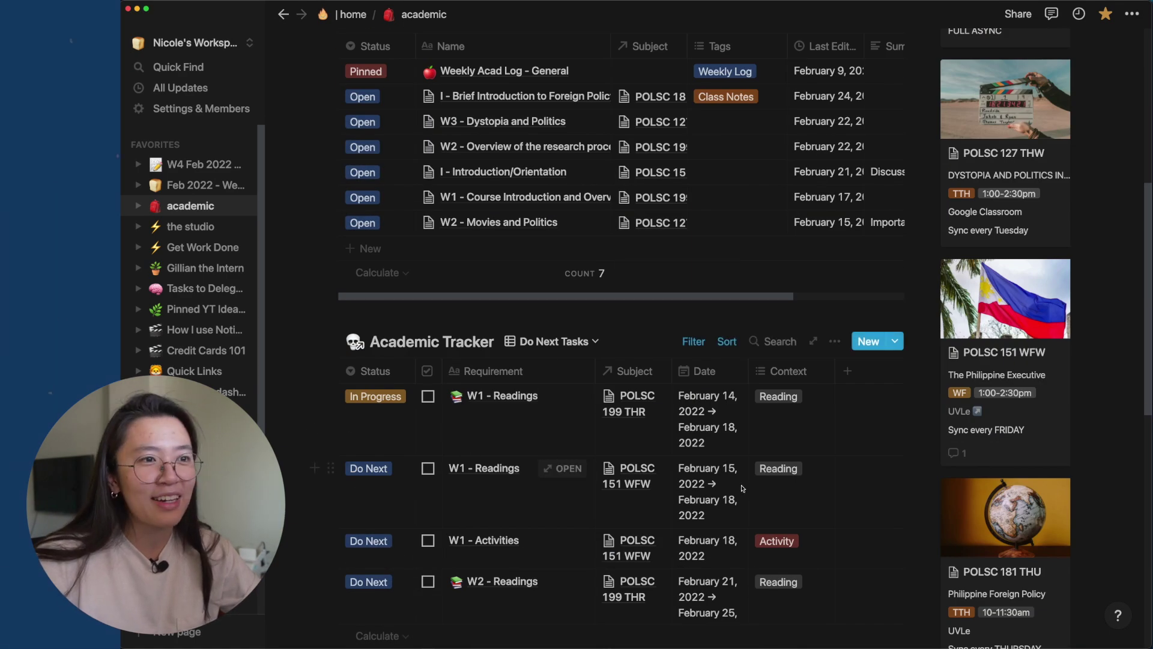
scroll(743, 489, up, 9)
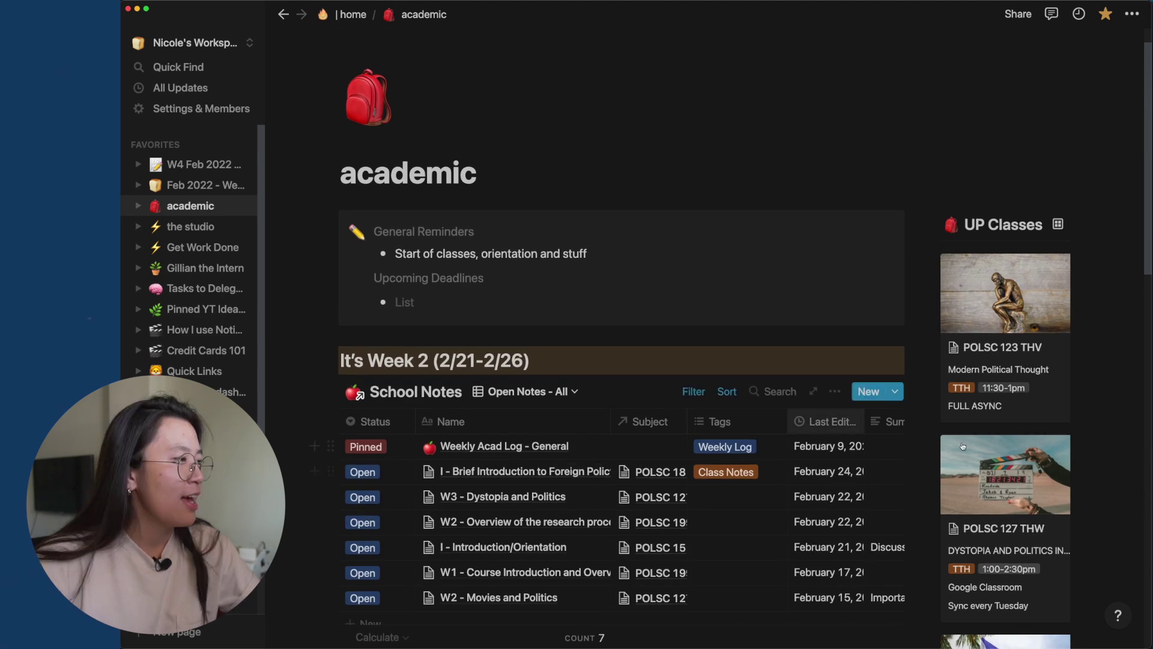
scroll(661, 504, down, 2)
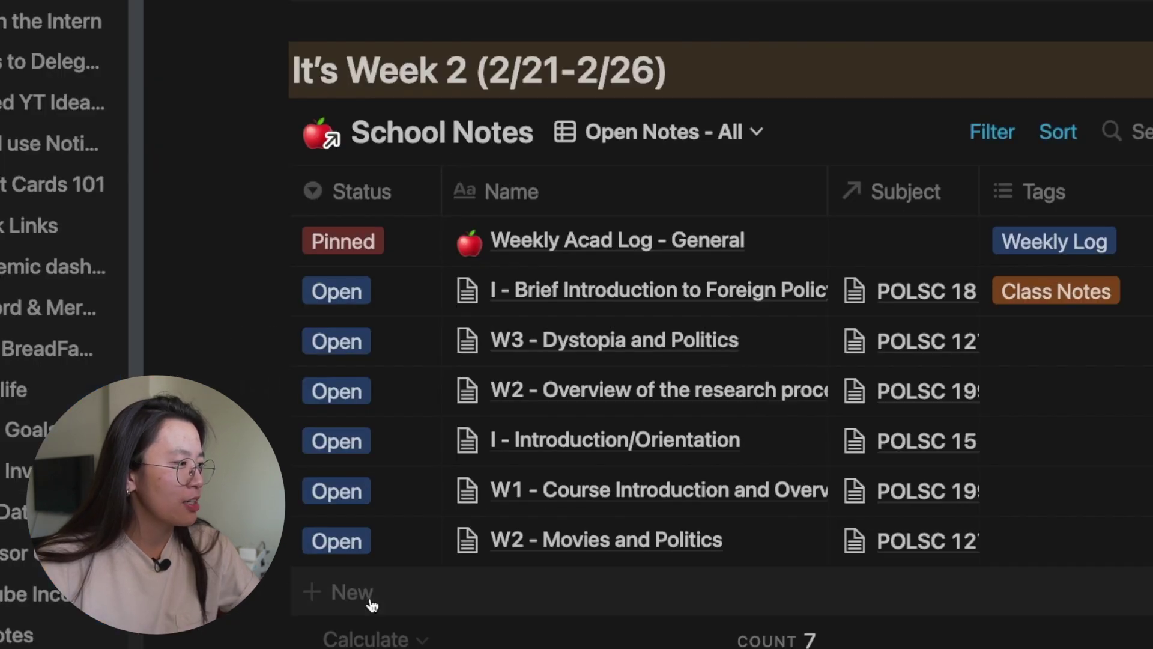
click(370, 603)
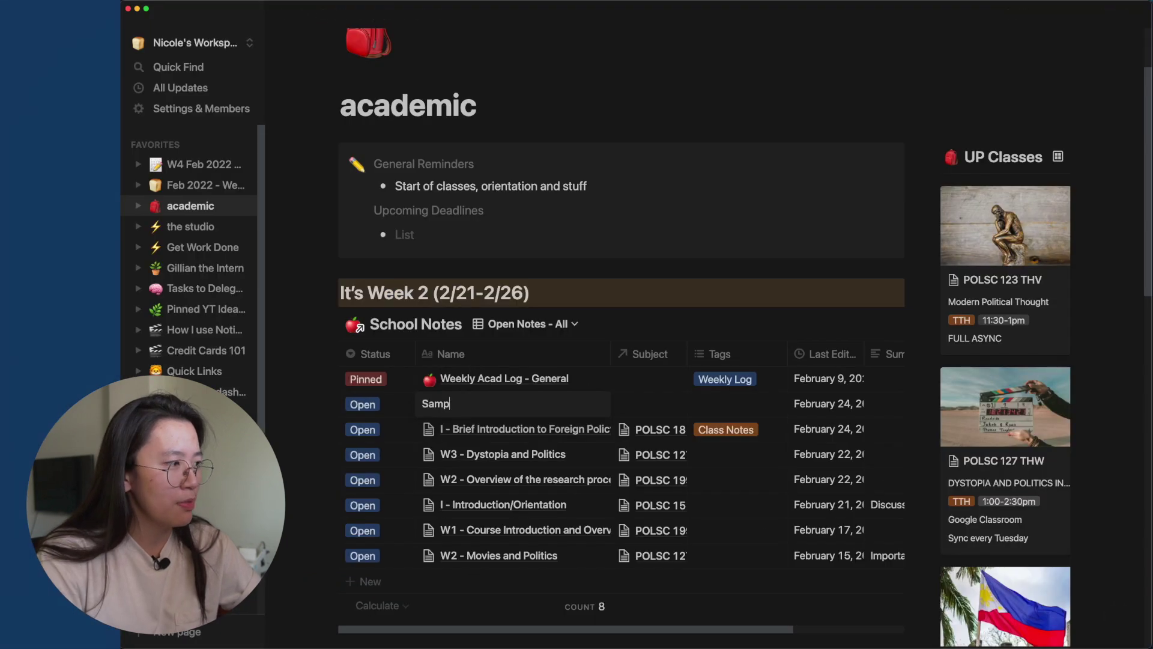
text(Sample note)
key(Escape)
click(377, 401)
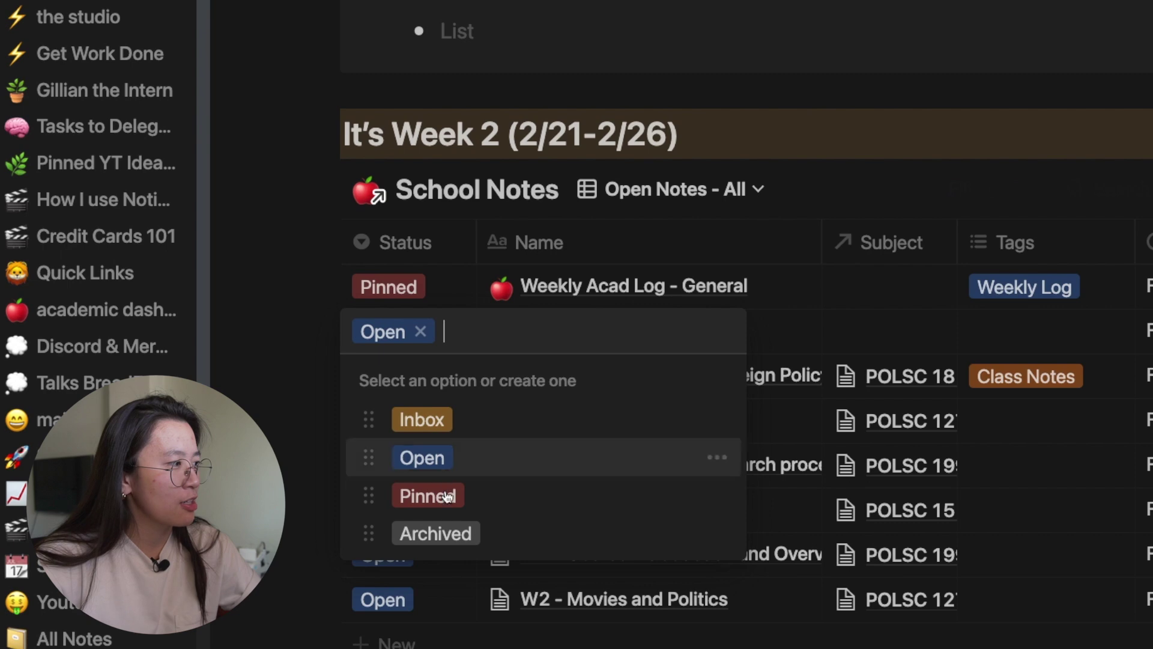
click(393, 517)
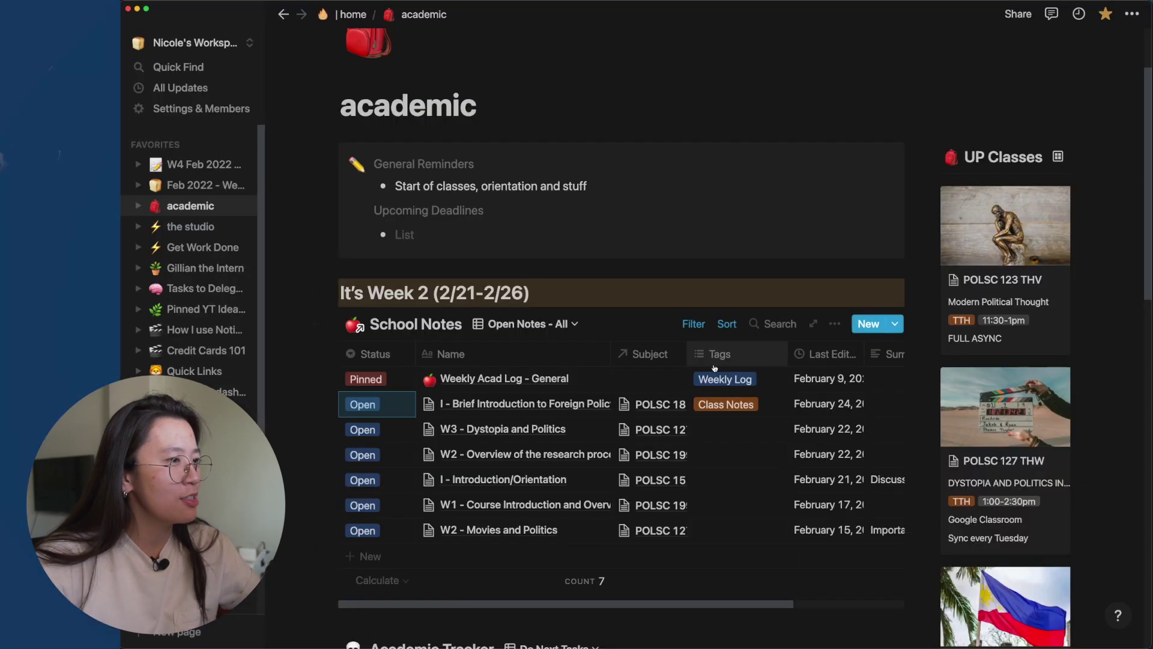
Show the Academic Tracker in its Pending Tasks - Calendar view and look through the scheduled tasks
scroll(1008, 261, down, 10)
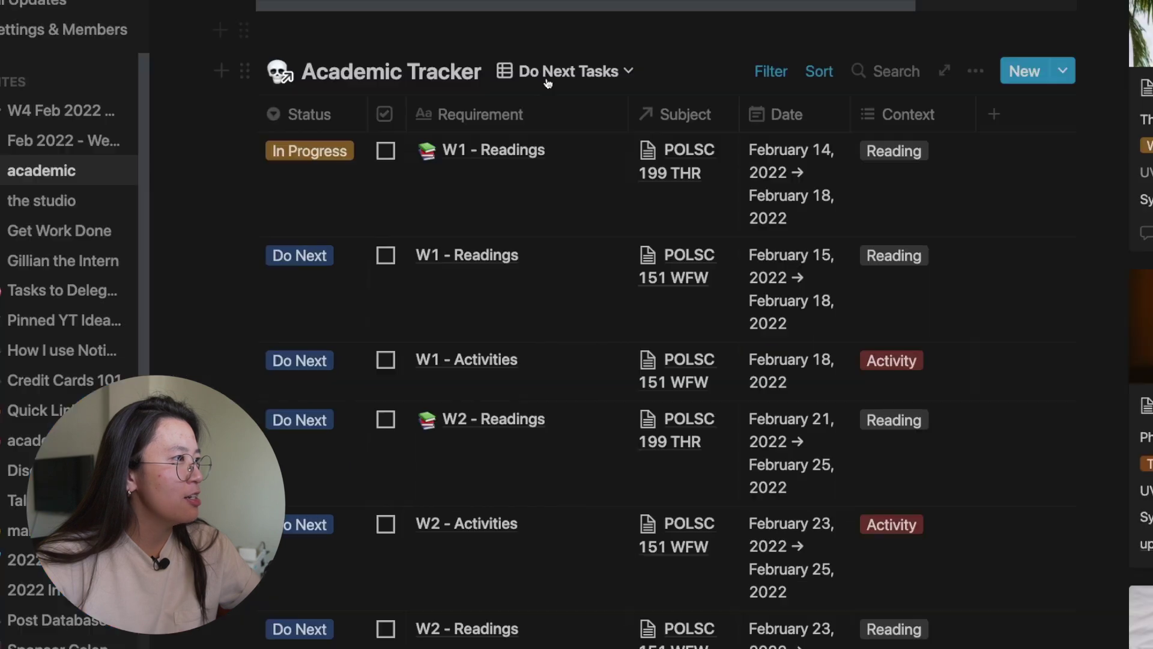
click(553, 137)
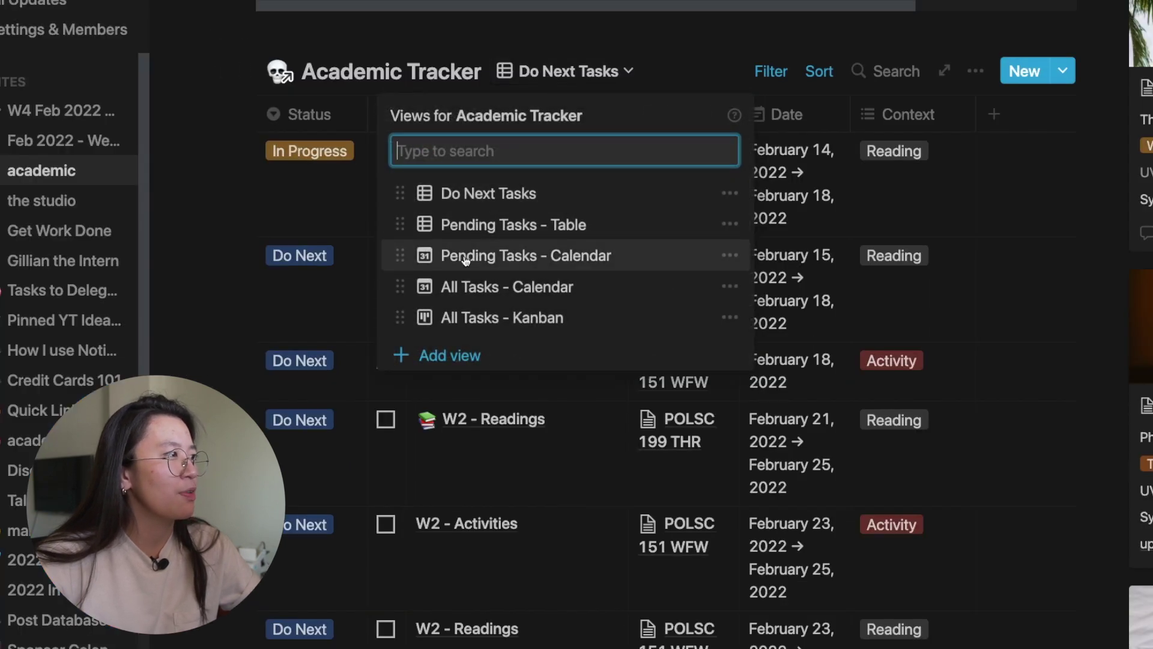
click(466, 257)
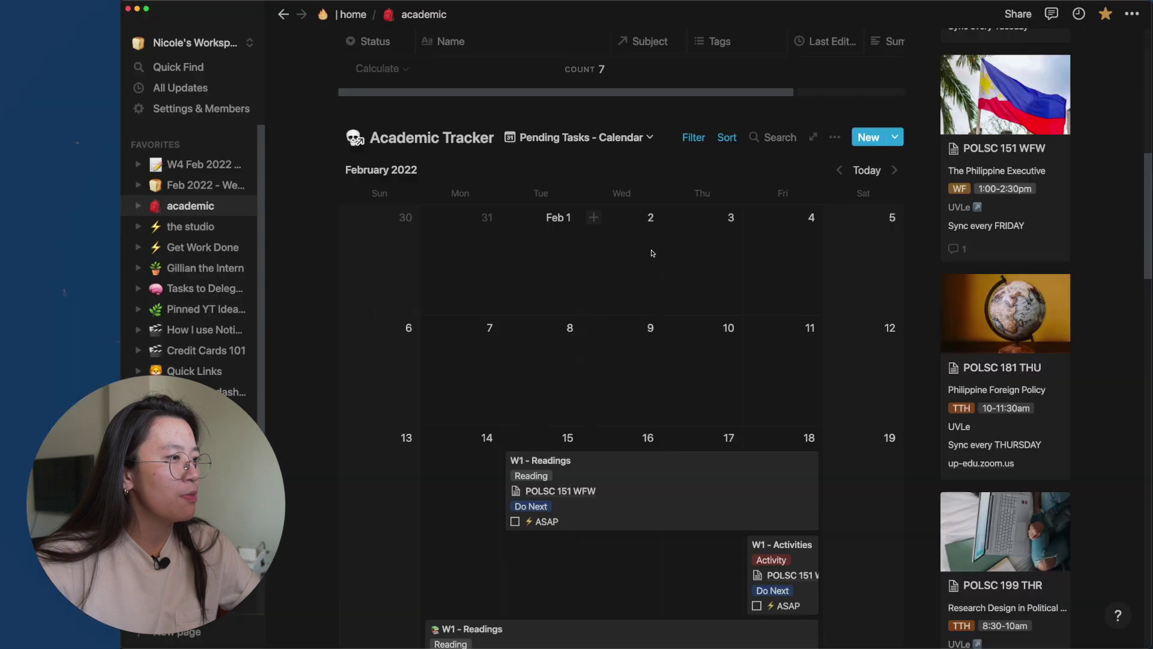
scroll(894, 324, down, 5)
scroll(775, 342, down, 2)
Switch the Academic Tracker to the All Tasks - Kanban view and move the POLSC 151 WFW "W1 - Readings" card to In Progress
scroll(773, 348, up, 10)
click(578, 368)
click(560, 537)
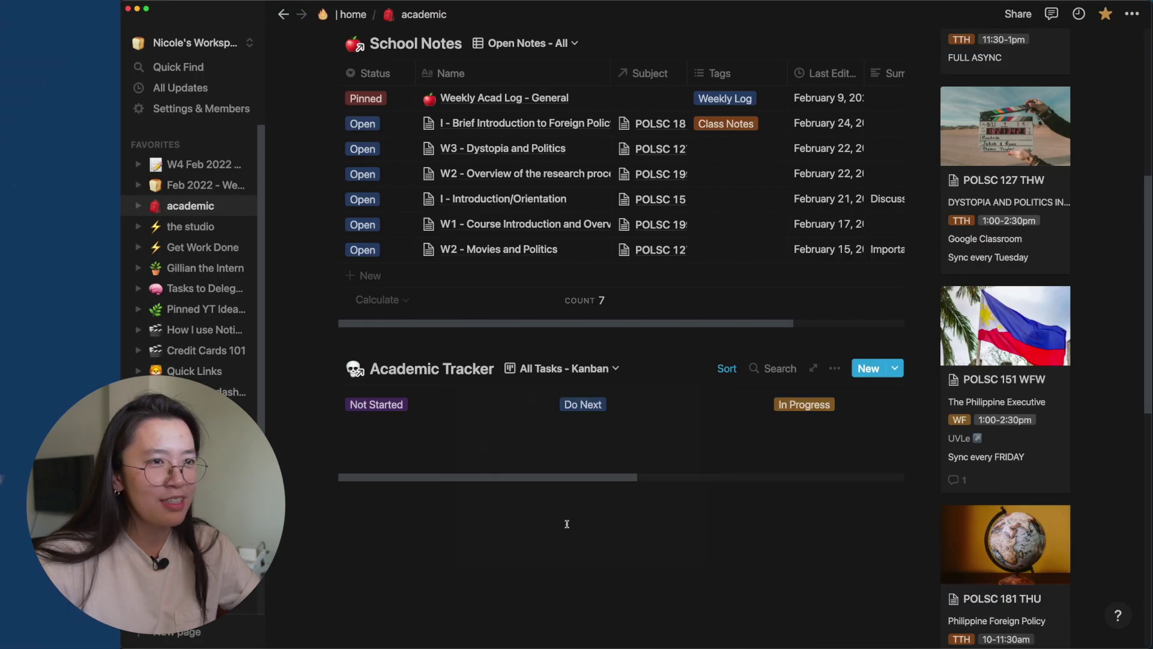
scroll(597, 454, down, 3)
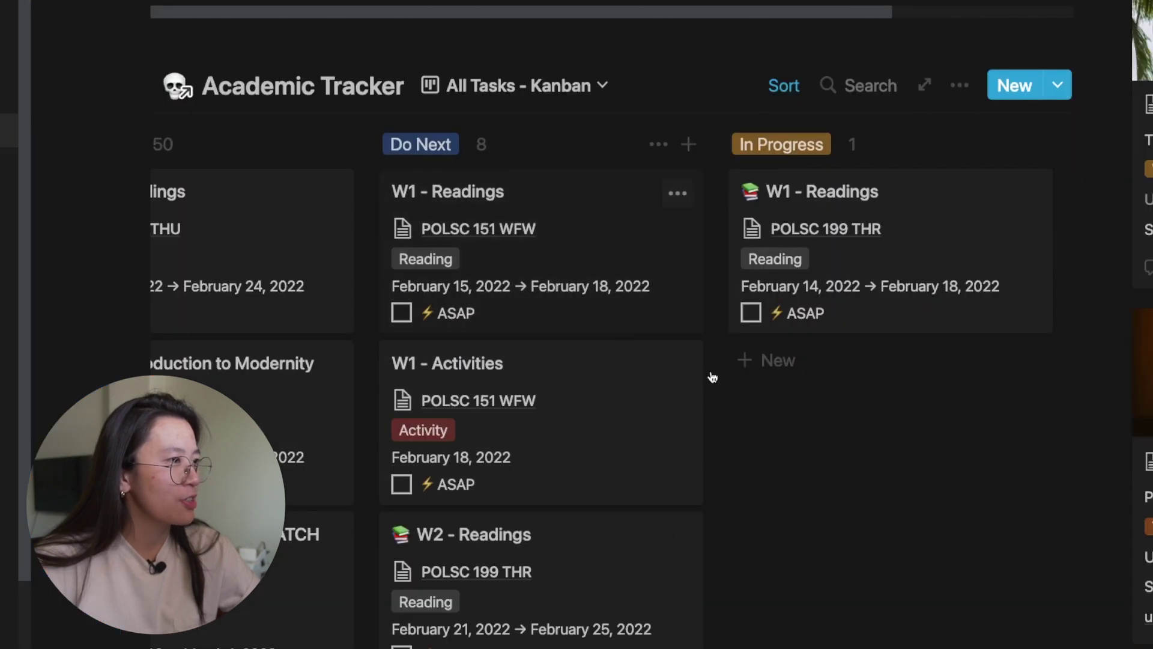
drag(535, 250, 834, 343)
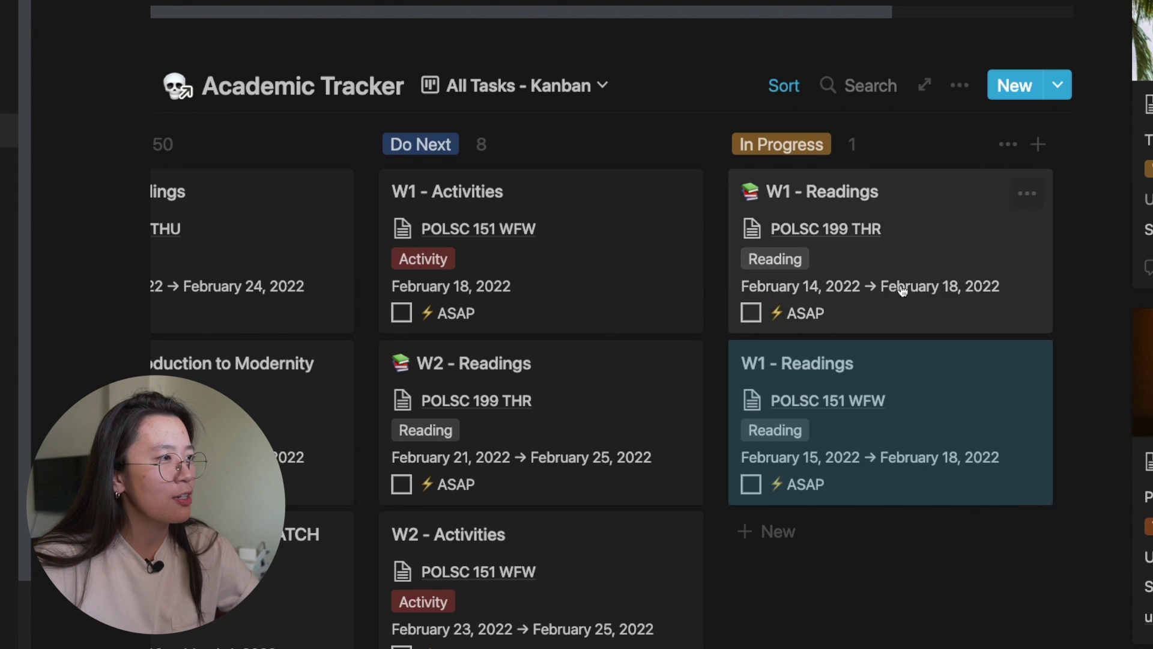
Open the POLSC 127 THW class as a full page and look through its notes and pending tasks
scroll(944, 491, up, 8)
scroll(944, 491, up, 3)
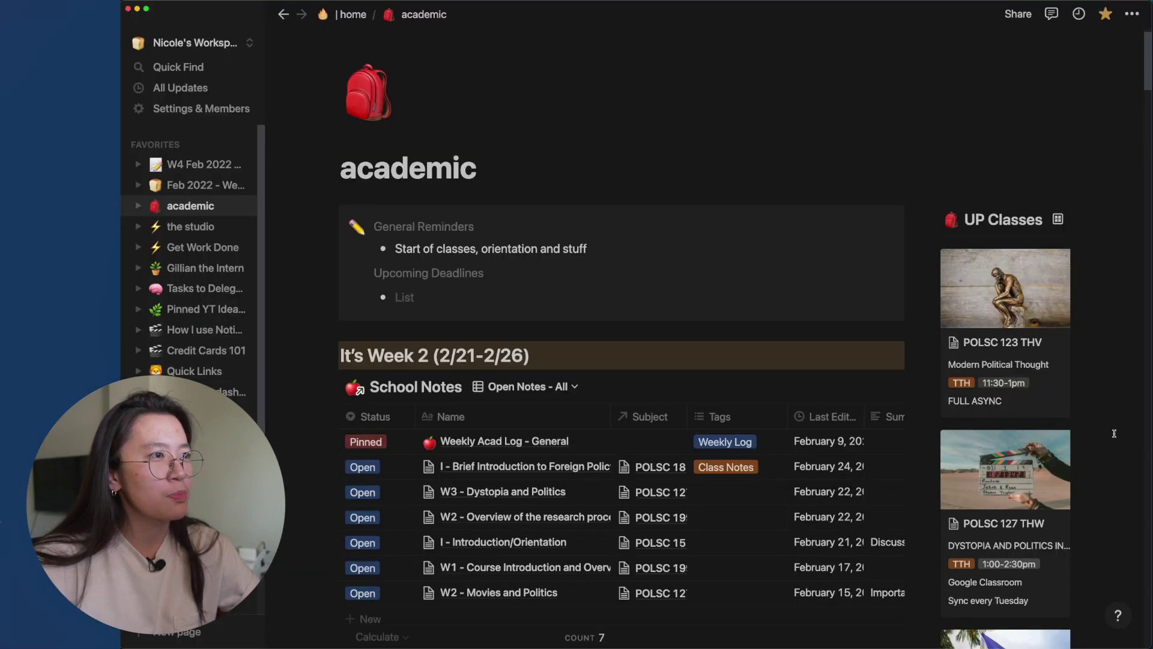
scroll(1114, 433, down, 5)
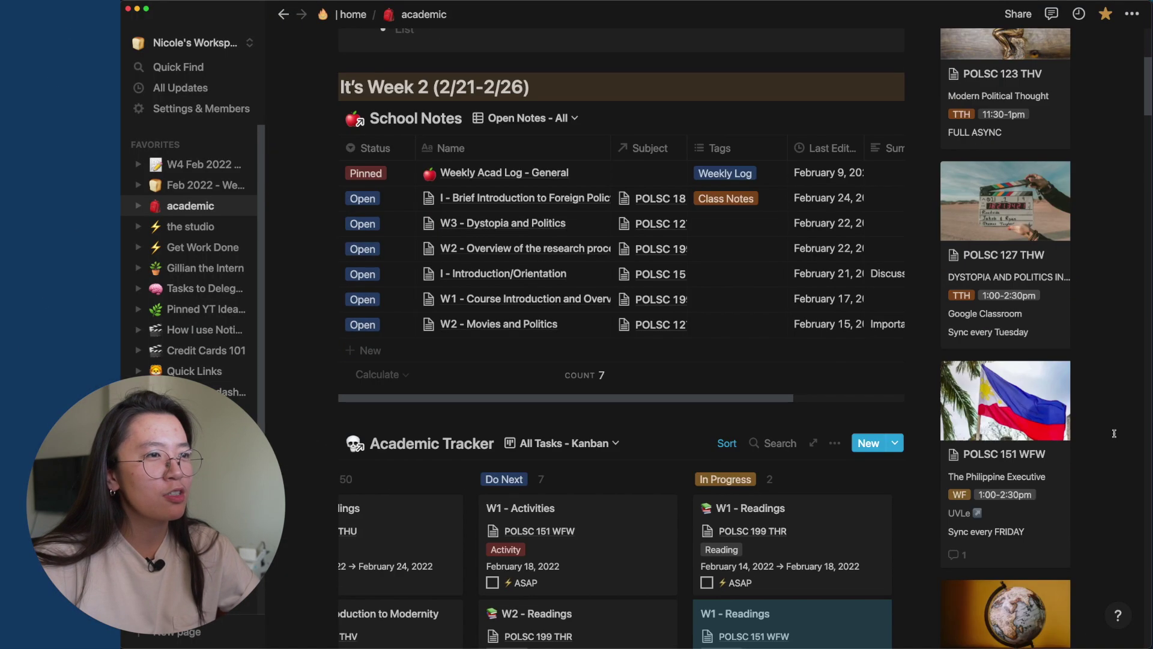
click(971, 220)
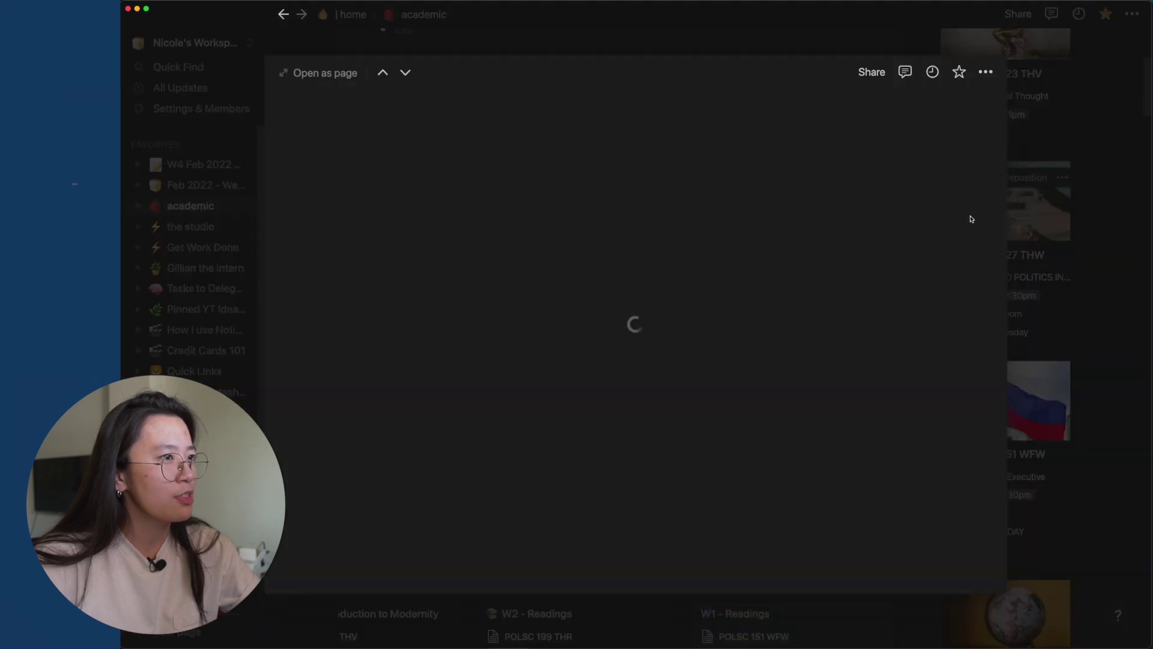
click(318, 73)
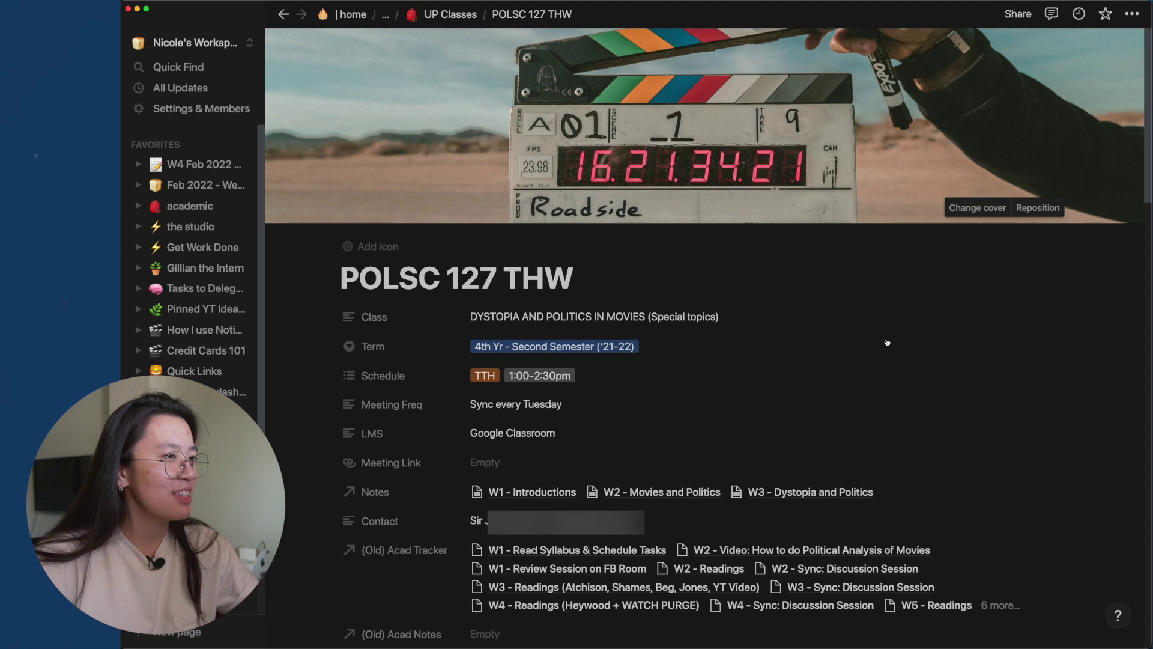
scroll(968, 343, down, 15)
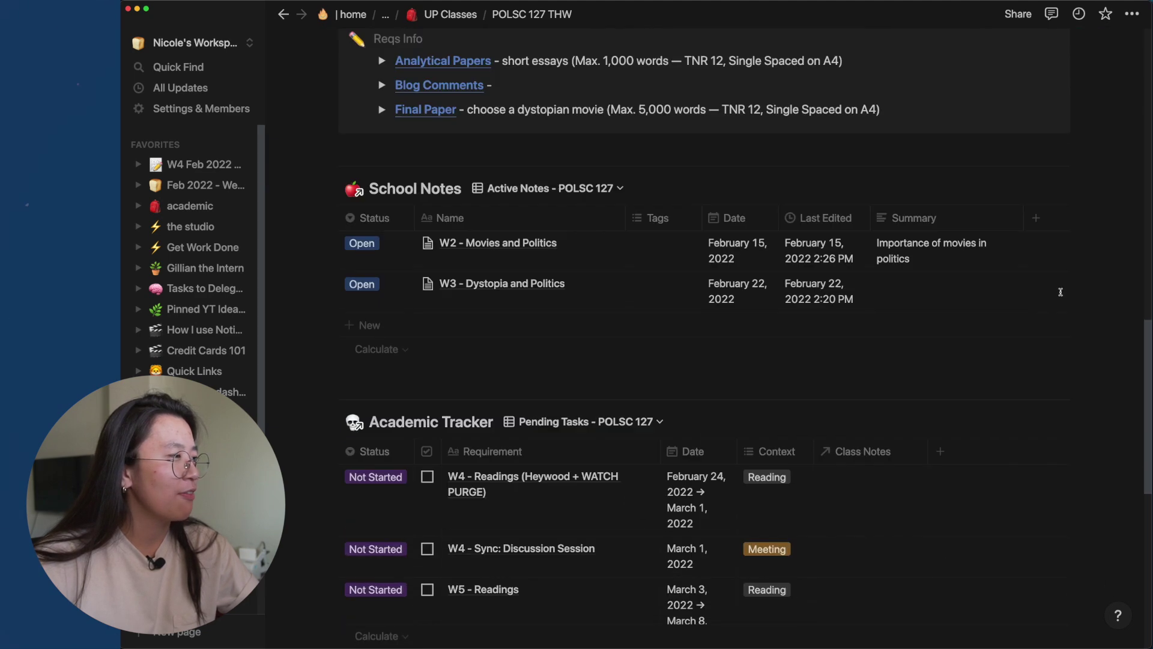
scroll(1060, 292, up, 1)
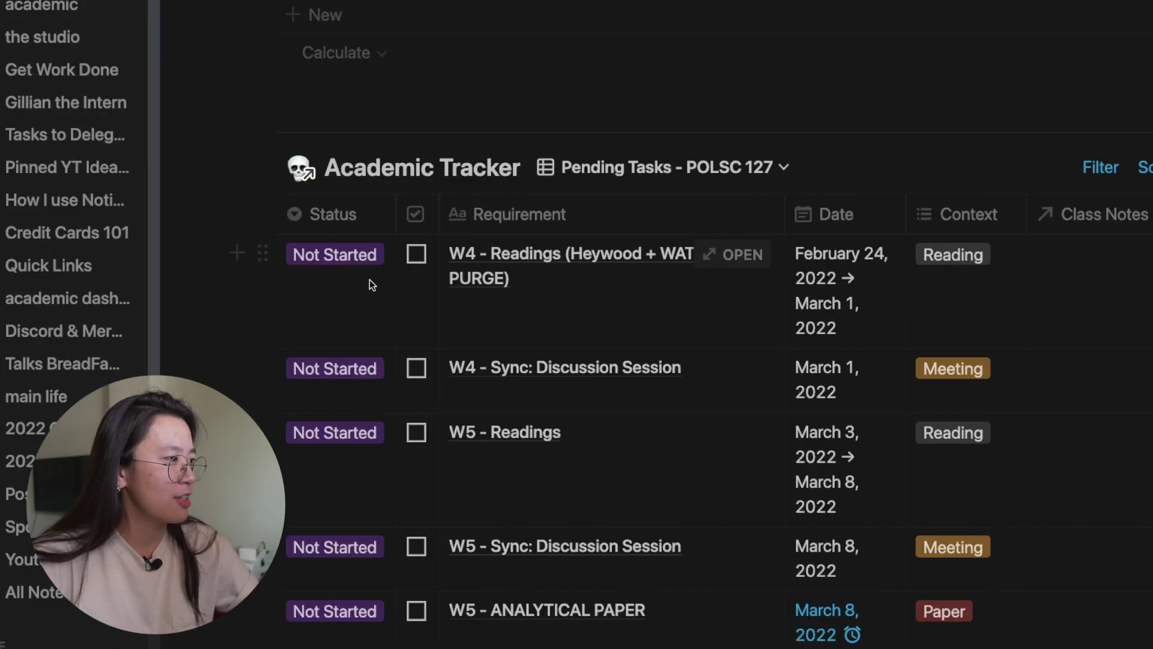
Try the Do Next status on the "W4 - Readings" task and set it back to Not Started
click(370, 280)
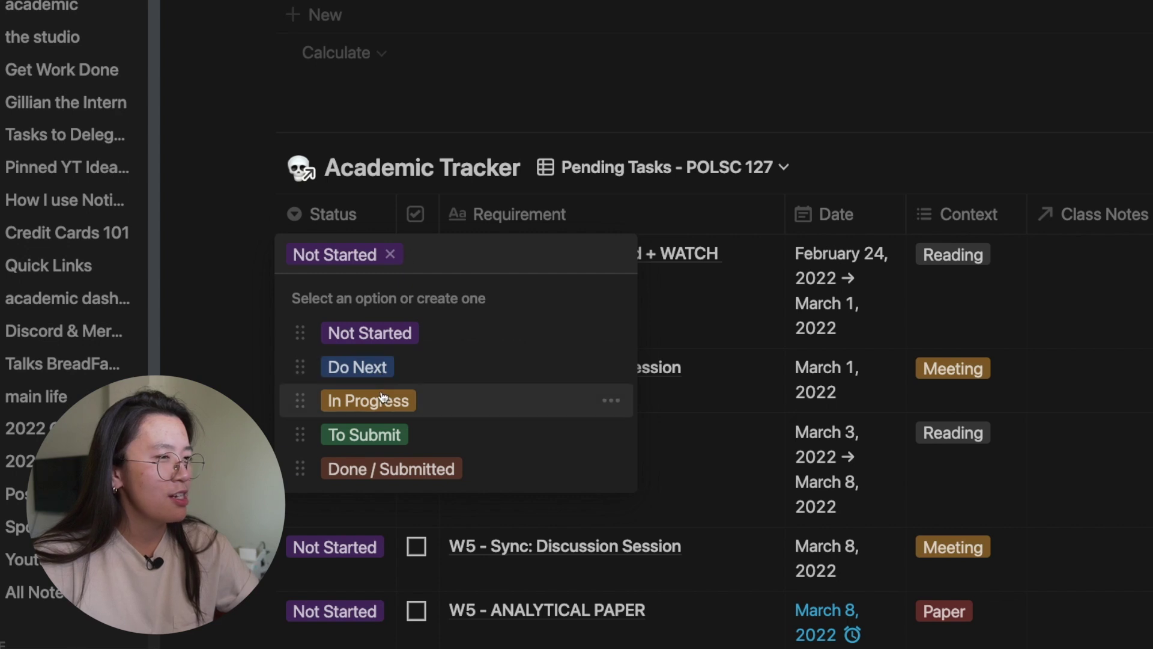
click(381, 370)
click(360, 293)
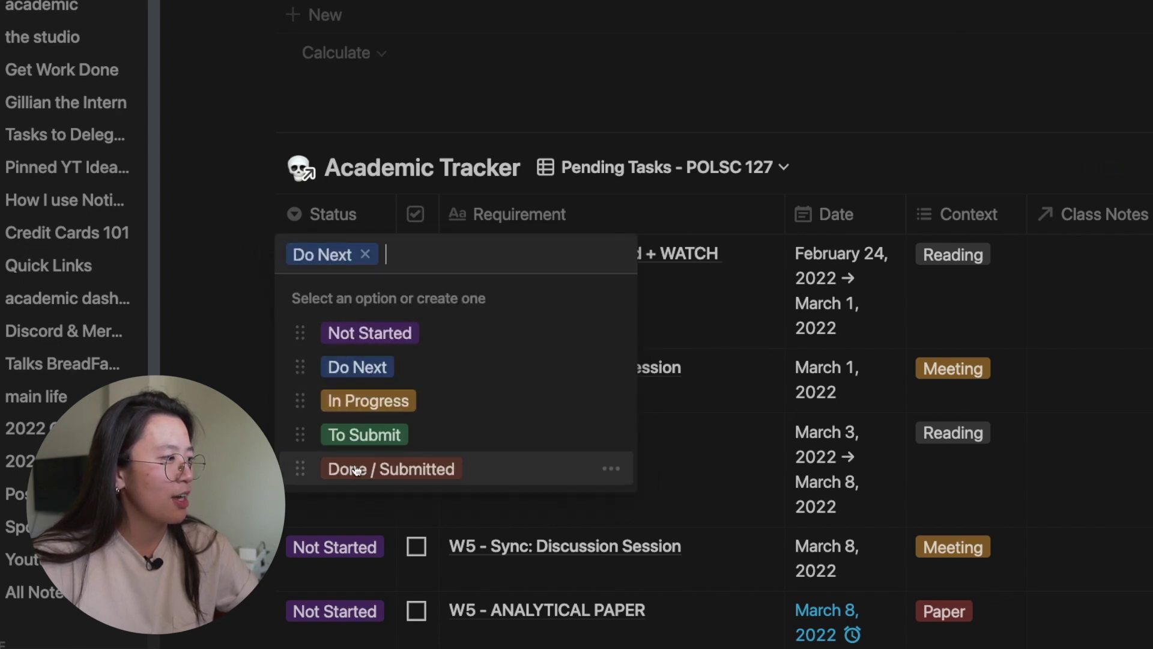
click(370, 332)
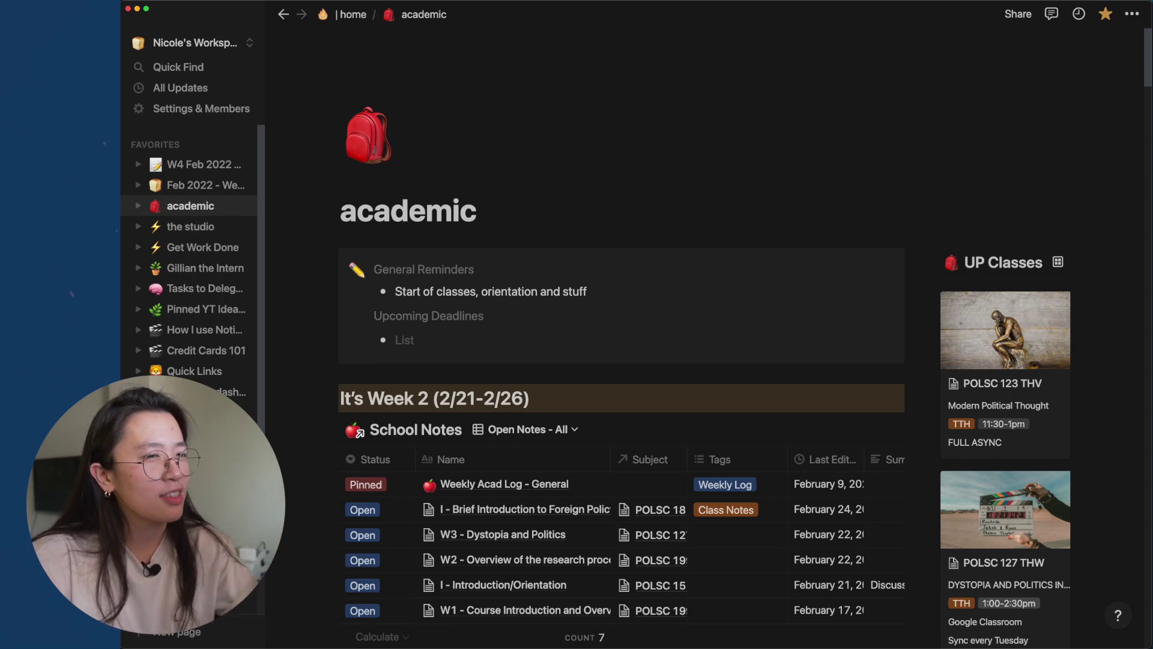
Display the Academic Tracker on the academic page in its All Tasks - Kanban view
scroll(478, 534, down, 4)
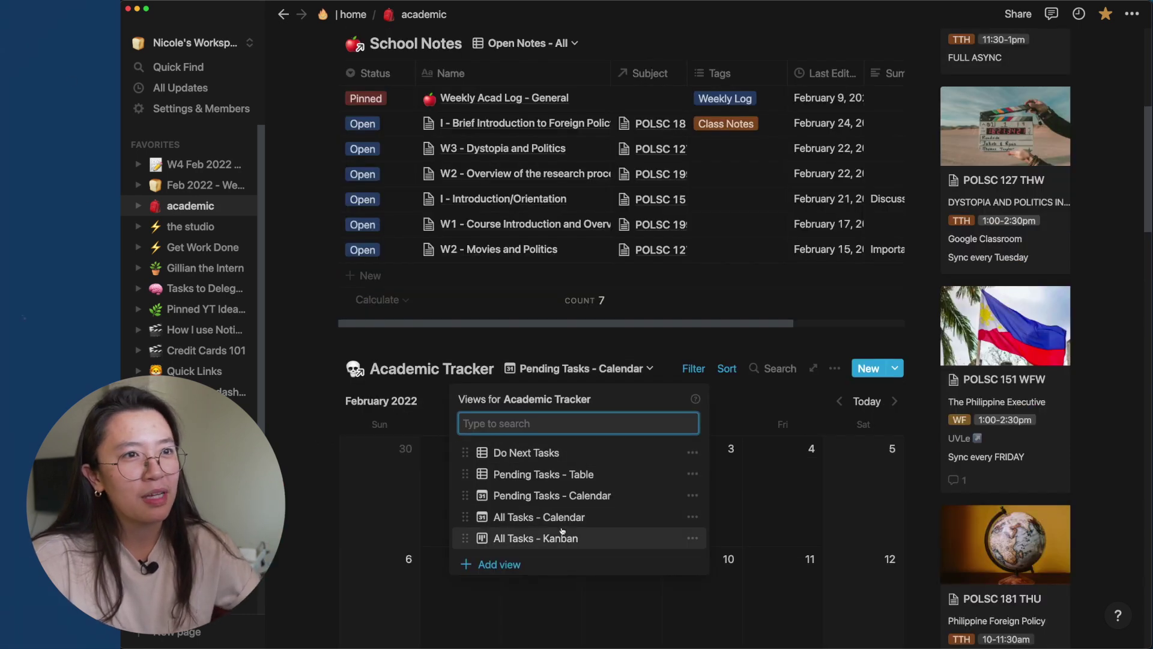
click(560, 536)
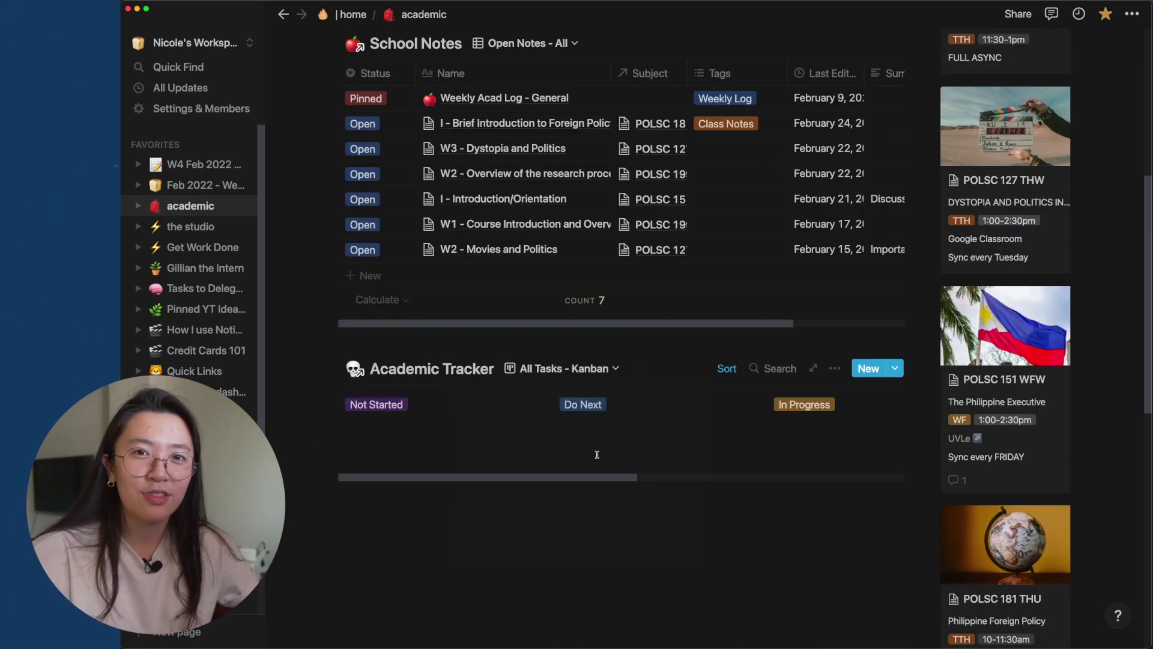
Open the academic dashboard template and read through its linked "INSTRUCTIONS - Read Me" page
click(237, 391)
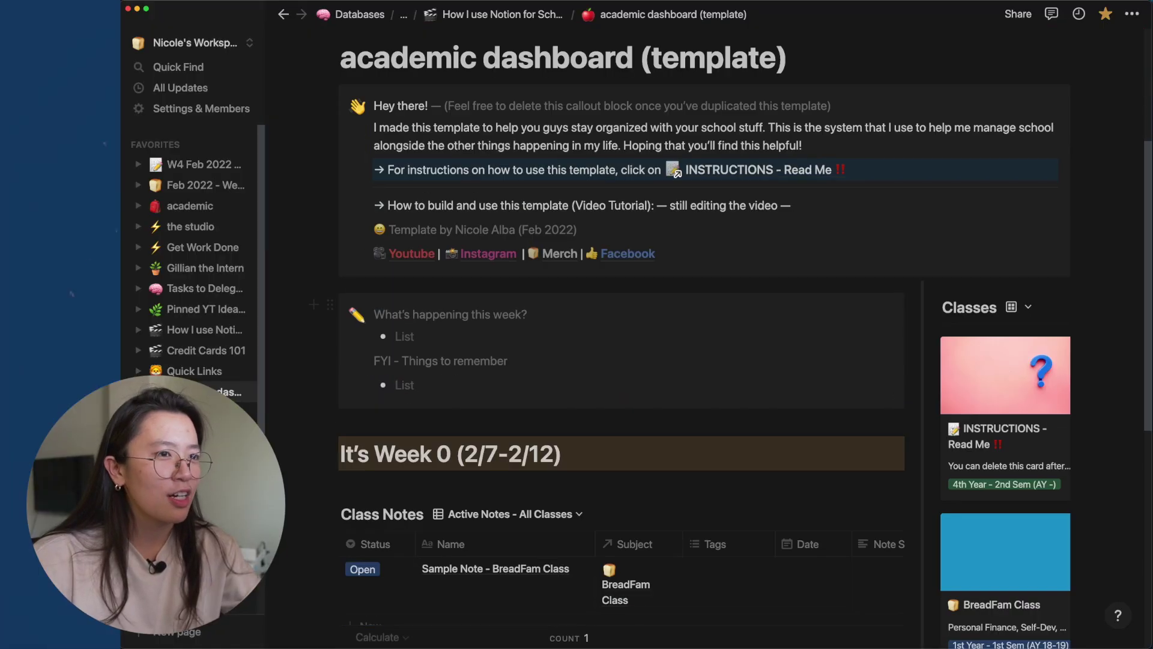
scroll(928, 416, up, 4)
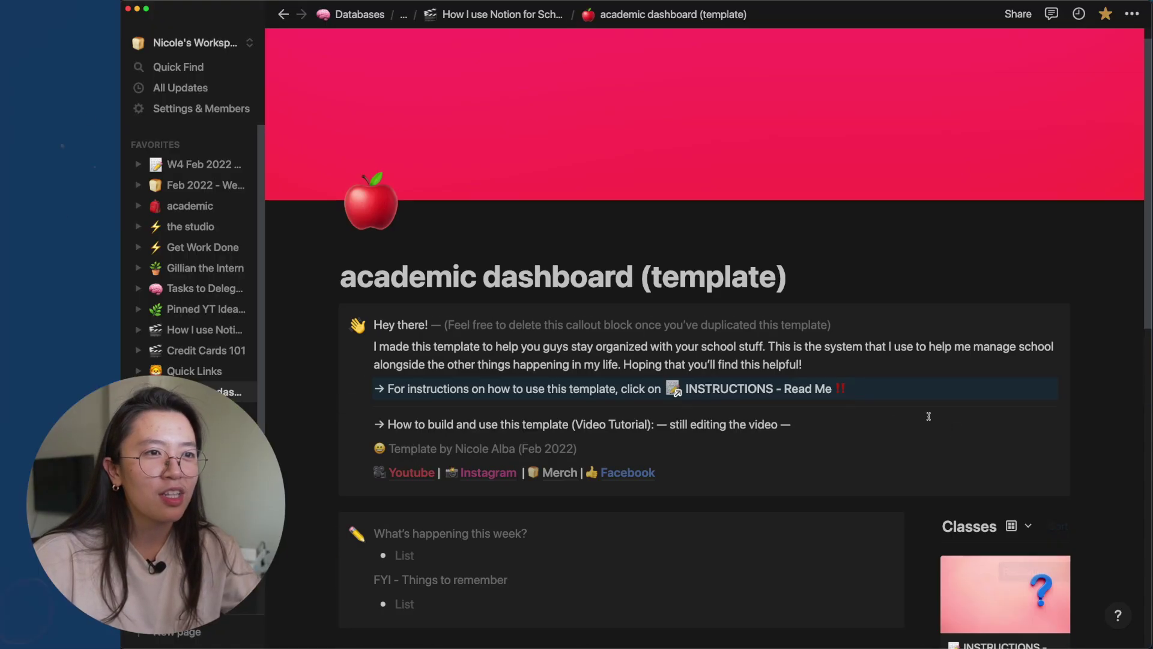
click(744, 387)
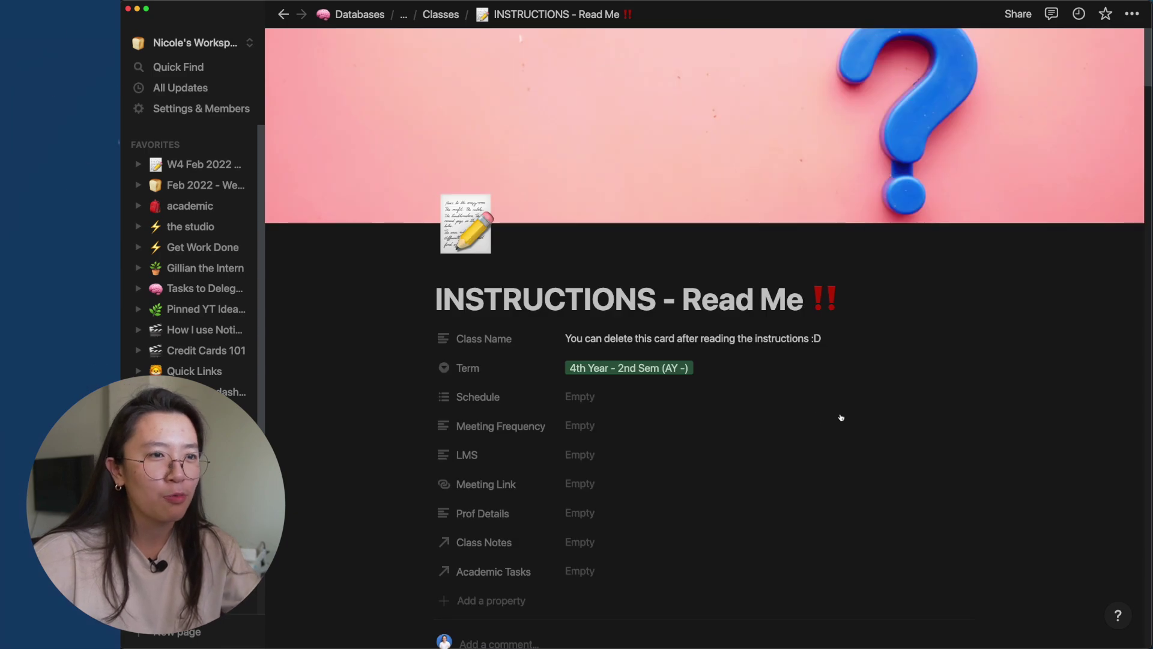
scroll(841, 417, down, 20)
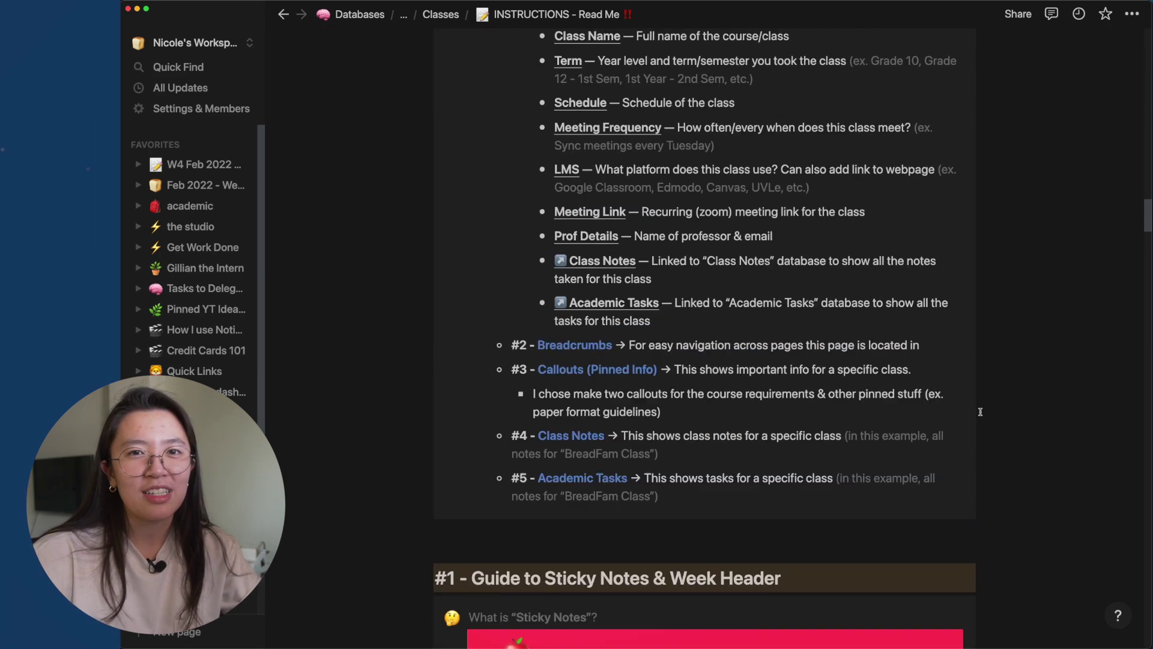
scroll(980, 412, down, 2)
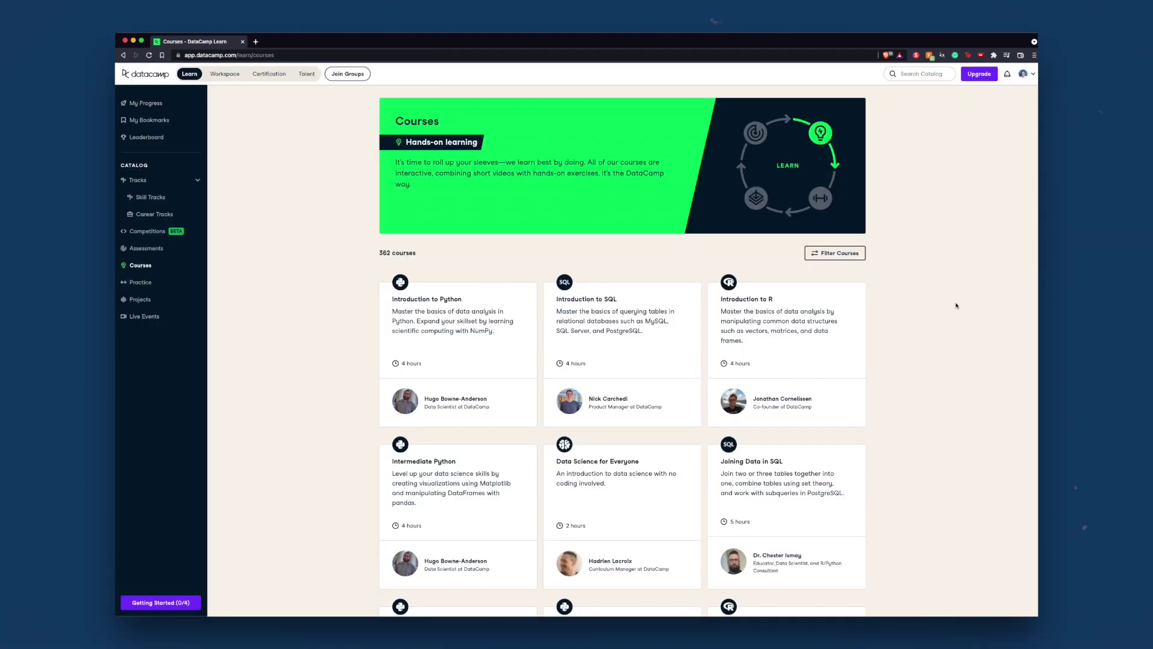
Switch to DataCamp and browse its Courses, Skill Tracks and Career Tracks catalogs
scroll(956, 305, down, 5)
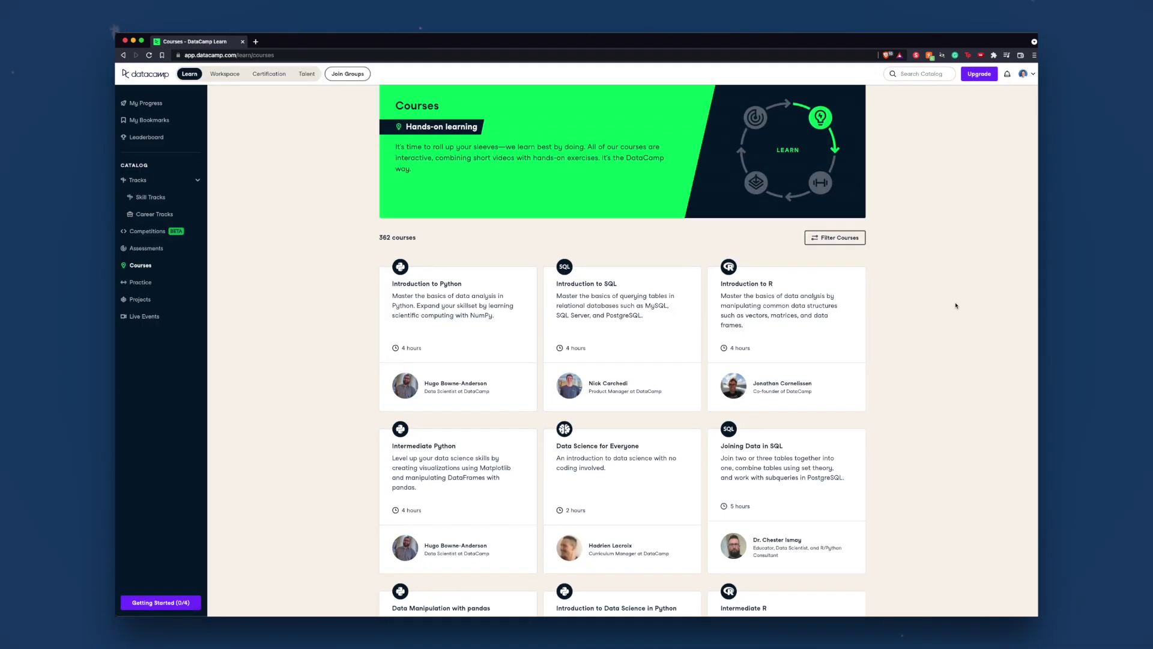
scroll(956, 305, down, 2)
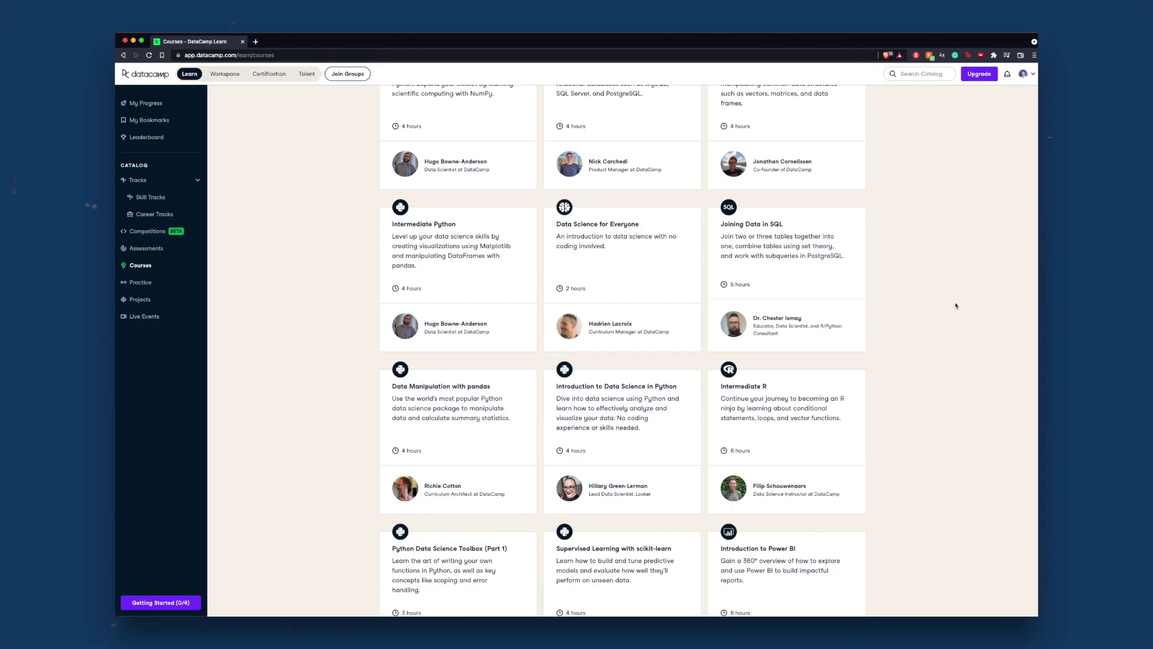
scroll(956, 305, down, 3)
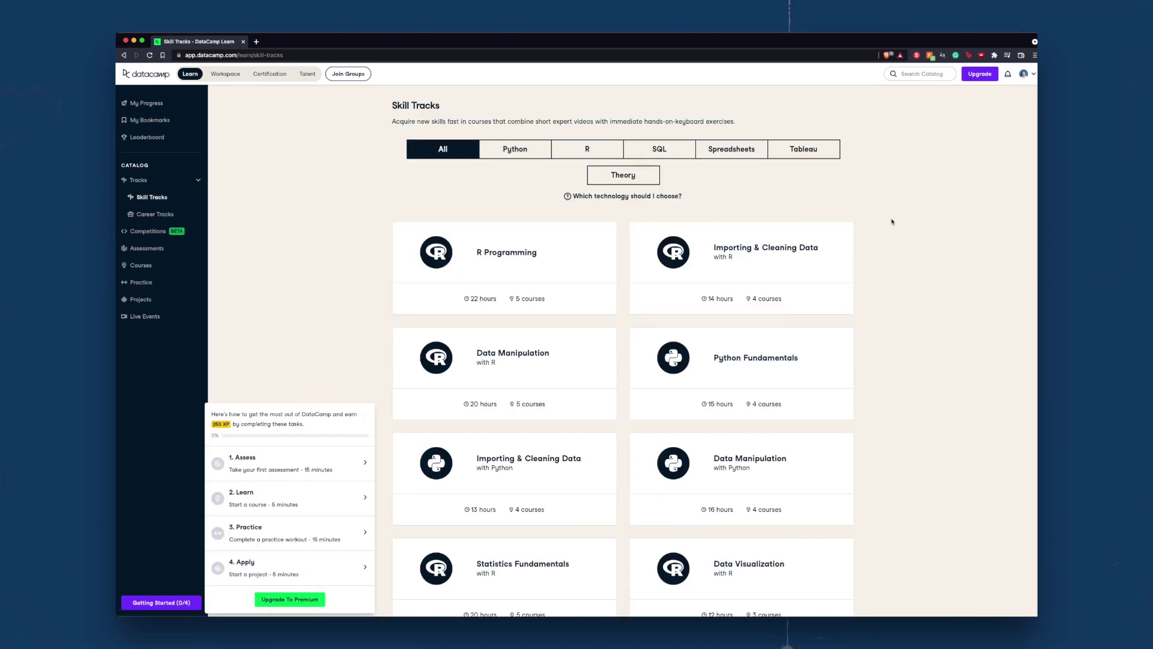
scroll(917, 287, down, 4)
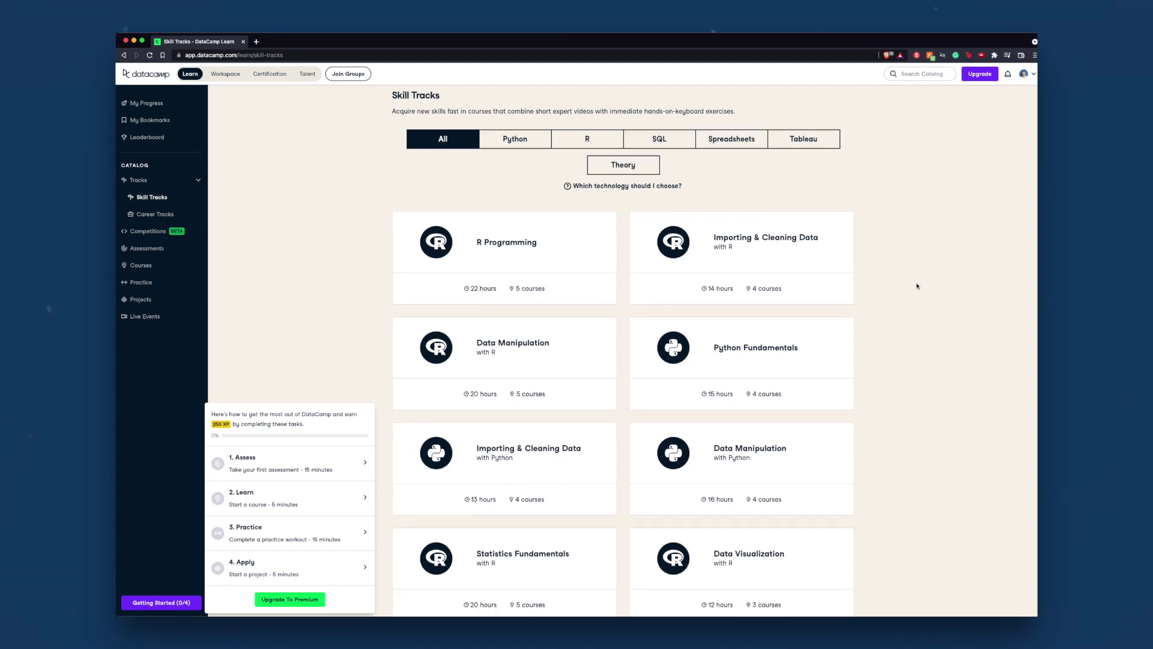
scroll(917, 286, down, 6)
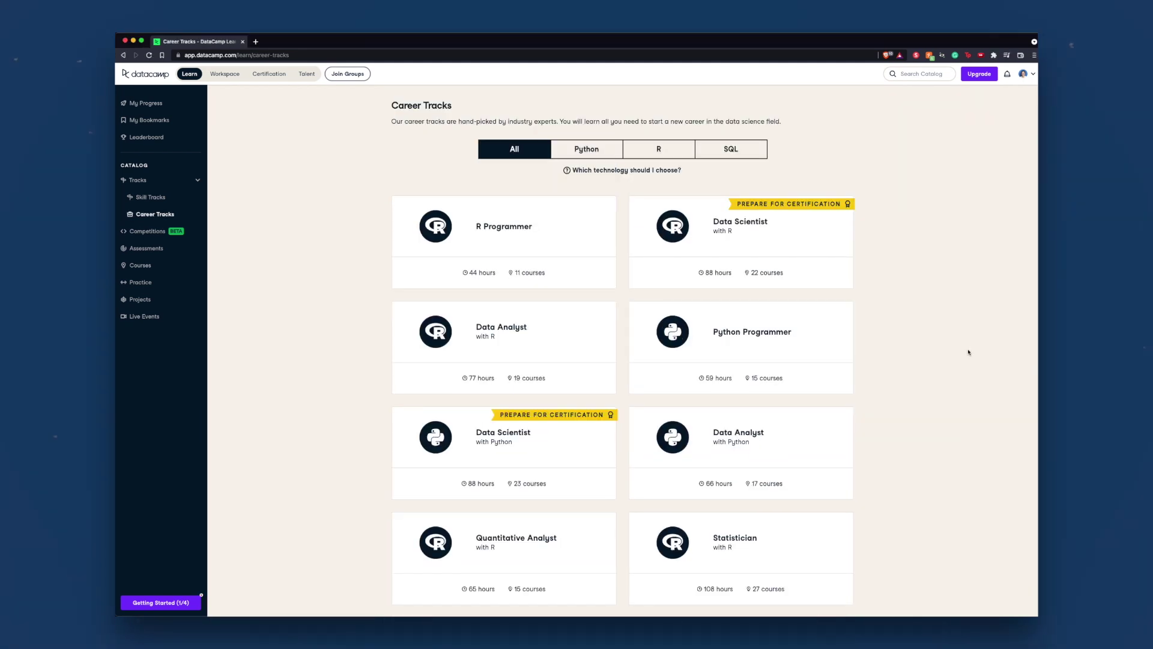
scroll(971, 440, down, 1)
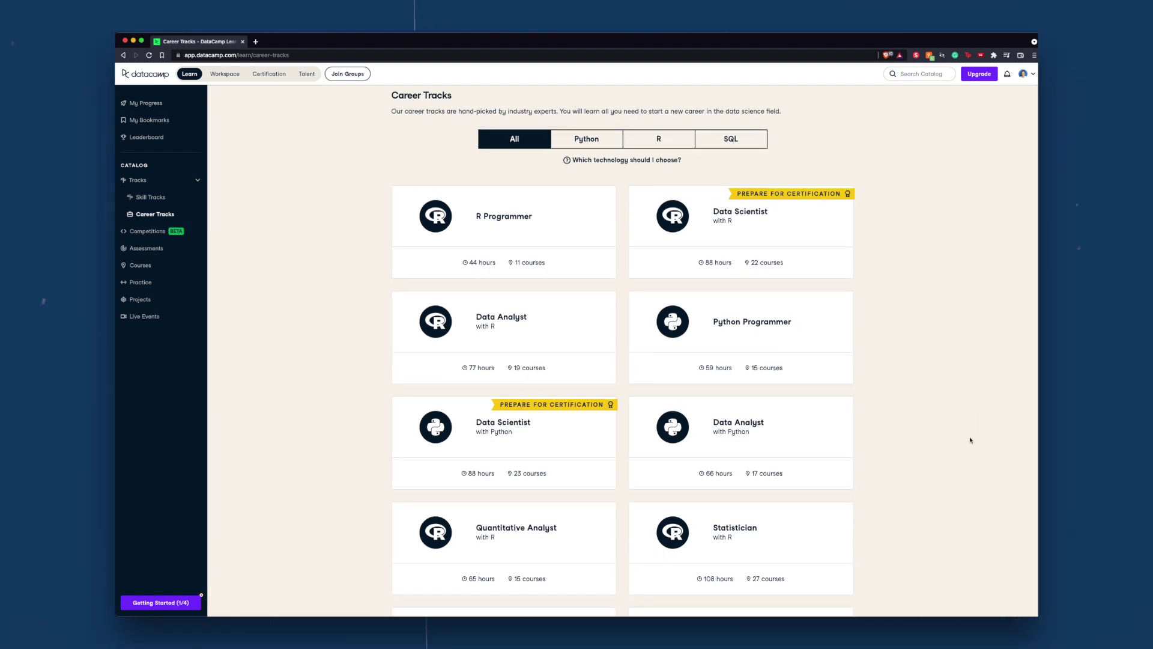
Open the free Introduction to R course at its "How it works" exercise
click(549, 322)
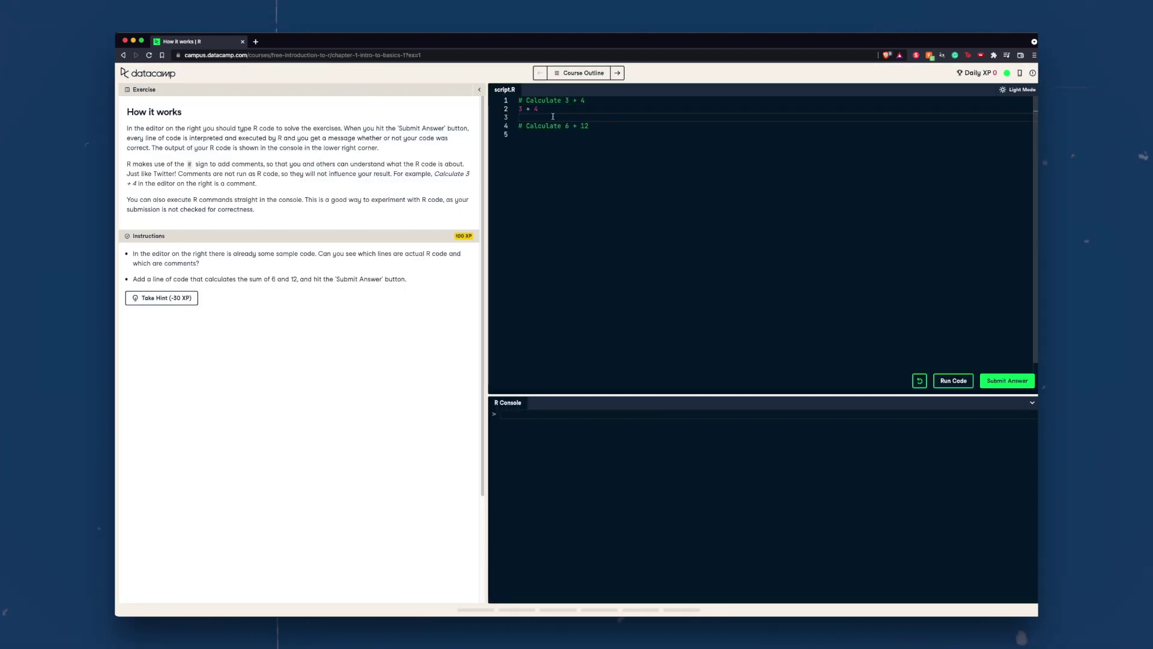
text(to download additional)
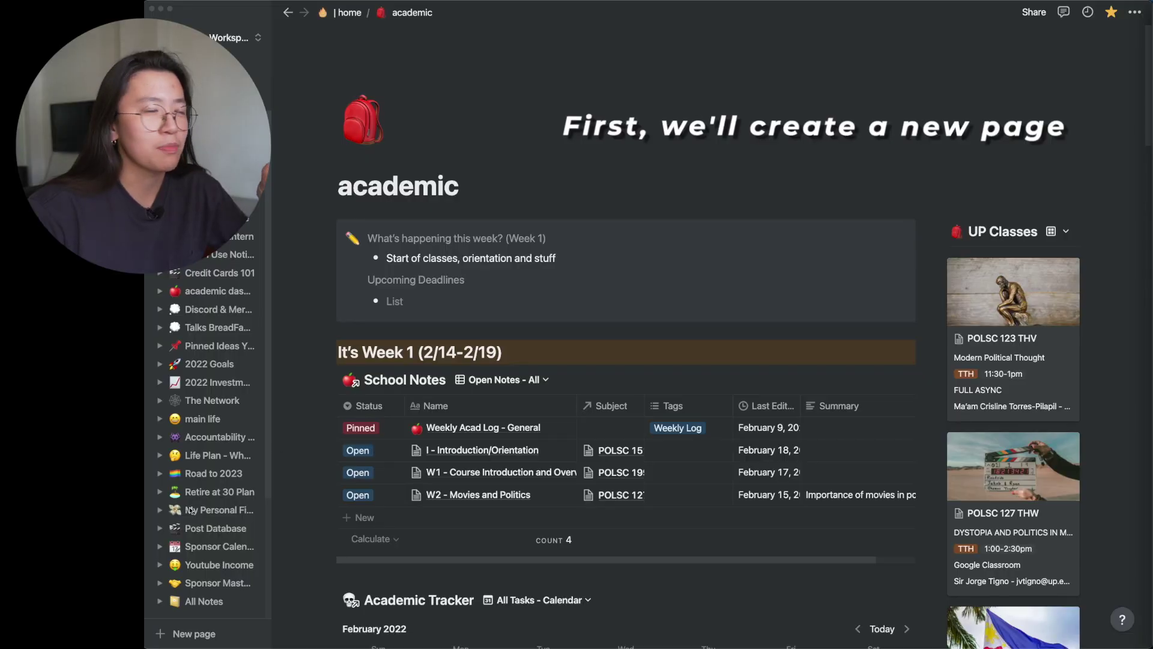
Switch to Notion and create a new private page titled "academic template"
scroll(228, 478, down, 5)
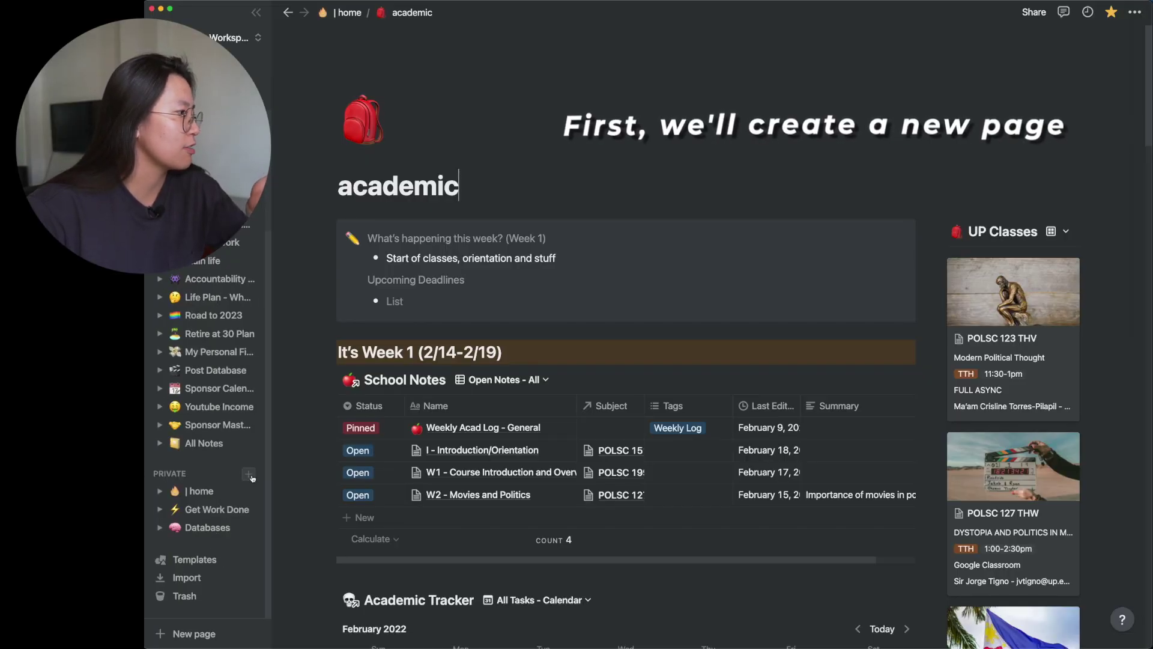
click(250, 475)
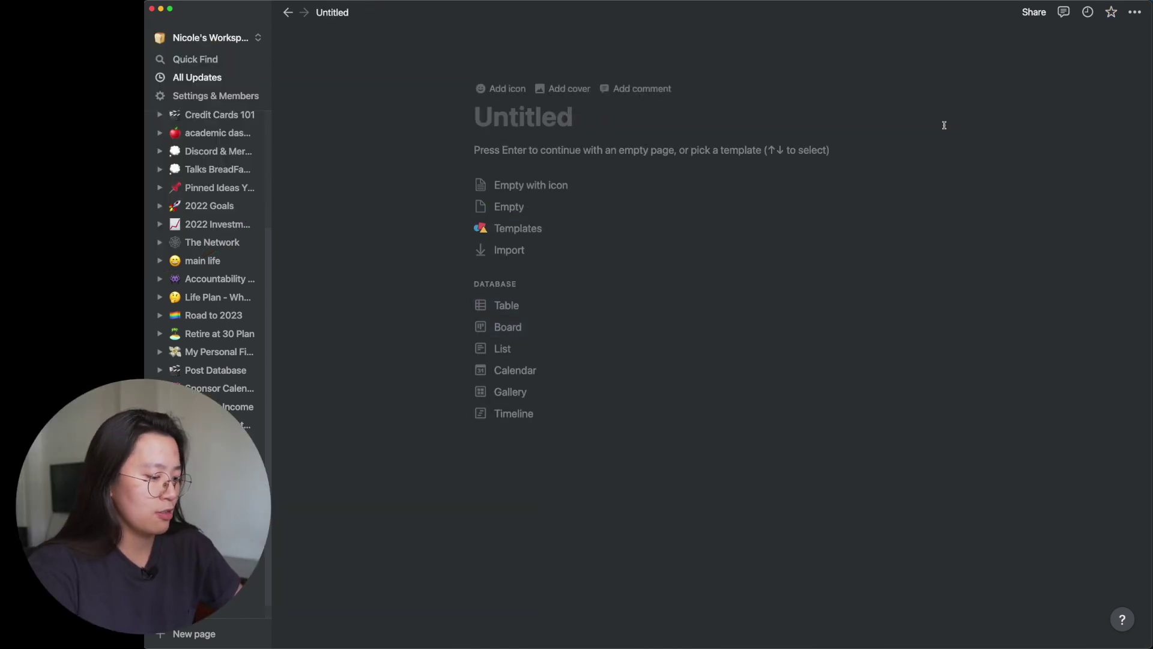
text(academic d)
key(BackSpace)
text(template)
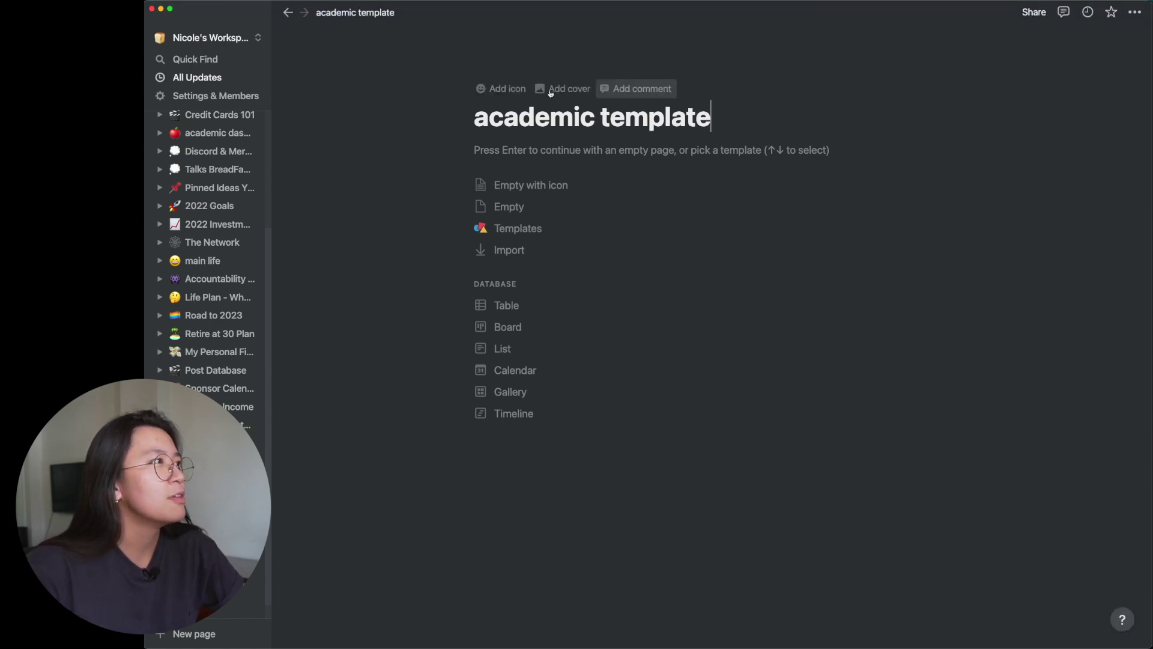
Add a cover image to the "academic template" page and change its icon to a potted plant
click(555, 91)
click(491, 240)
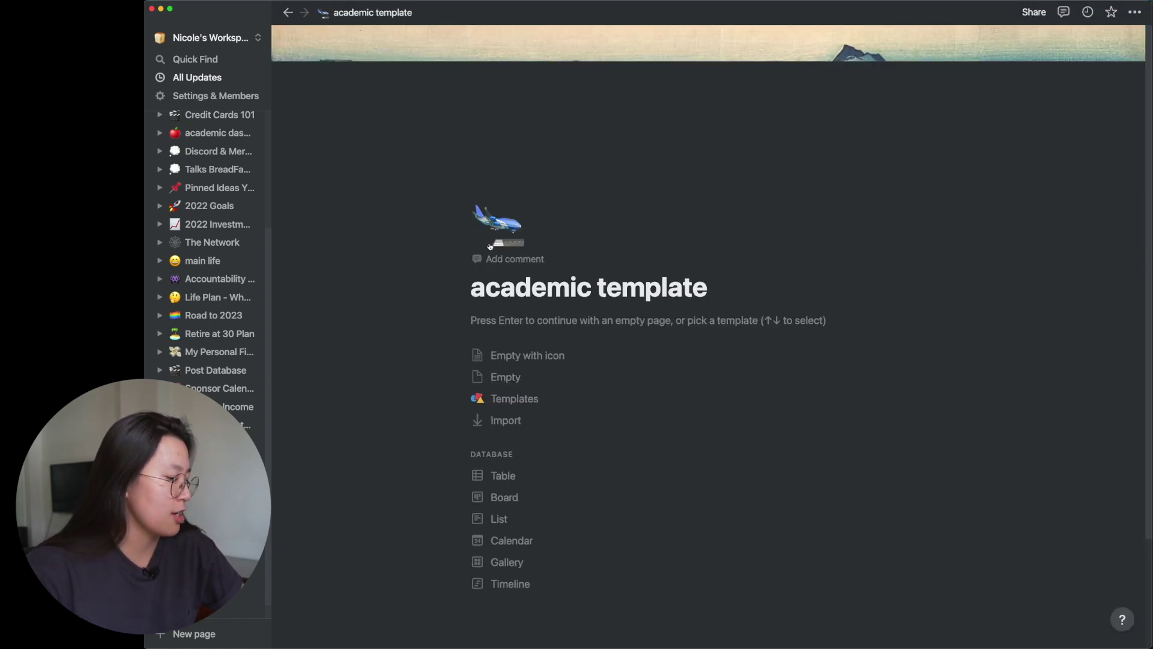
click(493, 231)
click(561, 258)
click(698, 225)
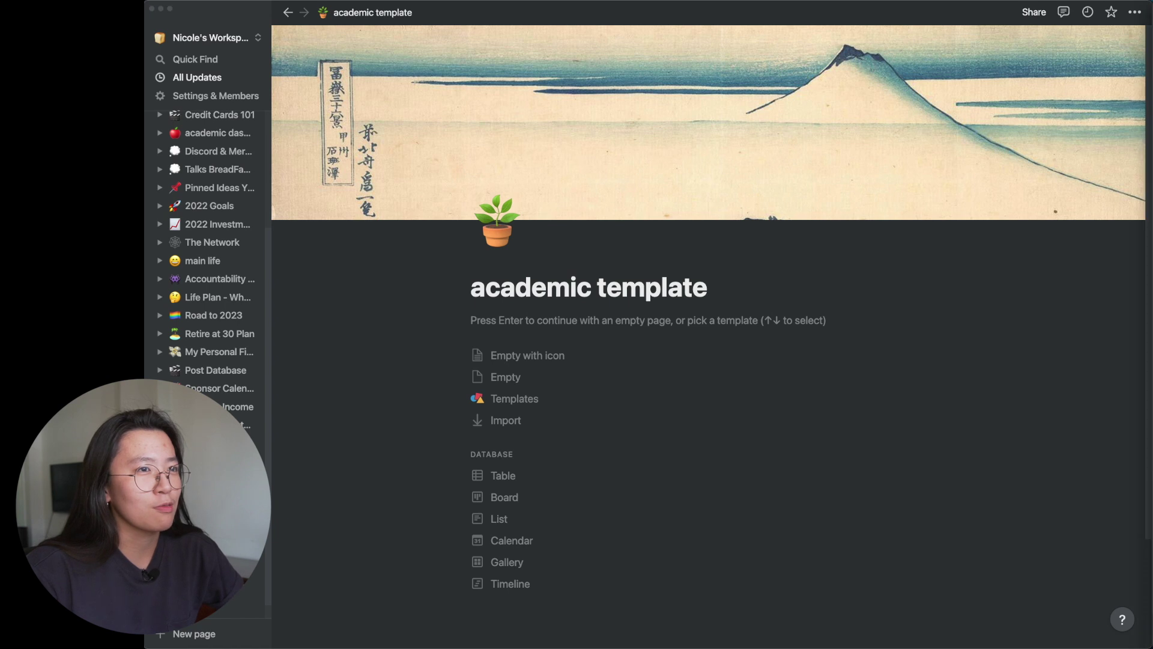
Set the page to full width and start it as an empty page
click(1135, 12)
click(1108, 130)
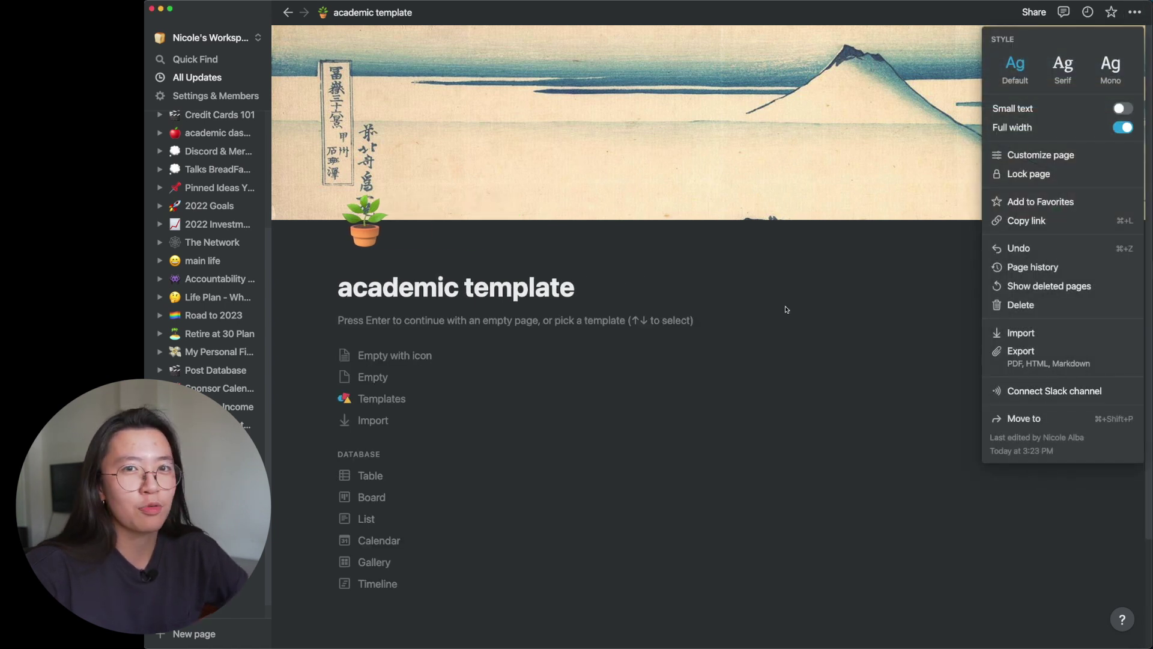
click(1021, 305)
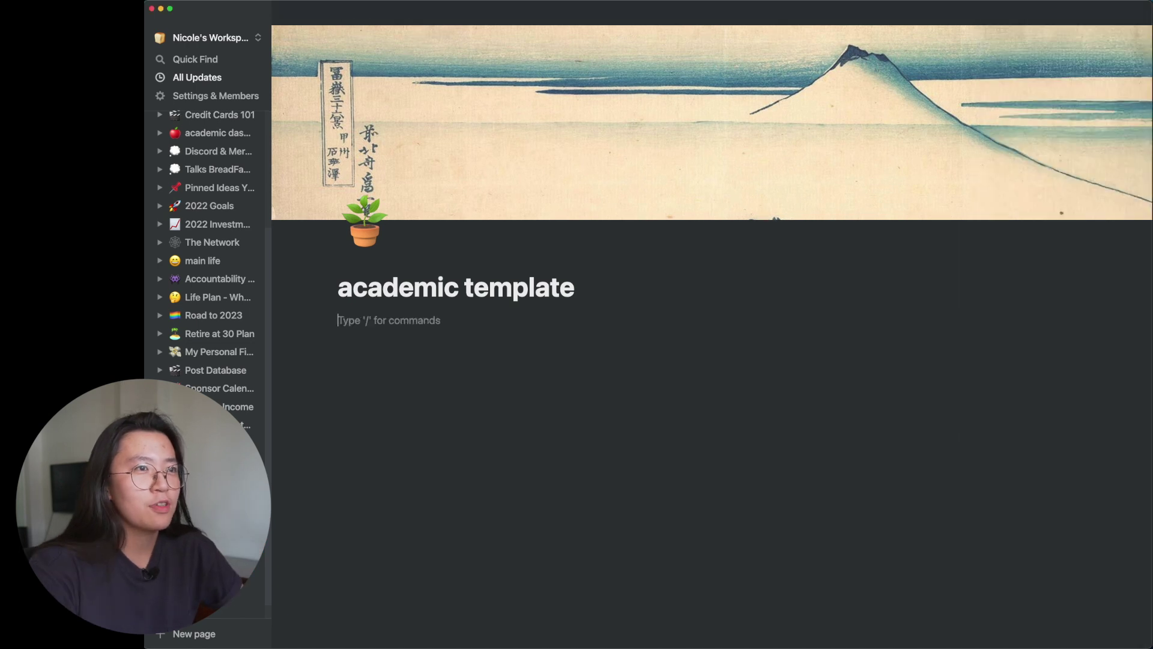
Insert a callout block directly below the page title
text(/)
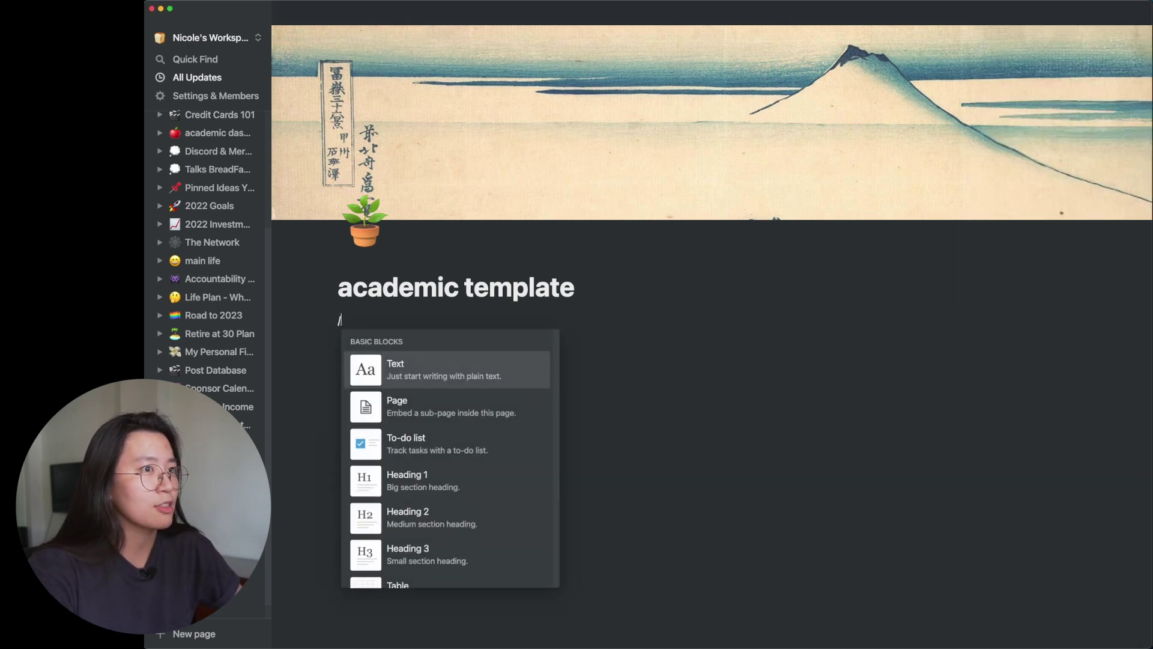
text(call)
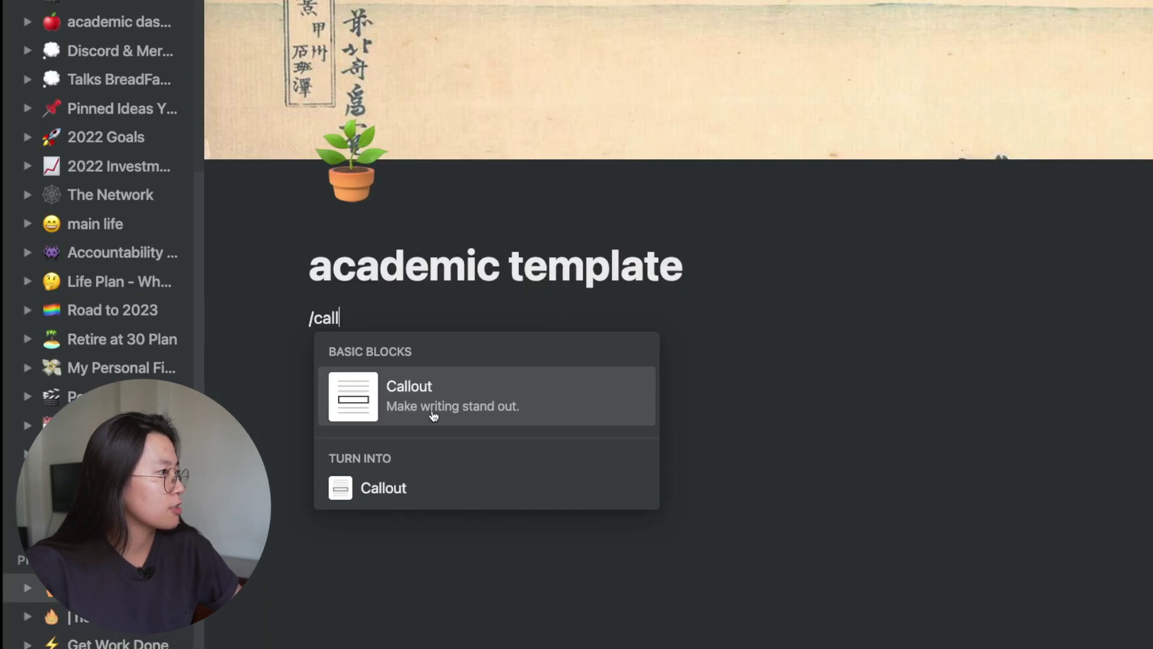
click(433, 416)
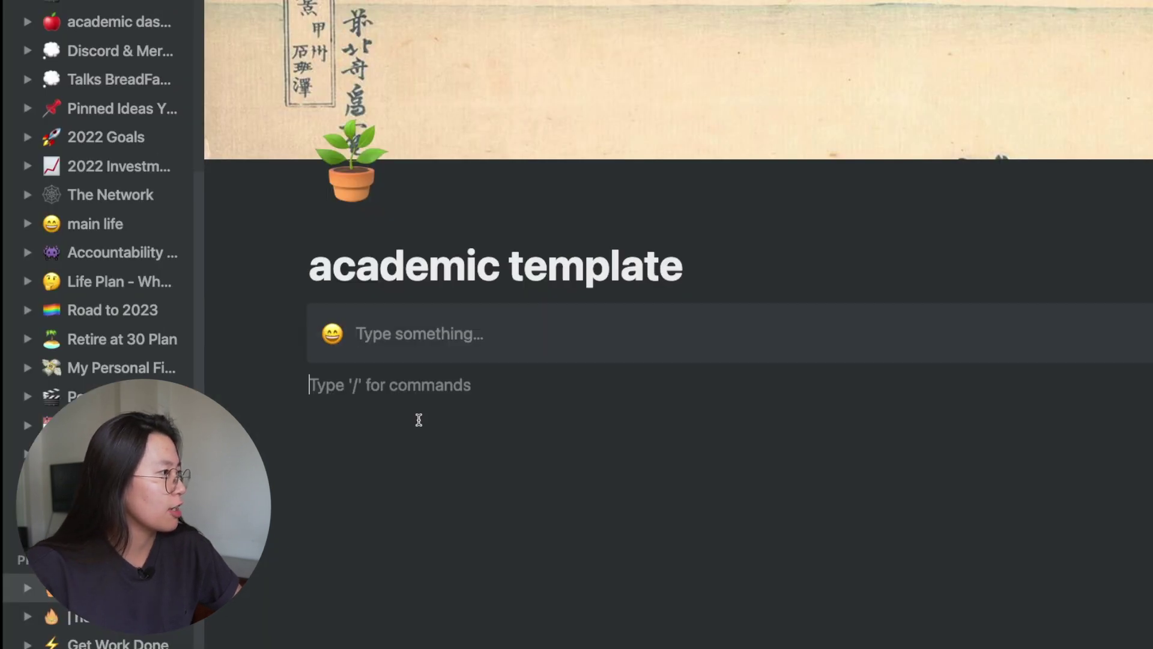
Add the level 1 heading "It's Week 0 (Date - Date)" below the callout
text(# )
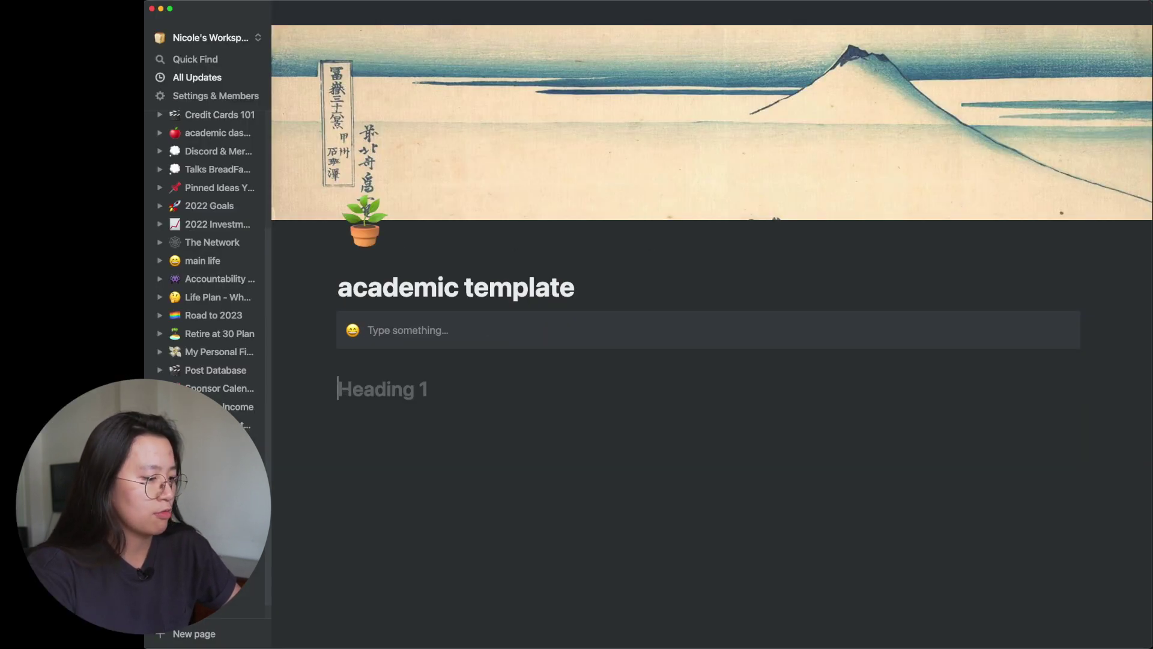
text(It's wee)
key(BackSpace)
key(BackSpace)
key(BackSpace)
text(Week 0 (Dat)
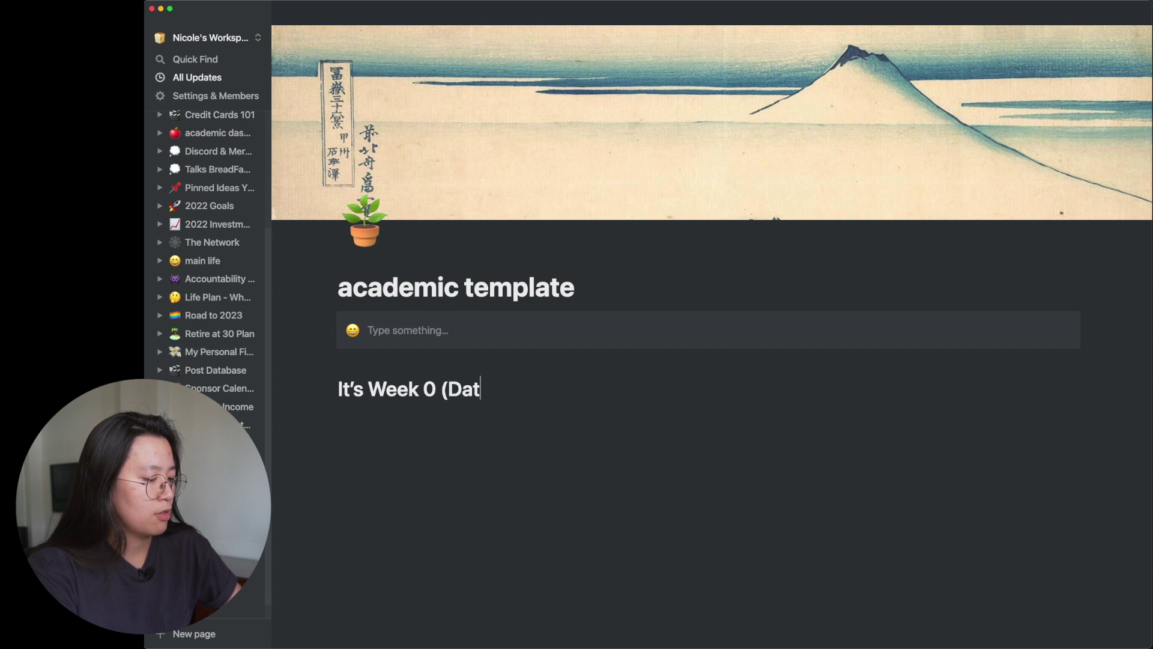
text())
Write "What's happening this week?" in the callout and nest an empty text line beneath it inside the callout
click(368, 330)
text(What’s happening this)
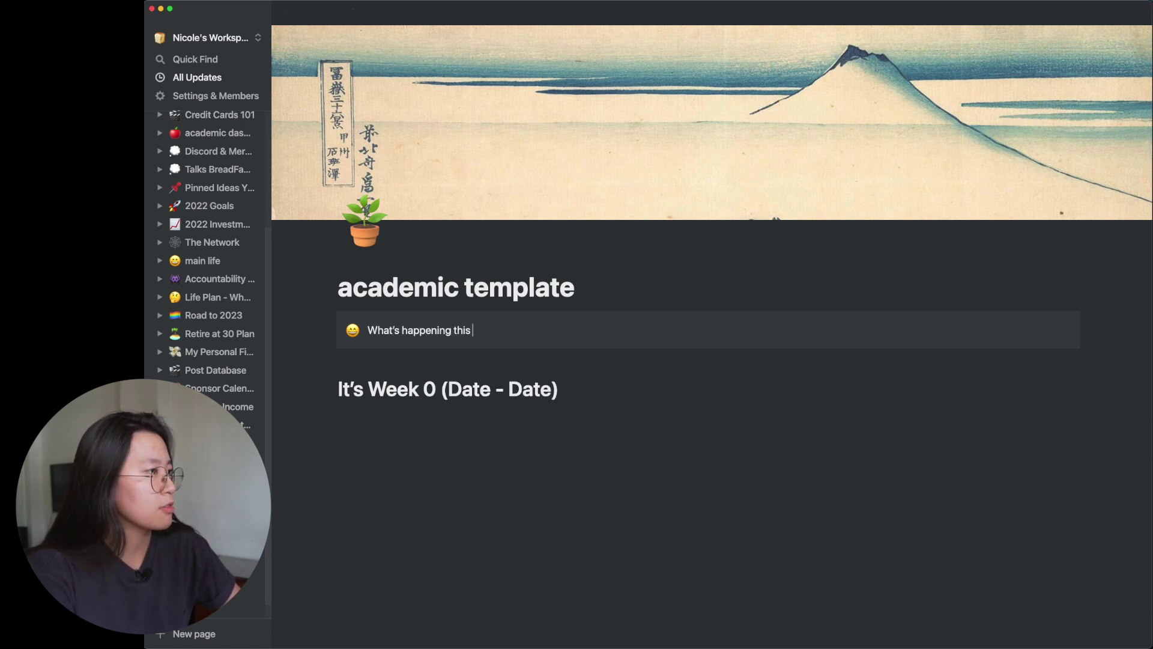
text(?)
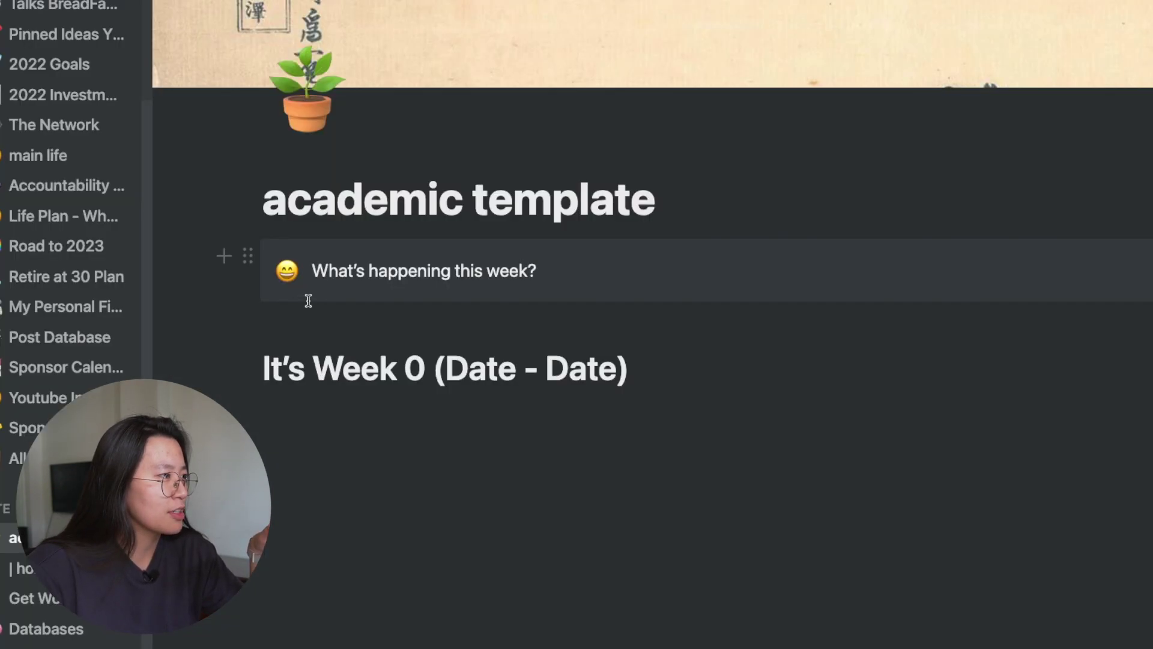
key(Return)
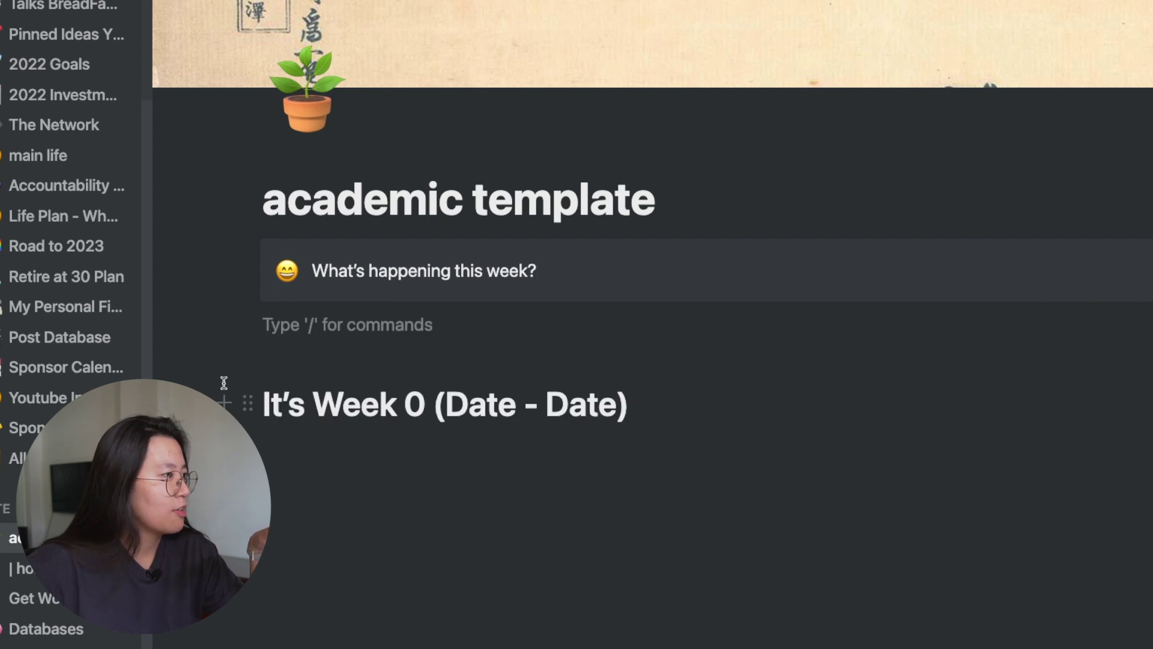
drag(252, 324, 369, 295)
click(368, 295)
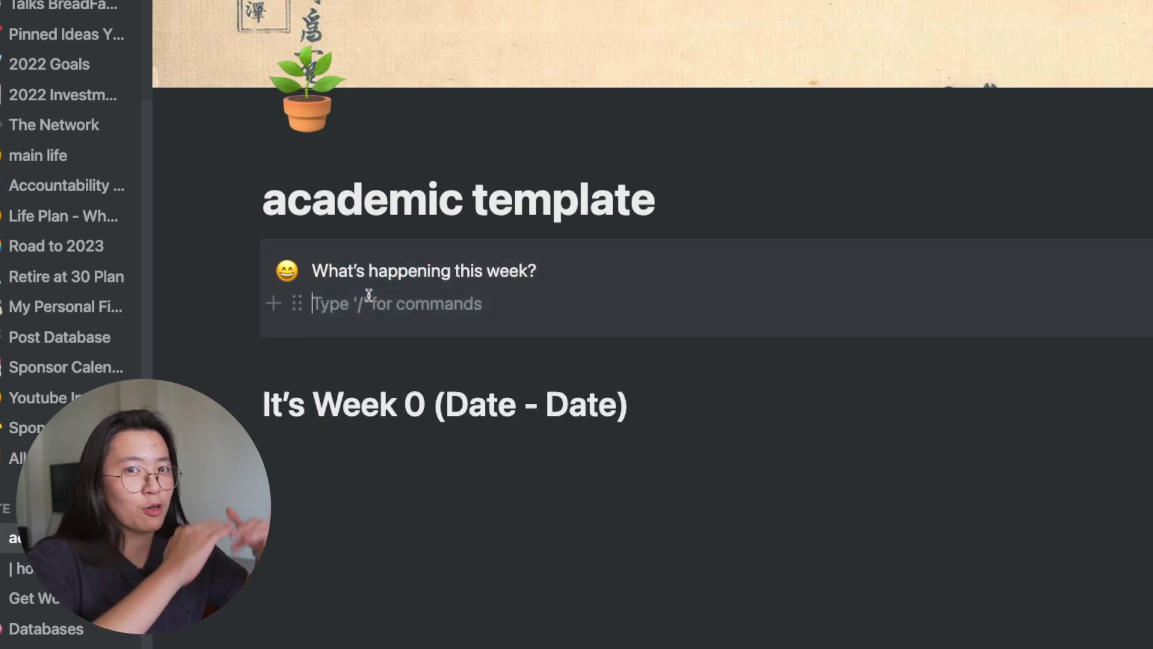
Add "FYI - Things to Remember" to the callout, with an empty bullet under each of its two lines
text(FYI - T)
text(hings to Remember)
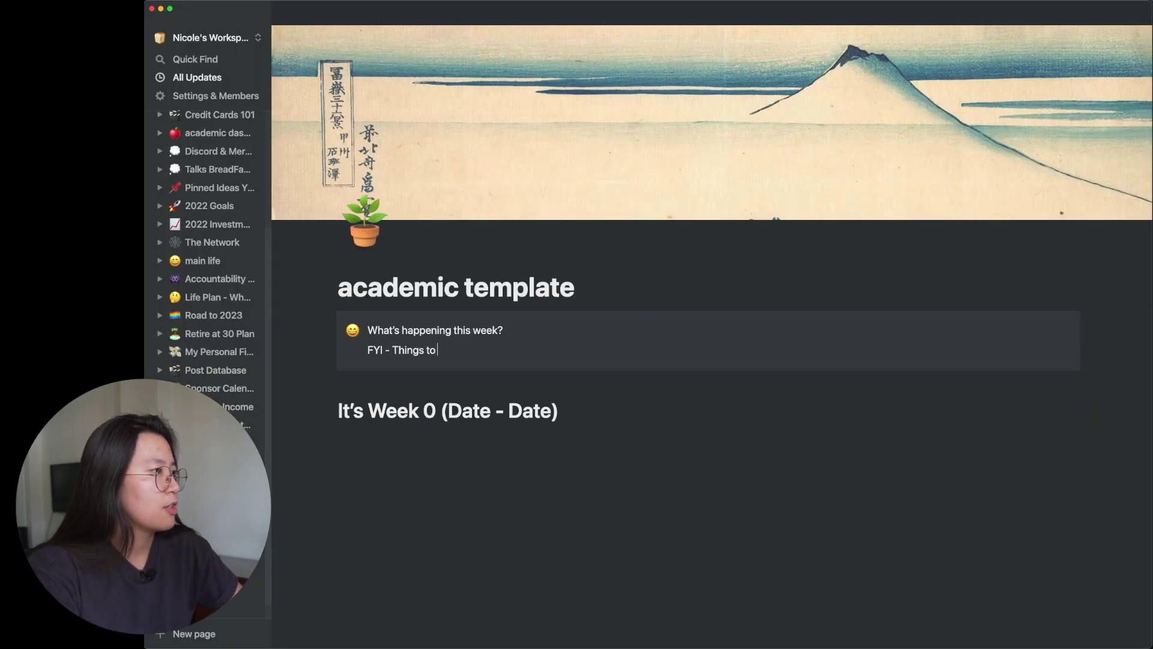
key(Return)
text(-)
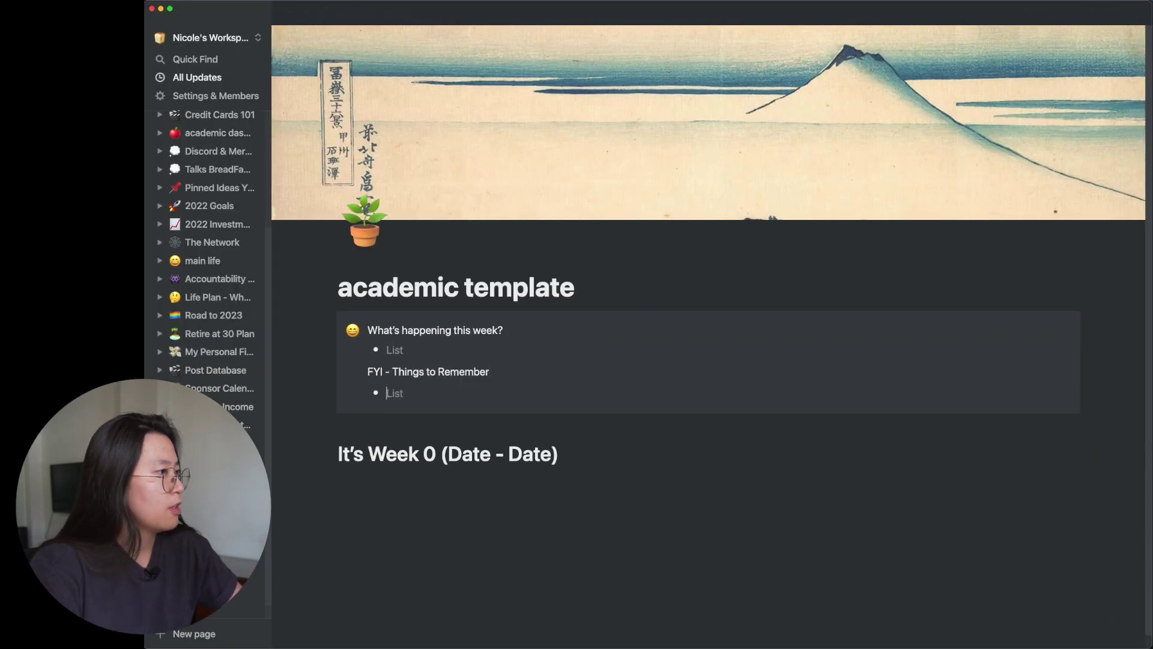
View the Databases page that collects the workspace's databases, and return to the academic template page
scroll(507, 367, down, 1)
key(Down)
key(End)
key(Return)
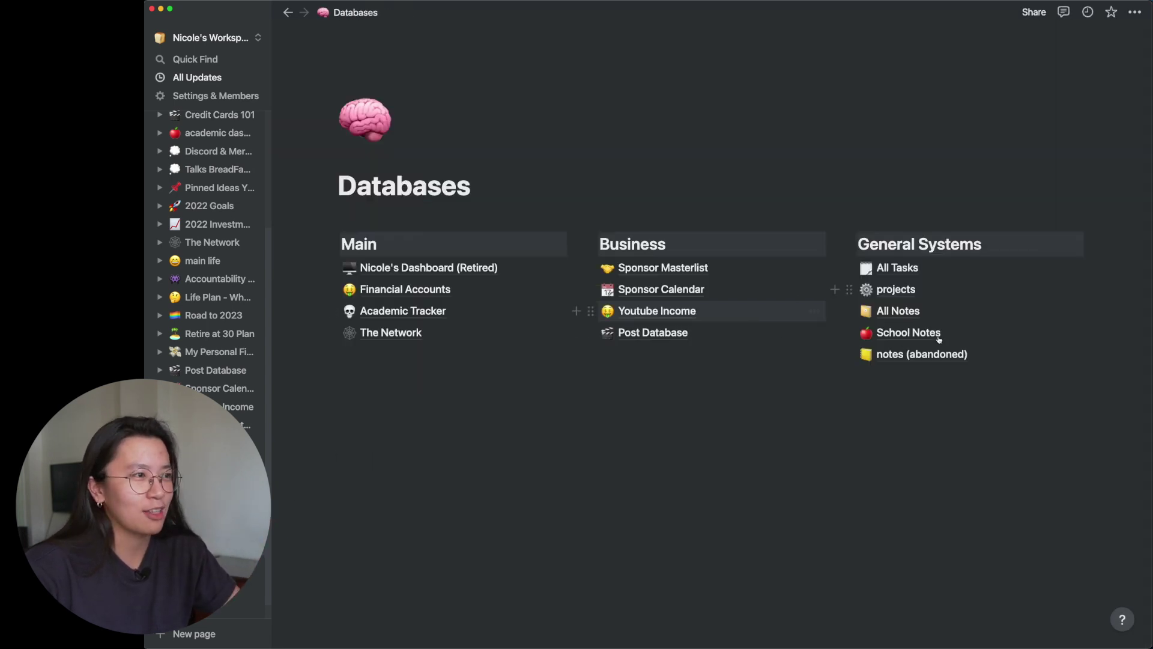
key(super+bracketleft)
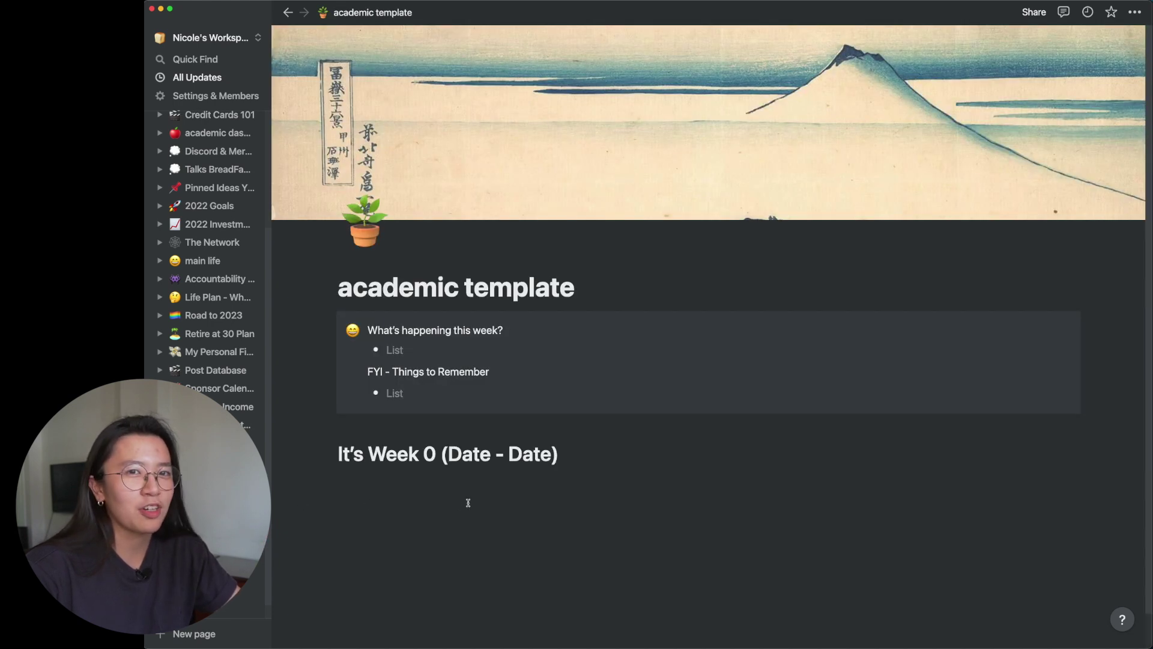
Insert an inline gallery database named "Classes" below the week heading
click(468, 503)
key(Return)
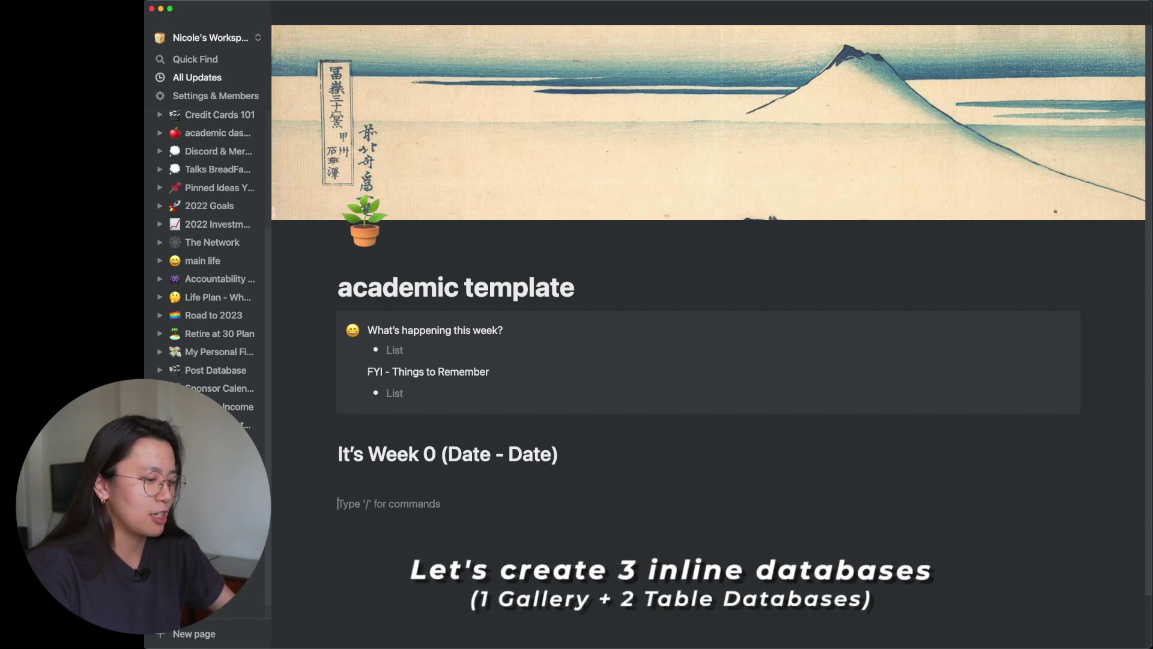
text(/)
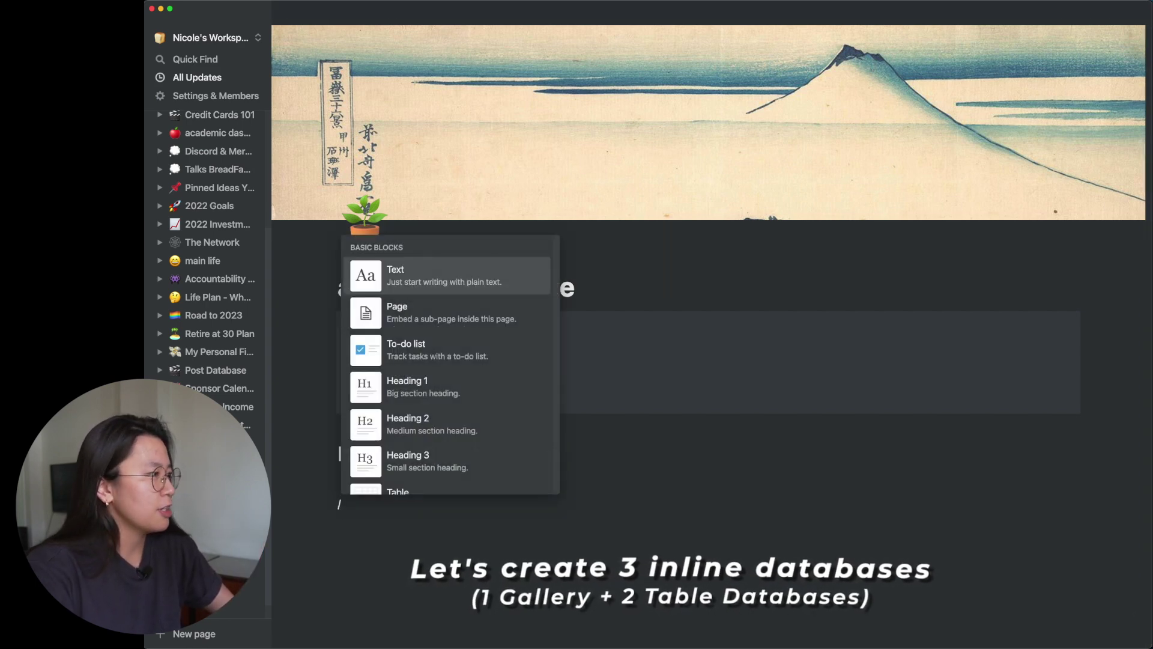
text(inline)
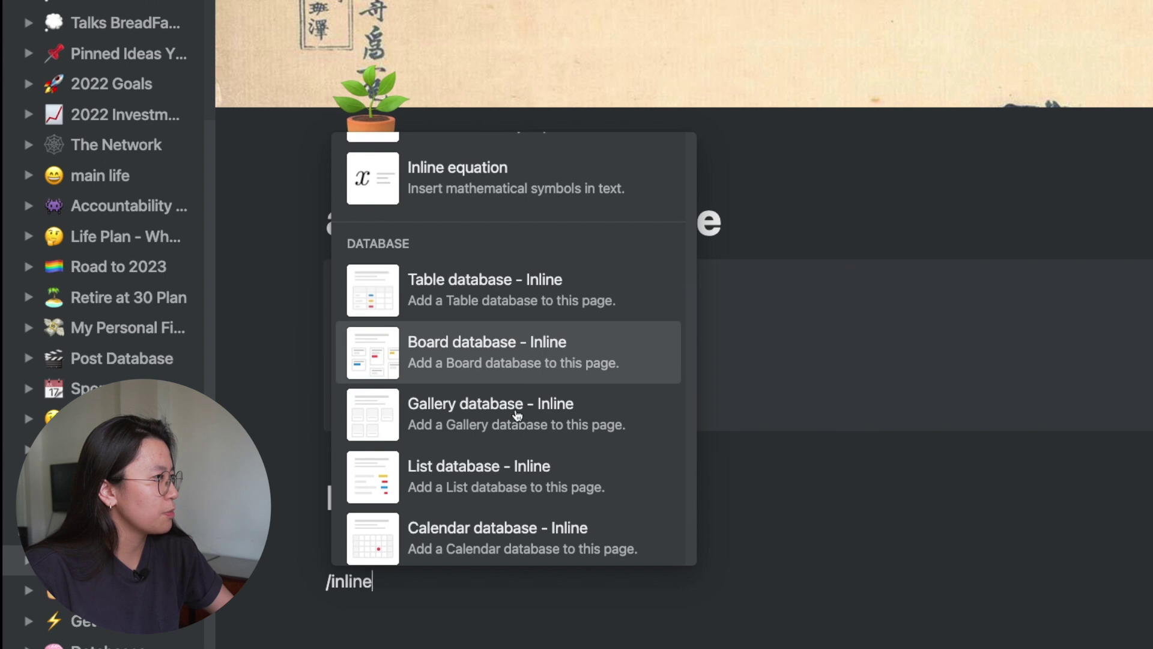
click(516, 414)
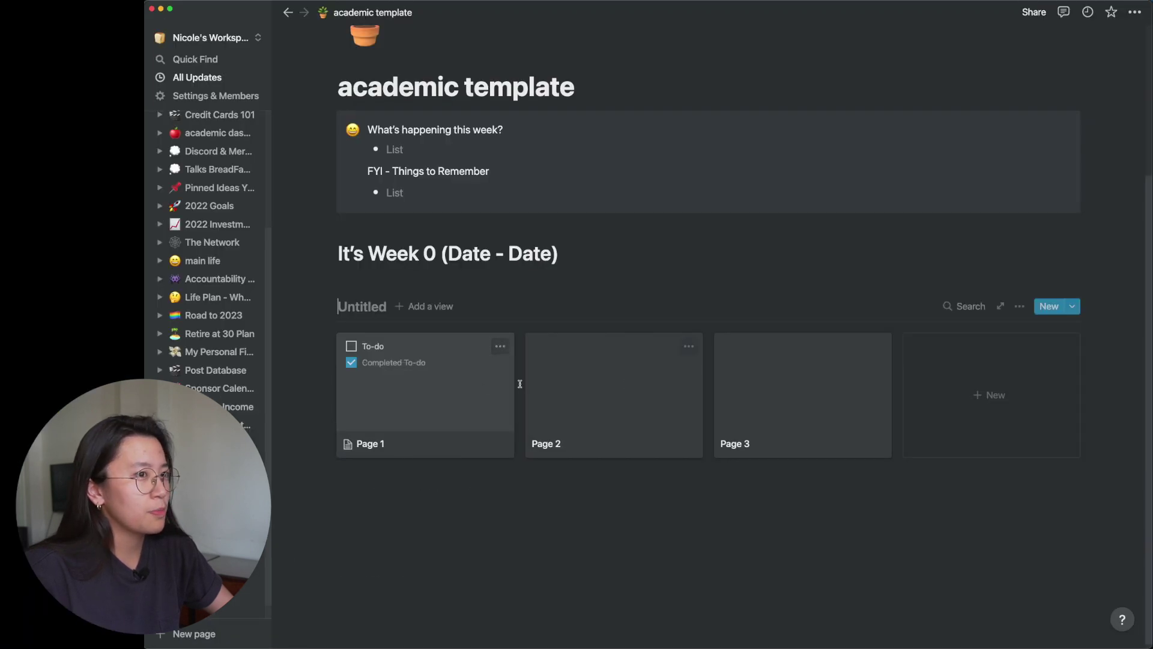
text(Classes)
Insert an inline table database named "Class Notes" below the Classes gallery
click(506, 542)
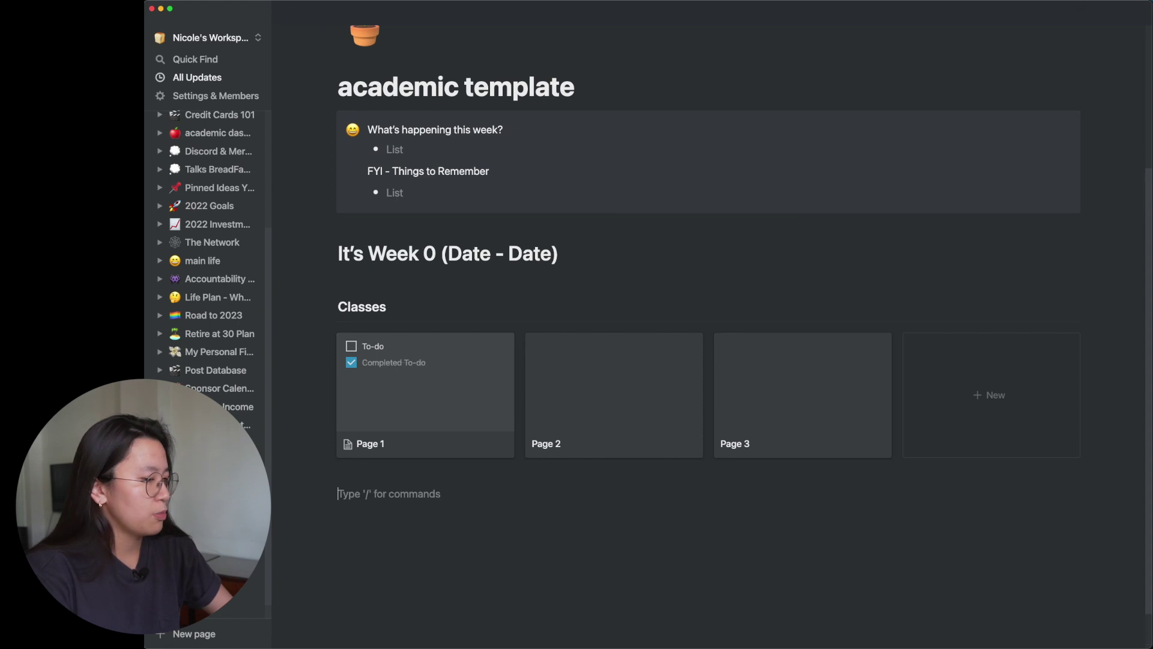
text(/)
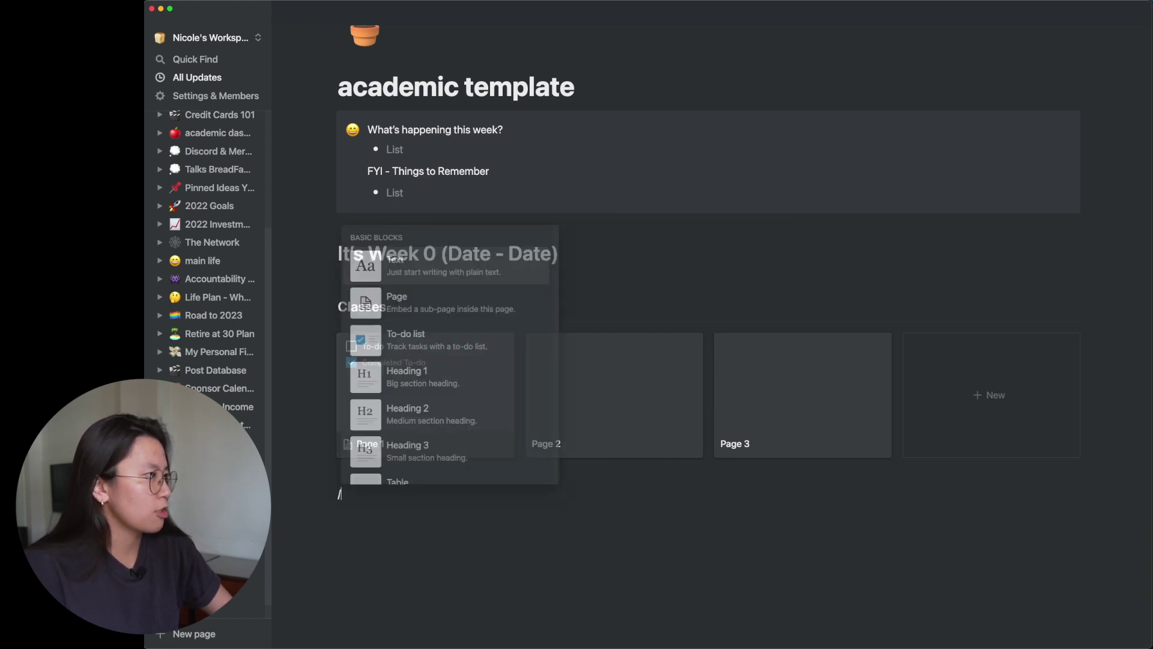
text(inline)
scroll(436, 451, down, 1)
click(436, 450)
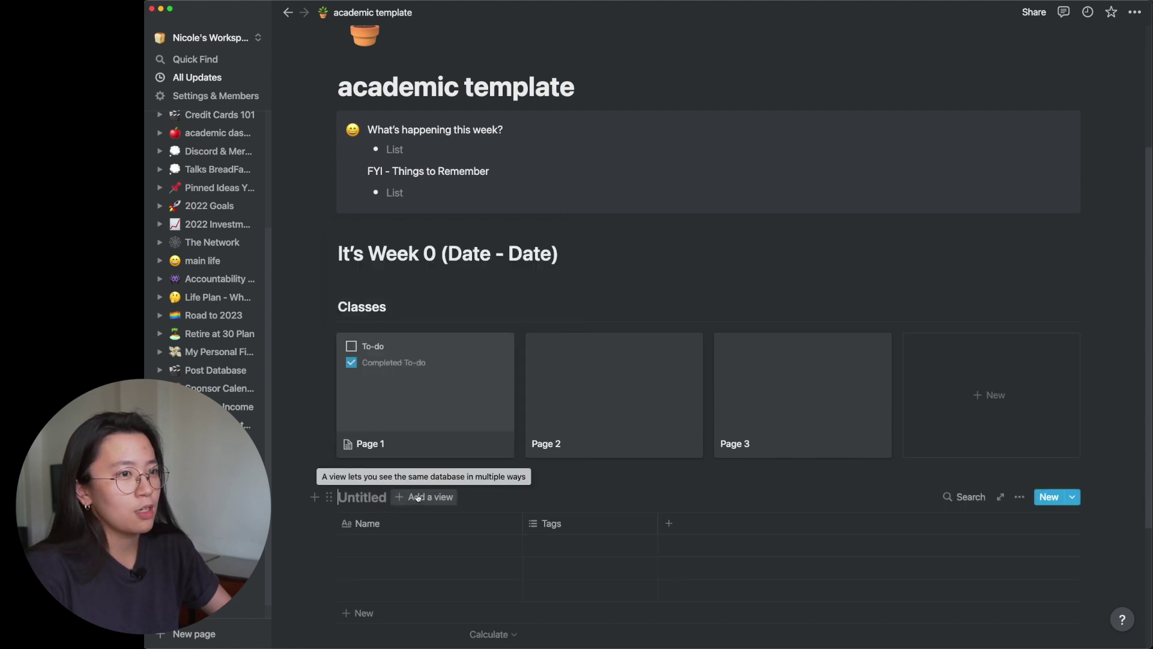
text(Notes)
key(super+Left)
text(Class)
Insert an inline table database named "Academic Task Tracker" below the Class Notes table
scroll(360, 523, down, 3)
click(340, 515)
text(/)
key(BackSpace)
text(/)
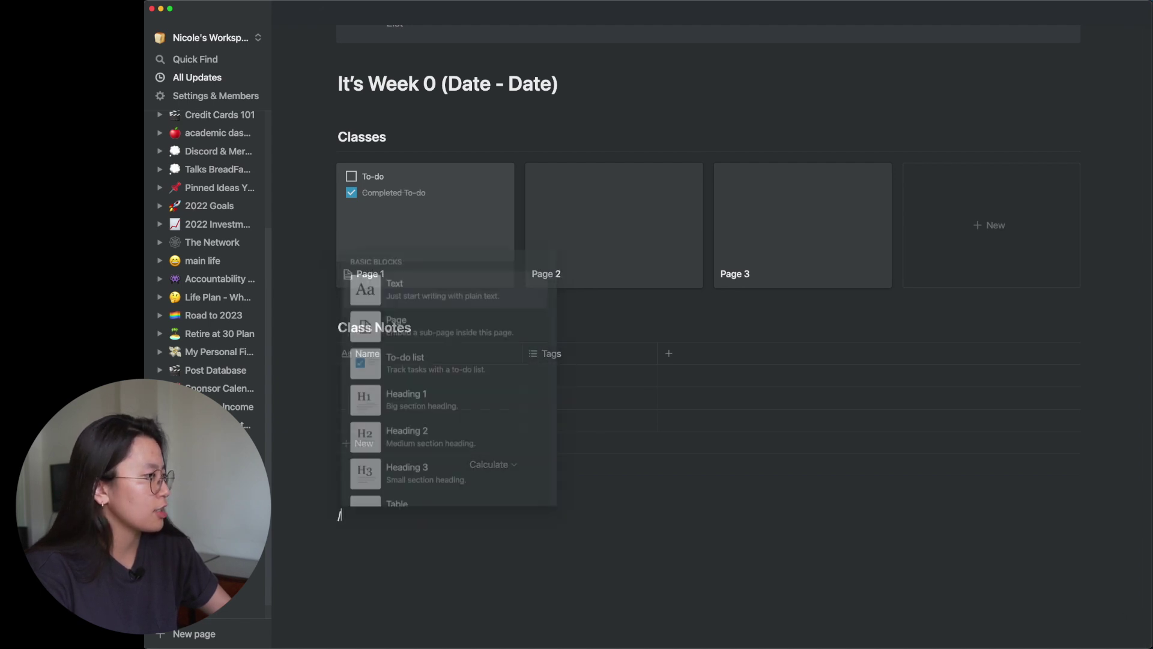
text(inline table)
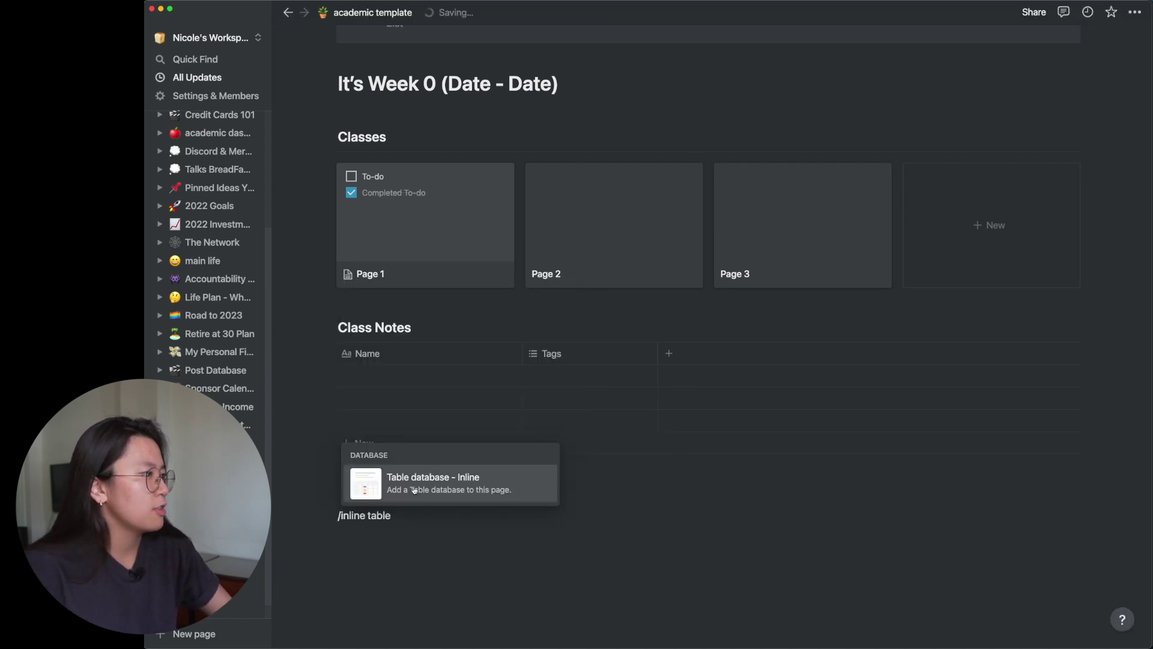
click(414, 490)
text(Academic Task Tracker)
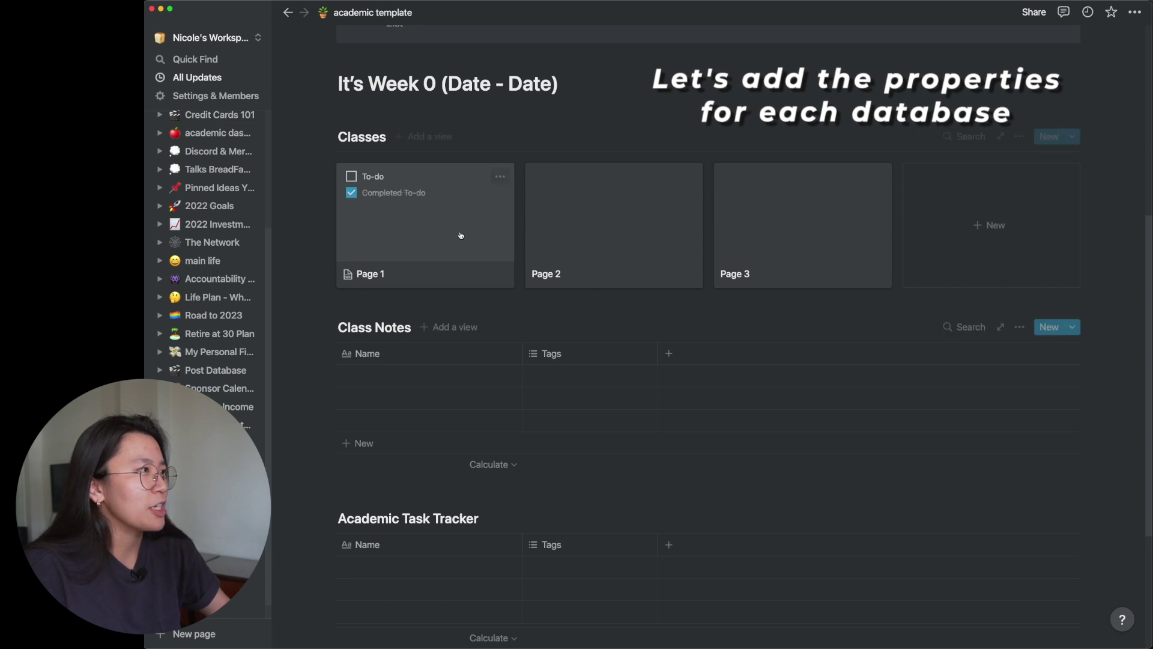
In Page 1 of the Classes gallery, change the Created property to the Text type and rename it "Class Name"
click(397, 206)
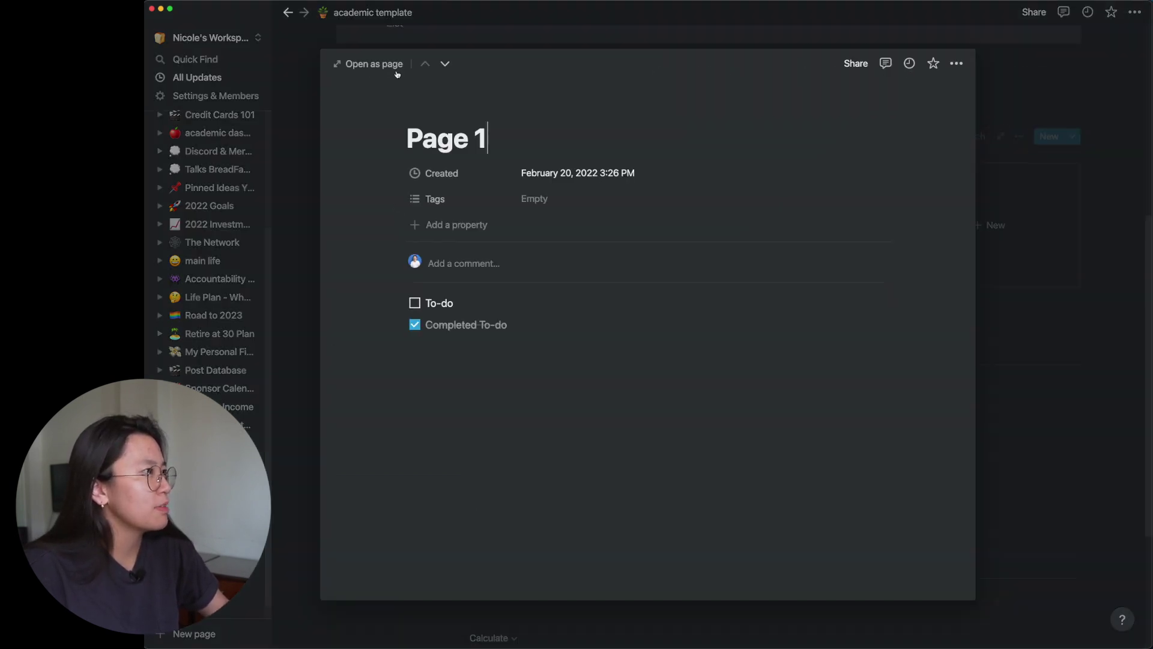
click(441, 173)
mouse_move(516, 248)
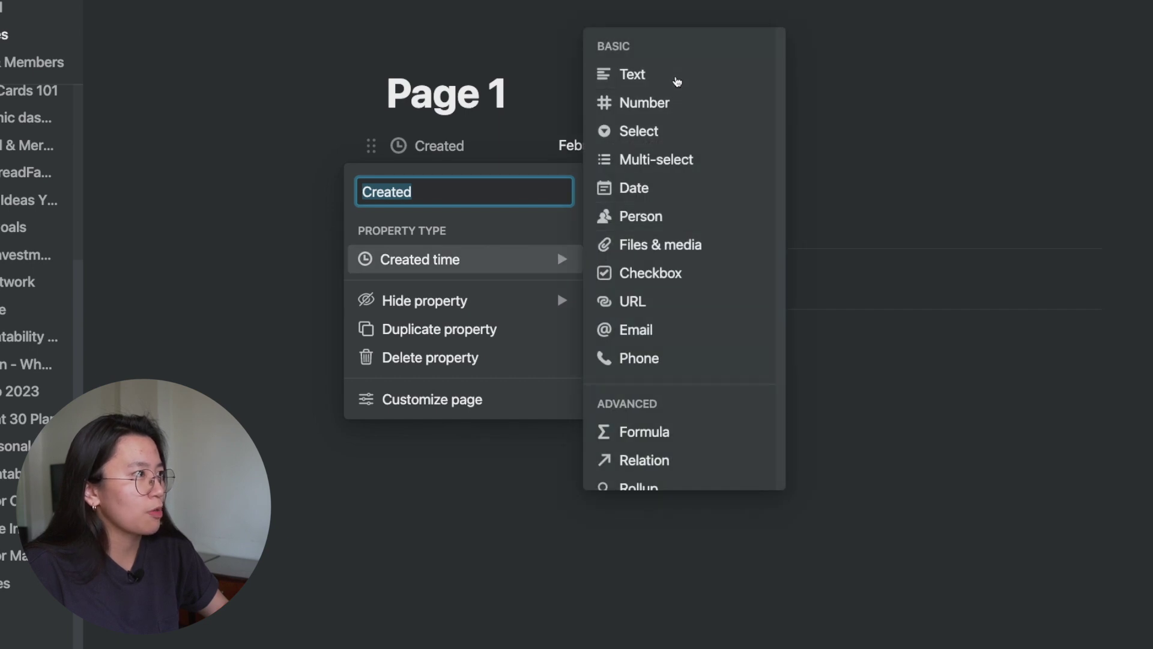
click(677, 81)
click(502, 143)
text(Class Name)
key(Return)
Change the Tags property to the Select type and rename it "Term"
click(500, 189)
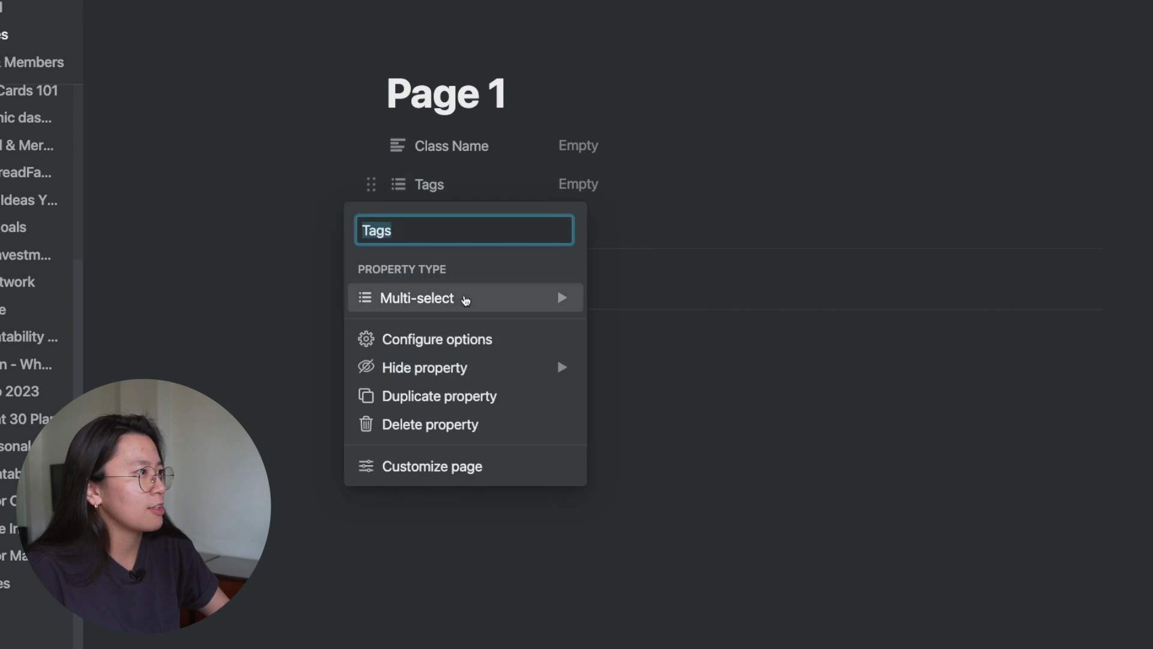
mouse_move(481, 301)
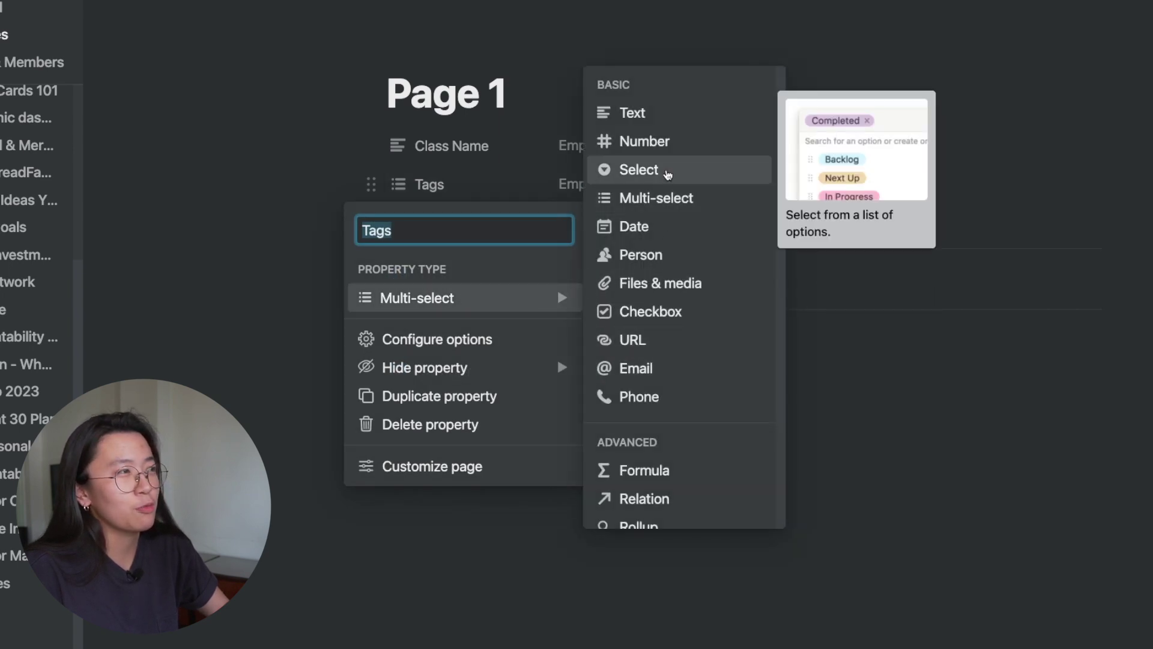
click(668, 174)
click(454, 183)
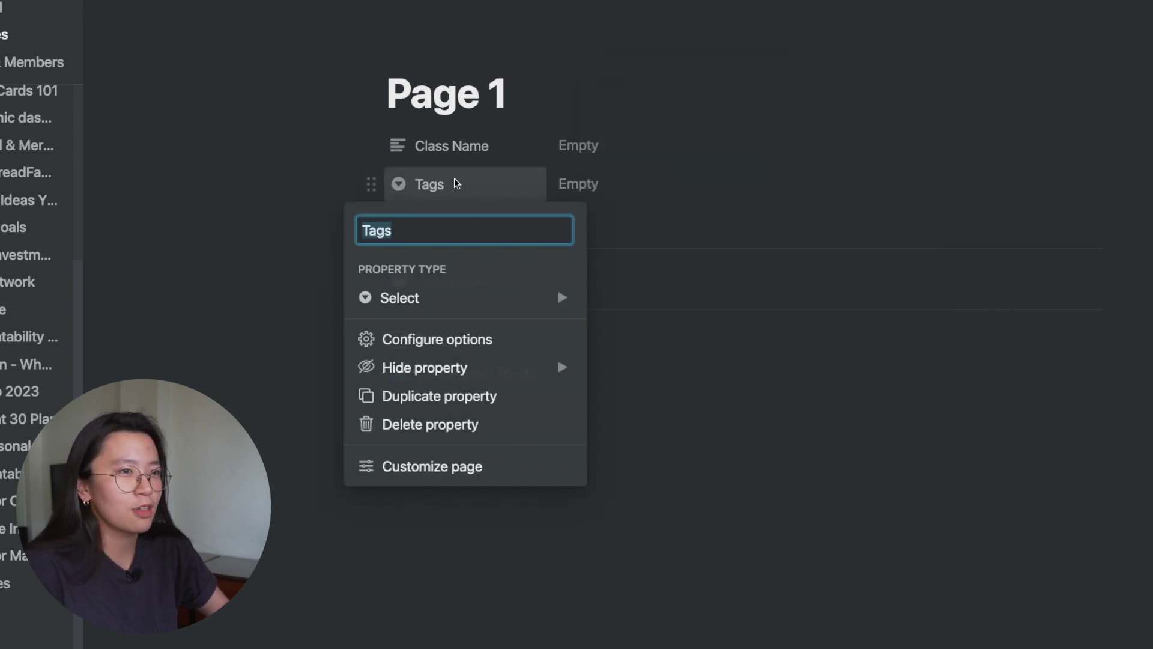
text(Term)
key(Return)
Add a Multi-select property named "Schedule" below Term
click(424, 221)
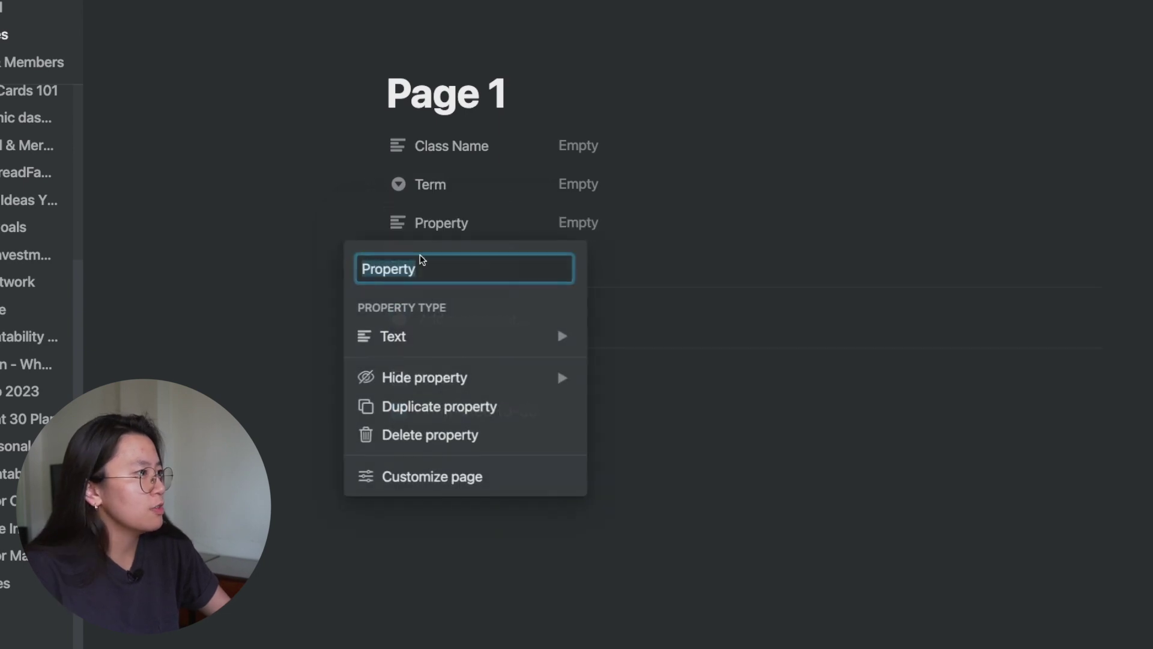
mouse_move(561, 337)
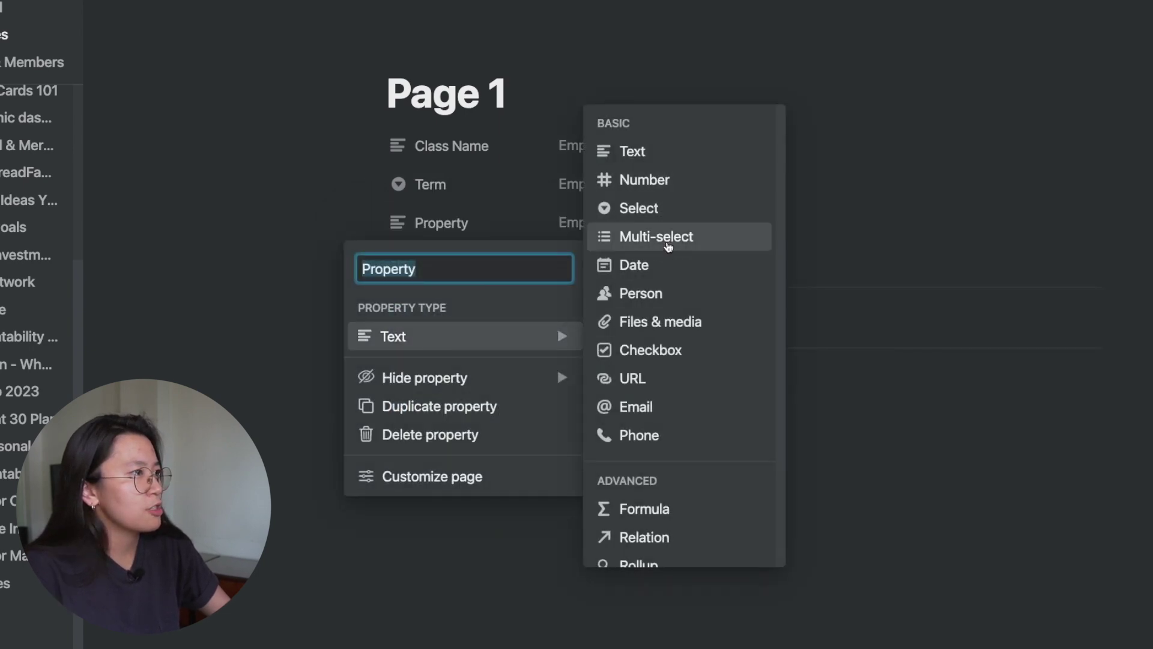
click(669, 241)
click(458, 234)
text(Schedule)
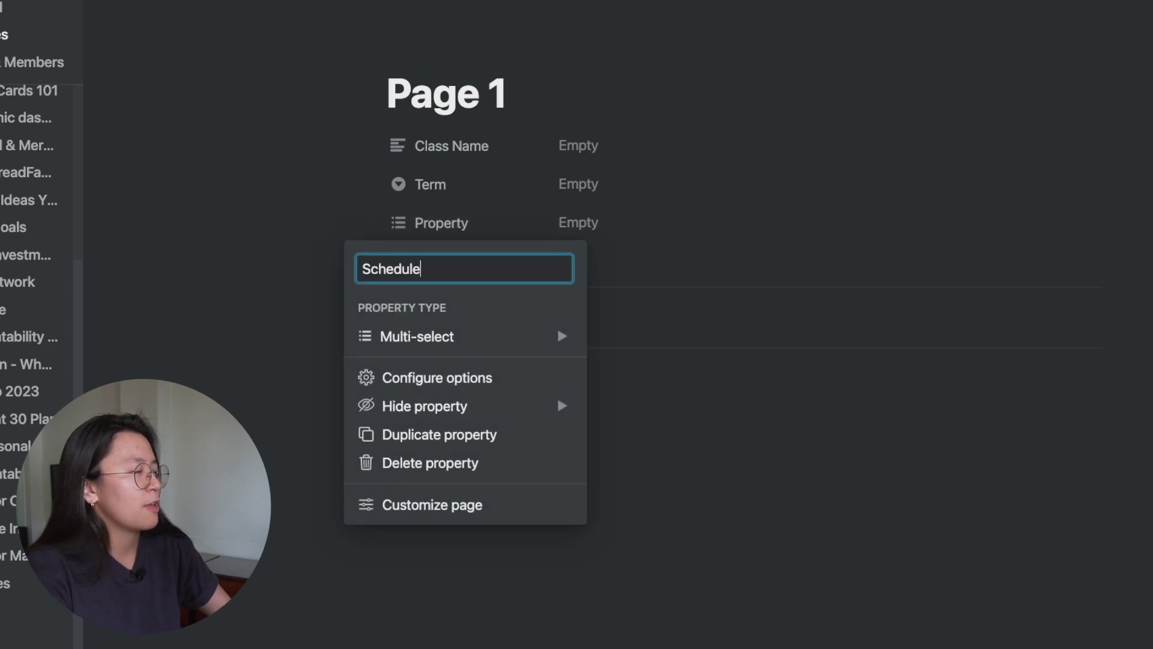
key(Return)
Add two Text properties named "Meeting Frequency" and "LMS" below Schedule
text(Met)
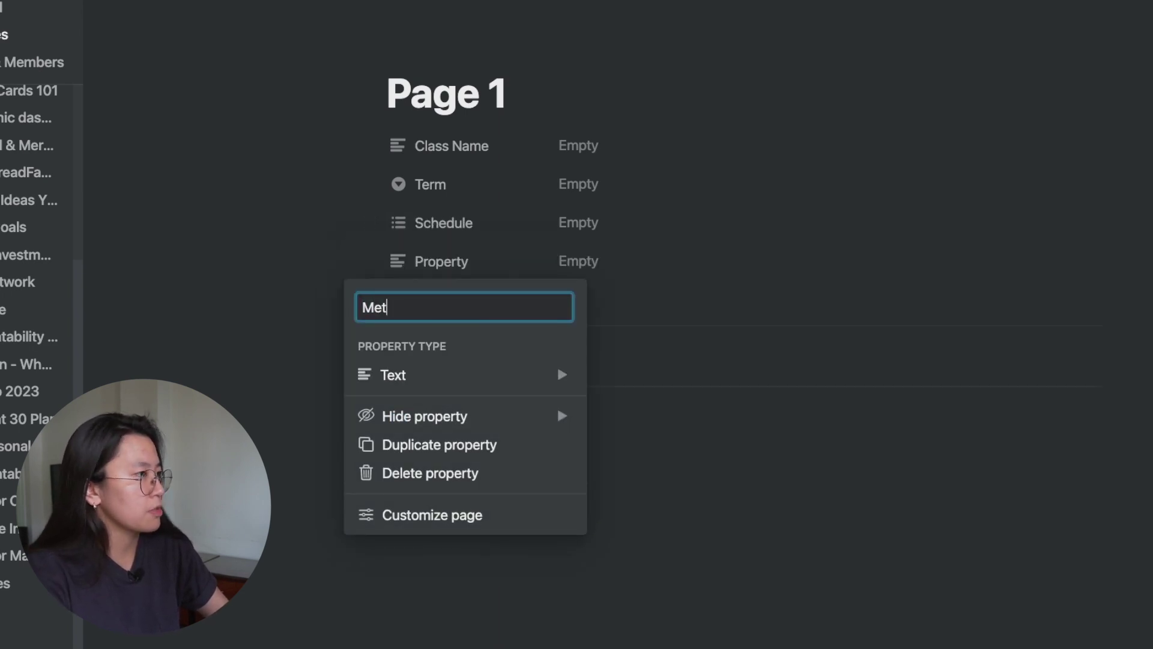
key(ctrl+a)
text(Meeting Frequecn)
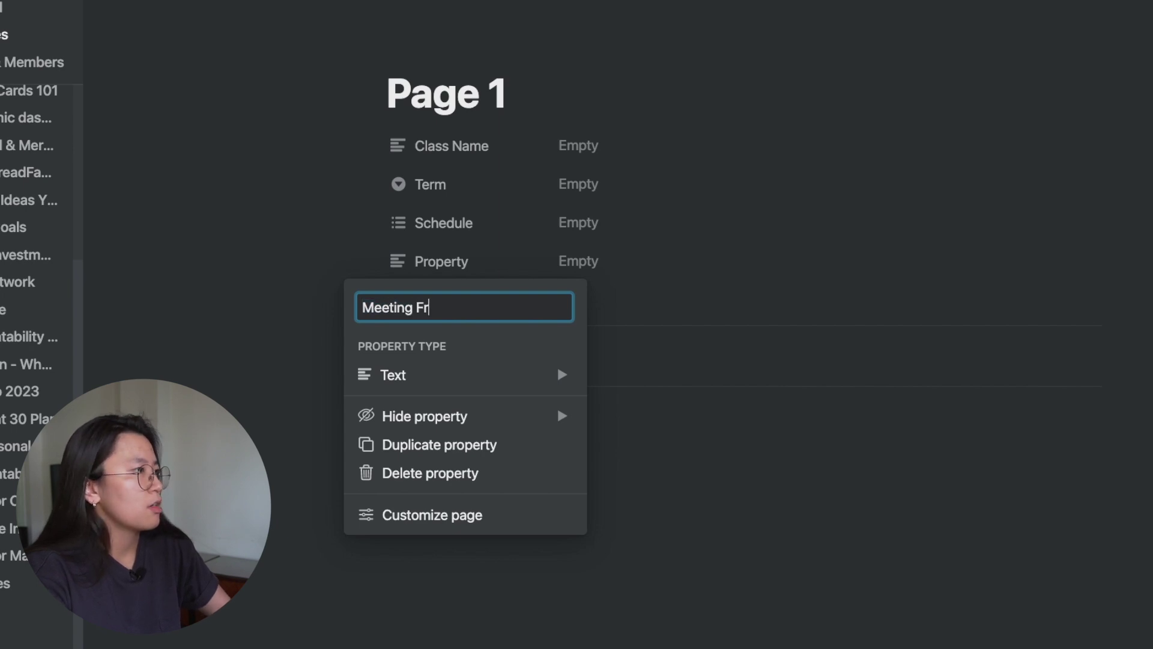
key(BackSpace)
key(BackSpace)
text(ncy)
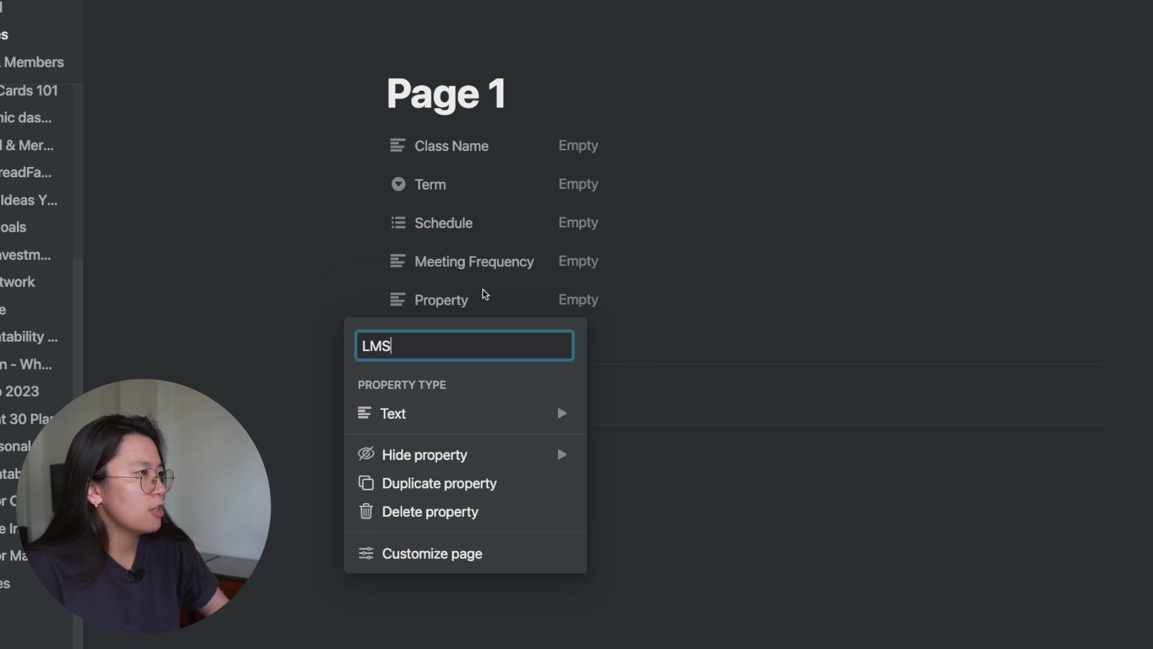
key(Return)
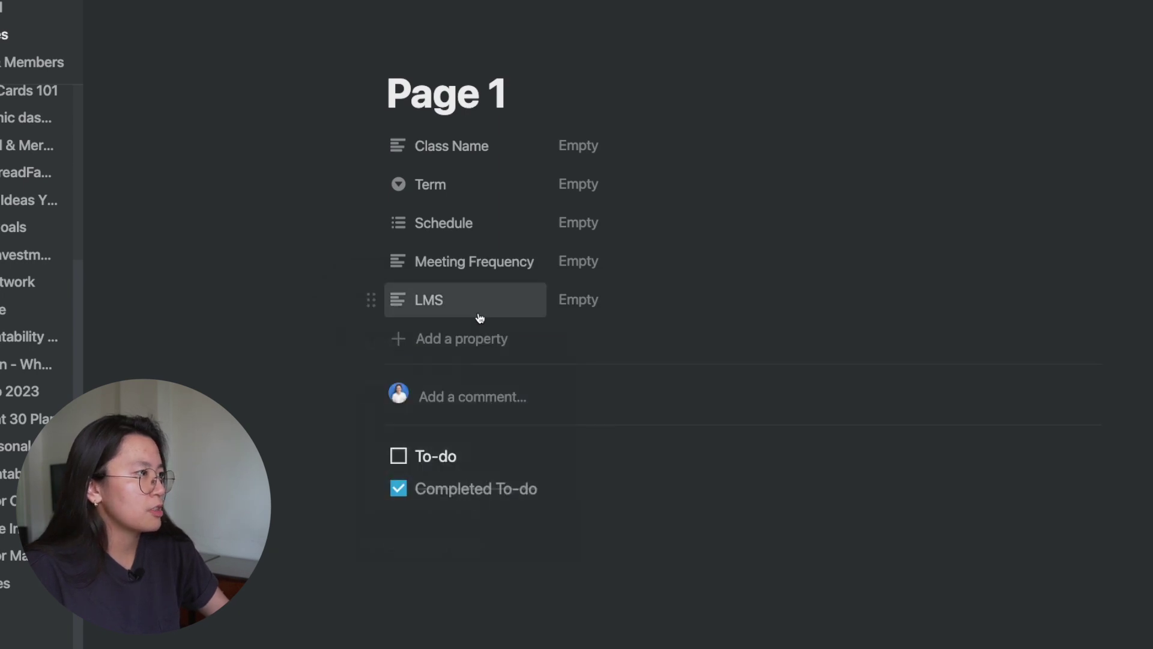
Add a URL property named "Meeting Link" and a Text property named "Prof Details" below LMS
click(507, 337)
click(497, 343)
click(463, 343)
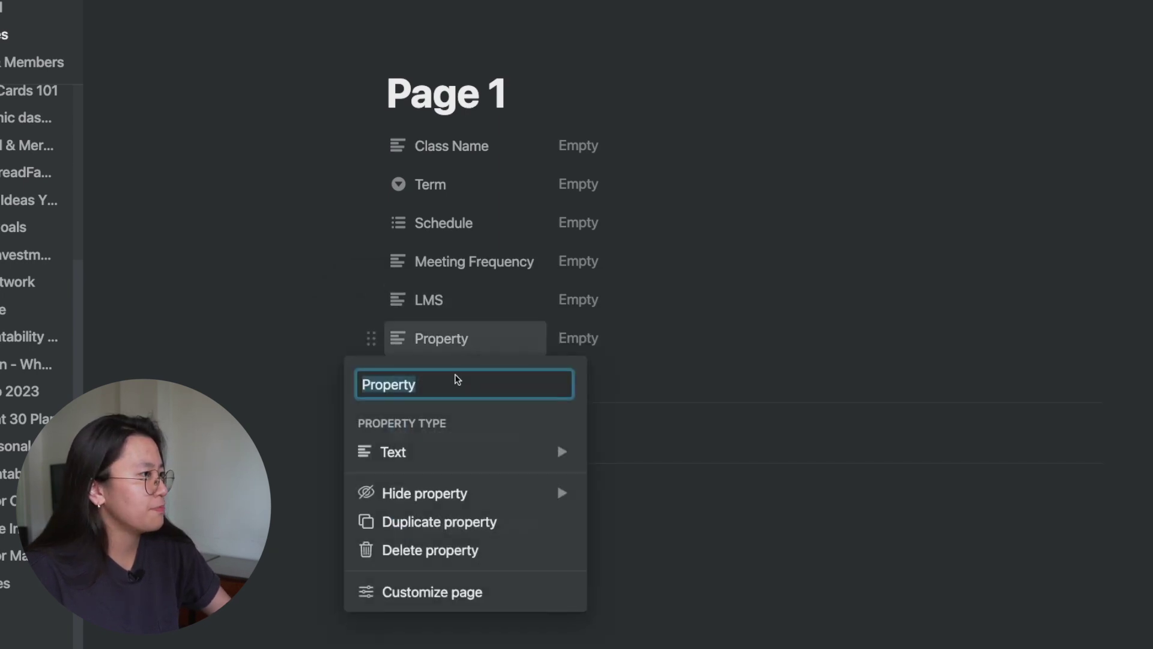
click(456, 452)
click(633, 493)
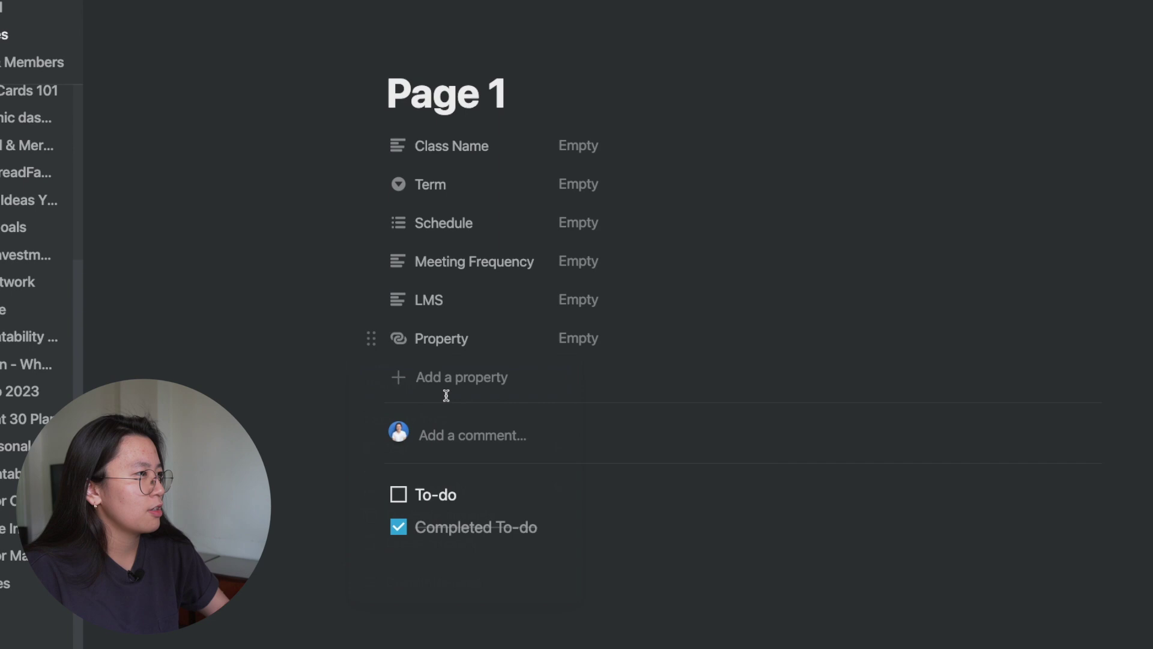
click(441, 338)
text(Meeting Link)
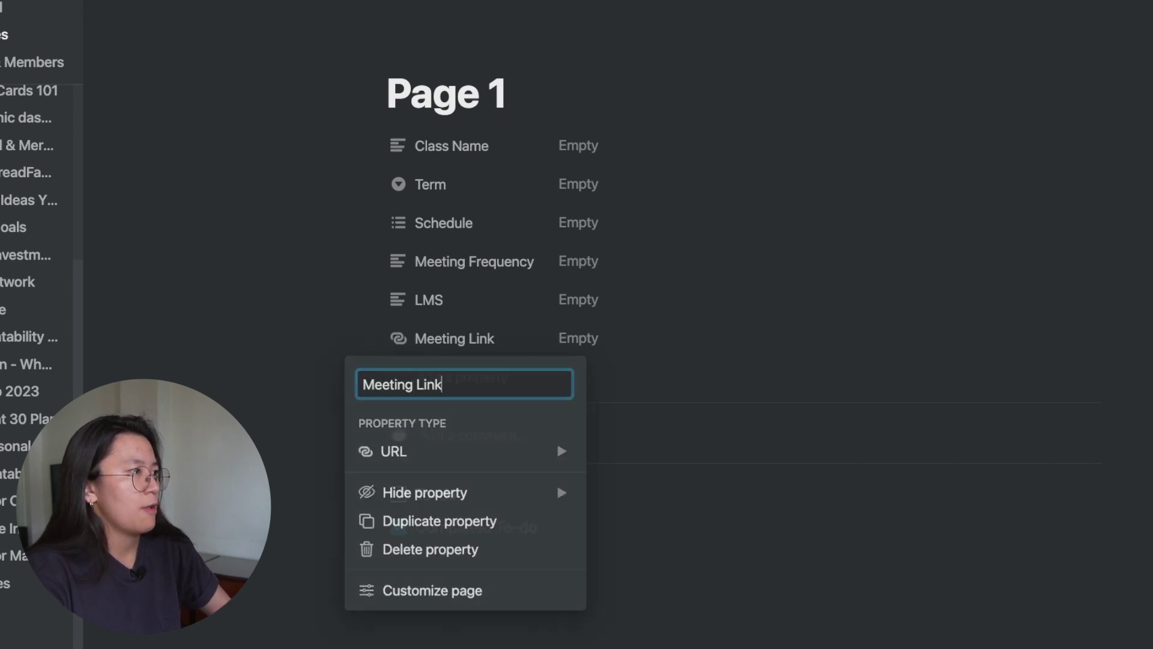
key(Return)
text(Prof Details)
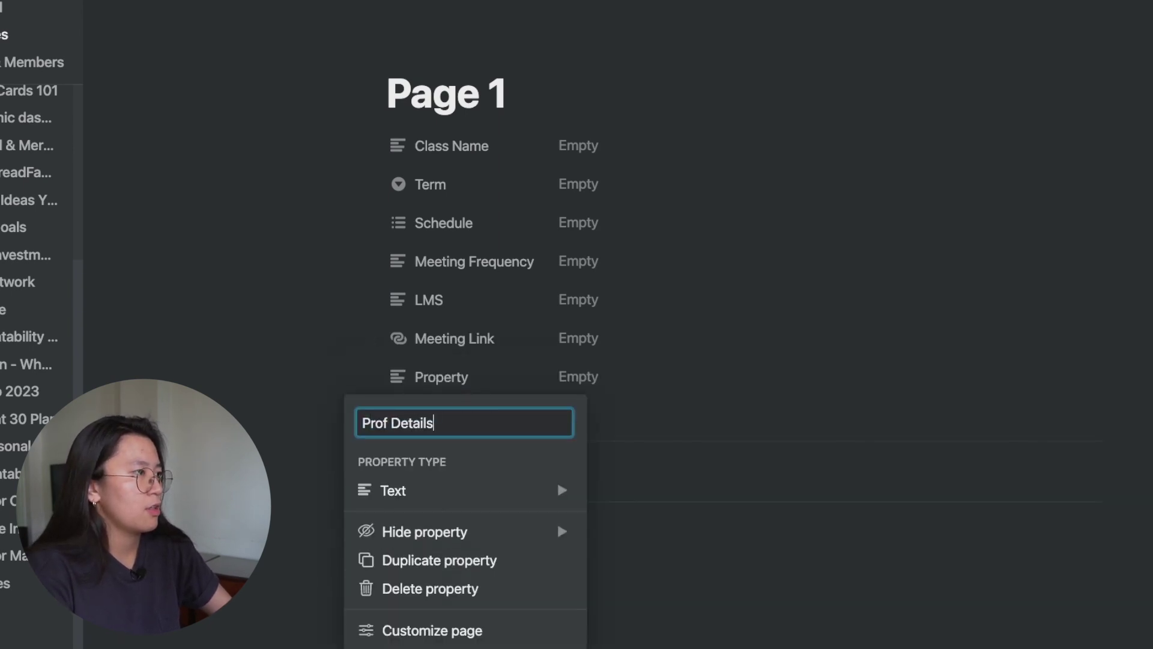
key(Return)
Add a Relation property linked to the Class Notes database and name it "Class Notes"
click(477, 513)
scroll(640, 435, down, 3)
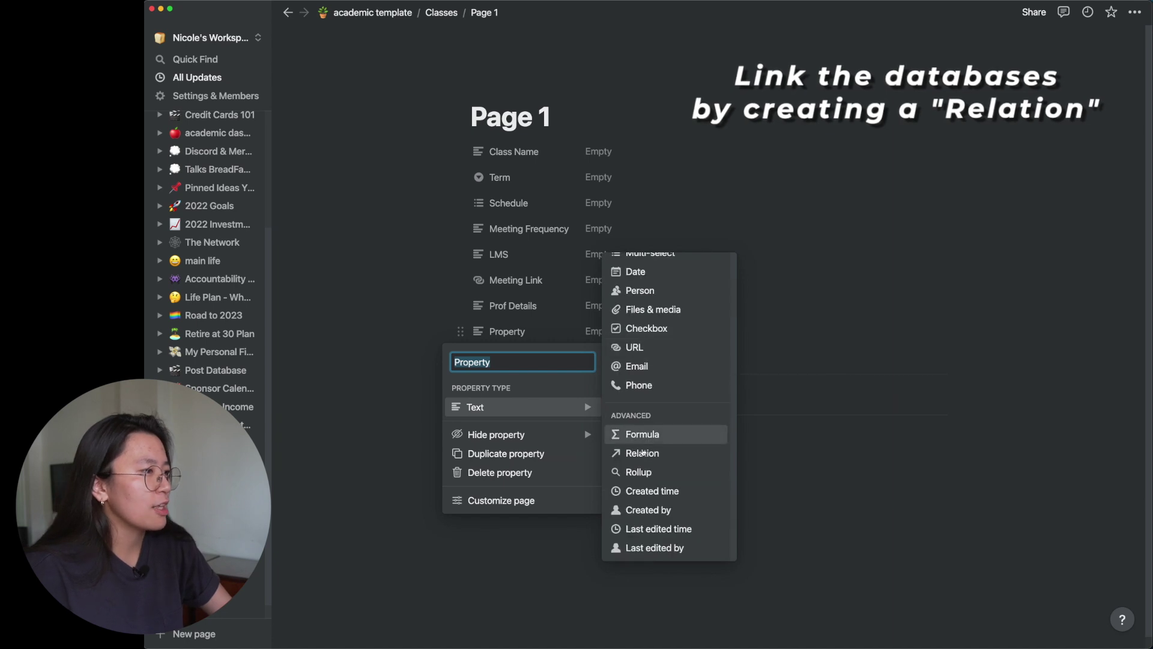
click(642, 454)
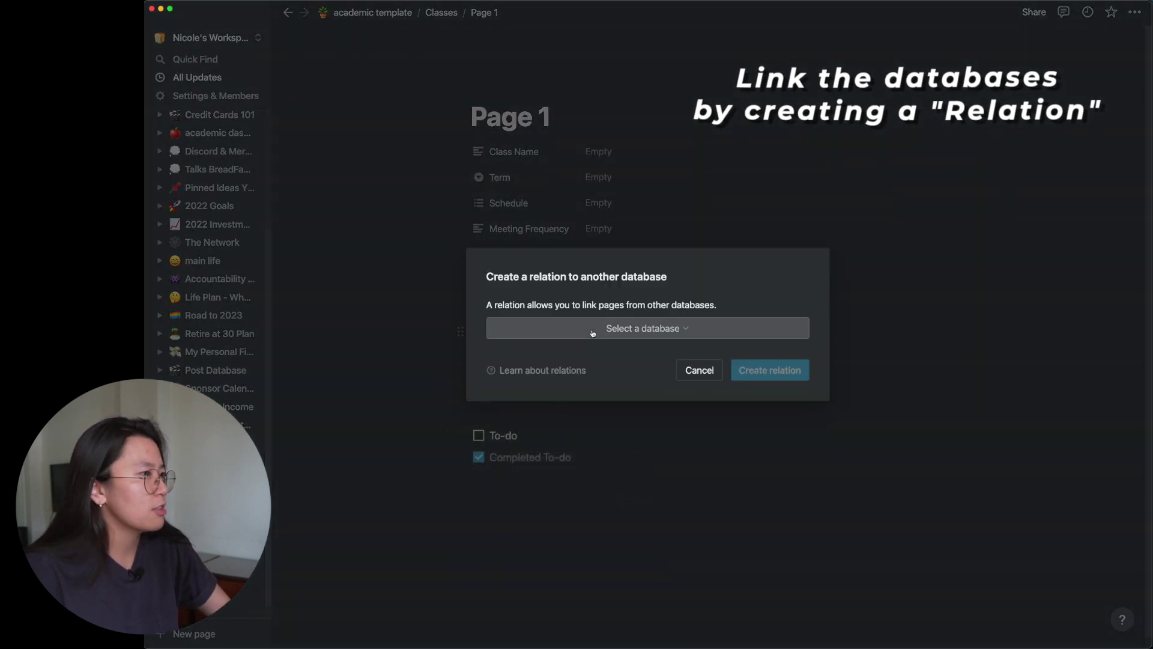
click(593, 330)
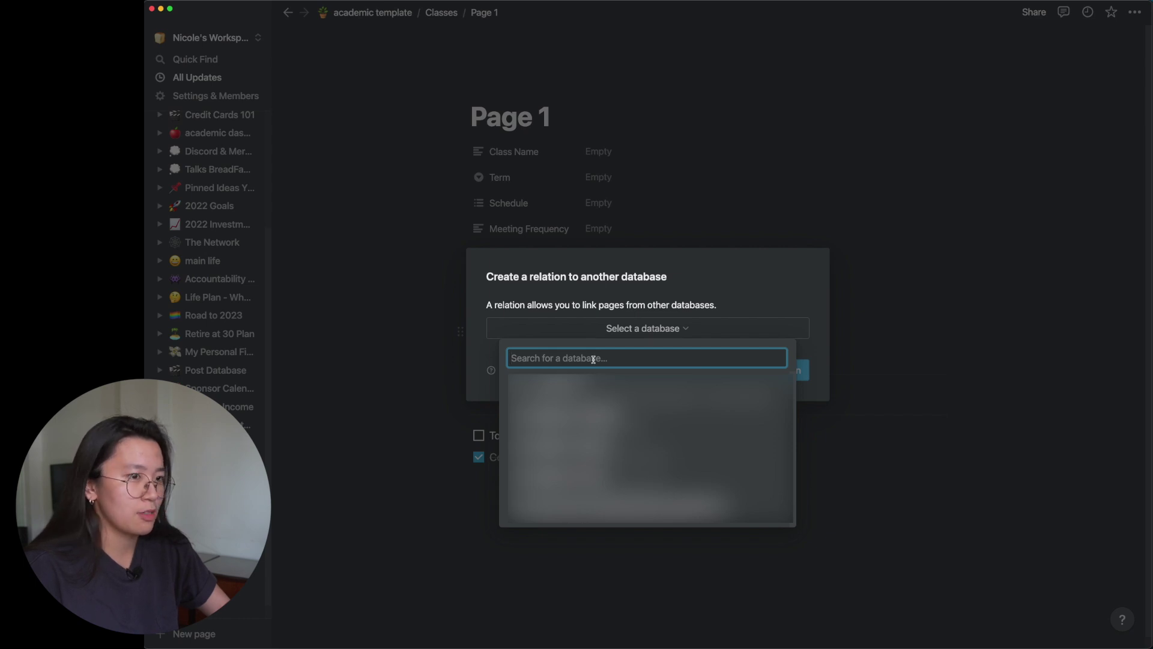
text(class notes)
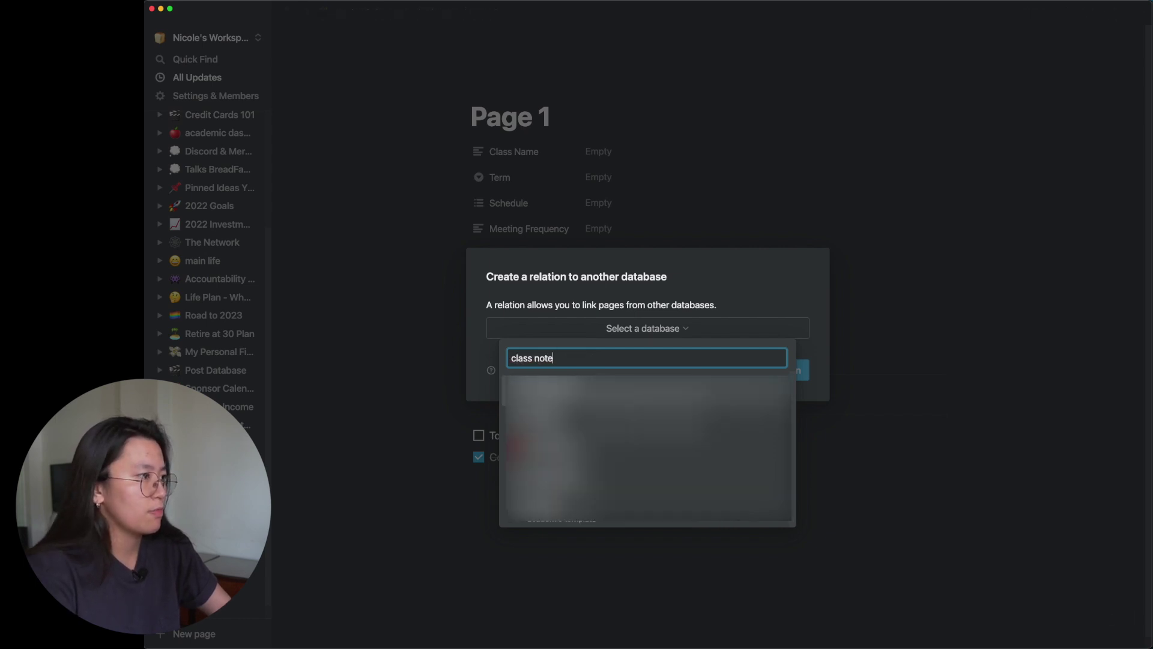
click(598, 415)
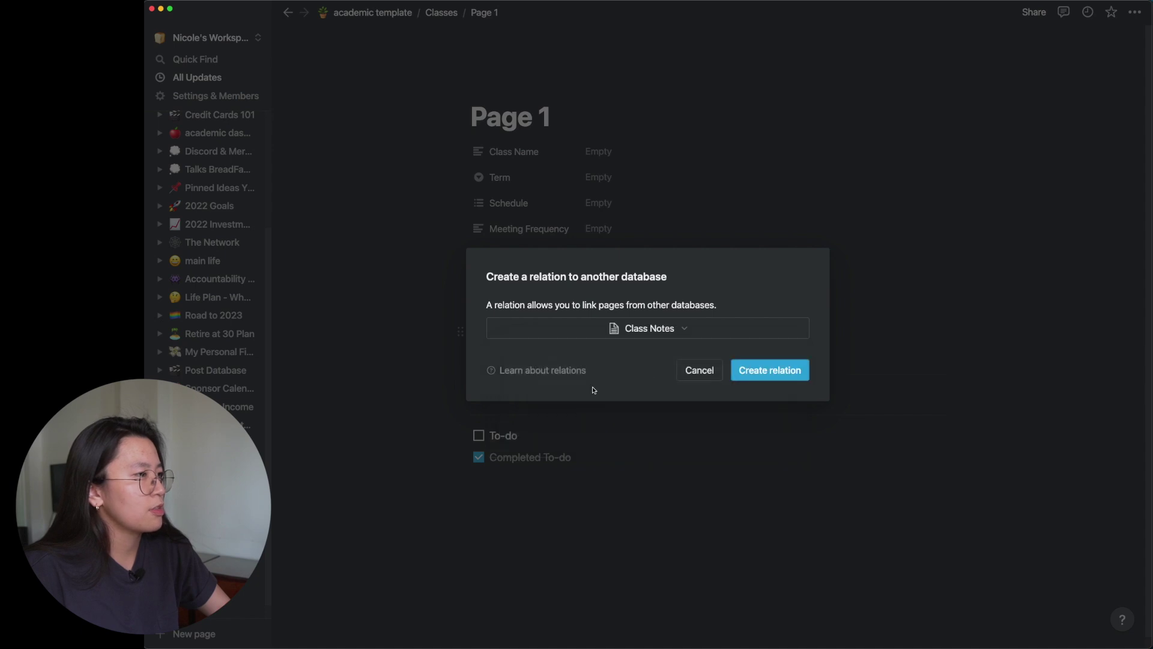
click(770, 370)
click(527, 334)
text(Class )
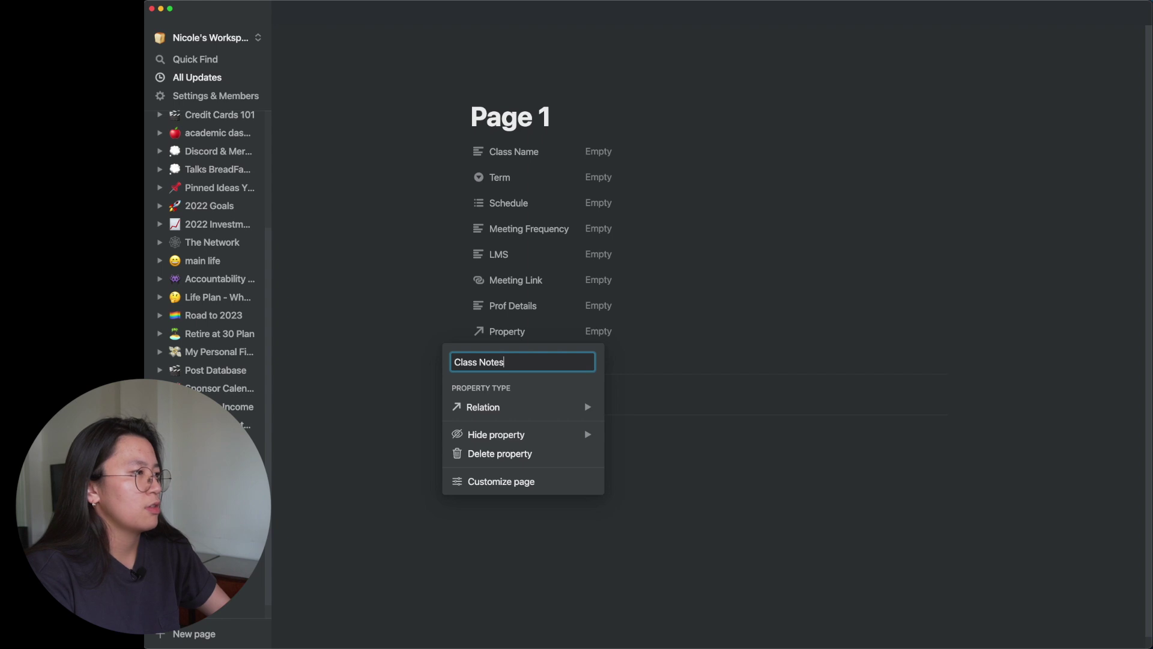
text(Notes)
key(Return)
Add a Relation property linked to the Academic Task Tracker database and name it "Academic Tasks"
click(531, 356)
click(516, 432)
scroll(642, 480, down, 2)
click(642, 479)
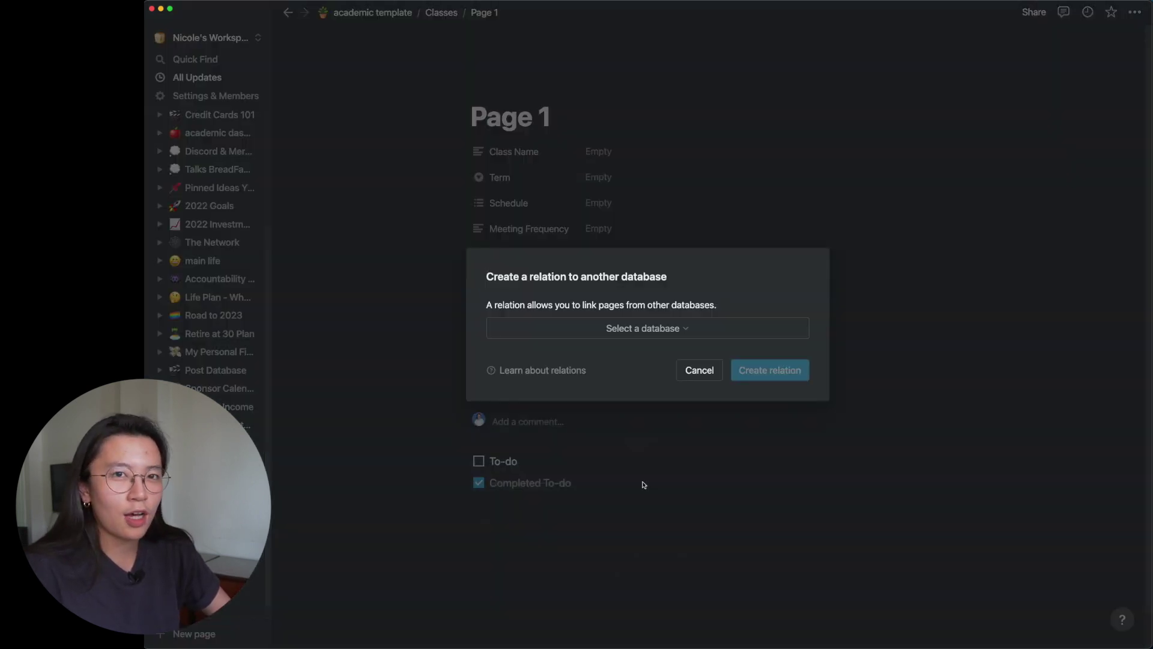
click(632, 329)
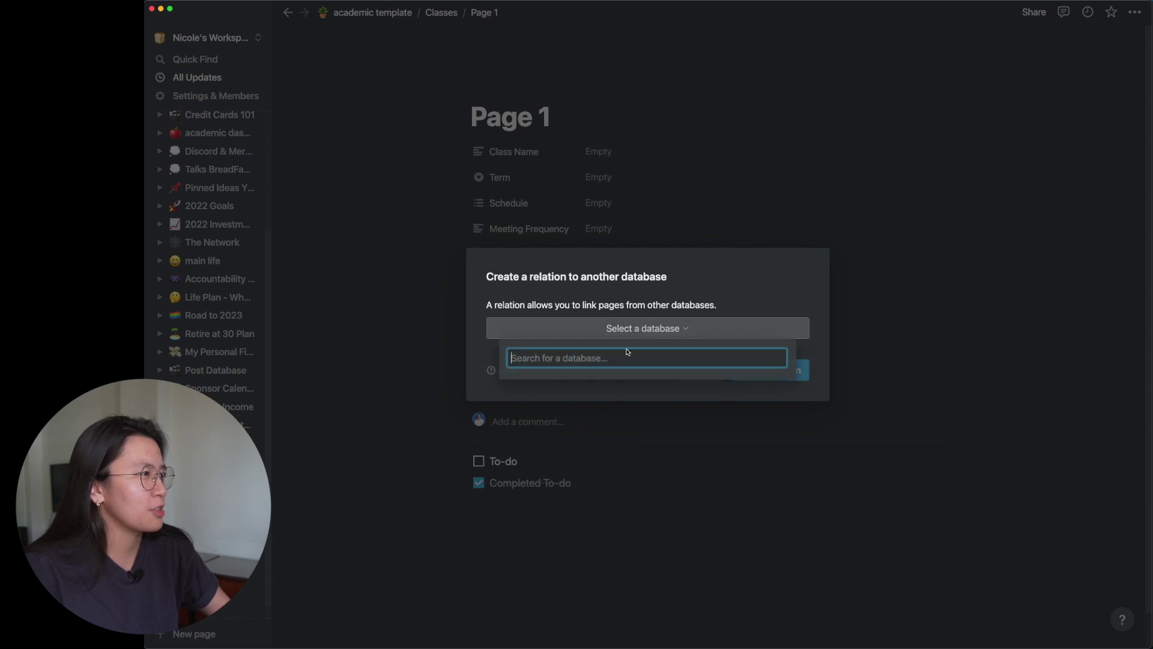
text(academic)
click(593, 508)
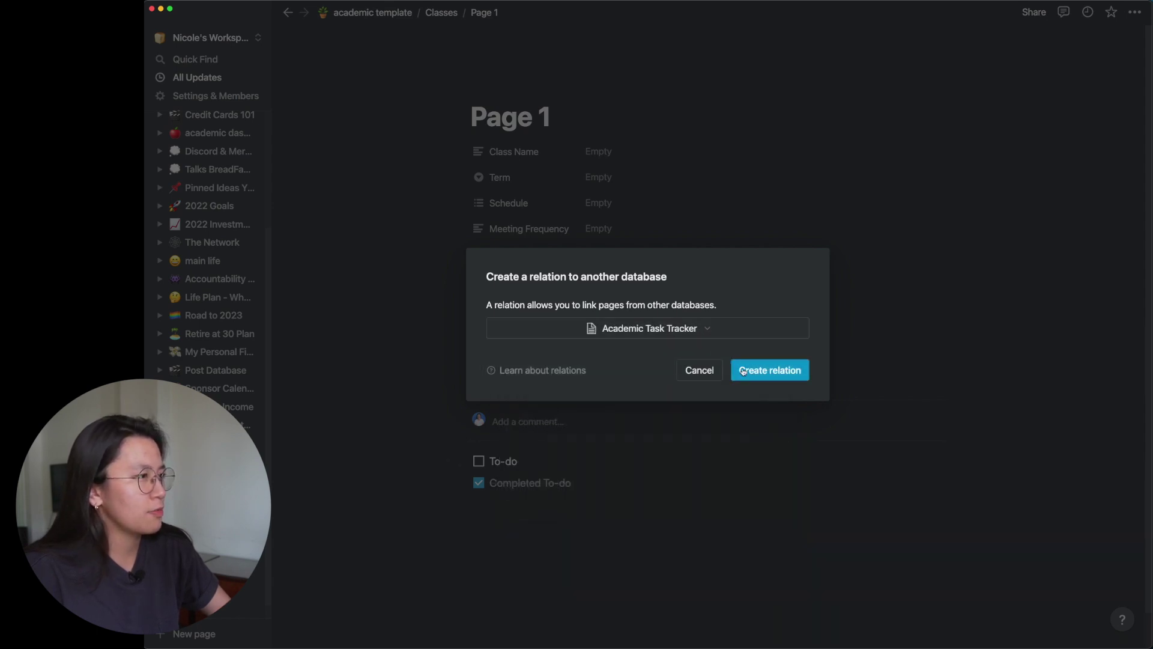
click(769, 369)
text(Academic Tasks)
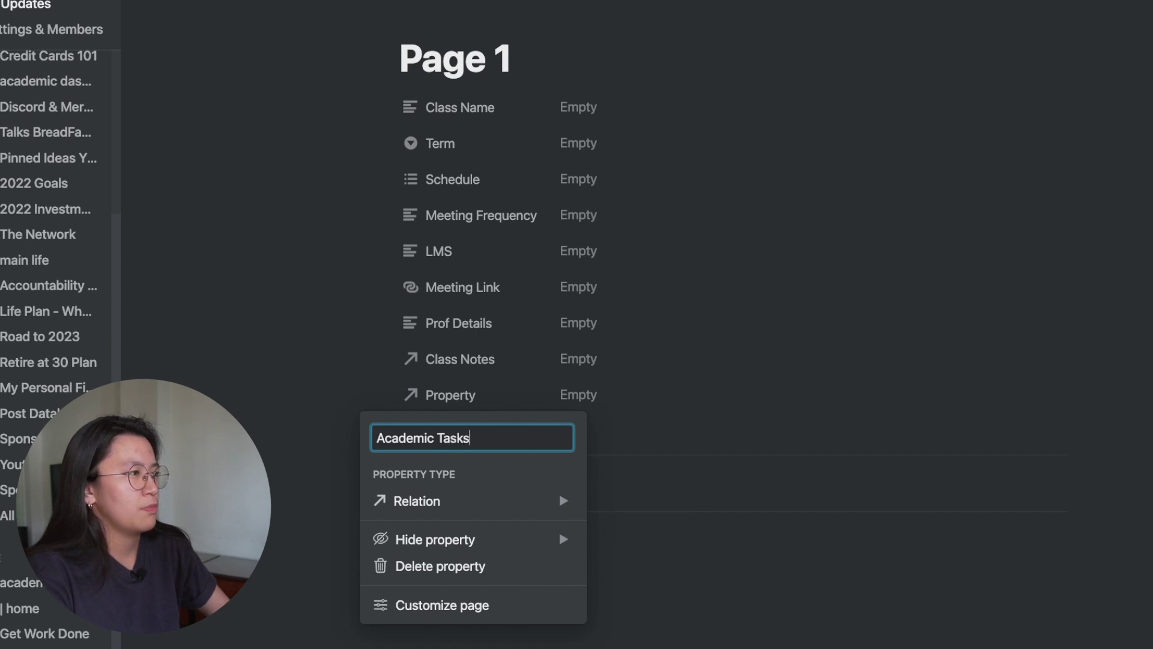
key(Return)
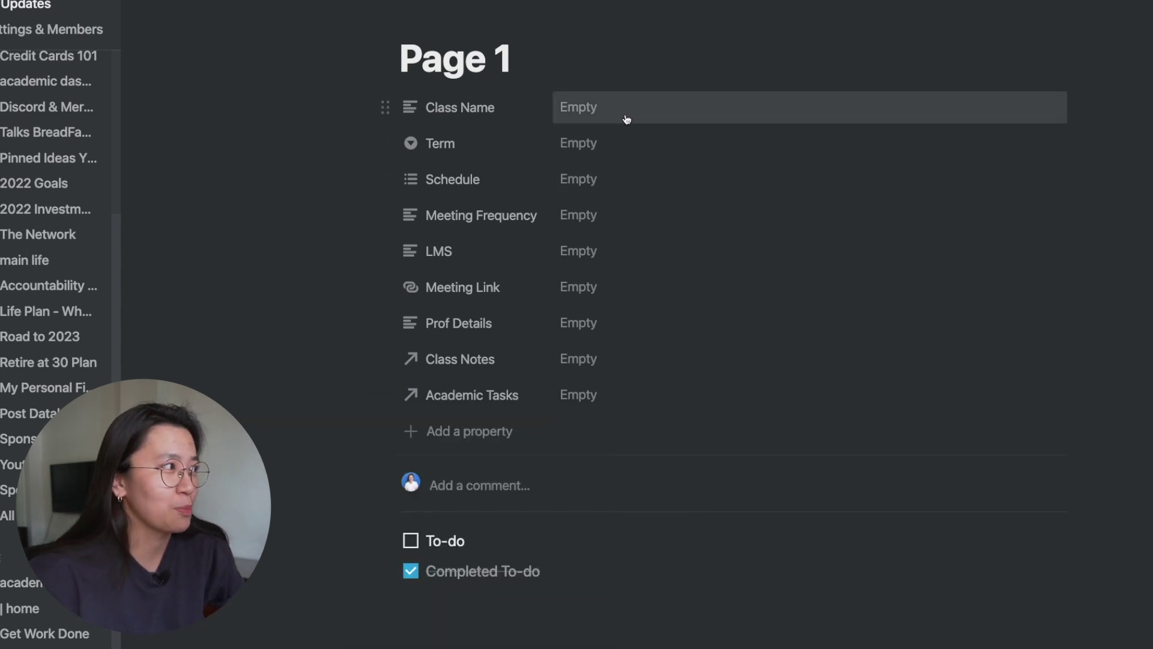
Create the Term options "1st Year - 1st Sem", "1st Year - 2nd Sem" and "2nd Year - 1st Sem", leaving the last one selected
click(608, 145)
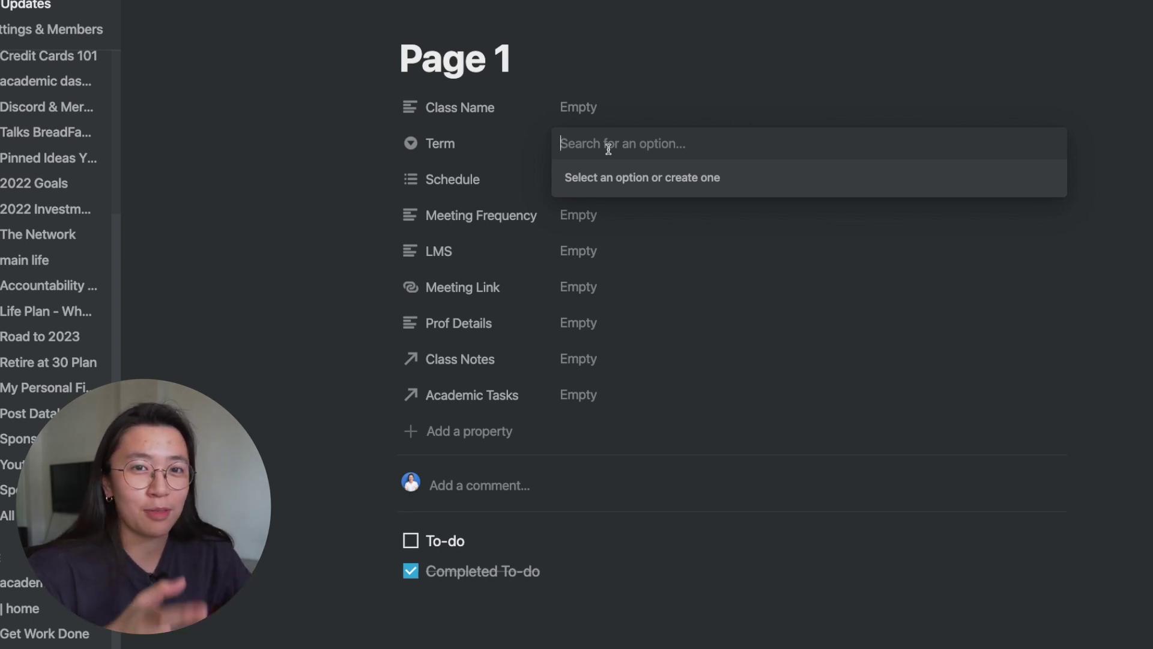
text(1st)
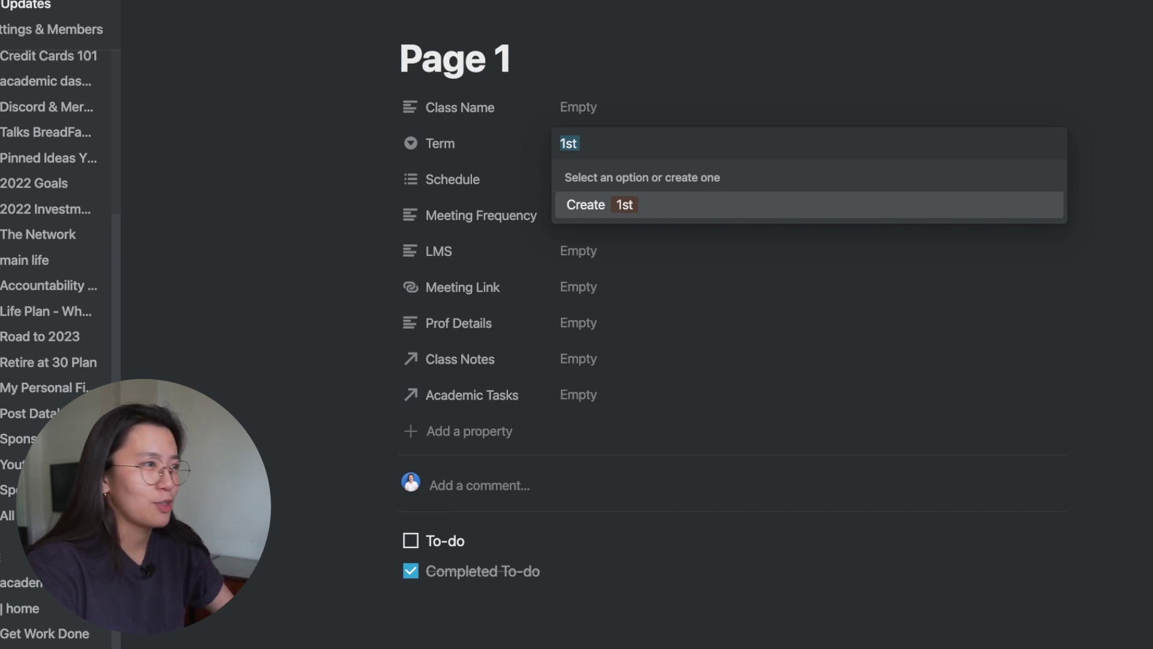
text(1st Year -)
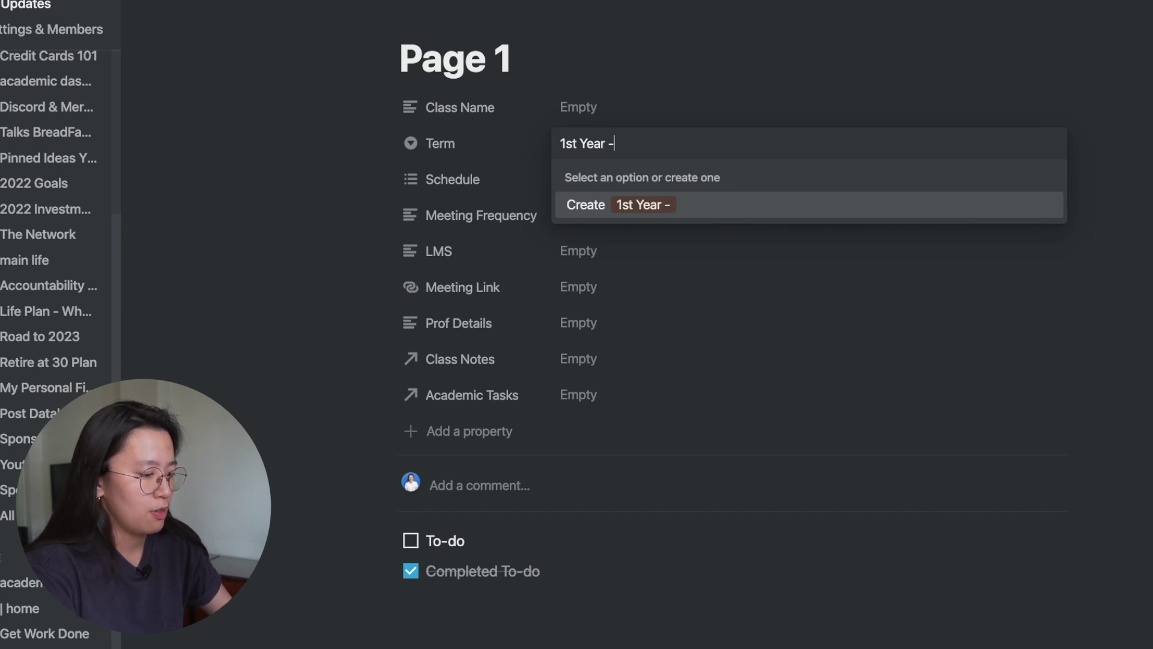
text( 1st Sem)
key(Return)
text(1st Year - 2nd Sem)
key(Return)
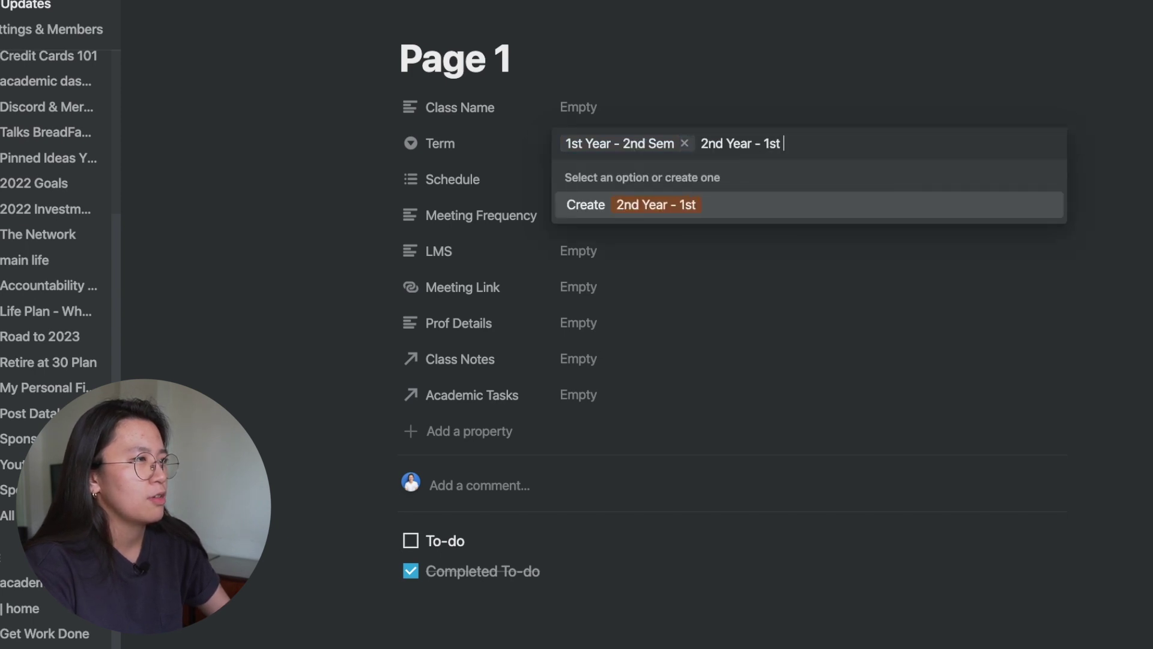
key(Return)
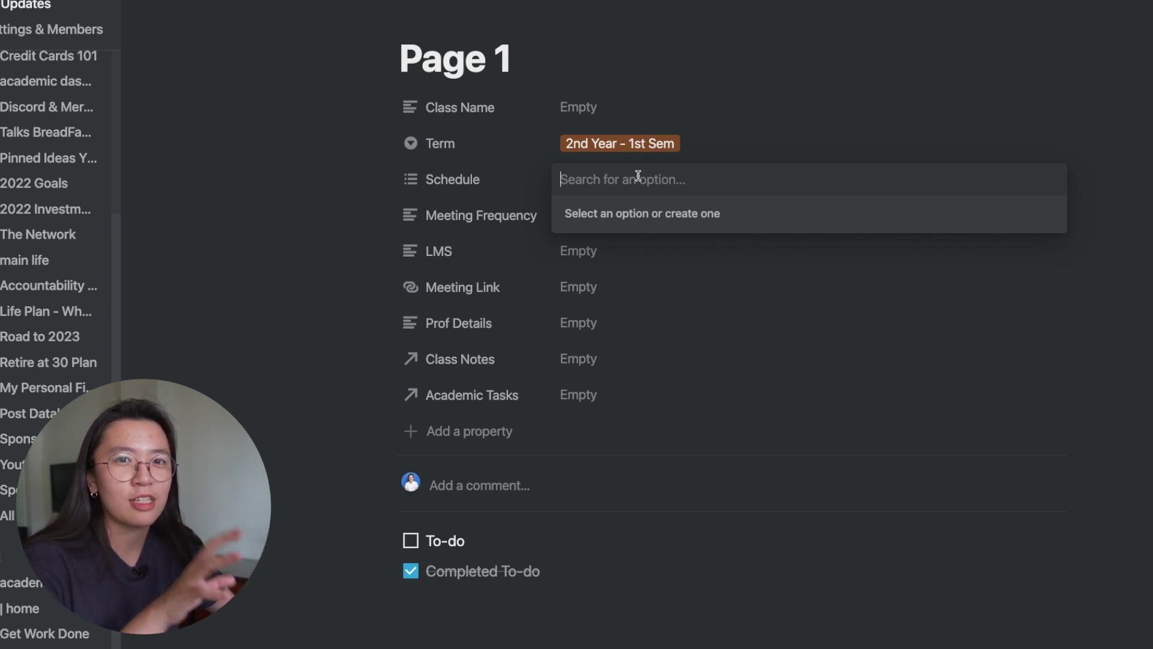
Create the Schedule options "TTH", "WF" and "1-2:30pm", and deselect WF for this page
text(TTH)
key(Return)
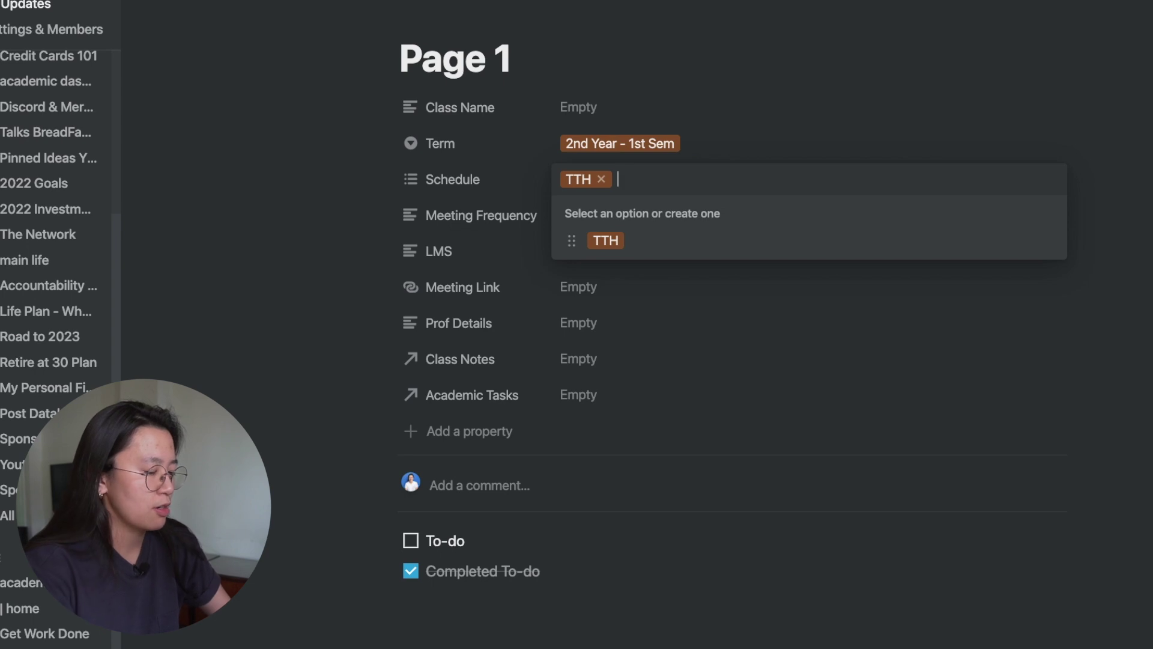
text(WF)
key(Return)
text(1:)
key(BackSpace)
text(-2:)
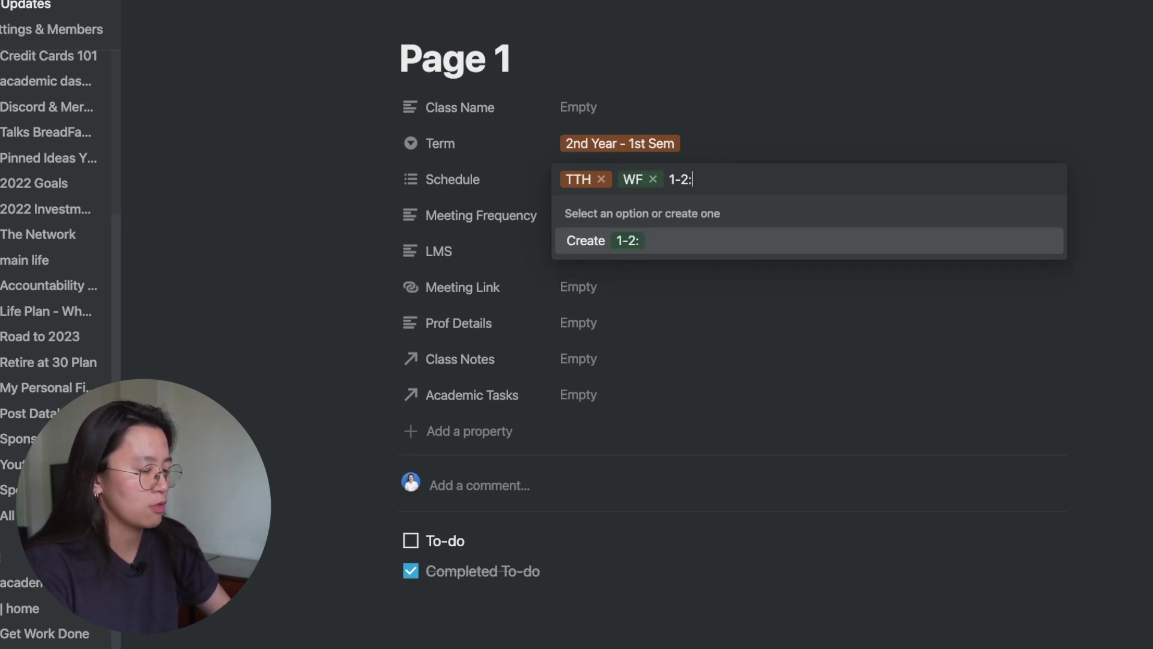
text(30pm)
key(Return)
click(653, 179)
click(1079, 144)
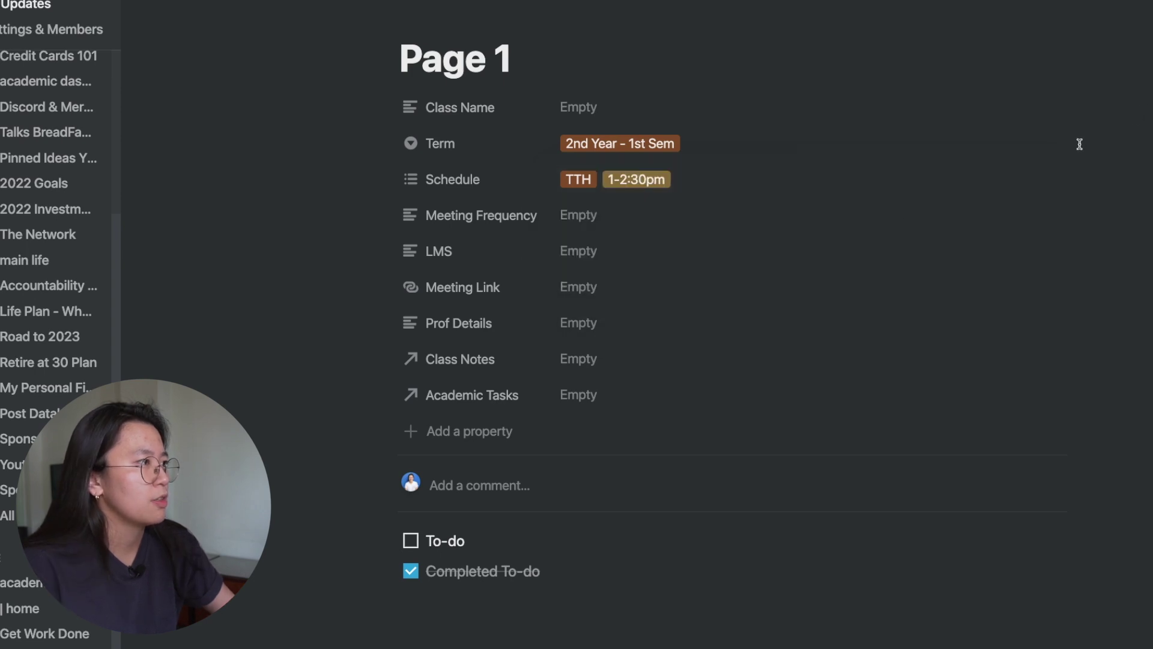
Set Meeting Frequency to "Sync every Tuesday" and LMS to "Google Classroom"
click(630, 224)
text(Sync every Tuesday)
click(579, 251)
text(Google Classroom)
key(Return)
Set Meeting Link to "Zoomlink.com" and enter the professor's name in Prof Details
click(579, 286)
text(Zoomlink.com)
key(Return)
click(579, 322)
text(Prof. Breadson)
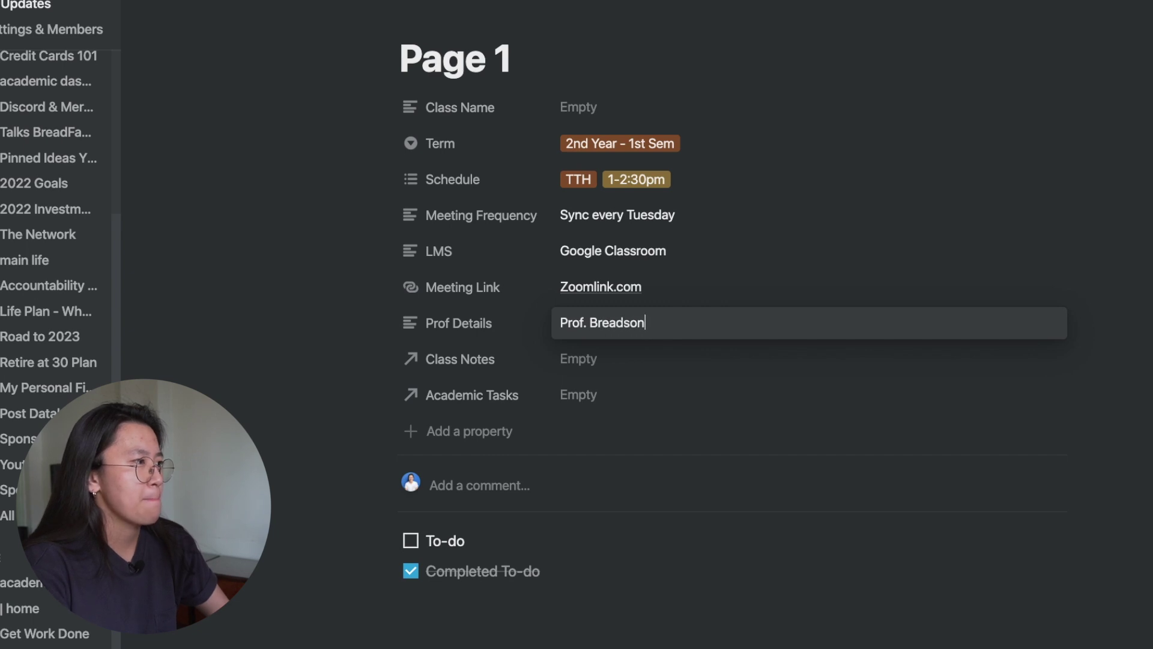
key(Return)
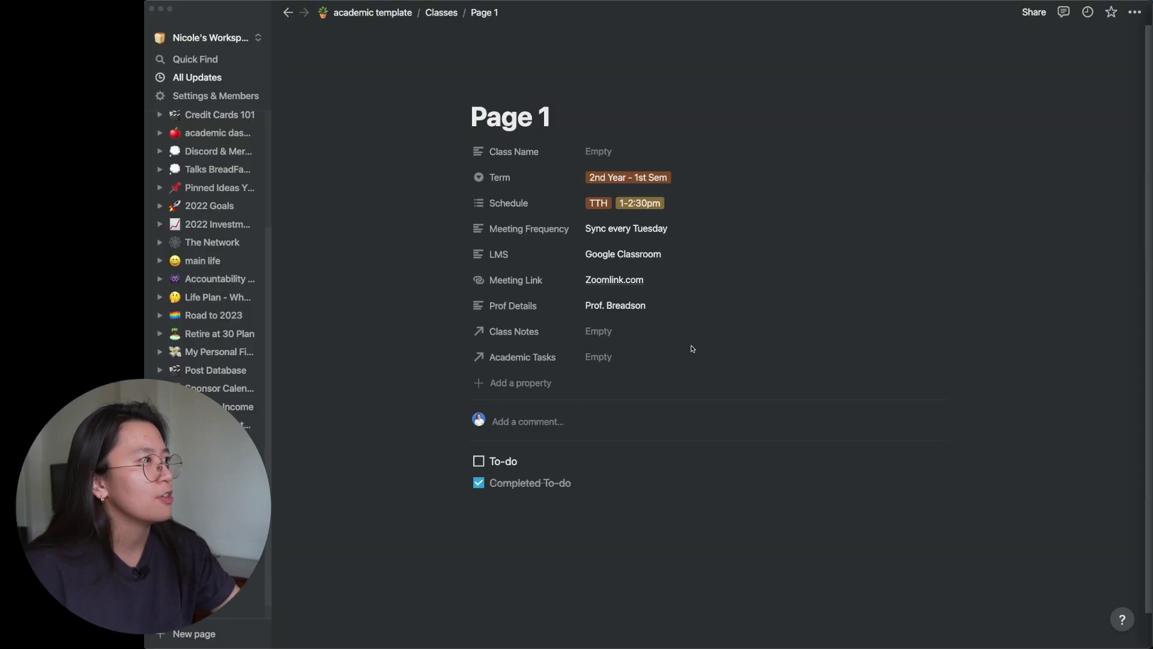
scroll(453, 262, down, 1)
scroll(454, 180, up, 1)
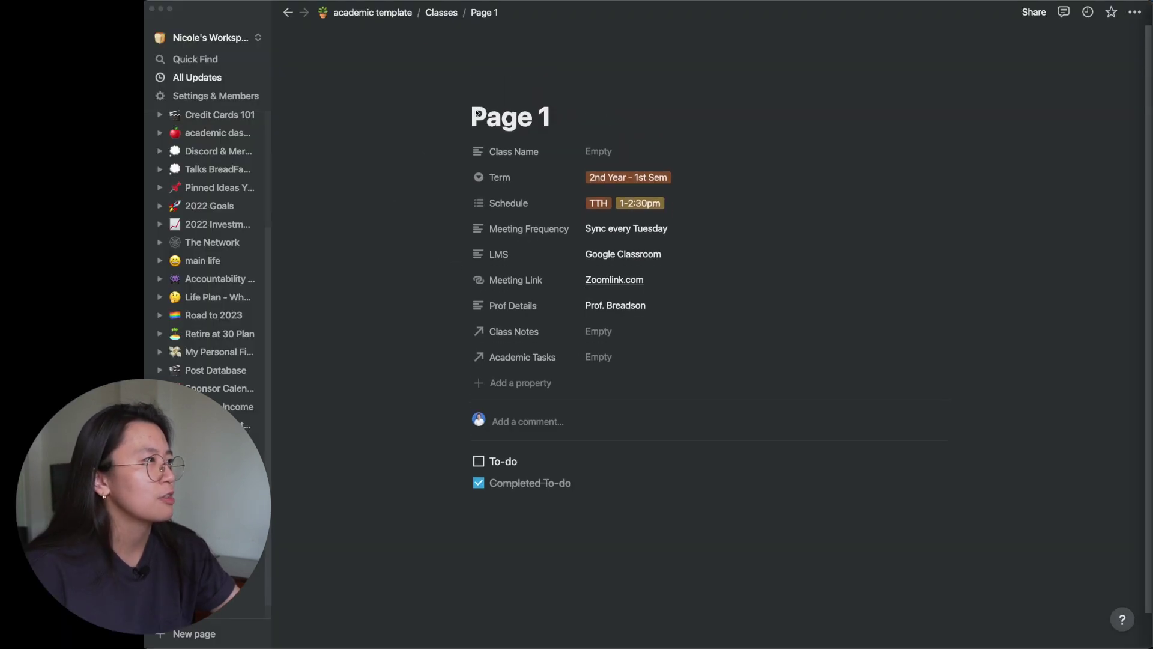
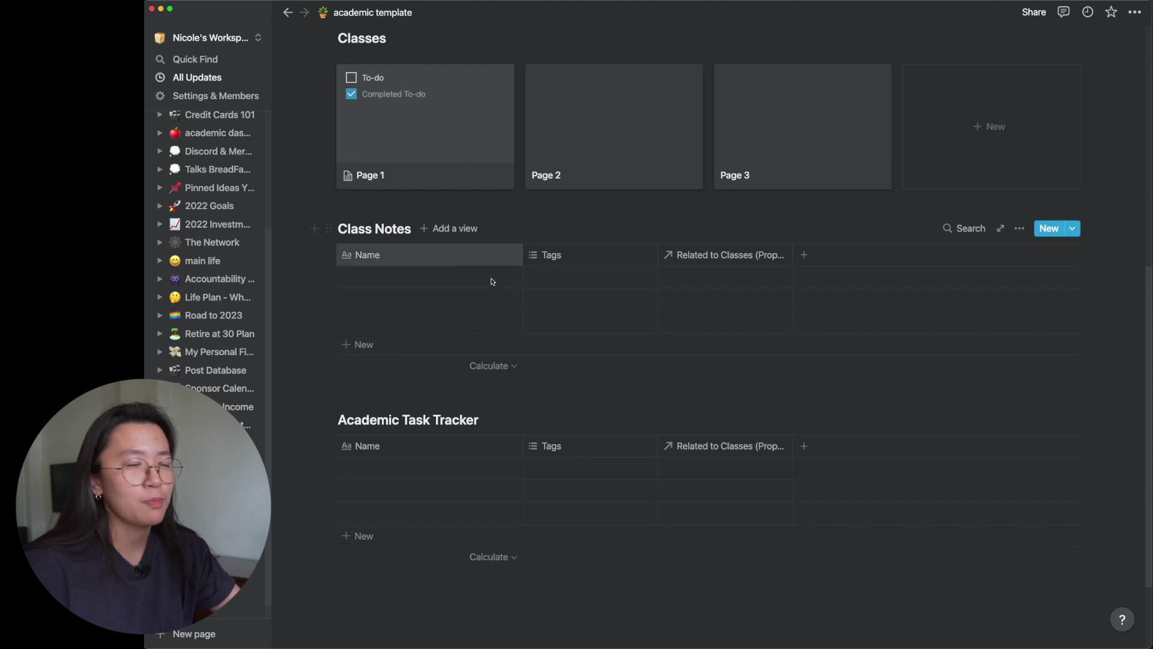
Open the first blank Class Notes entry as a full page and rename its Classes relation property "Subject"
click(496, 277)
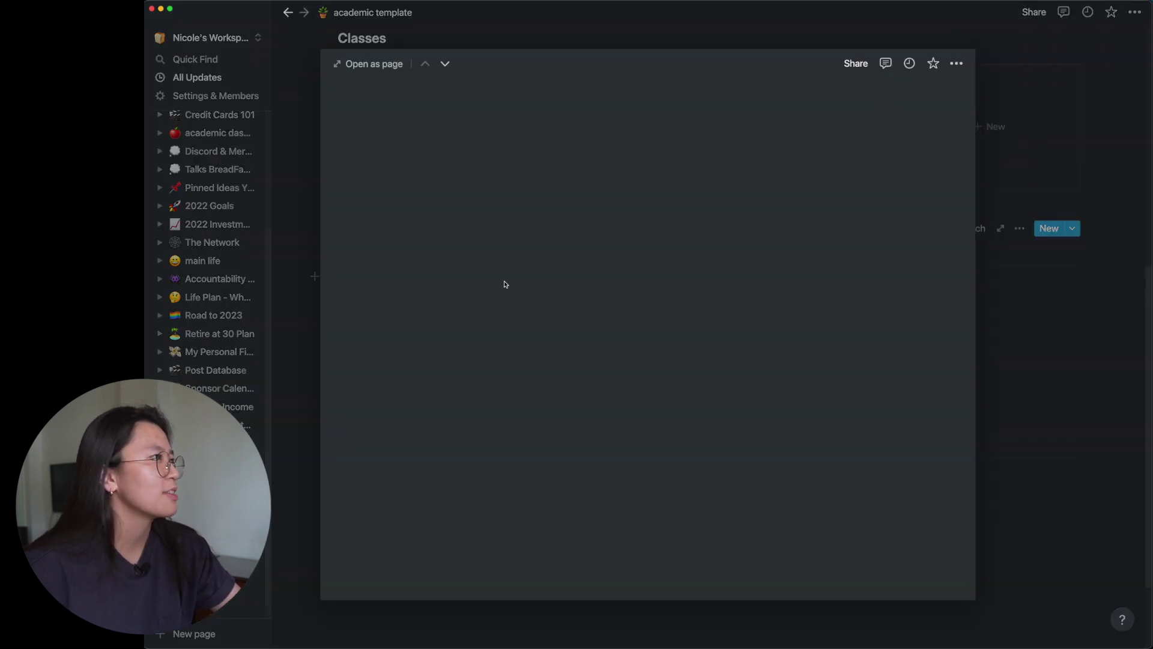
click(392, 64)
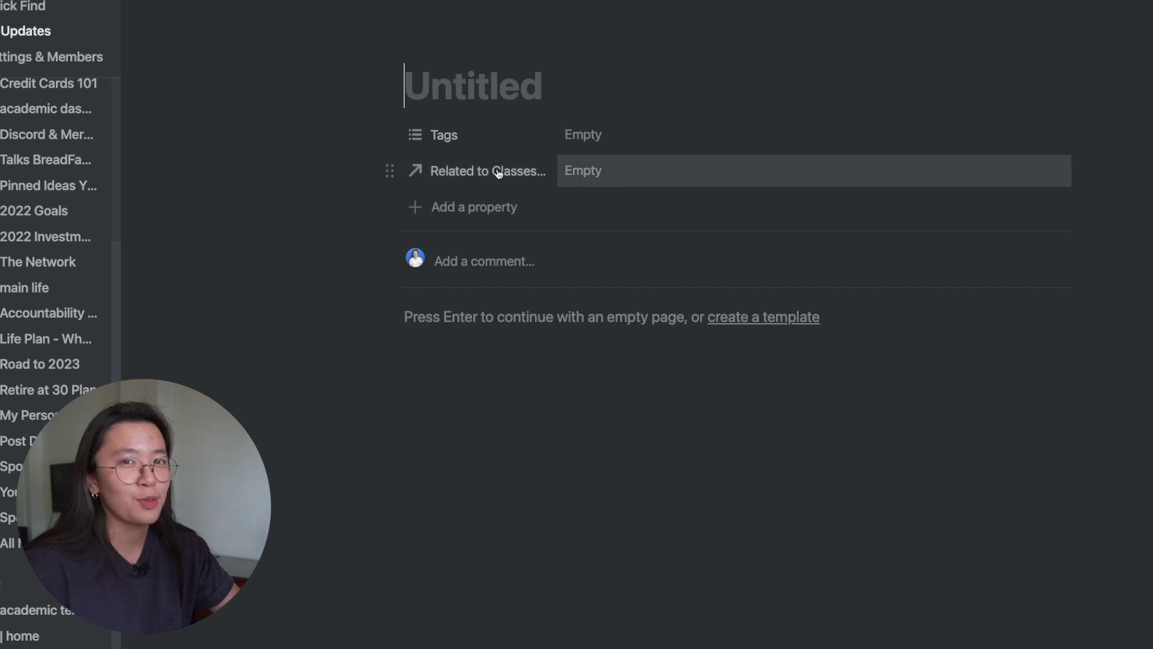
click(497, 177)
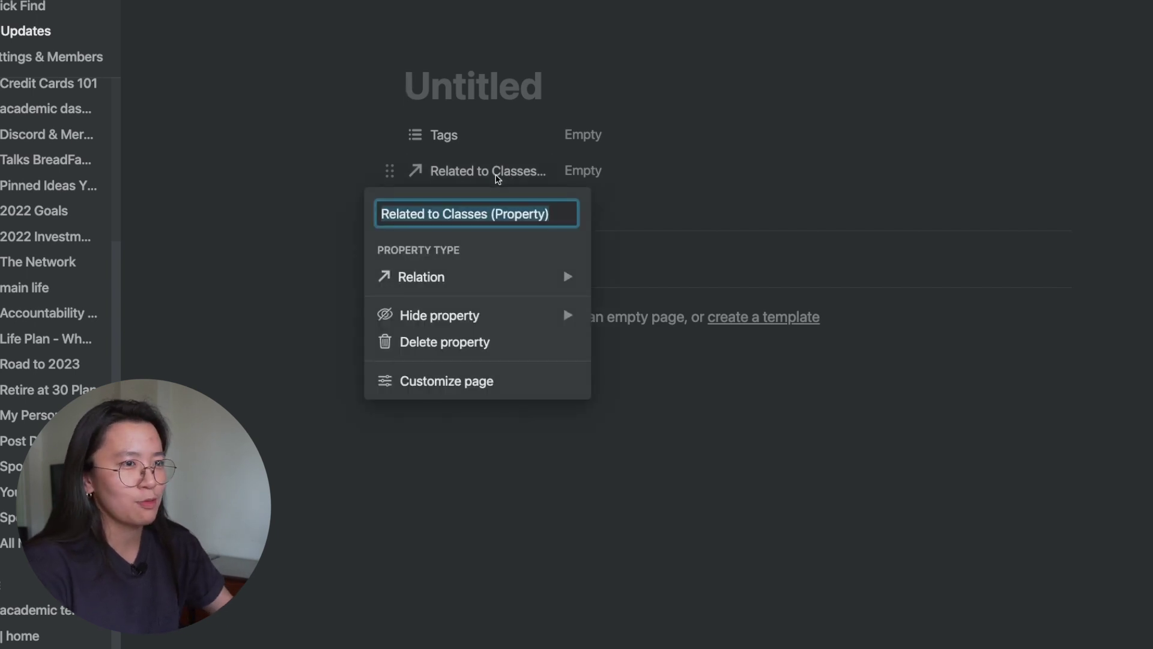
text(Sub)
text(ject)
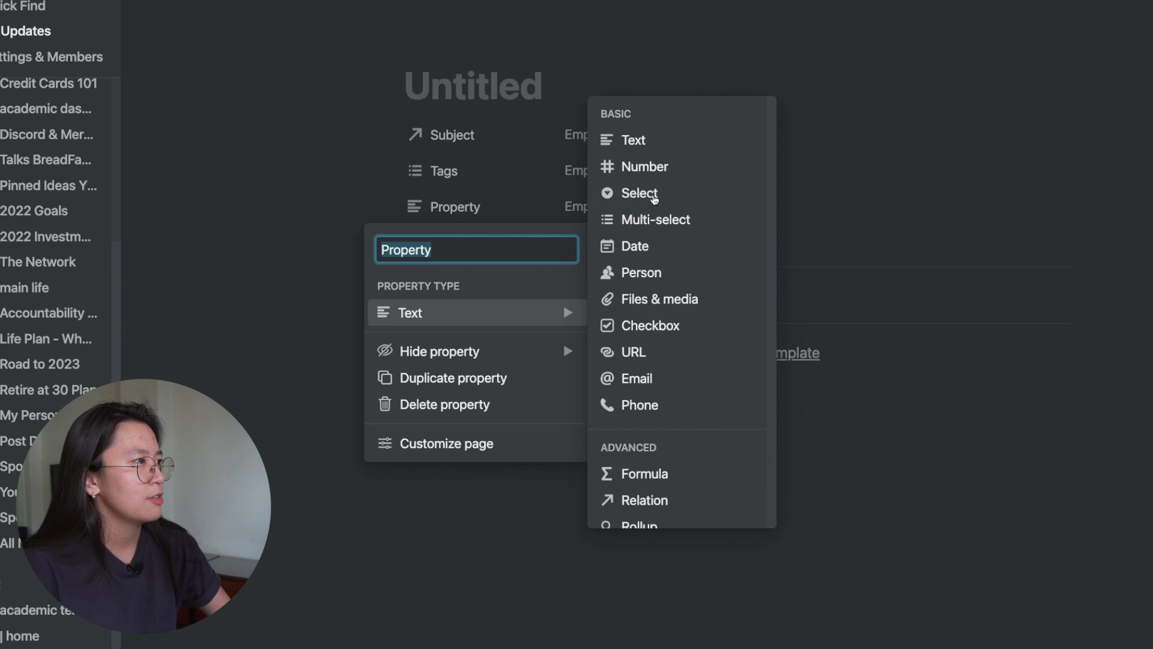
Make the new property a Select type and name it "Status"
click(654, 195)
click(502, 215)
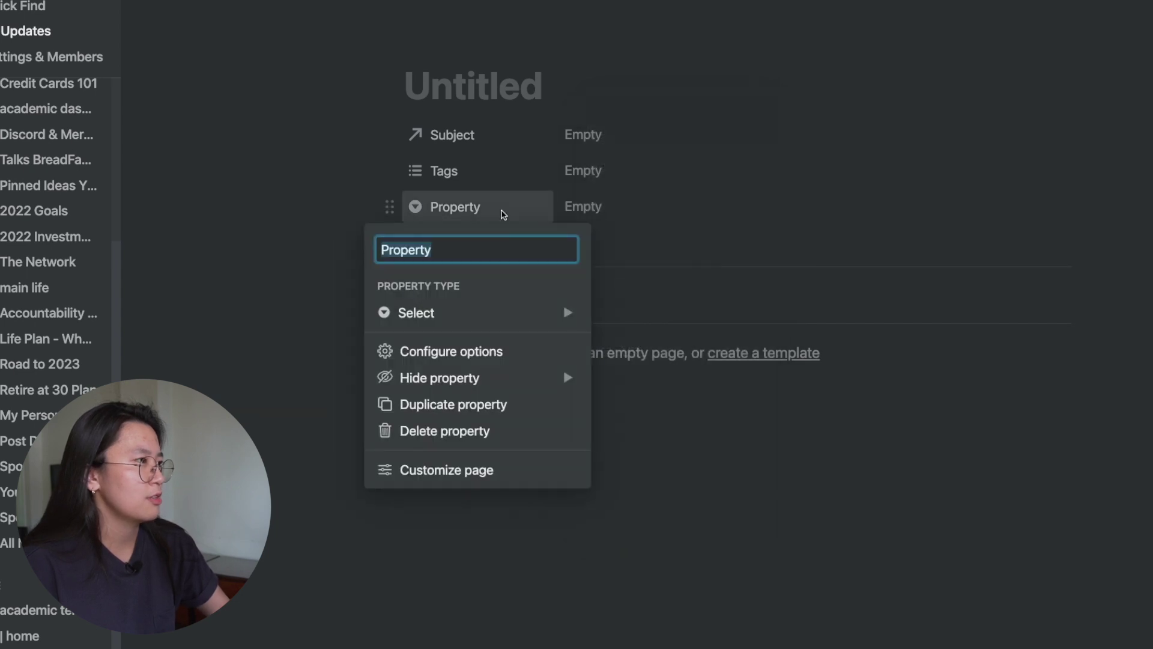
text(S)
key(Return)
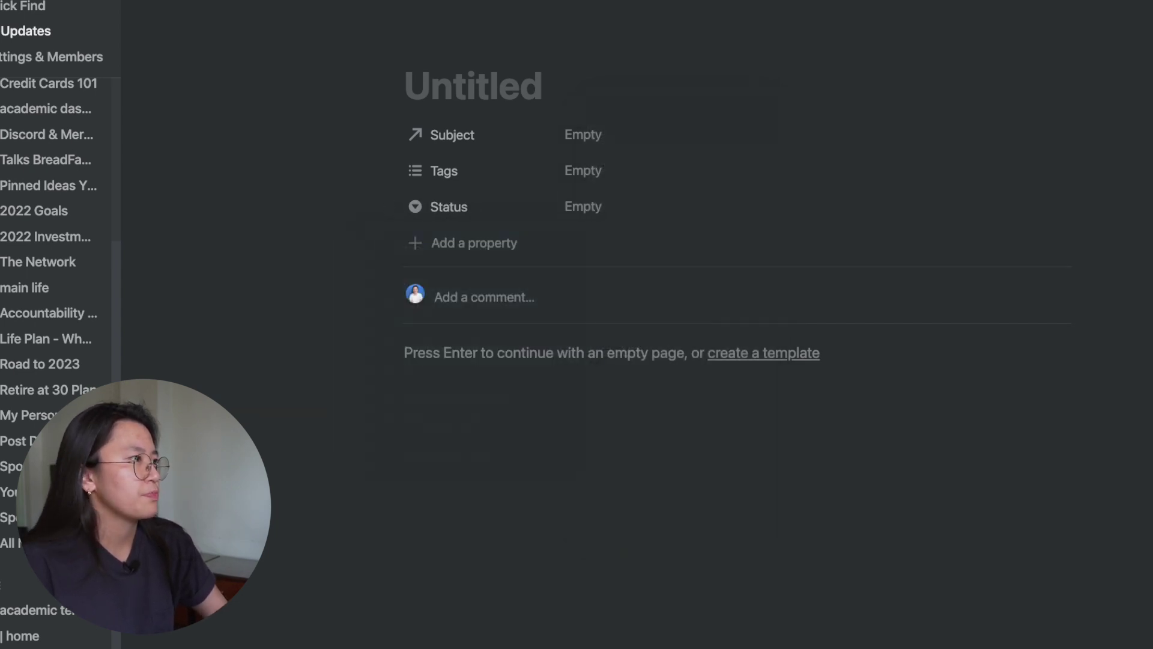
Add a Date property and a Created time property to the Class Notes entry
click(484, 243)
mouse_move(556, 354)
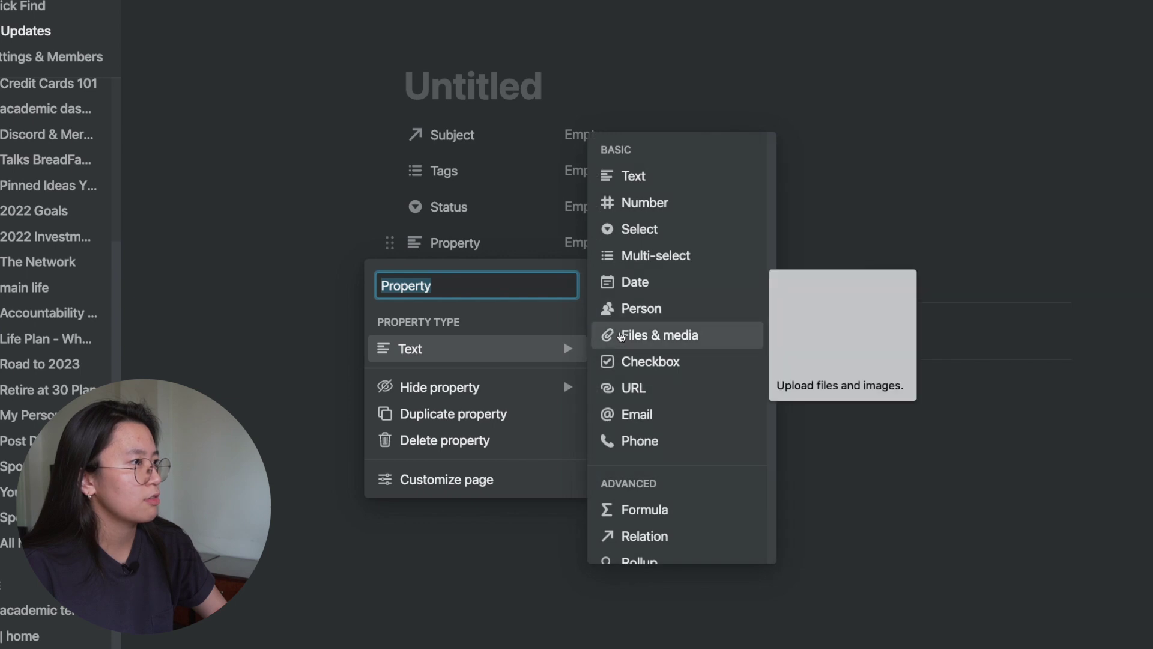
click(636, 282)
scroll(652, 480, down, 2)
click(653, 503)
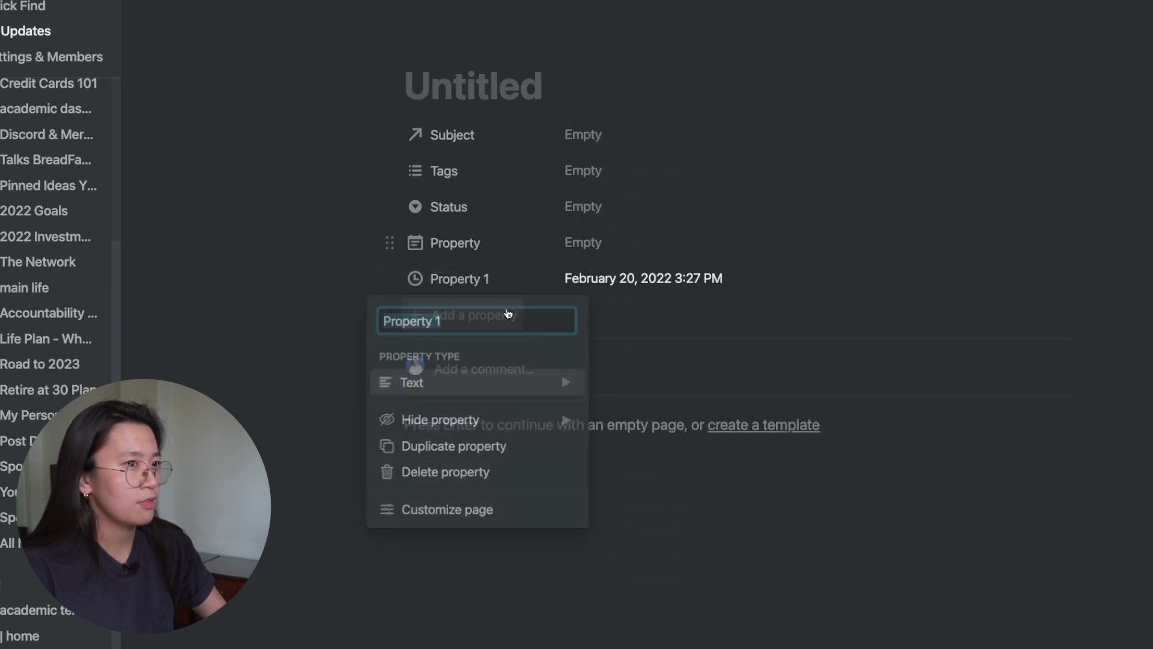
Rename the Created time property "Created" and the Date-type property "Date"
click(491, 280)
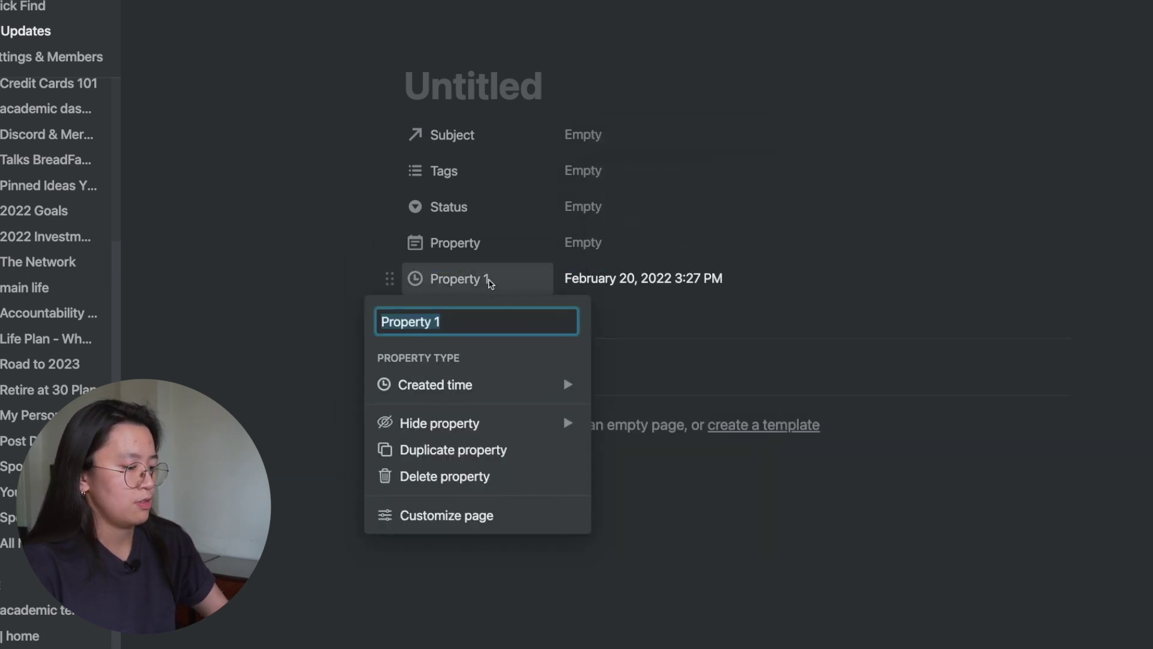
text(Created)
key(Return)
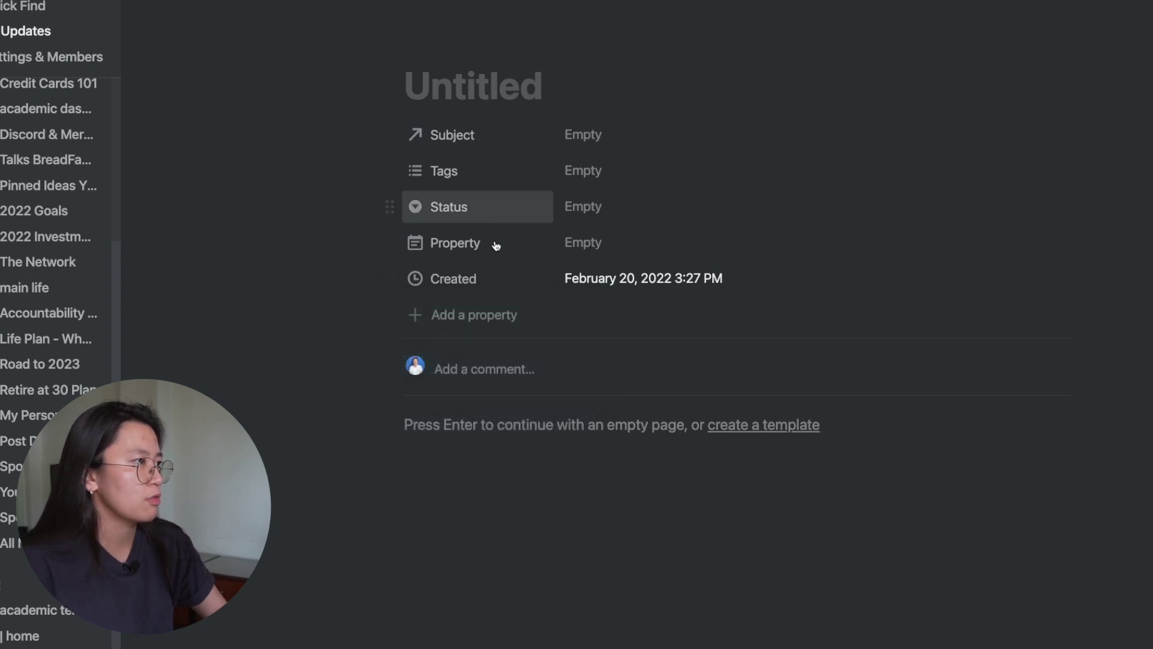
click(492, 243)
text(Date)
key(Return)
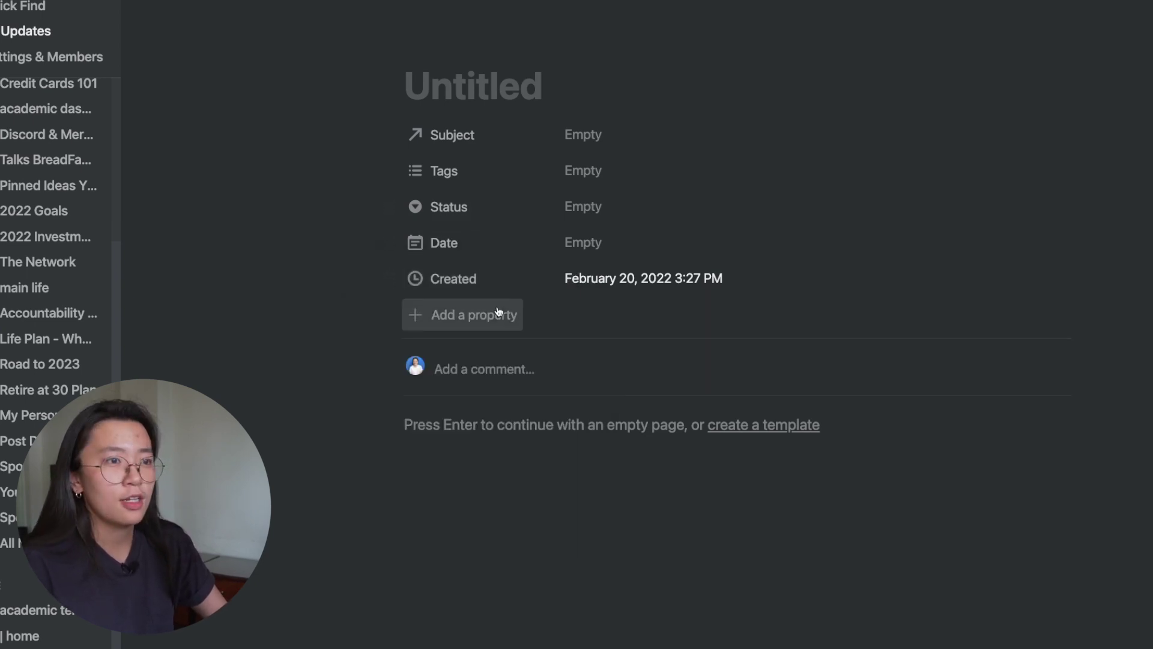
Add a Last edited time property named "Last Edited" to the Class Notes entry
click(497, 311)
mouse_move(527, 424)
scroll(631, 483, down, 2)
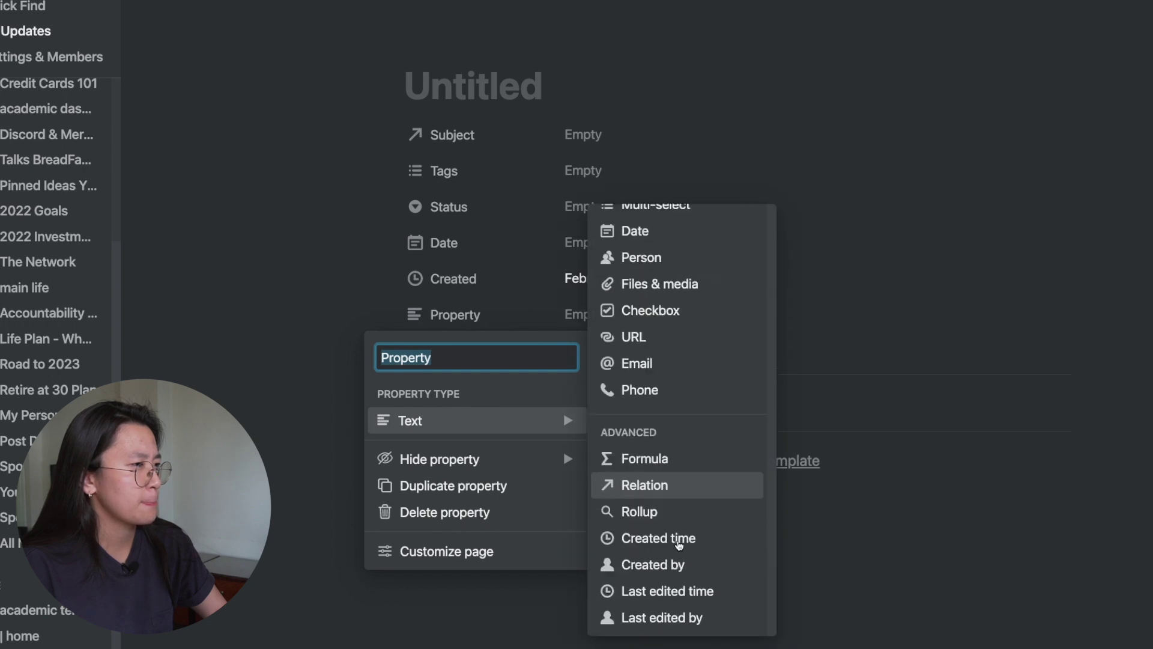
click(664, 591)
text(L)
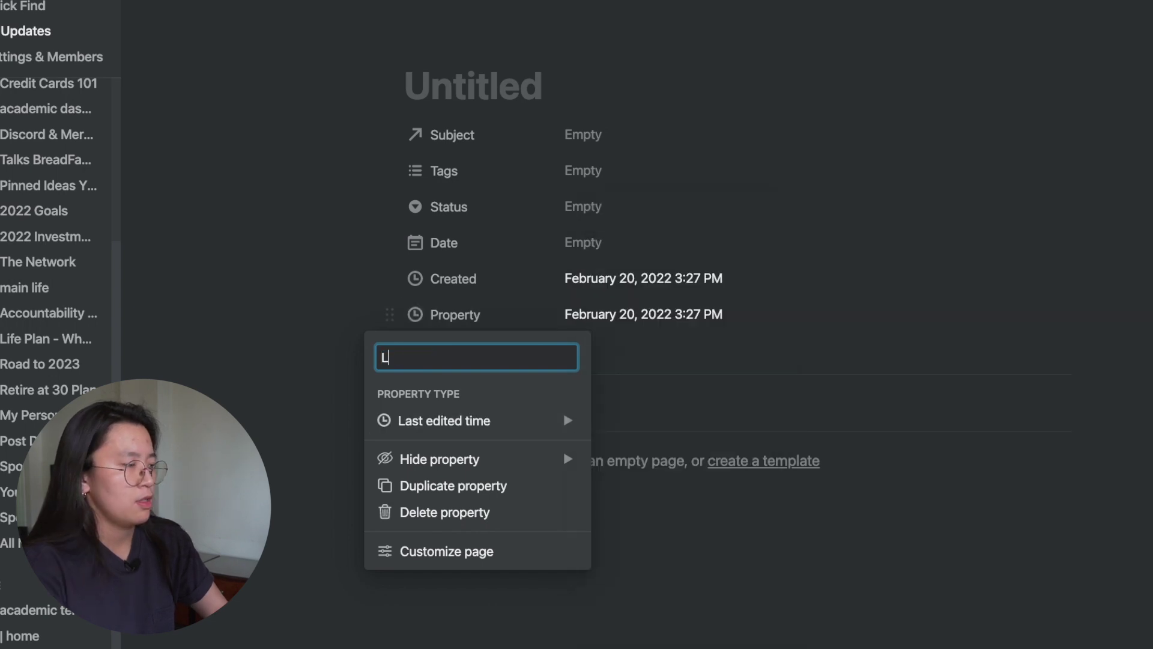
text(ast Edited)
key(Return)
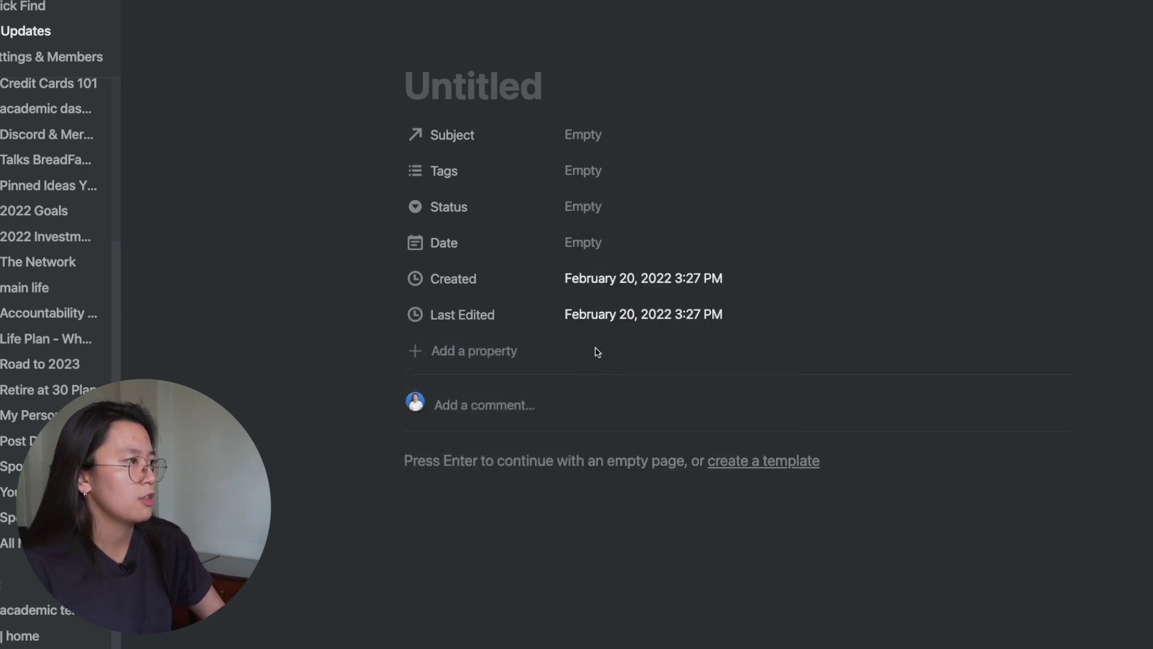
Add a Text property named "Note Summary" to the Class Notes entry
click(497, 351)
text(N)
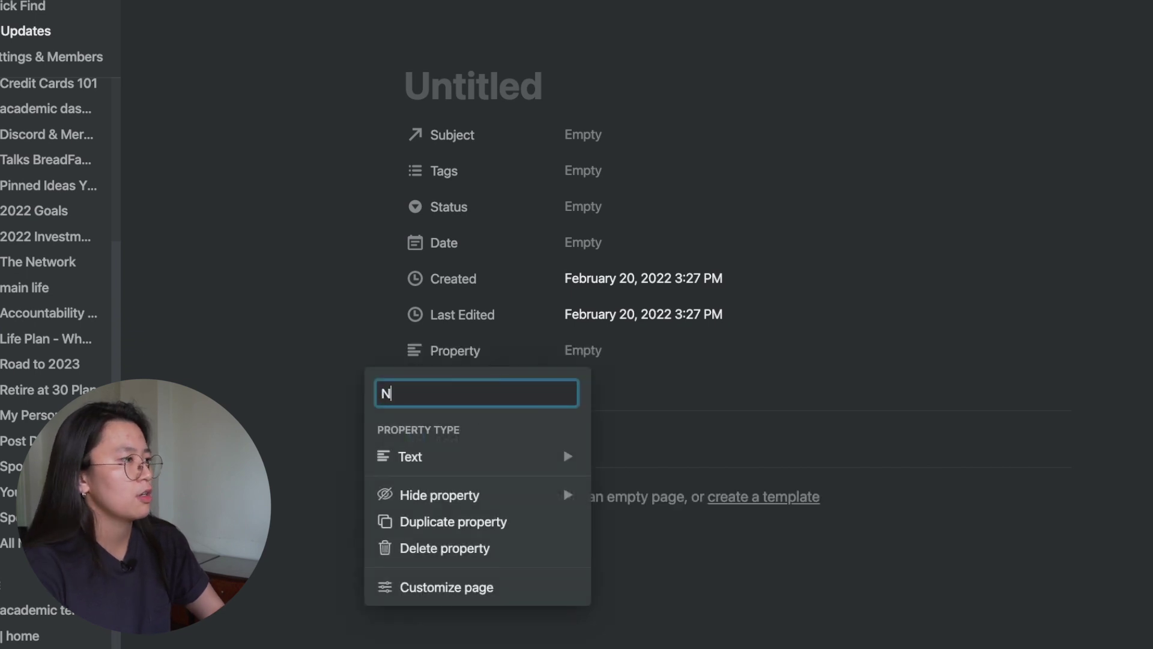
text(ote Summary)
key(Return)
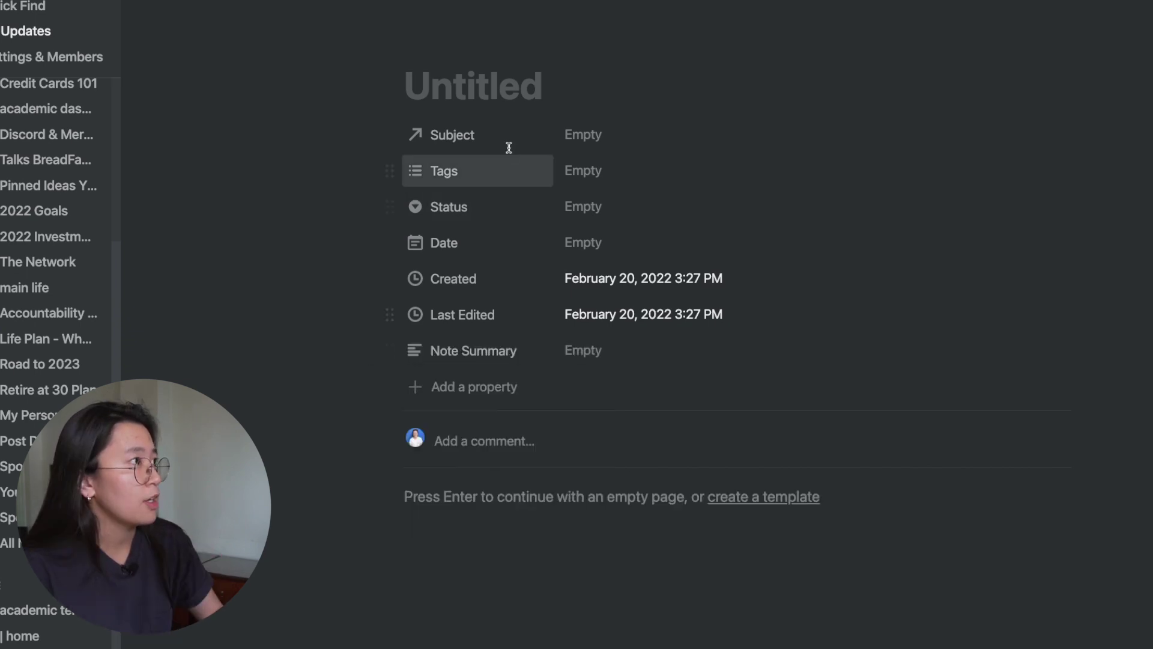
Add a Relation property that links Class Notes to the Academic Task Tracker database in the academic template
click(509, 398)
mouse_move(497, 507)
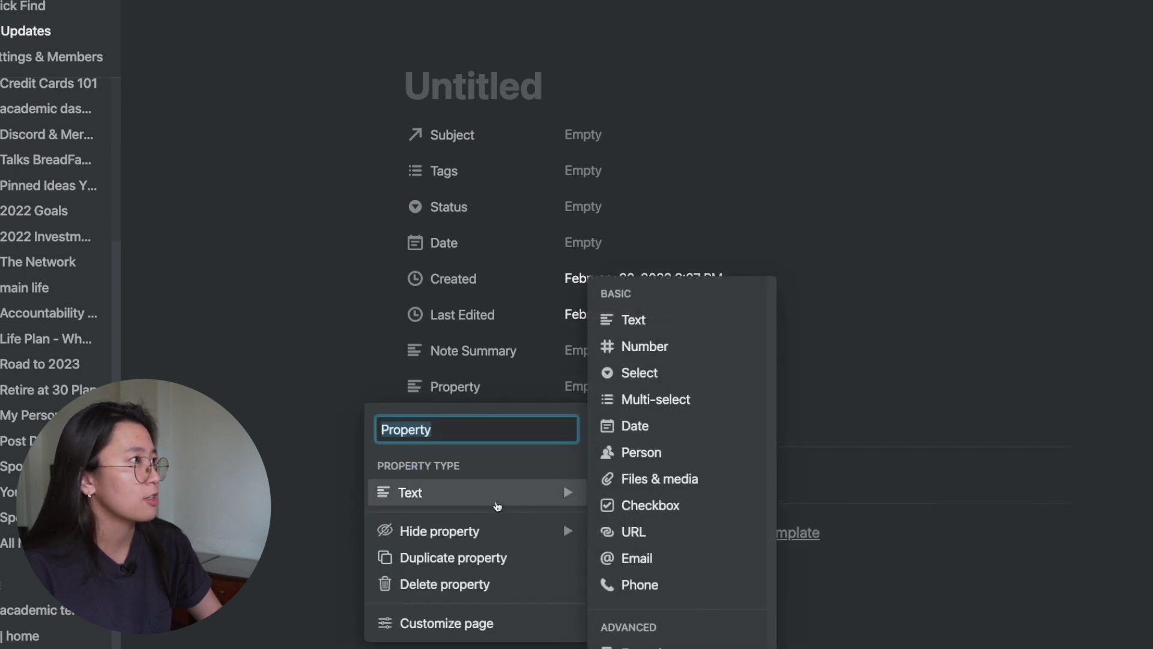
scroll(666, 577, down, 2)
click(659, 486)
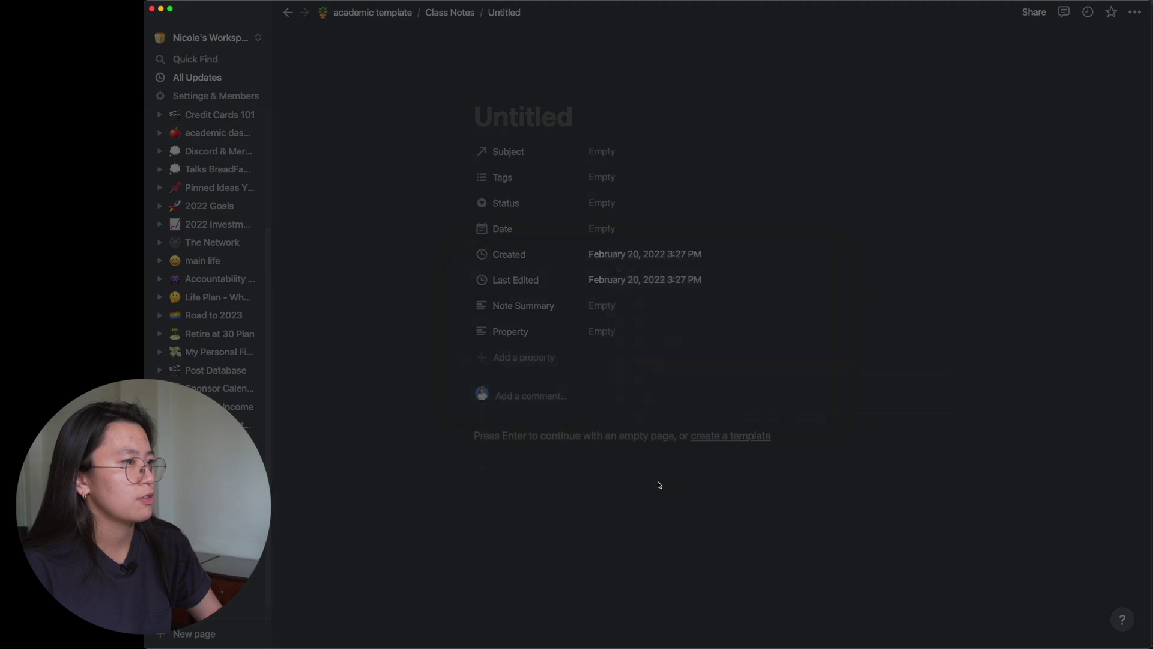
click(668, 330)
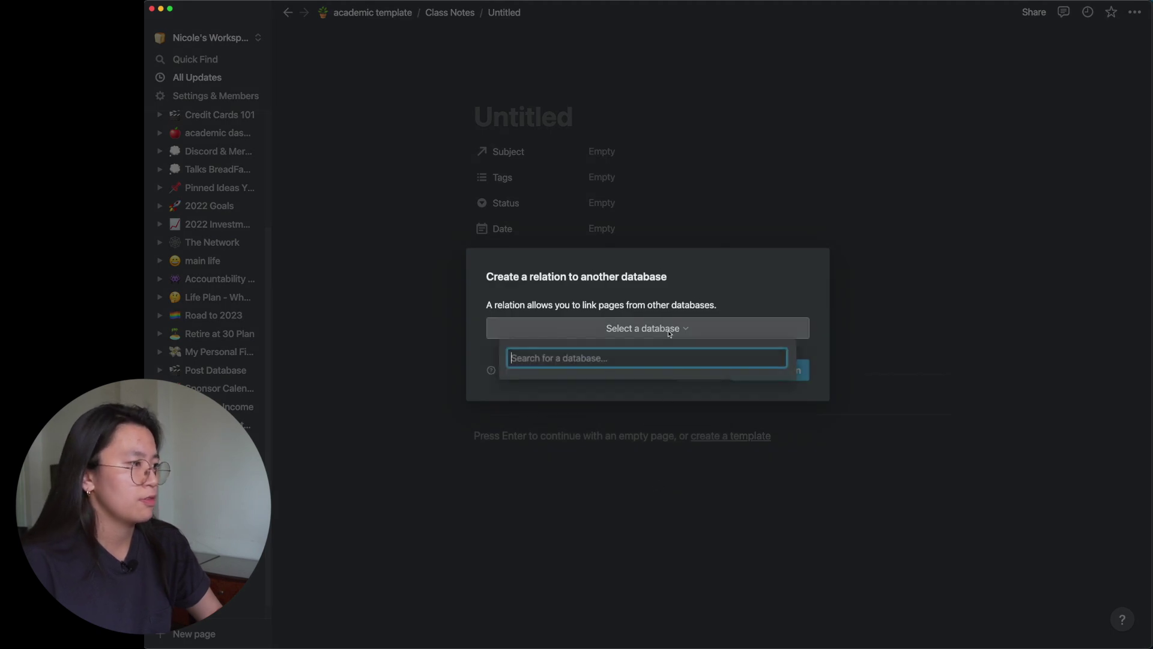
text(academic)
click(634, 504)
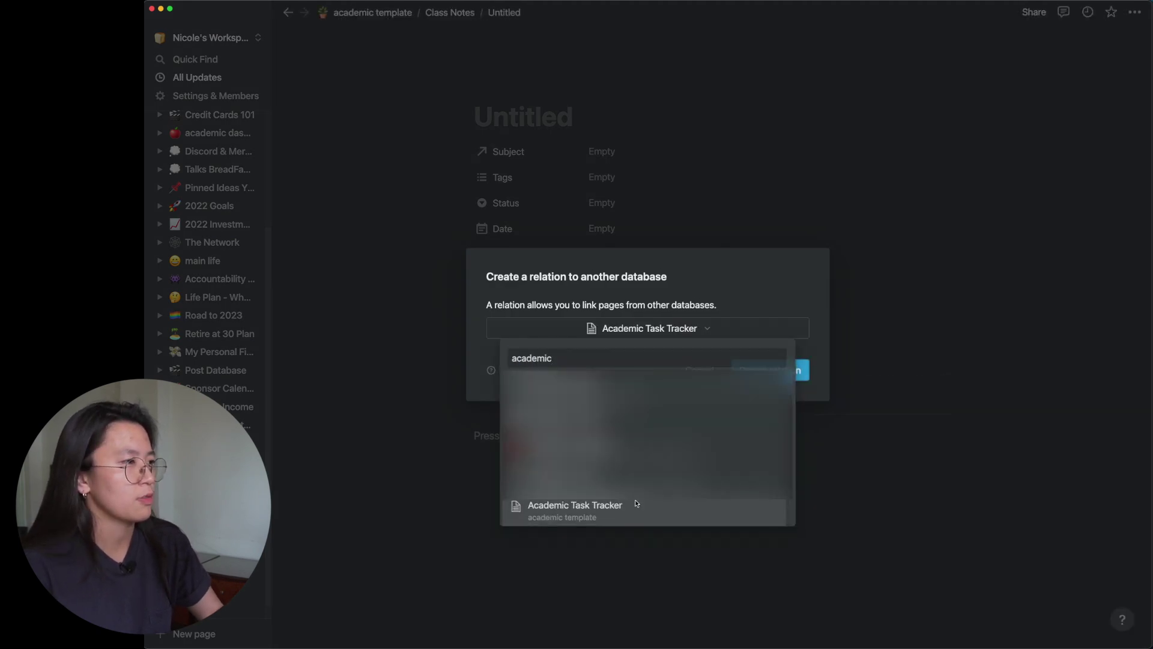
click(771, 370)
Name the new Academic Task Tracker relation property "Acad Tracker"
click(538, 334)
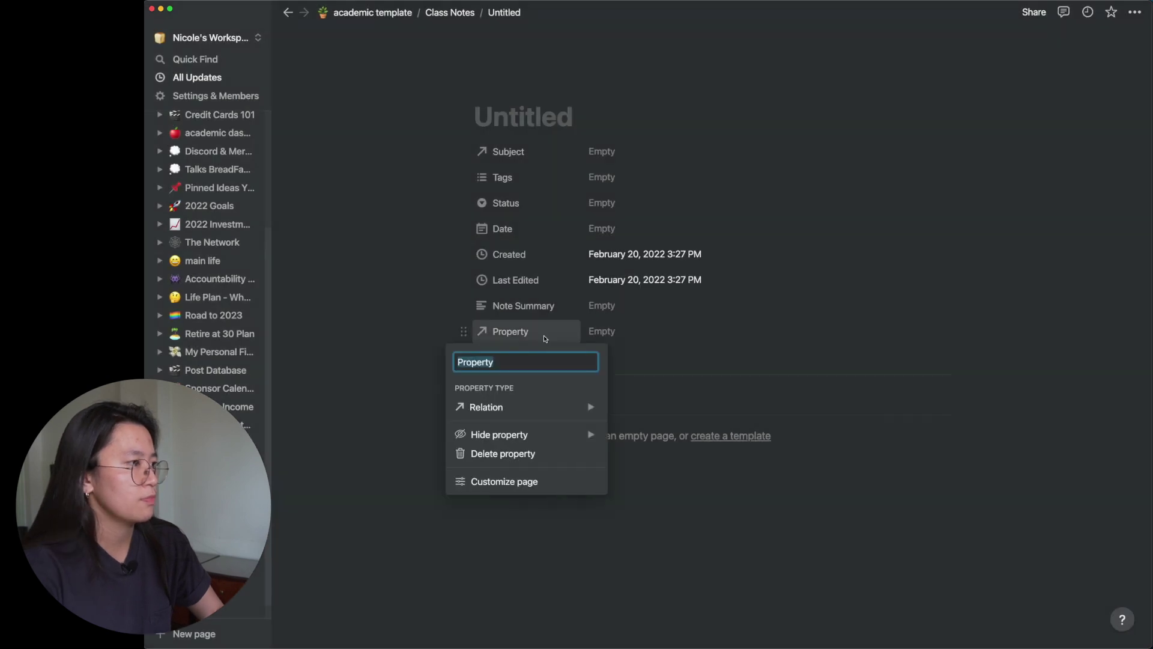
text(Acad Tracke)
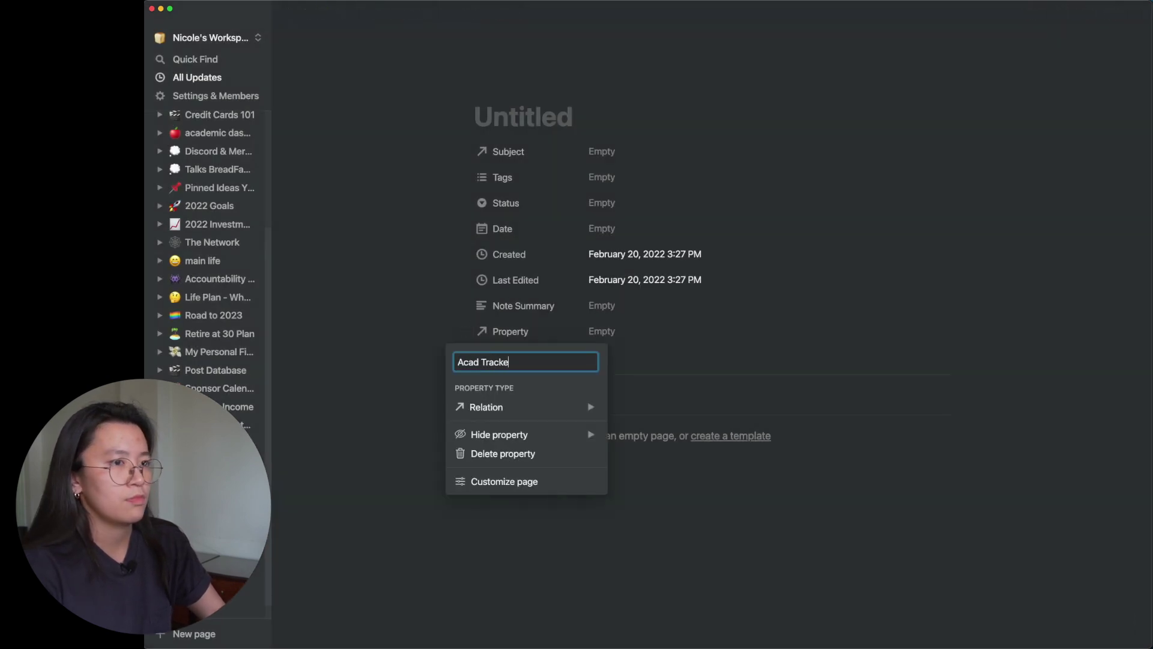
key(Return)
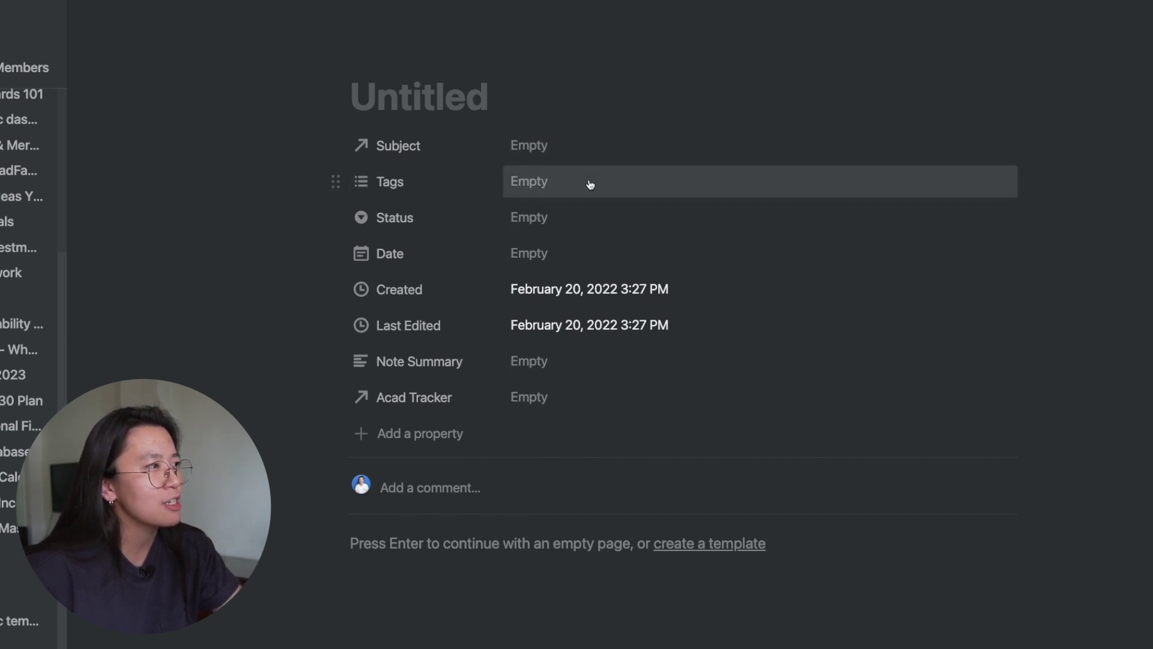
Create the Tags options "Weekly Log", "Class Notes", "Research Notes" and "Random Notes"
click(551, 184)
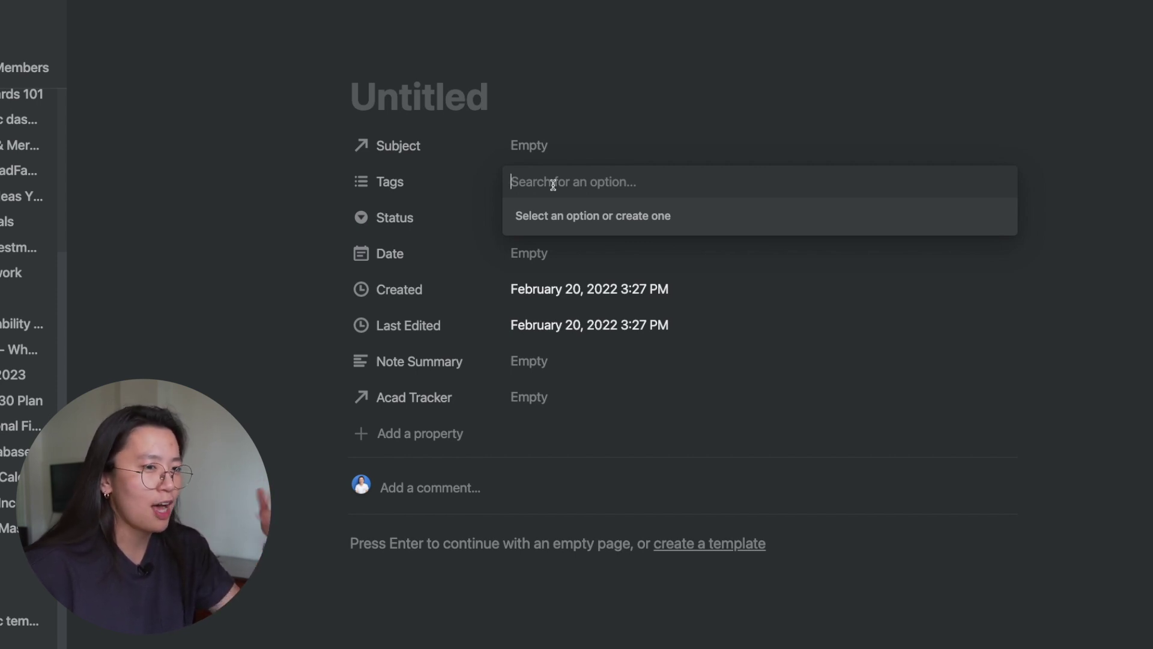
text(Weekly Log)
key(Return)
text(C)
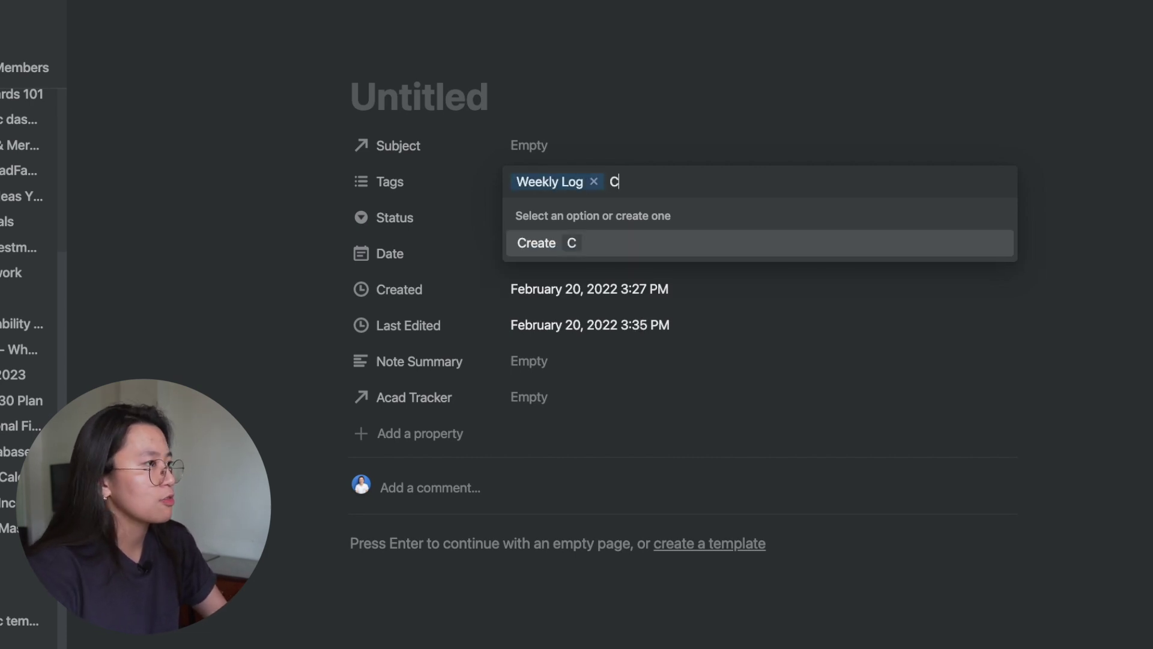
text(lass Notes)
key(Return)
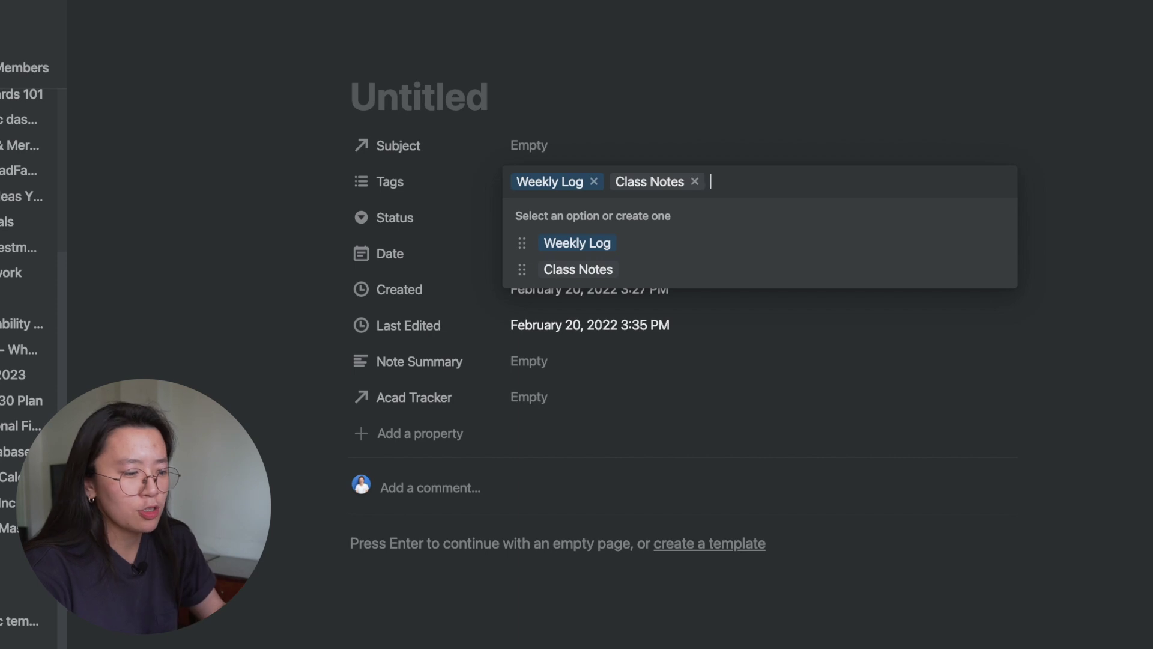
text(Research Notes)
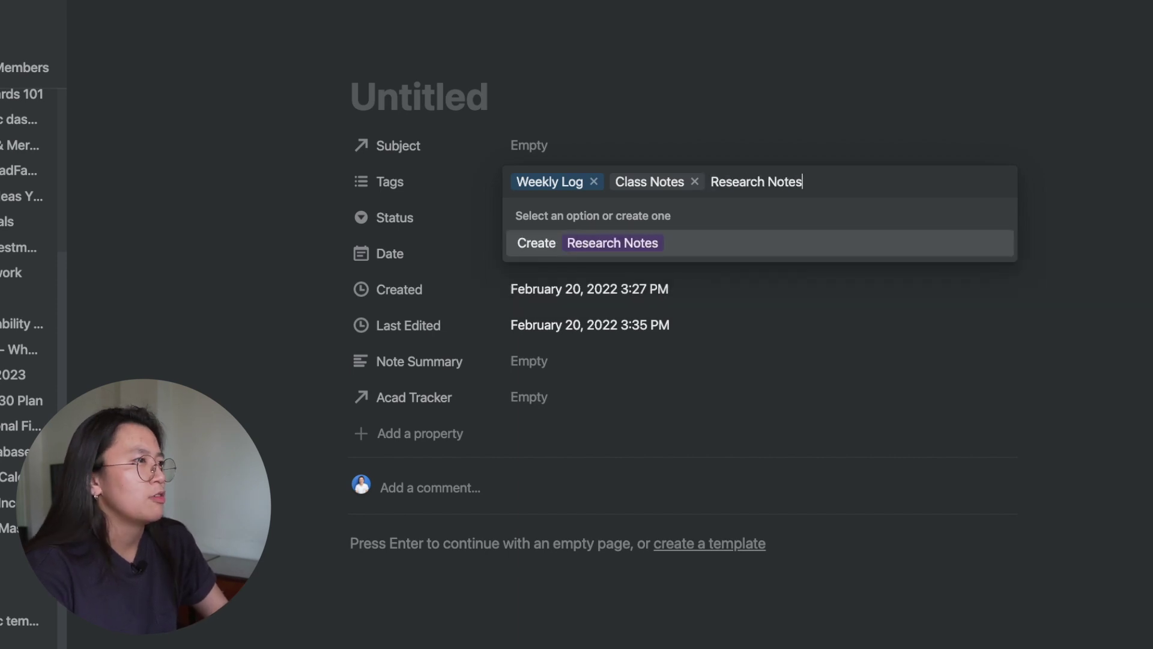
key(Return)
text(Random Note)
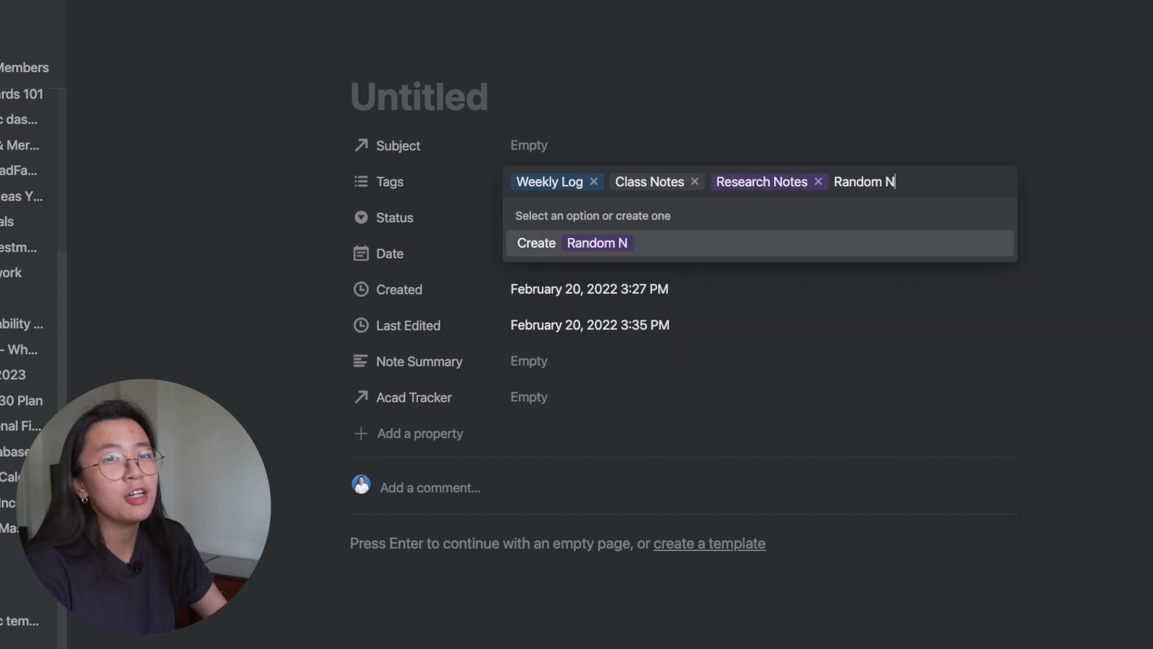
text(s)
key(Return)
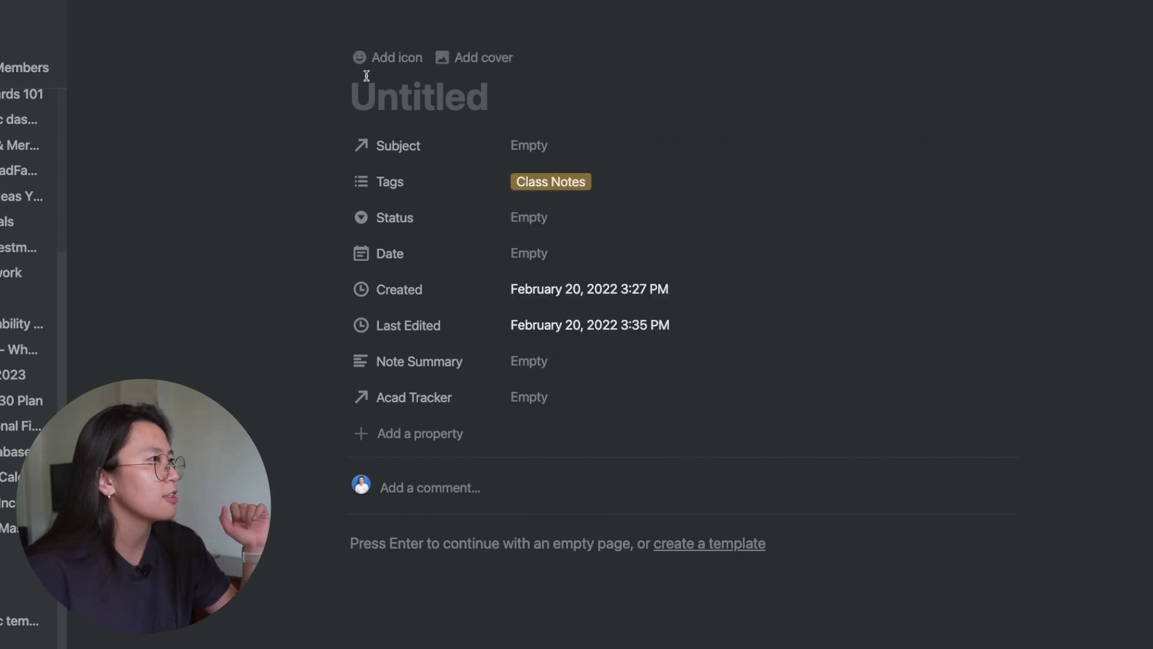
Title the untitled Class Notes page "Sample Note"
click(372, 108)
text(S)
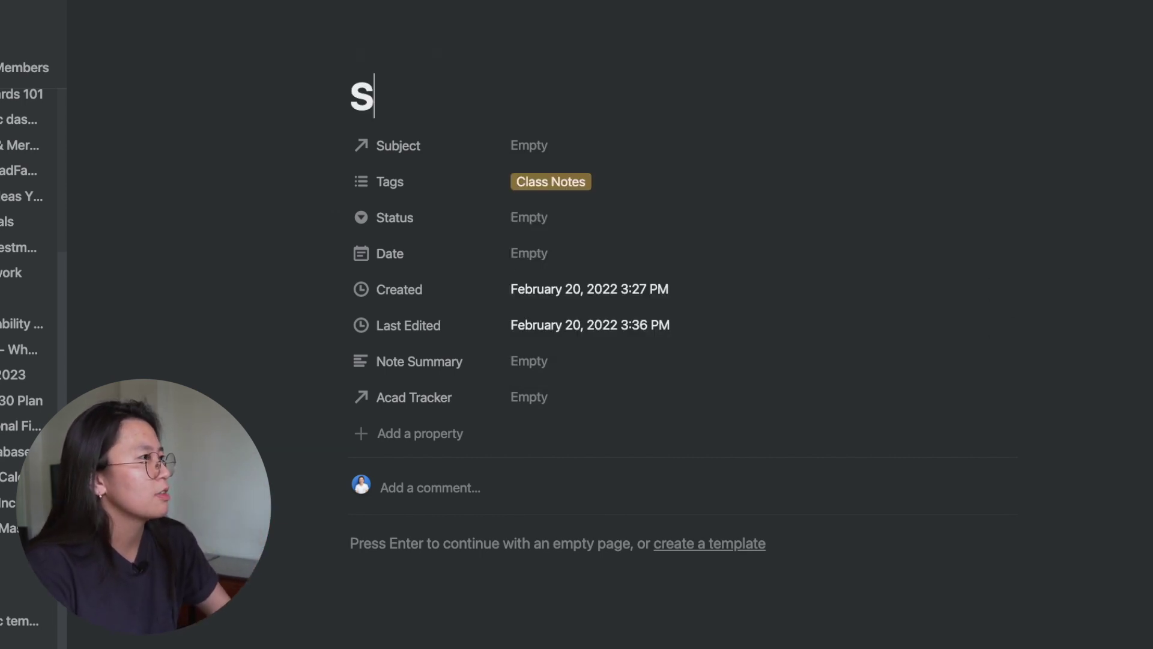
text(ample Note)
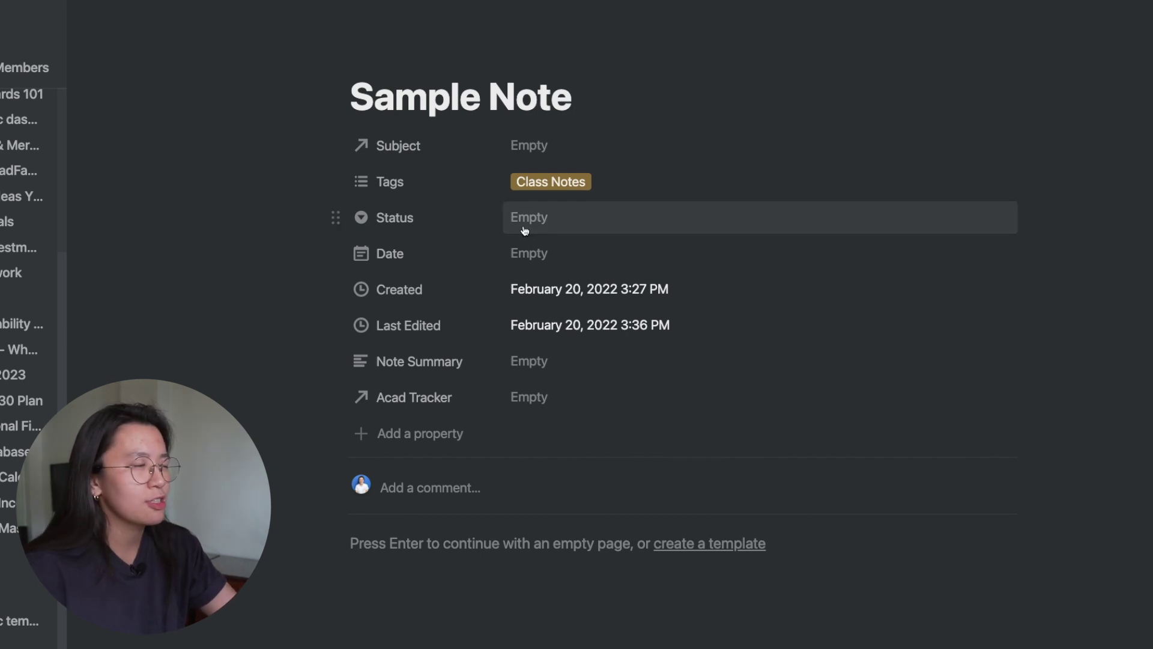
Create the Status options "Inbox", "Open", "Pioned" and "Archived" on Sample Note, leaving "Inbox" selected
click(524, 228)
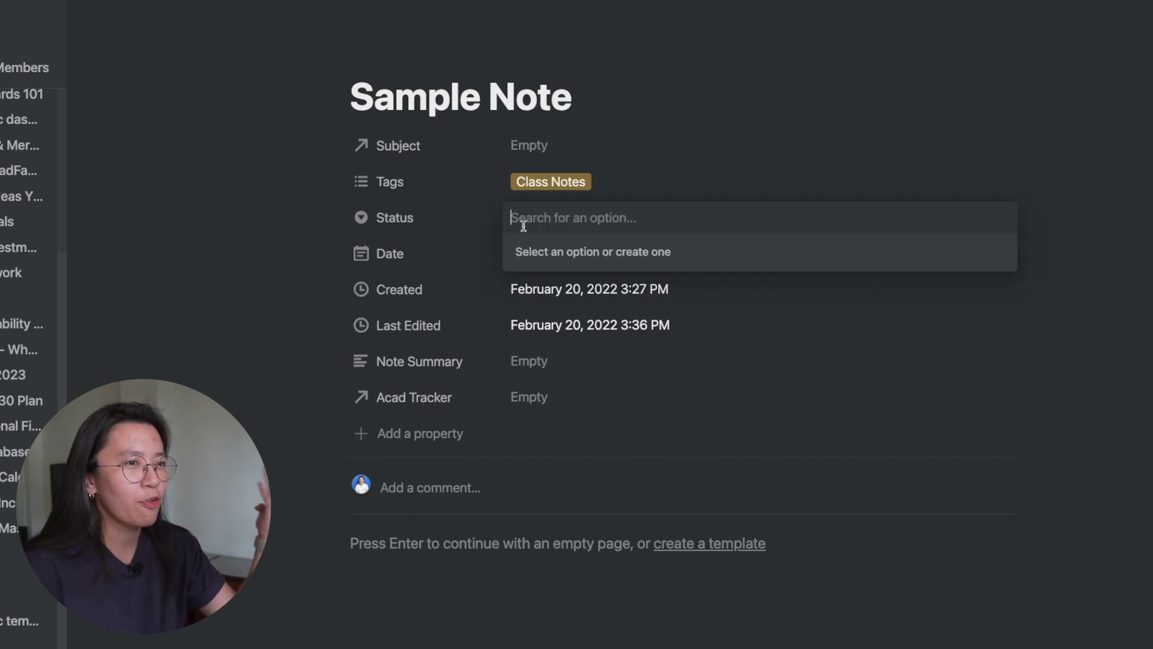
text(Inbox)
key(Return)
click(601, 220)
text(Open)
key(Return)
click(600, 219)
text(Pio)
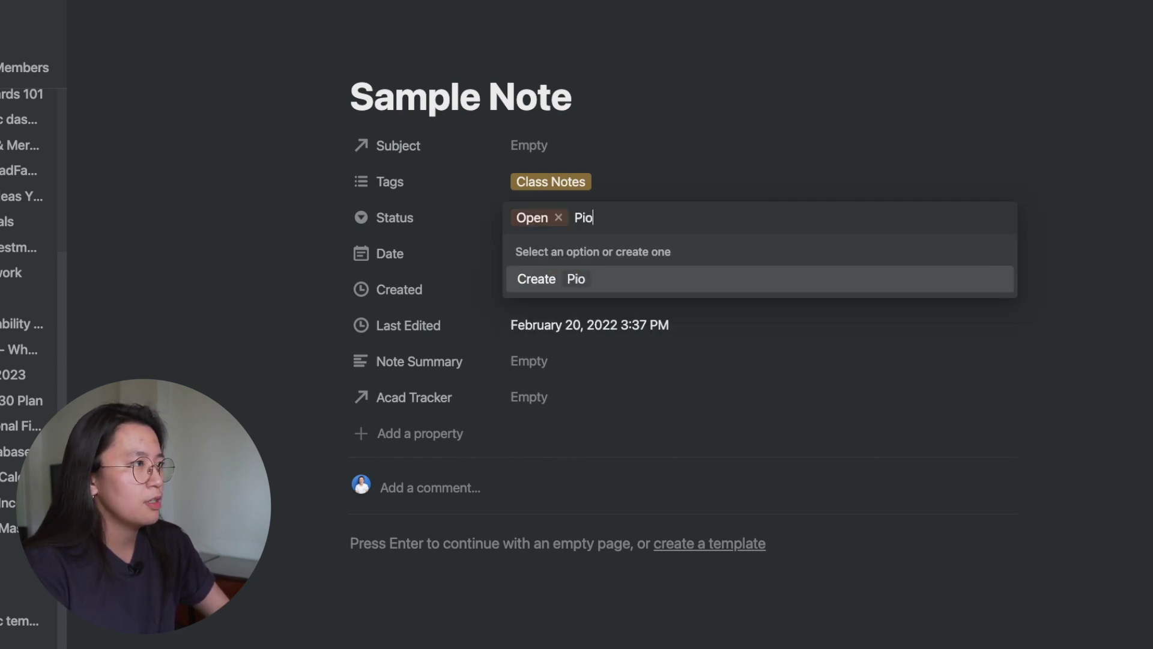
text(ned)
key(Return)
key(Return)
text(Archived)
key(Return)
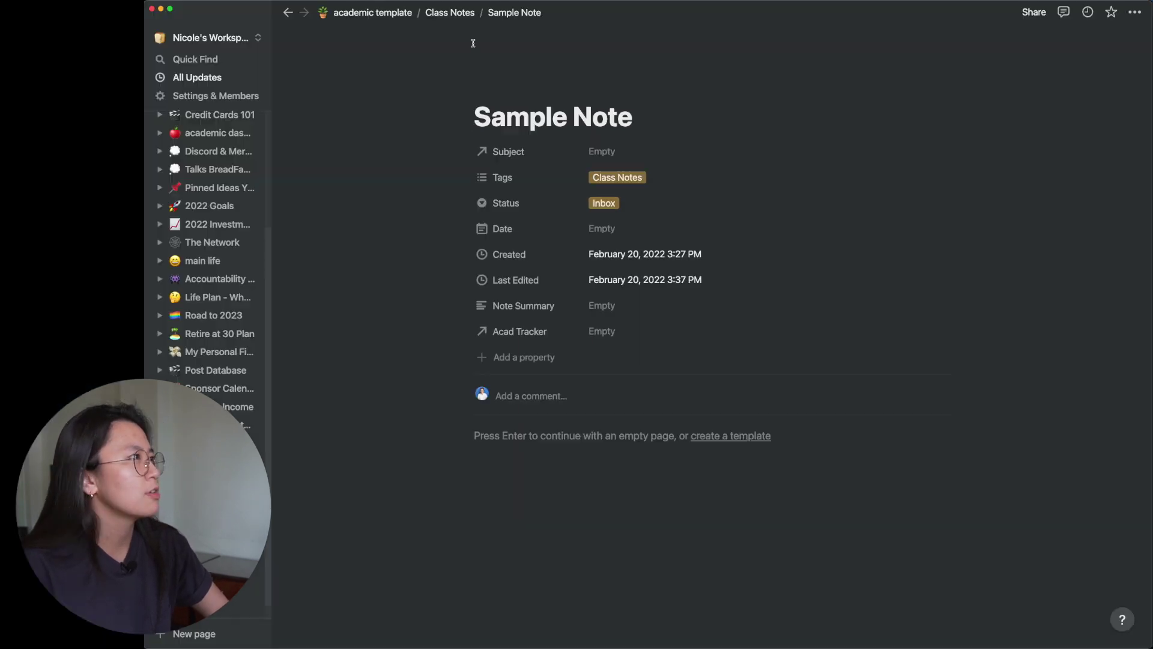
In the first untitled Academic Task Tracker entry, rename the Tags property to "Status"
key(super+bracketleft)
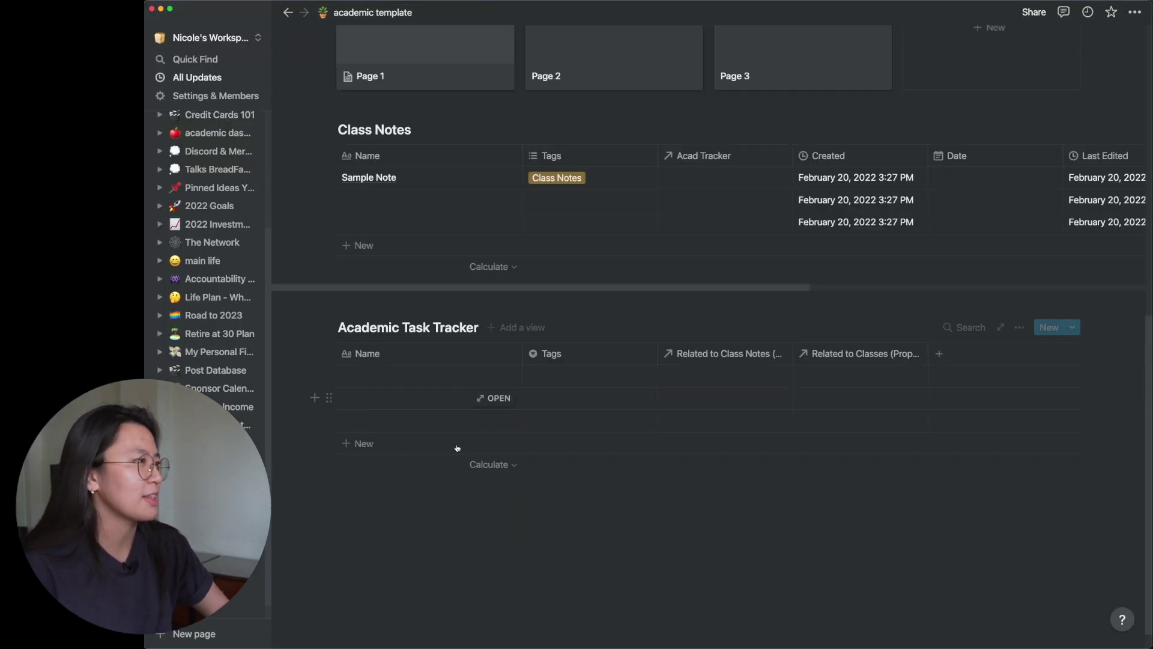
click(494, 376)
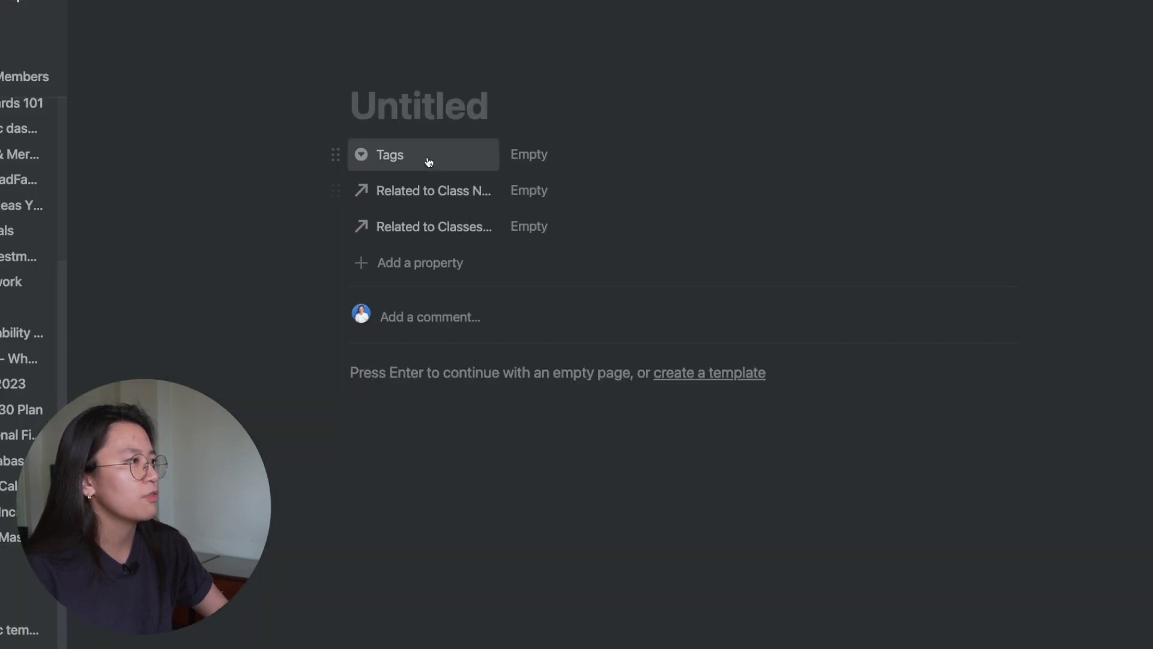
click(460, 175)
mouse_move(460, 257)
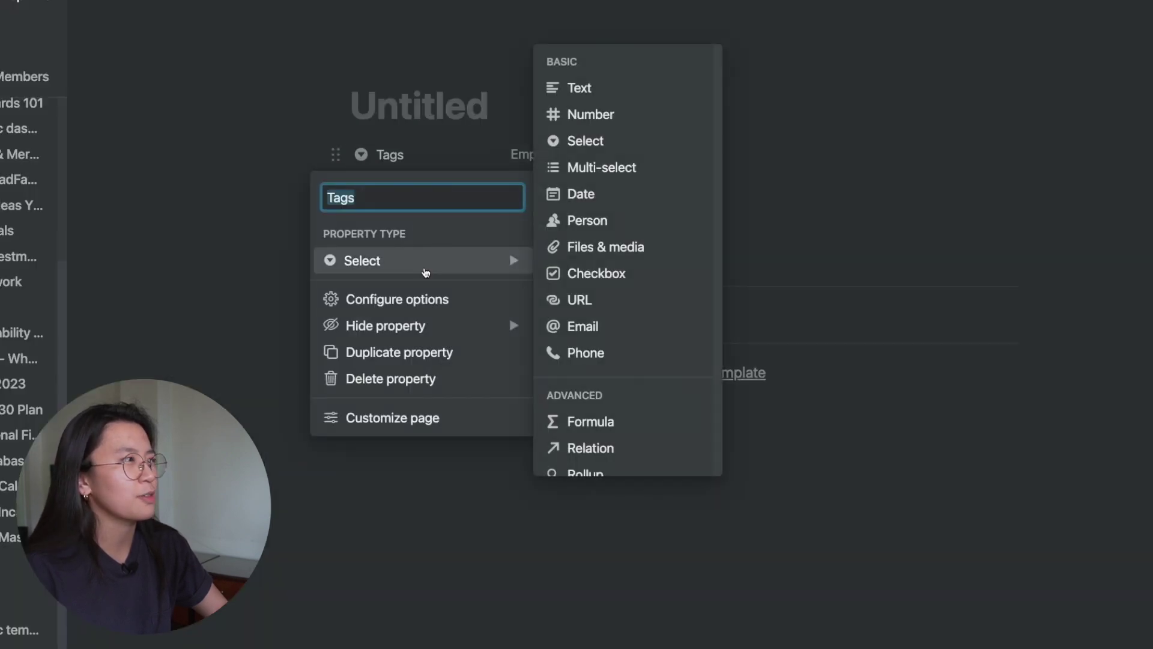
click(416, 197)
text(Status)
key(Return)
Rename the "Related to Classes" relation property to "Subject" and move it above the Class Notes relation
click(404, 228)
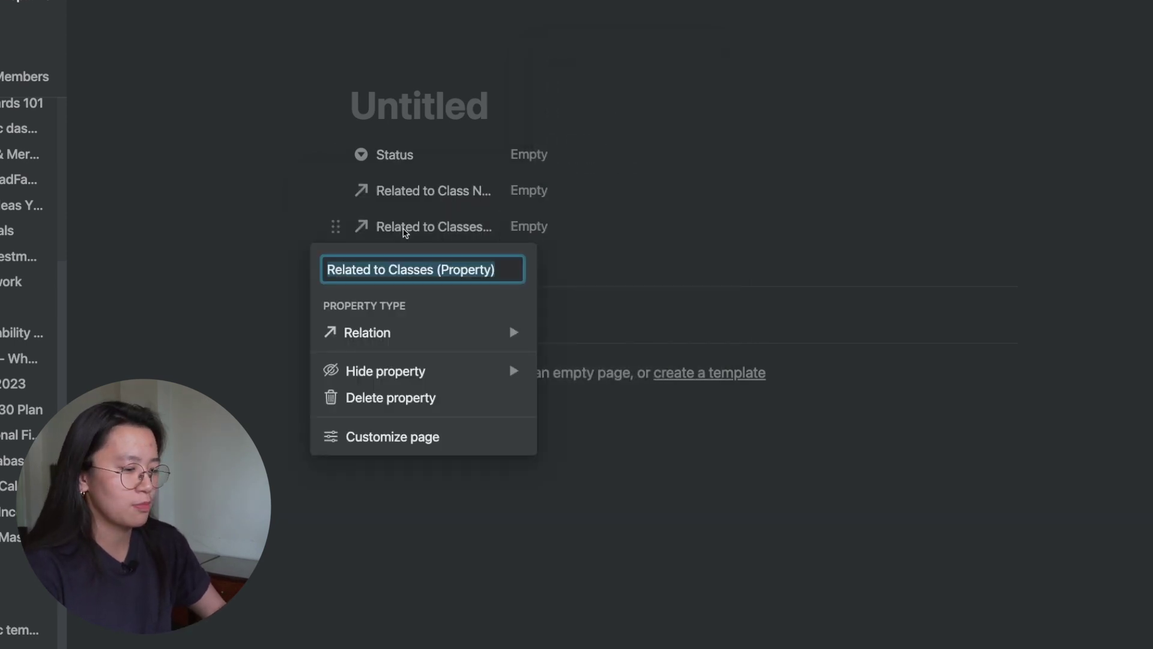
text(Subject)
key(Return)
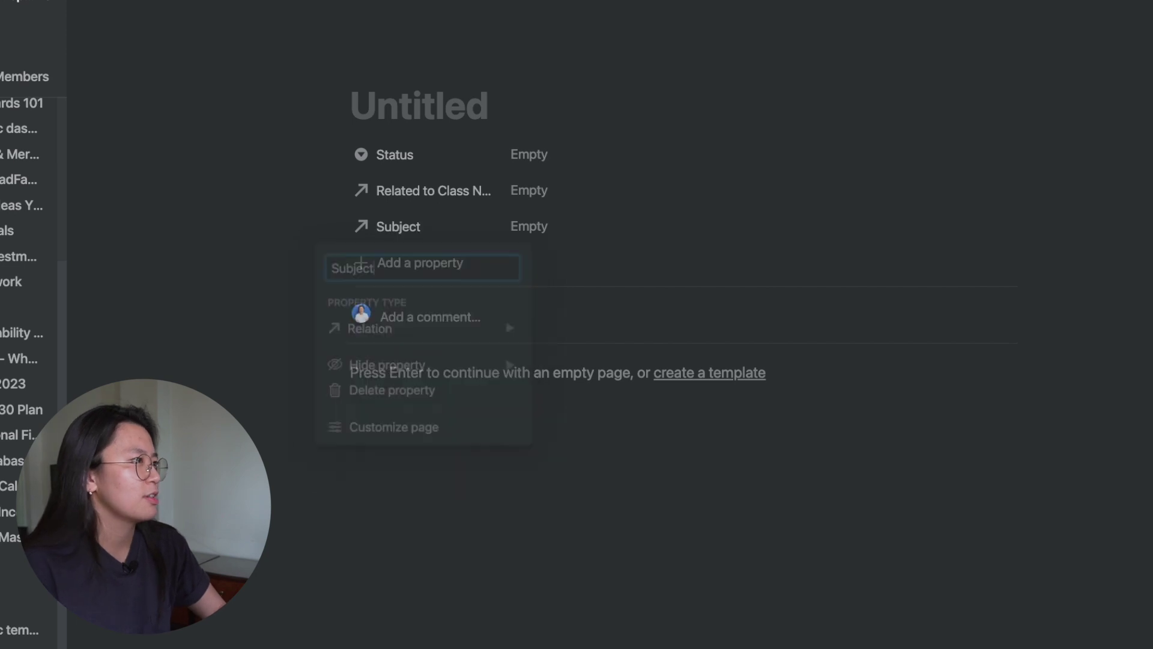
drag(417, 225, 417, 191)
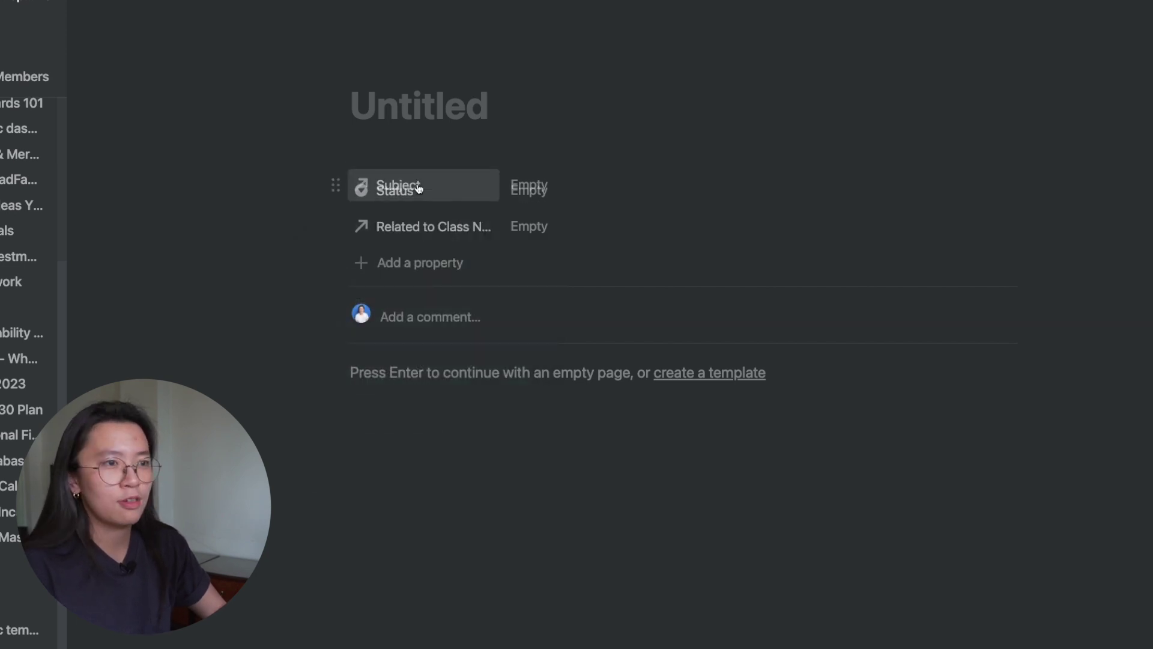
Add a date property named "Date" to the task entry and place it directly below Subject
click(421, 262)
click(618, 300)
click(421, 267)
text(Date)
key(Return)
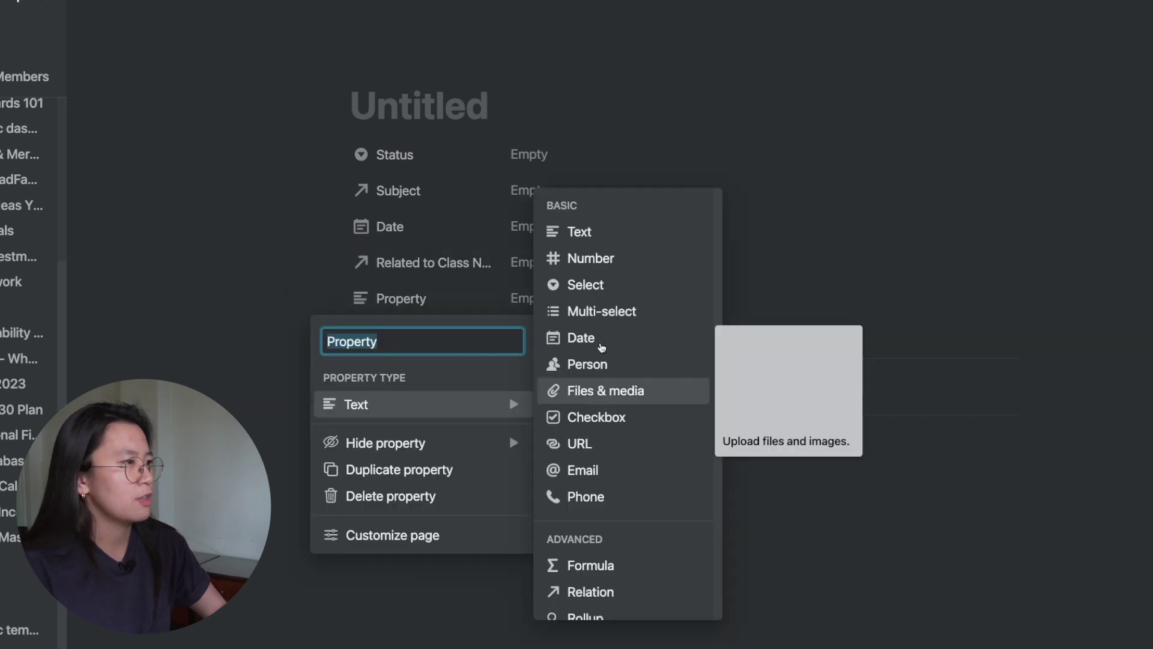
Add a checkbox property named "⚡ASAP" to the task entry
click(605, 415)
click(430, 304)
text(⚡)
text(ASAP)
key(Return)
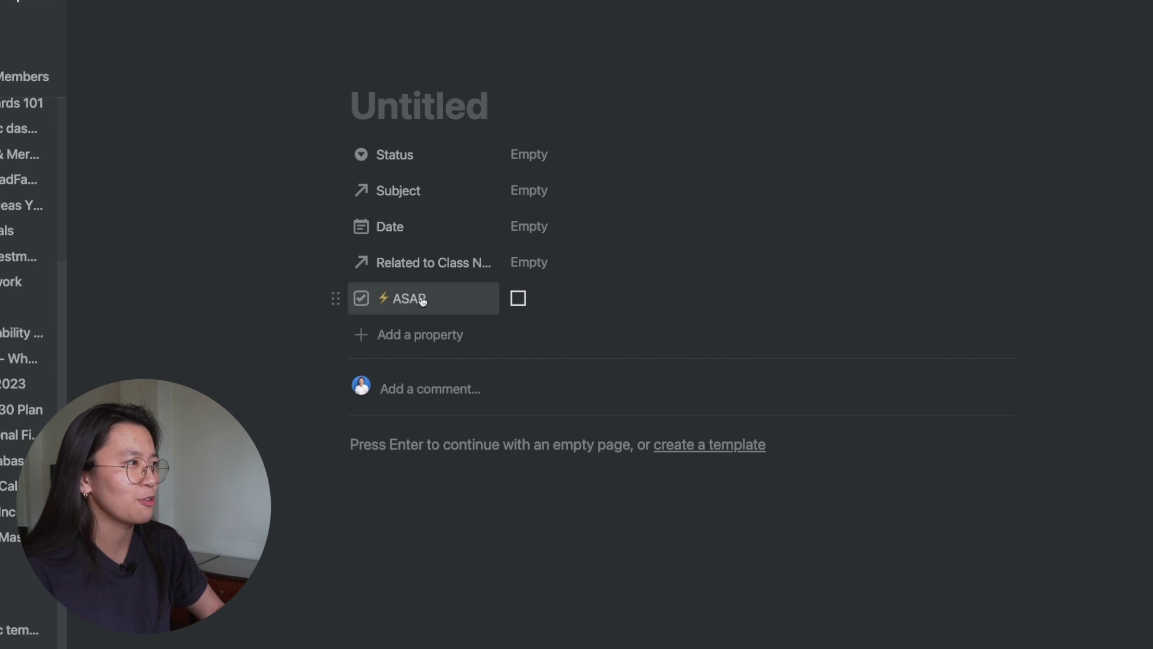
Add a multi-select property named "Context" to the task entry
click(458, 344)
mouse_move(443, 439)
click(576, 326)
text(Context)
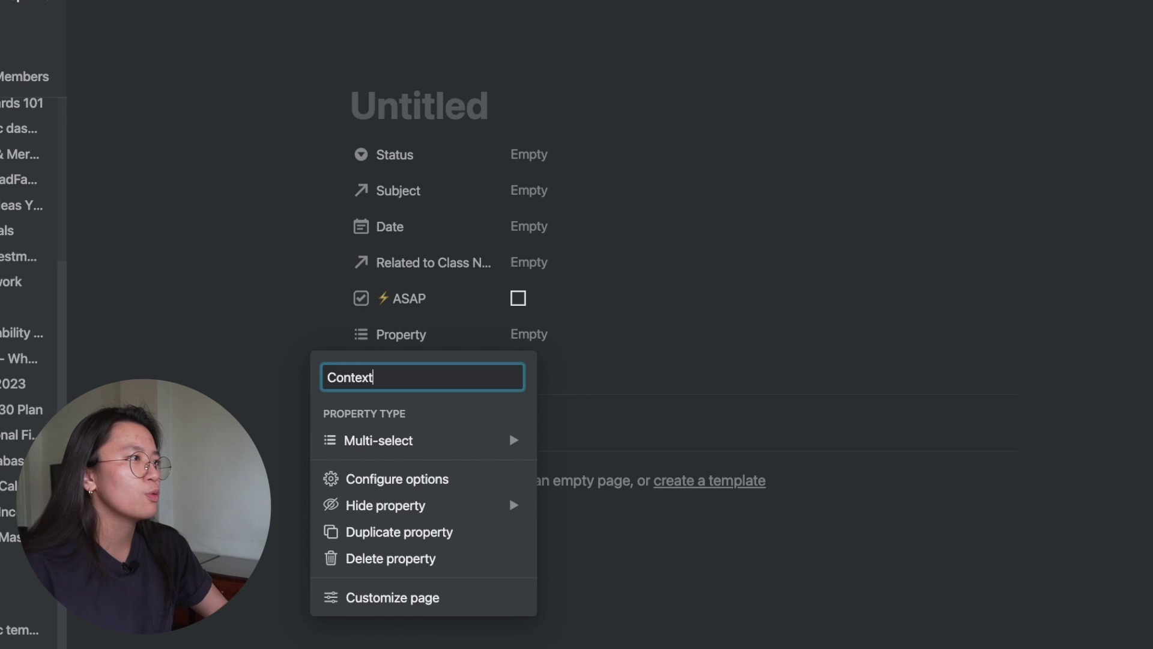
key(Return)
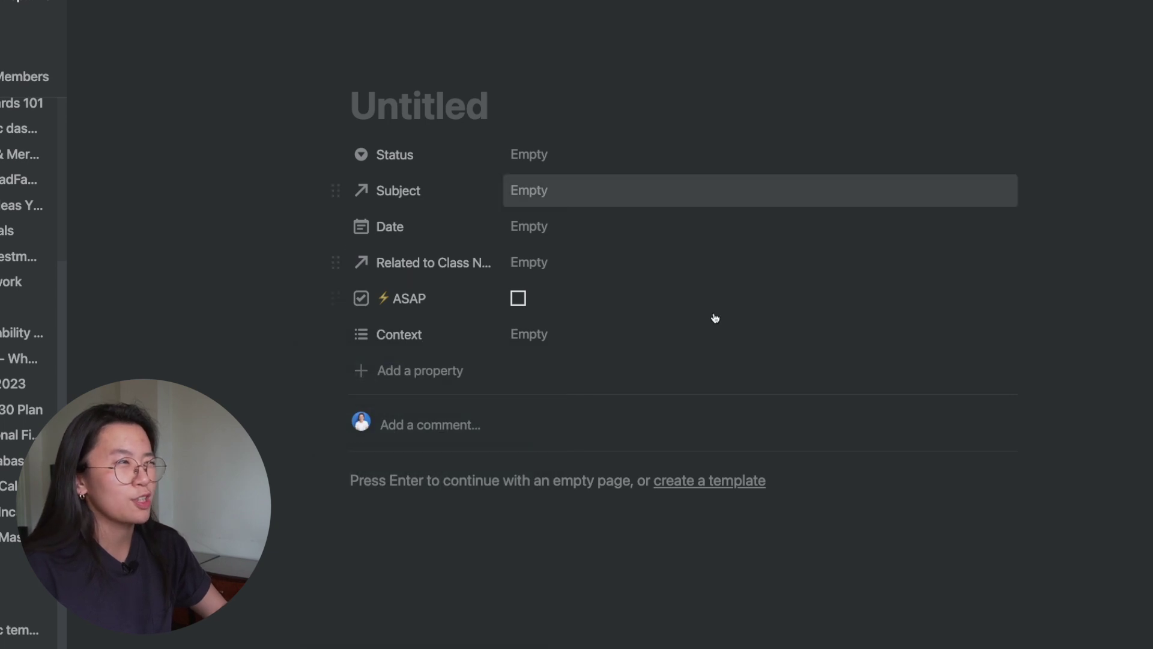
Create the Context options "Activity", "Assessment", "Exam", "Paper", "Meeting" and "Reading"
click(529, 333)
text(Activity)
key(Return)
text(Asses)
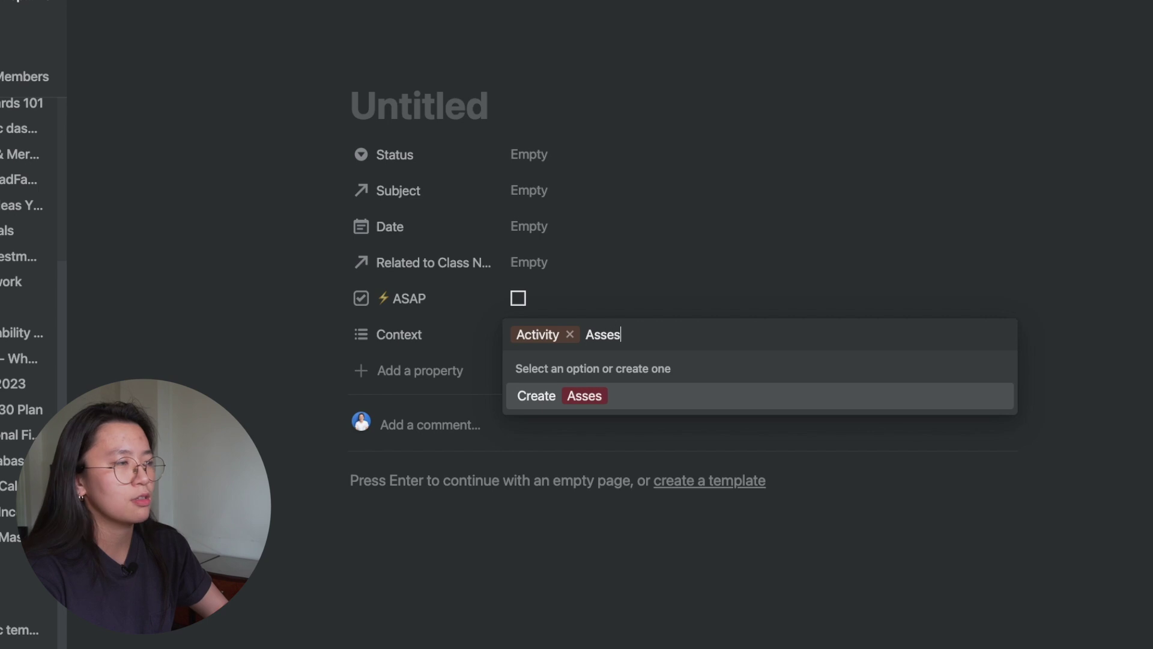
text(sment)
key(Return)
text(Exam)
key(Return)
text(P)
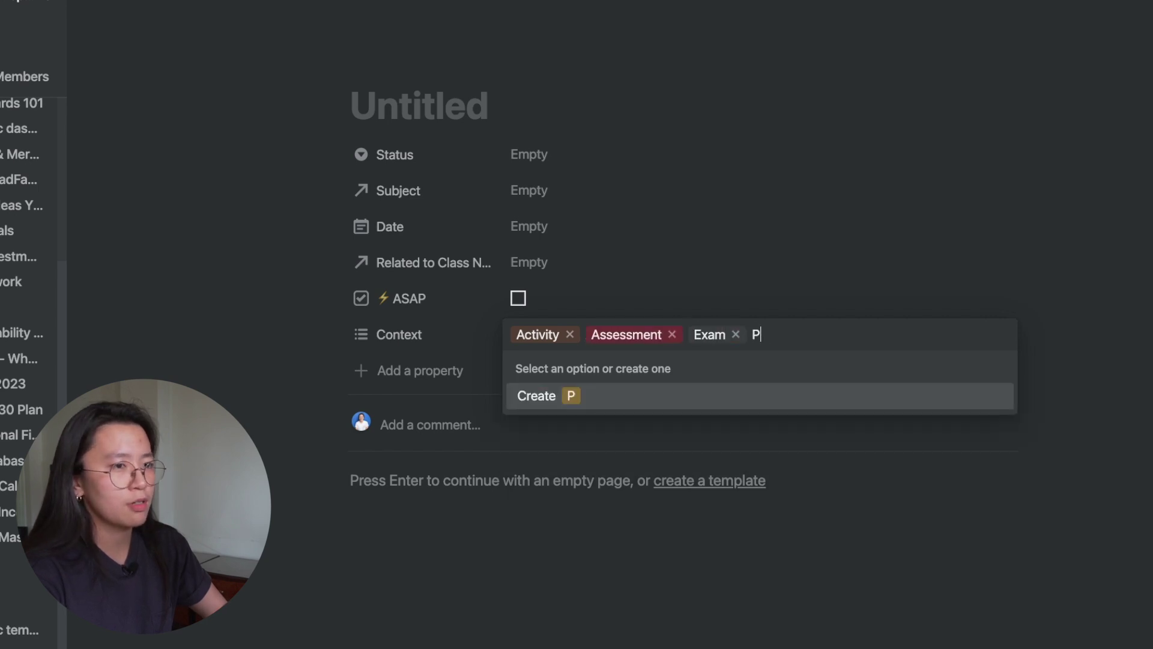
text(aper)
key(Return)
text(Meetin)
text(g)
key(Return)
text(Reading)
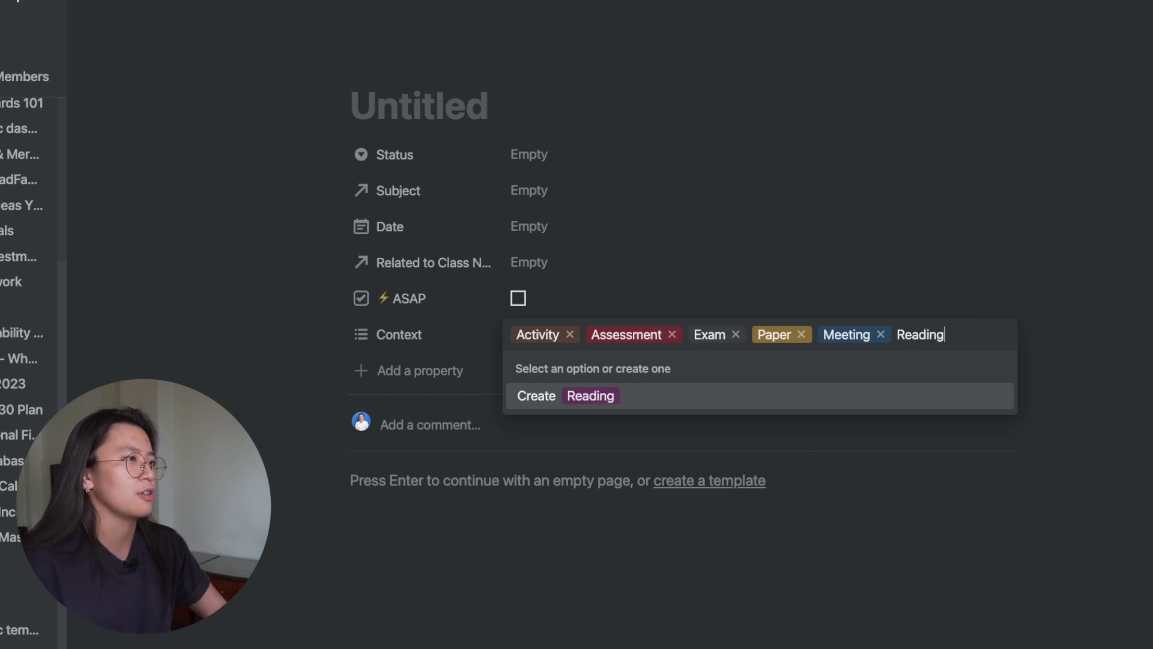
key(Return)
Recolor the Context option "Activity" red and leave it as the entry's only selected option
click(996, 417)
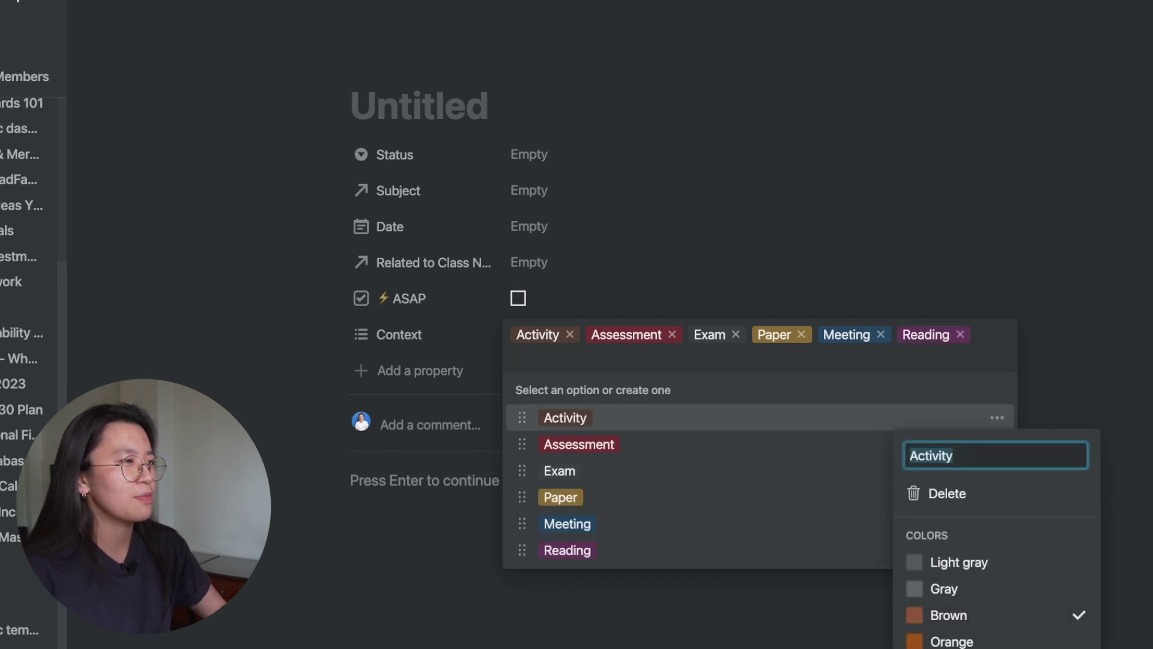
click(781, 462)
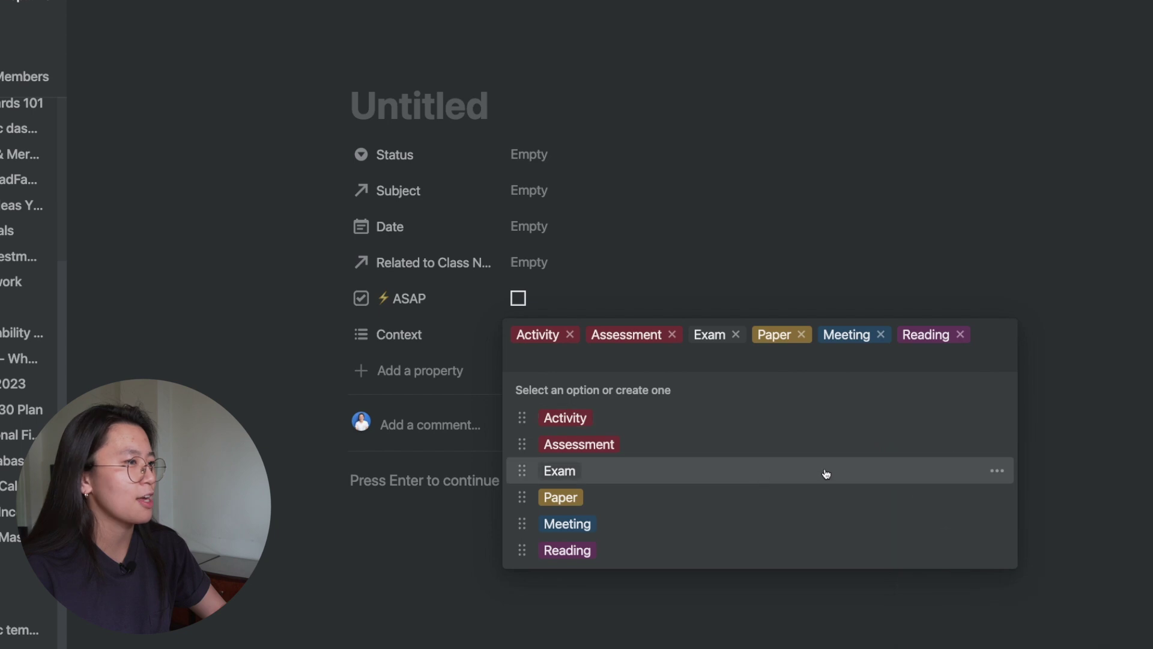
click(995, 472)
click(998, 441)
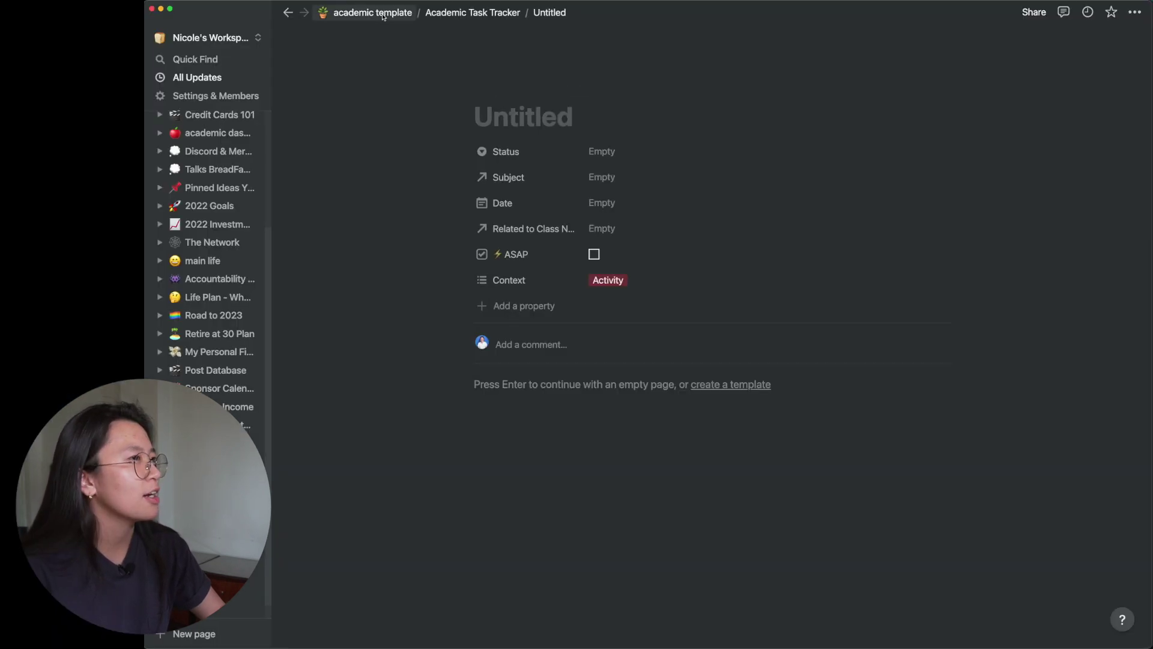
Return to the academic template page and give the "It's Week 0 (Date - Date)" heading a colored background
click(383, 16)
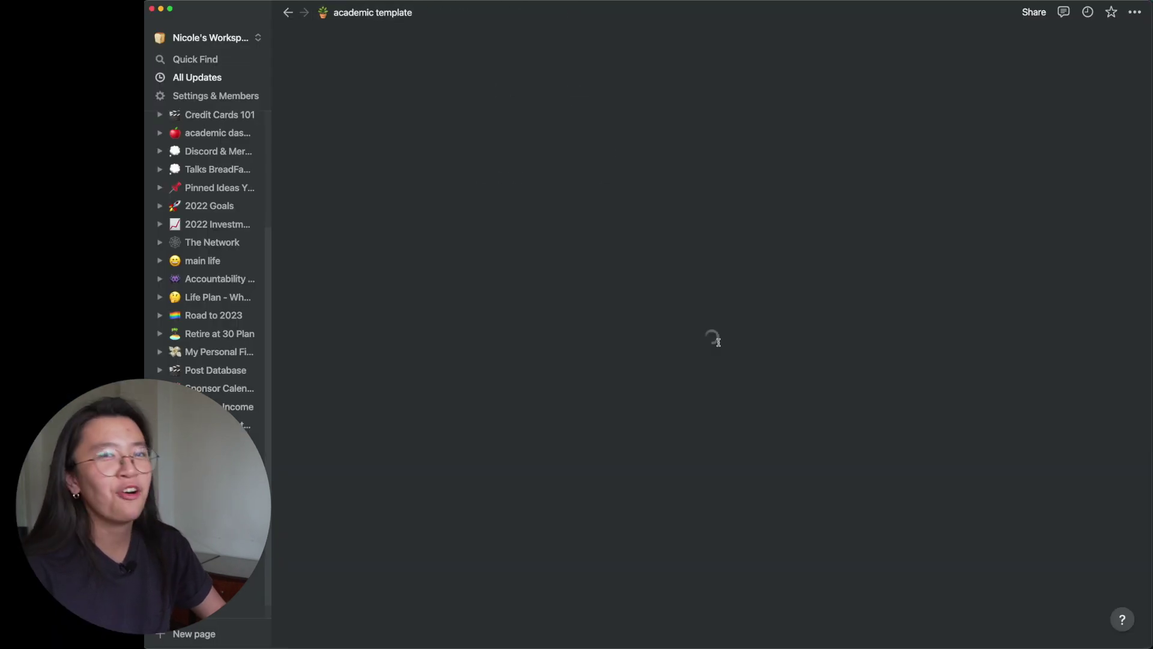
scroll(737, 380, down, 10)
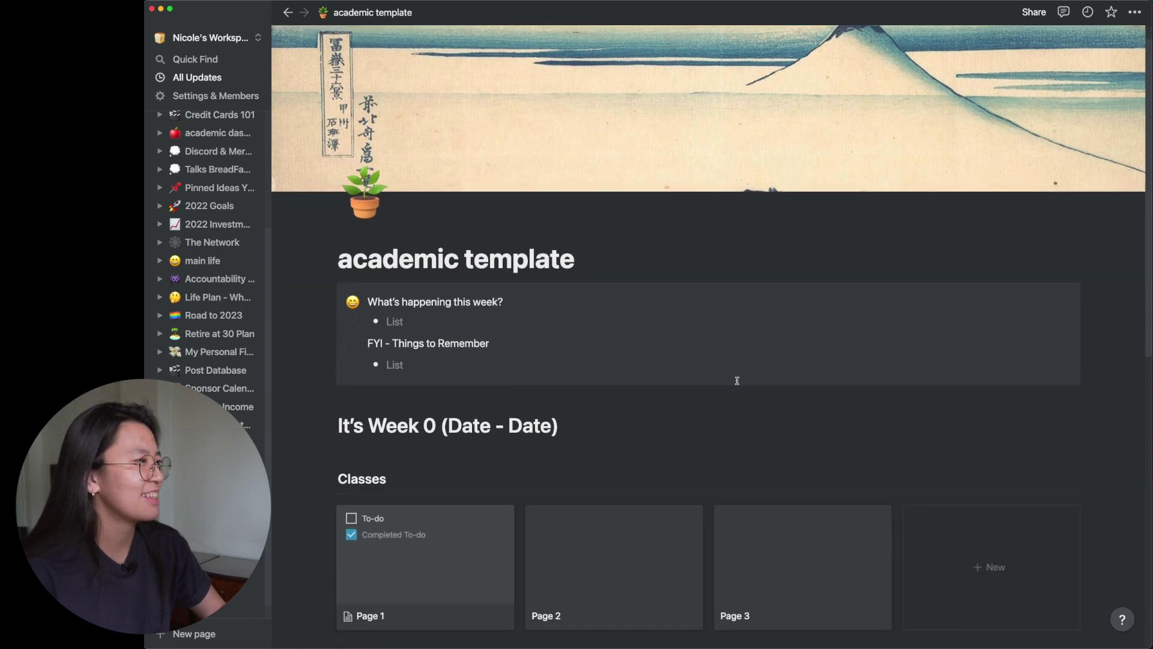
scroll(737, 384, up, 2)
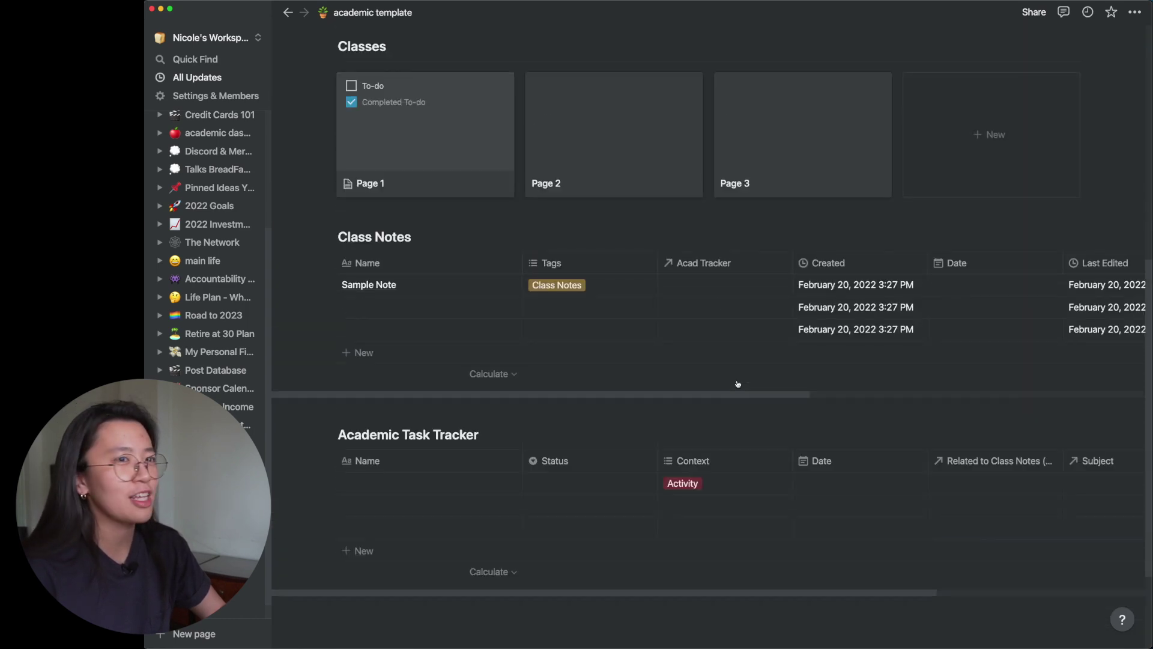
scroll(763, 439, up, 12)
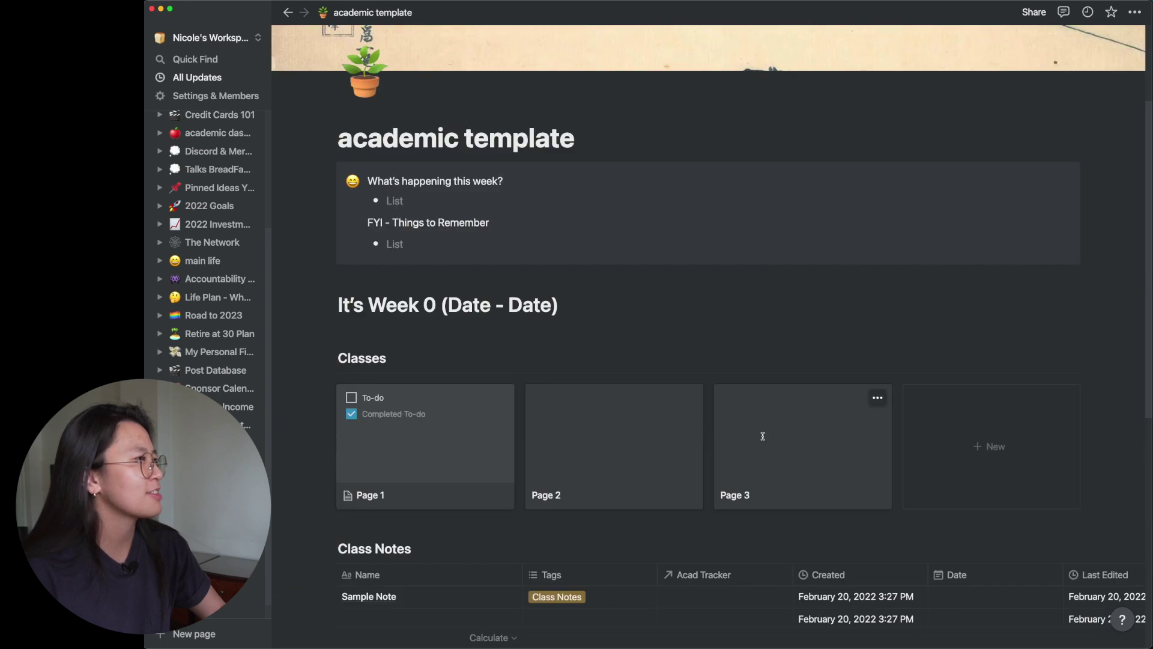
scroll(836, 442, down, 6)
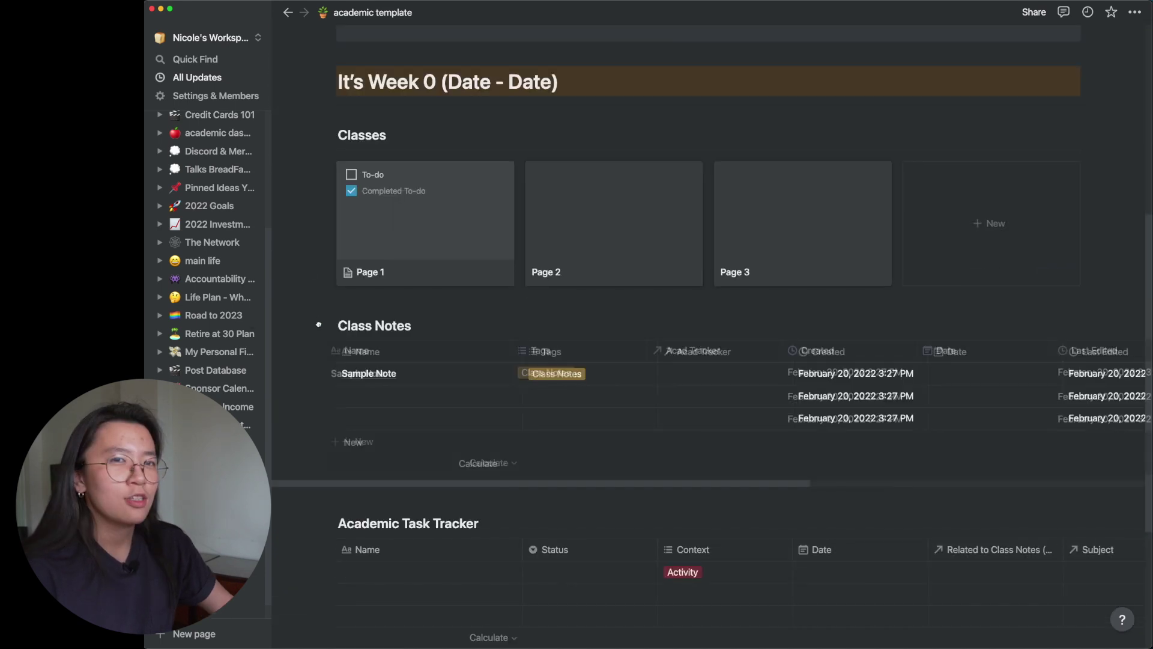
Insert the text lines "PLACE HOLDER 1" and "PLACE HOLDER 2" beneath the "It's Week 0 (Date - Date)" heading
click(319, 325)
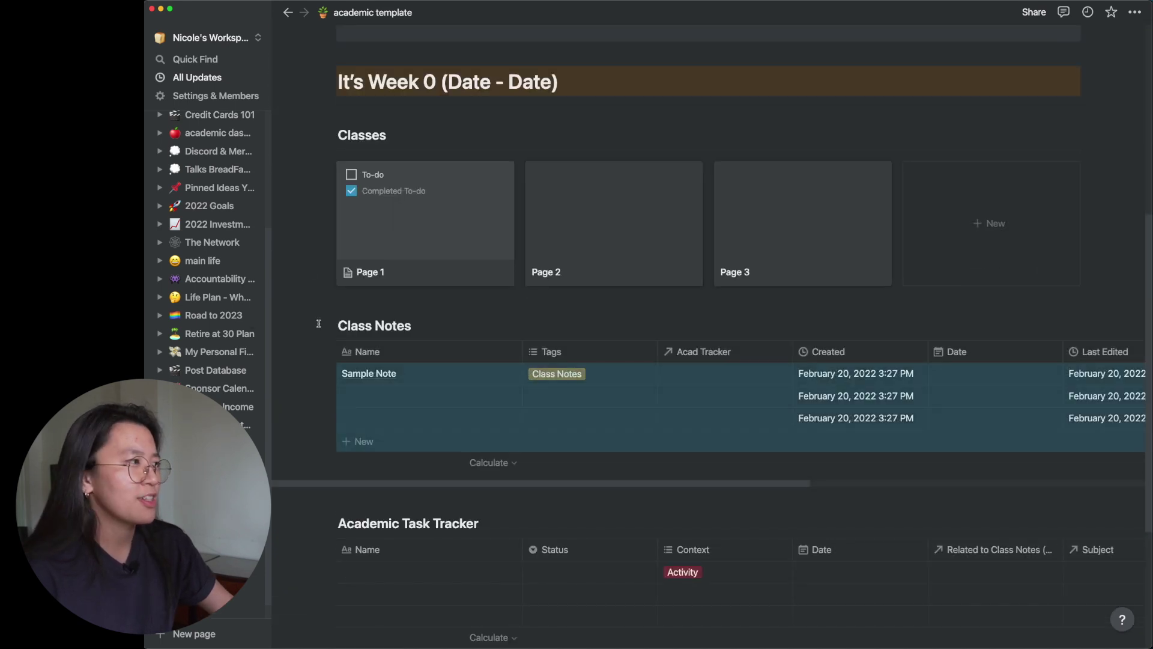
mouse_move(329, 328)
mouse_down()
mouse_move(292, 260)
mouse_move(301, 246)
mouse_move(330, 329)
mouse_up()
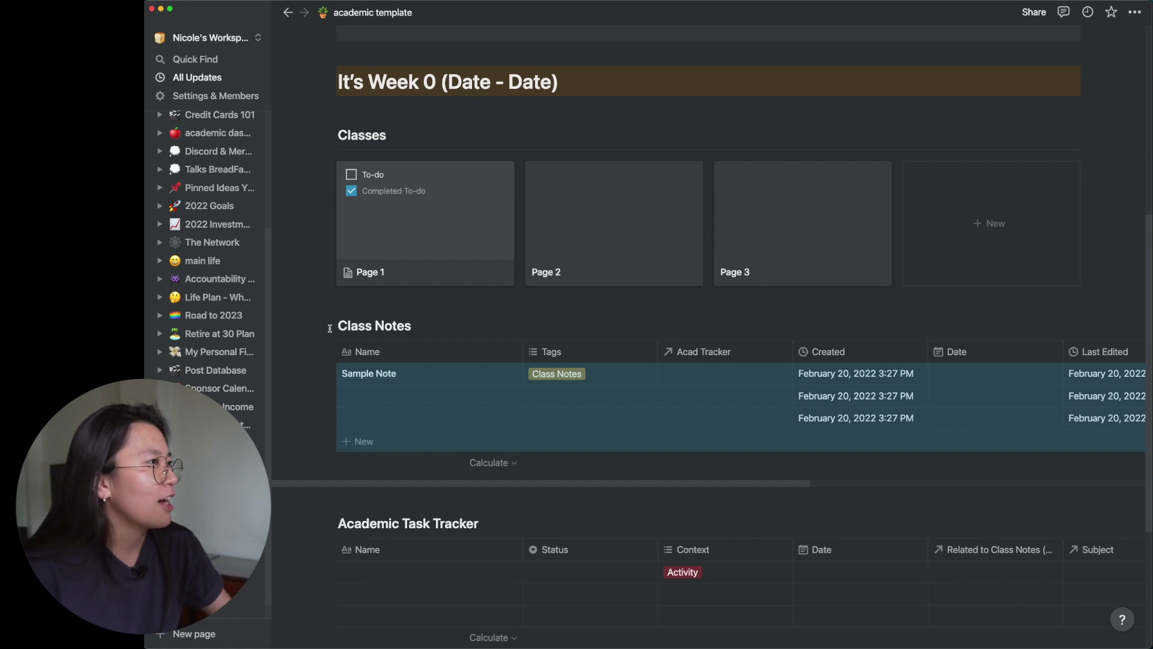
scroll(329, 328, up, 2)
click(572, 124)
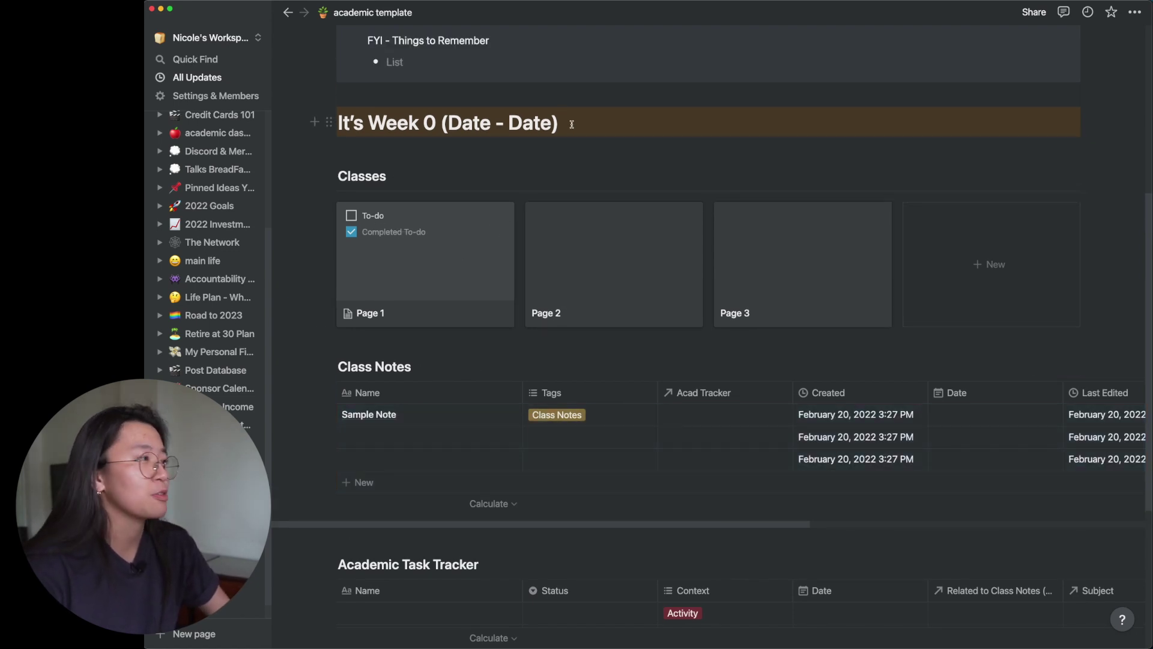
key(Return)
text(PLAC)
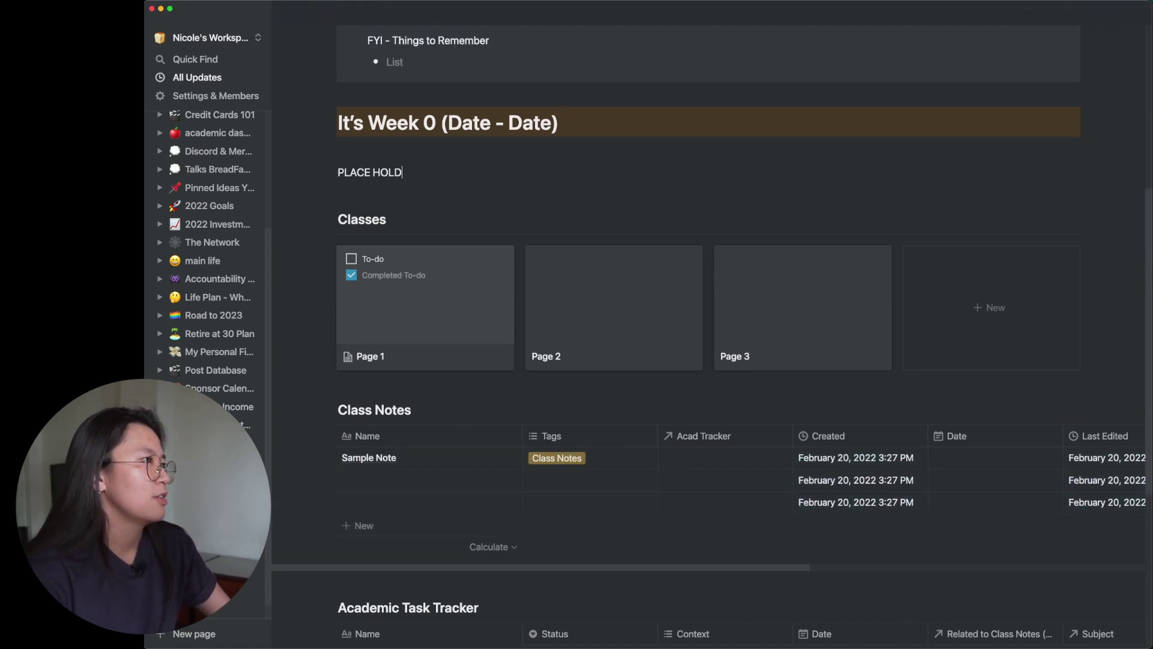
text(E HOLDER 2)
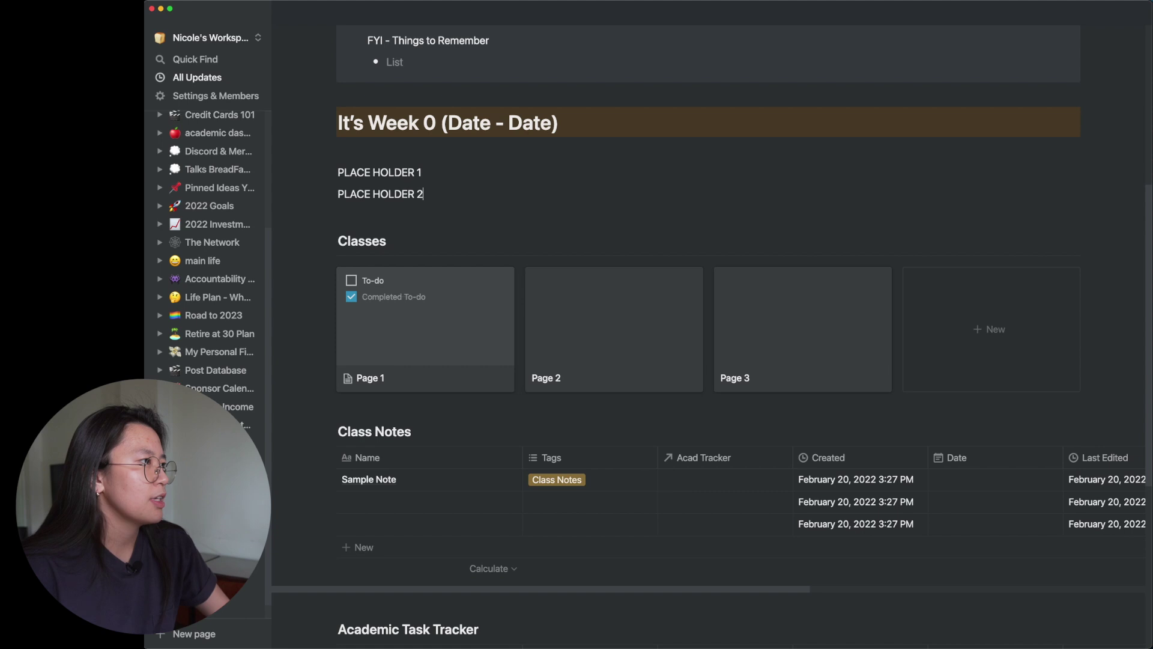
Move "PLACE HOLDER 1" into a new column beside the callout and place the week heading beneath the callout in its column
scroll(363, 373, up, 5)
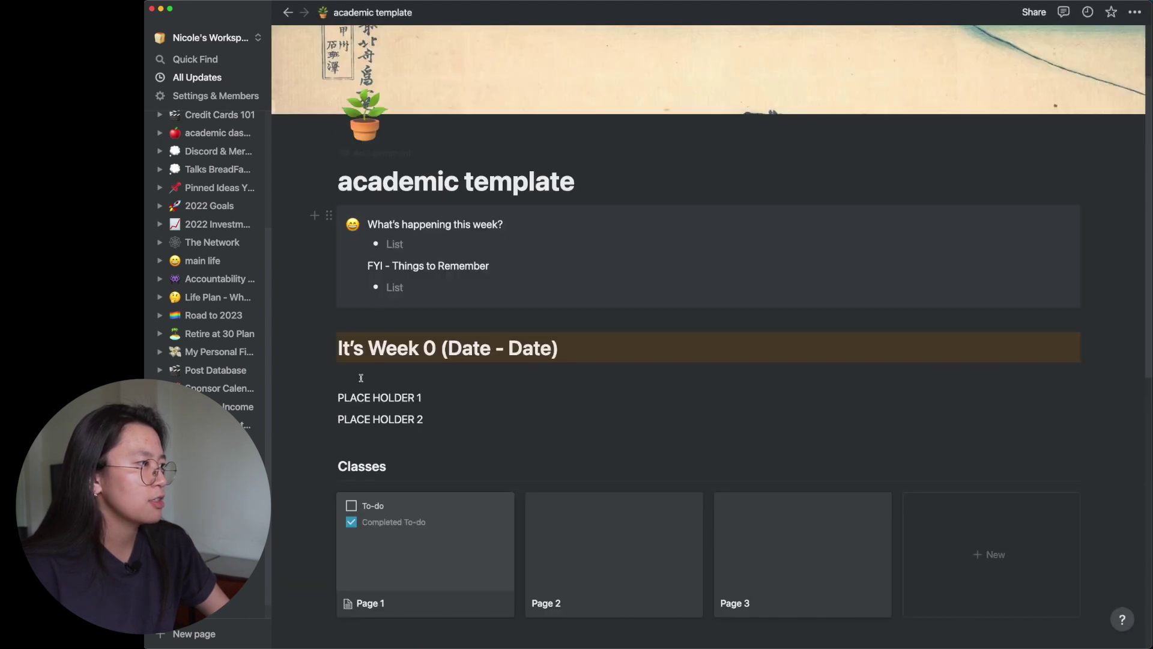
click(329, 397)
drag(676, 338, 1090, 266)
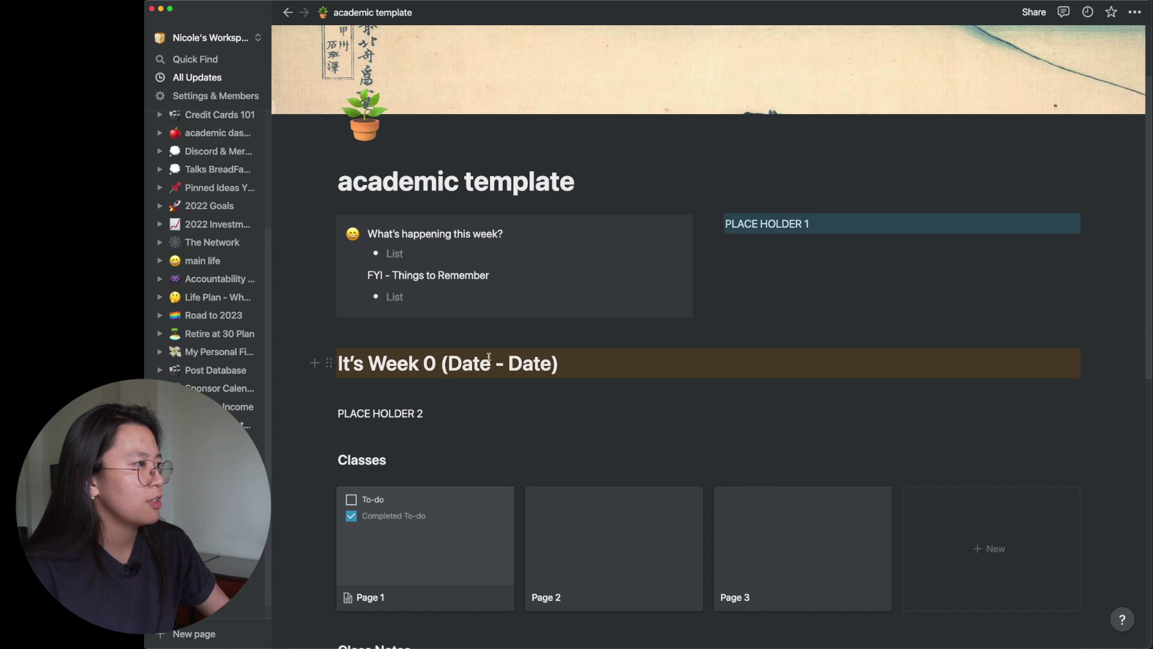
drag(330, 359, 576, 308)
Narrow the "PLACE HOLDER 1" column and move the Classes gallery into it beneath the placeholder
drag(723, 257, 901, 257)
scroll(347, 354, down, 3)
drag(329, 356, 926, 157)
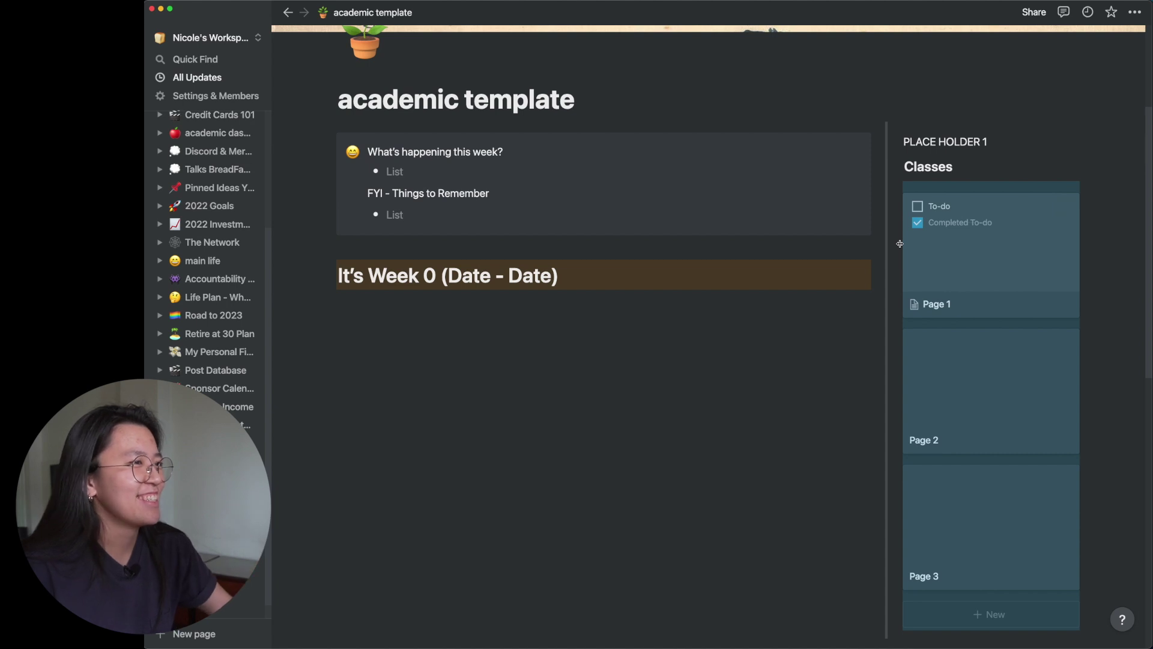
Move the Class Notes and Academic Task Tracker databases together beneath the "It's Week 0 (Date - Date)" heading in the wide column
scroll(682, 442, down, 8)
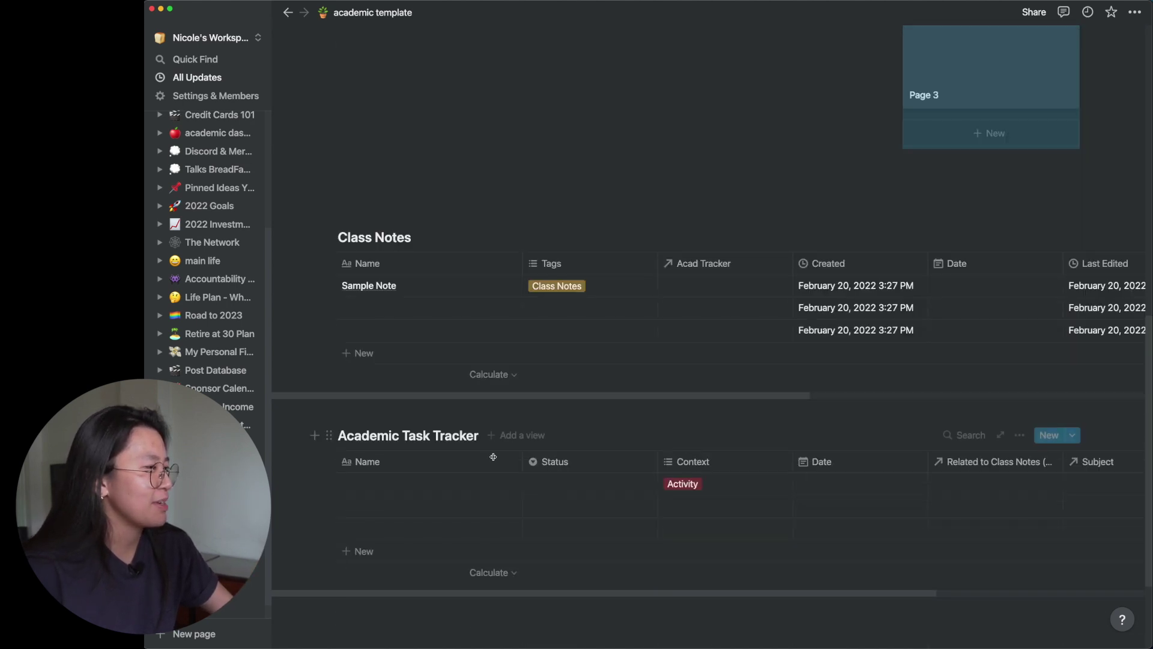
drag(332, 604, 364, 242)
scroll(336, 335, up, 2)
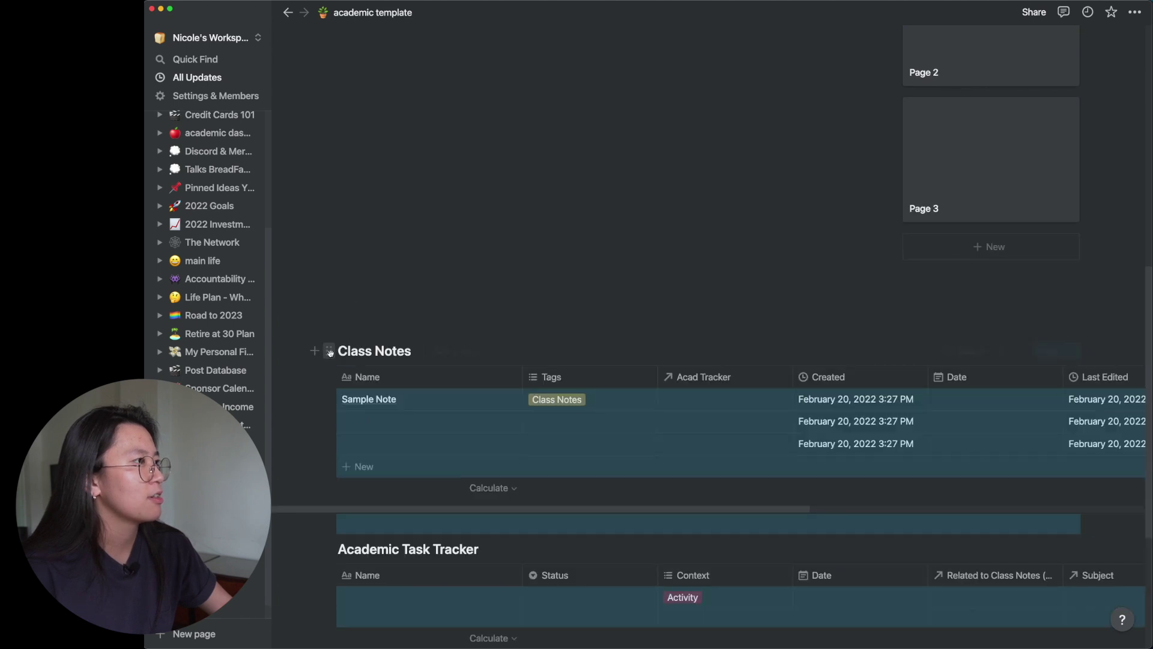
drag(373, 184, 376, 289)
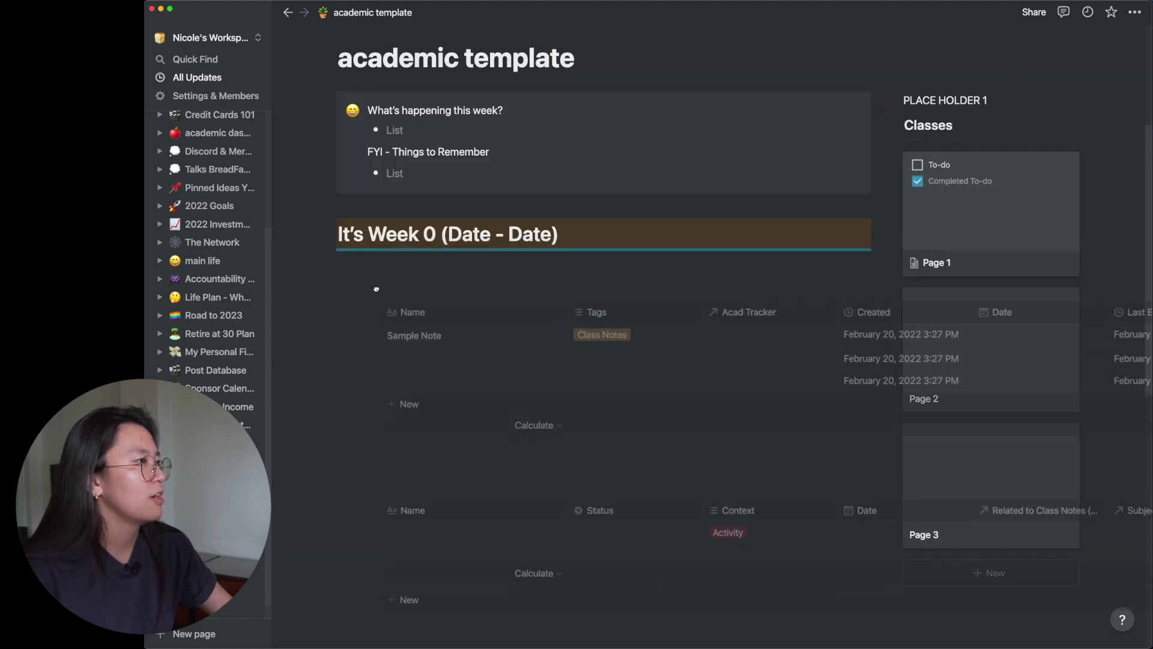
Place the Class Notes and Academic Task Tracker databases directly beneath the week heading and widen the Classes gallery's column
drag(526, 240, 527, 240)
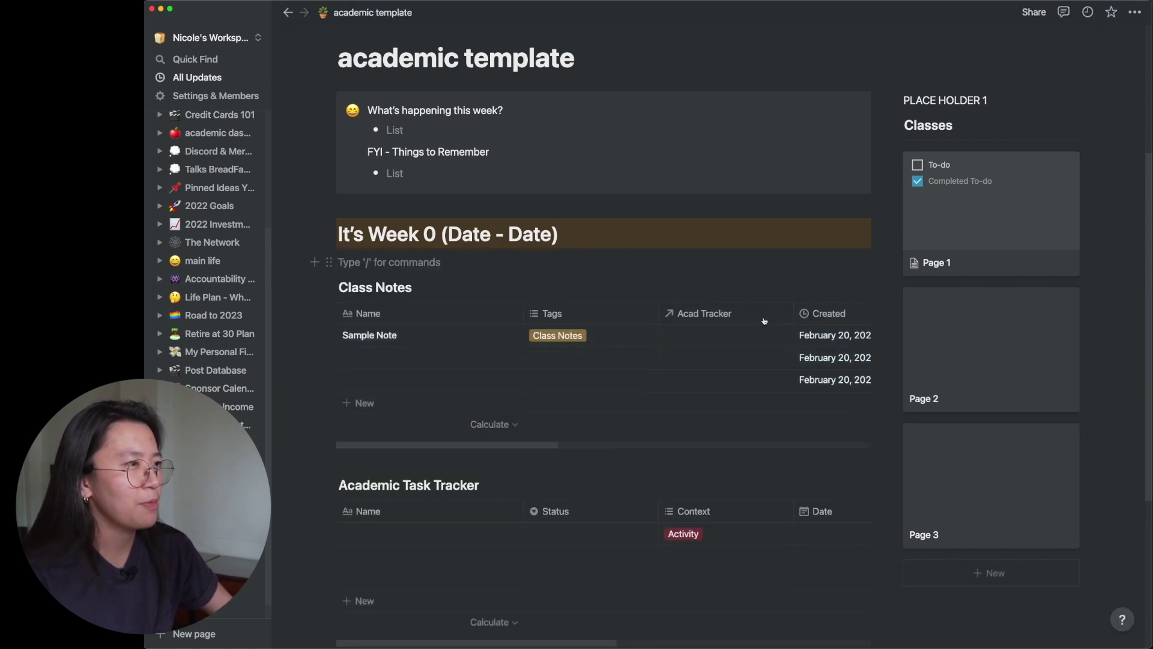
scroll(844, 348, down, 5)
scroll(720, 309, up, 5)
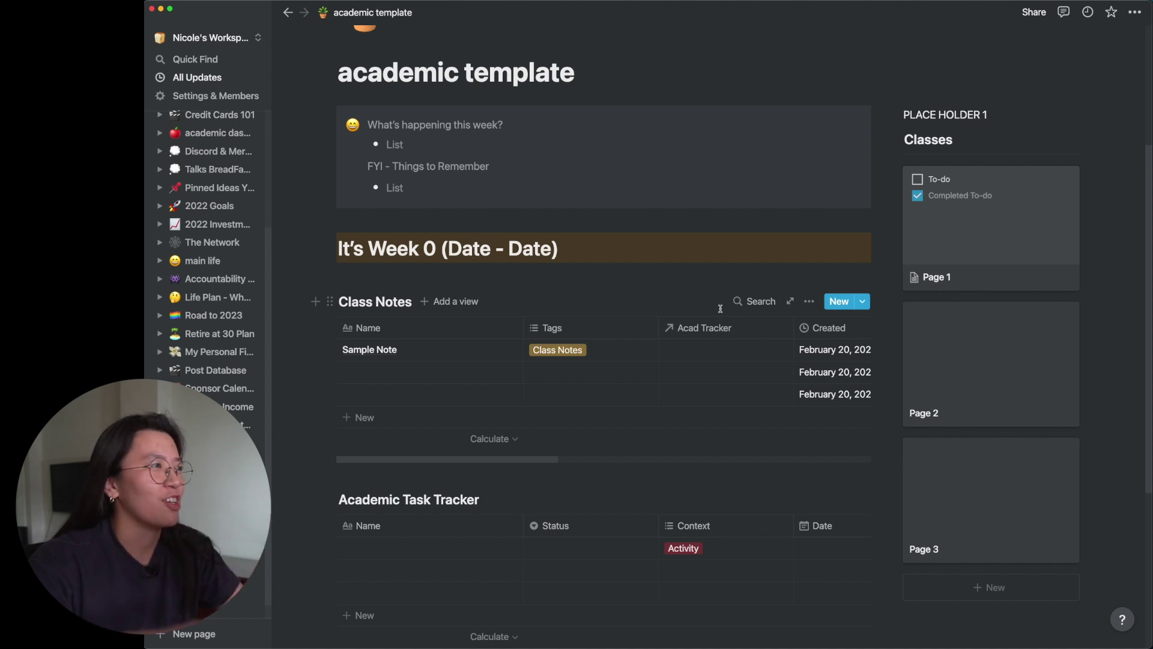
scroll(536, 353, down, 1)
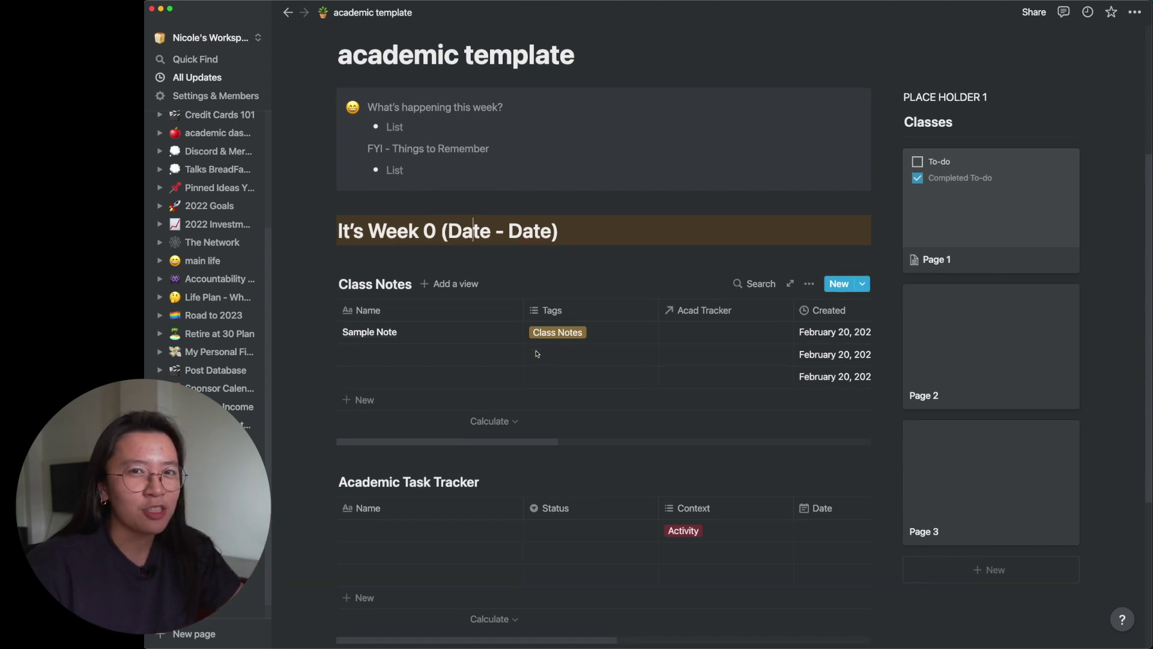
scroll(536, 353, down, 1)
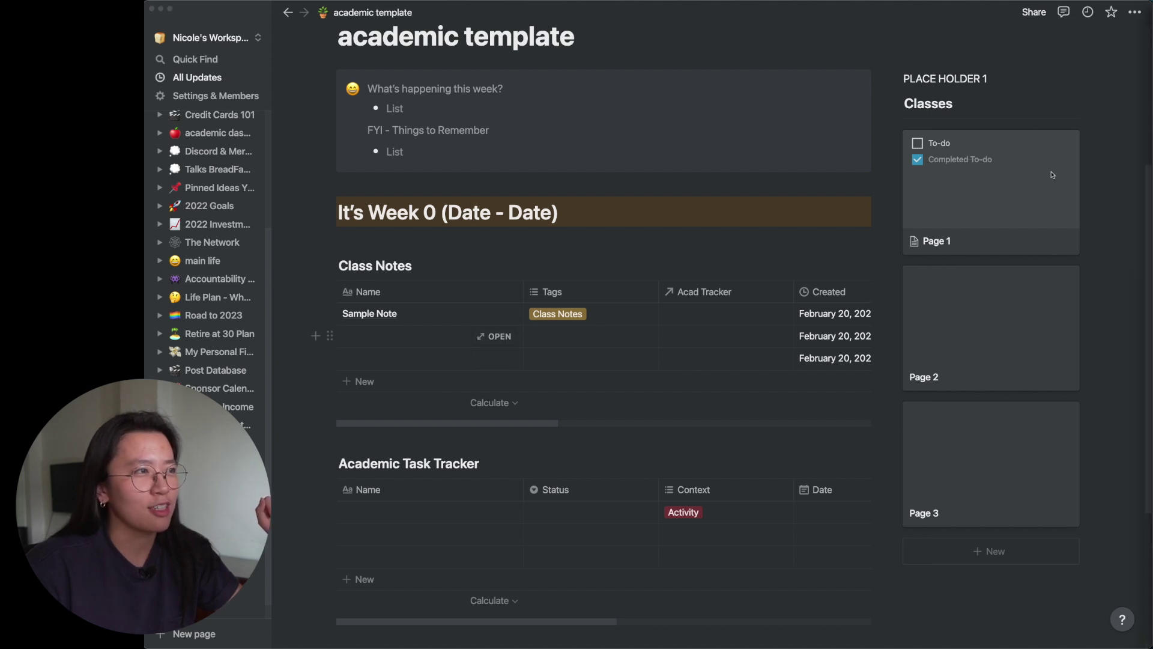
click(884, 144)
drag(825, 145, 701, 145)
Set the Classes gallery's card preview to Page cover and its card size to Small
click(1018, 103)
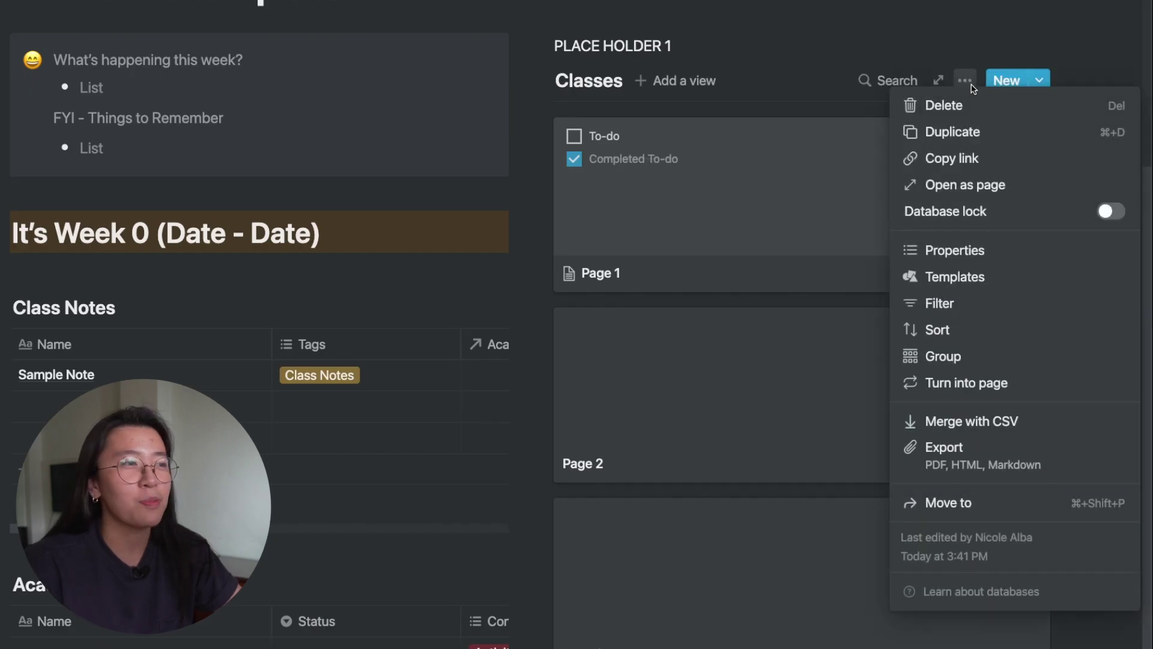
click(971, 251)
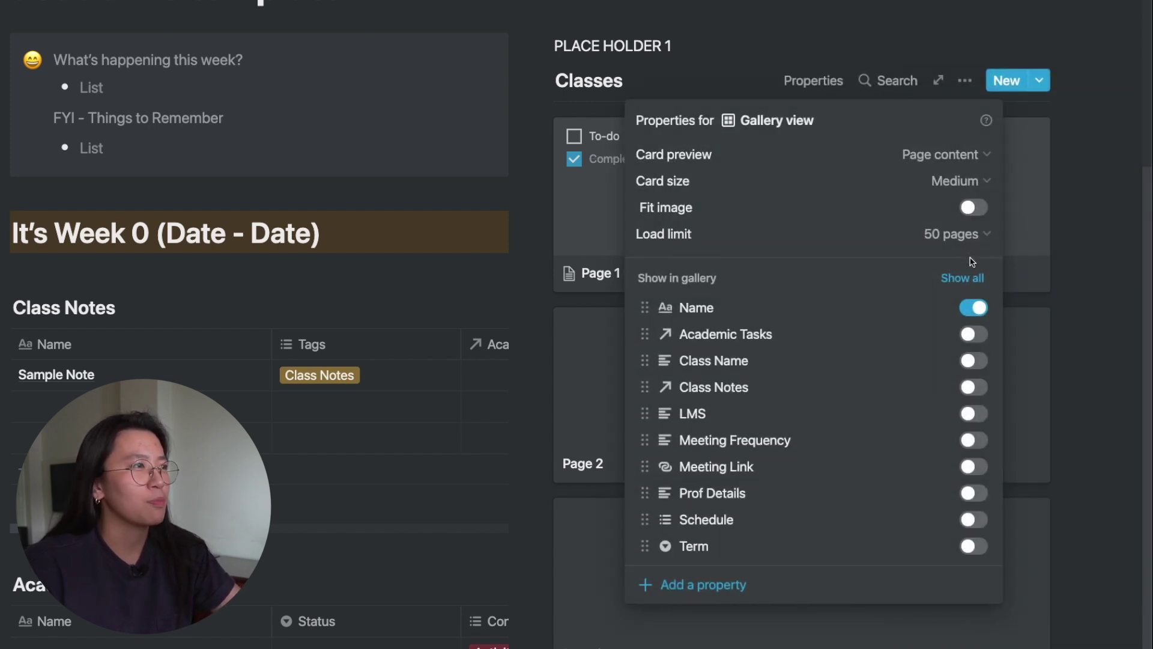
click(948, 157)
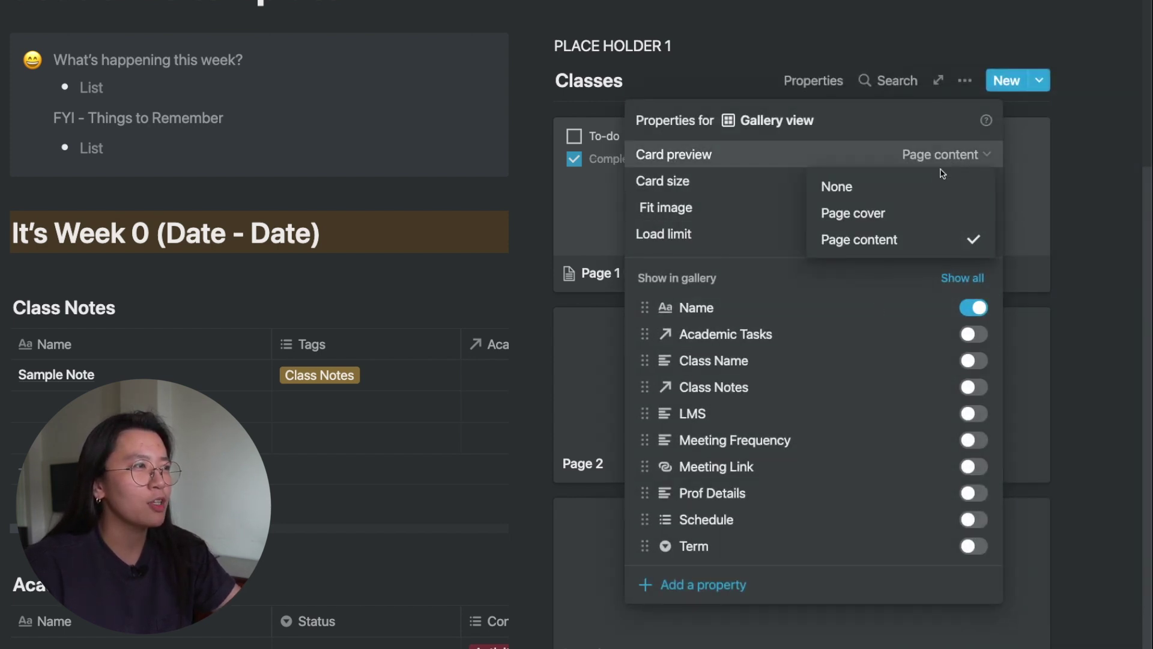
click(849, 214)
click(976, 180)
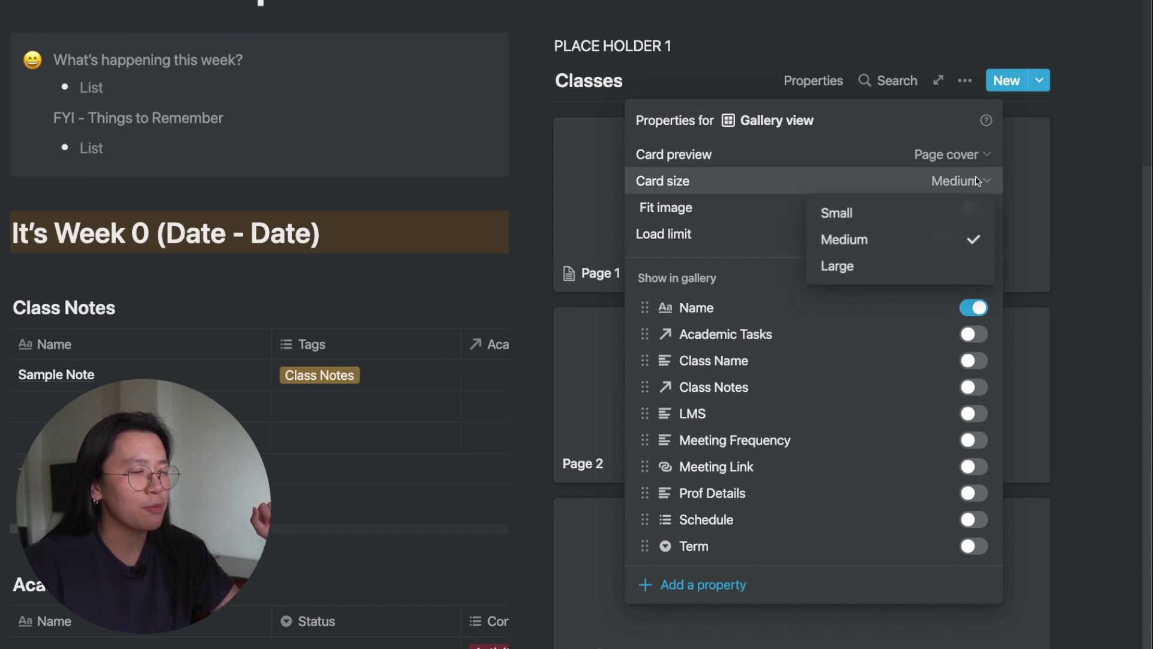
click(847, 213)
Show Class Name, LMS, Meeting Frequency, Meeting Link, Prof Details, Schedule and Term on the Classes gallery cards
click(965, 80)
click(961, 251)
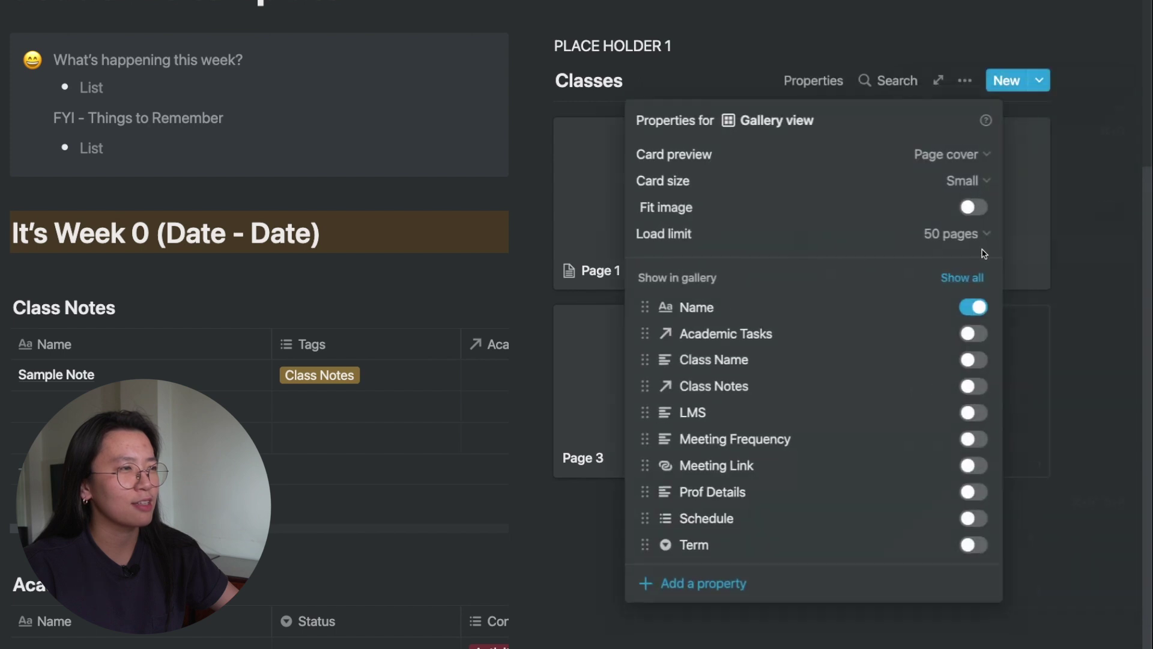
click(968, 361)
click(971, 414)
click(972, 441)
click(972, 466)
click(971, 493)
click(971, 519)
click(971, 546)
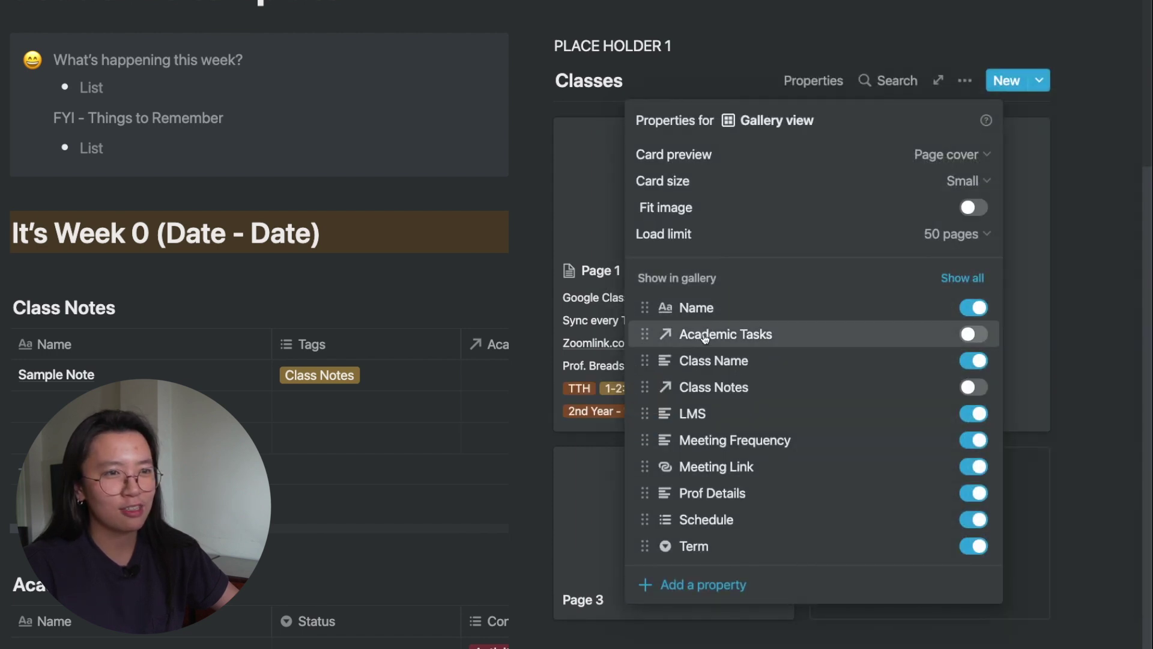
Reorder the gallery's visible properties to Class Name, Term, Schedule, LMS, Meeting Frequency, Prof Details, Meeting Link
drag(674, 361, 671, 335)
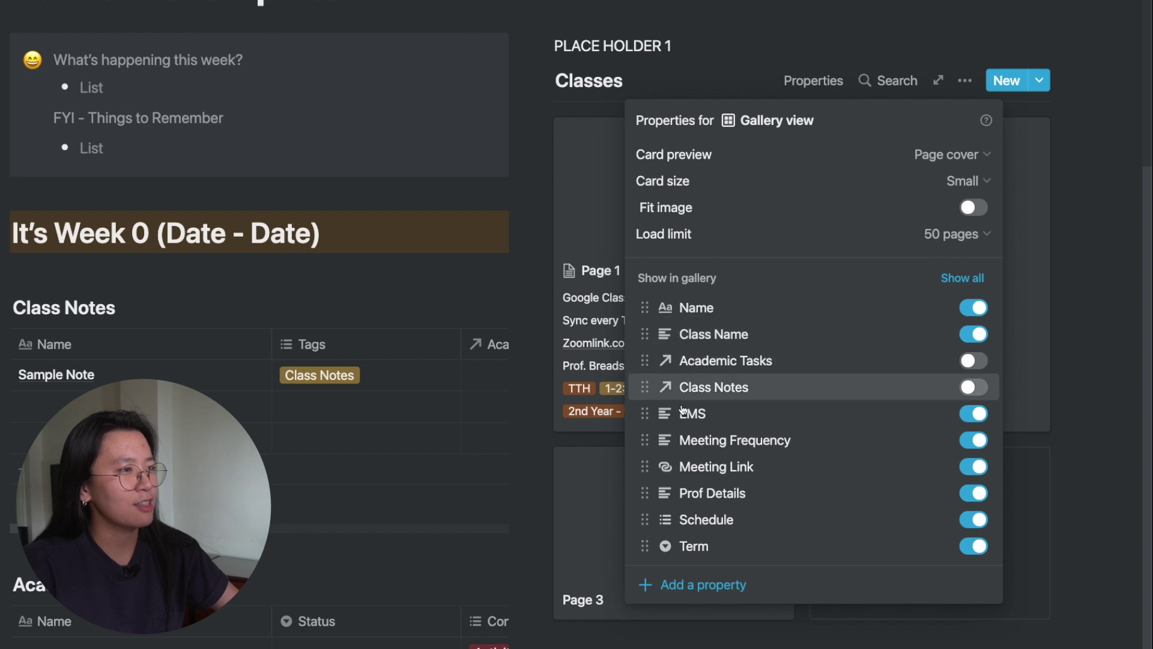
drag(696, 545, 714, 358)
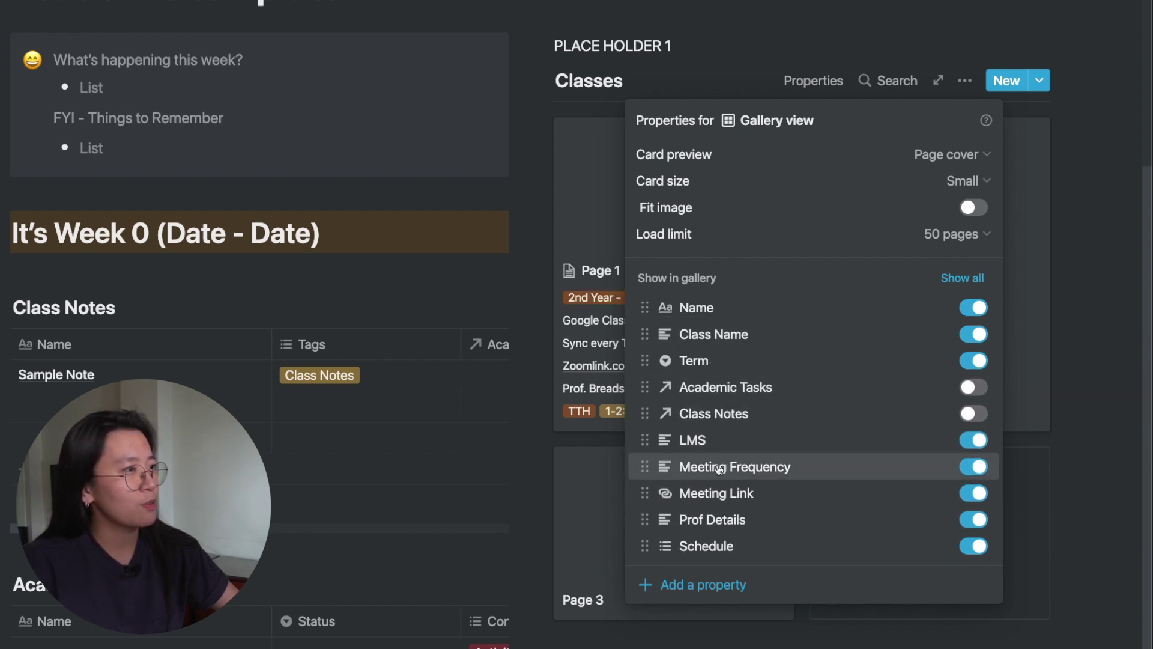
drag(666, 471, 666, 413)
drag(750, 498, 744, 449)
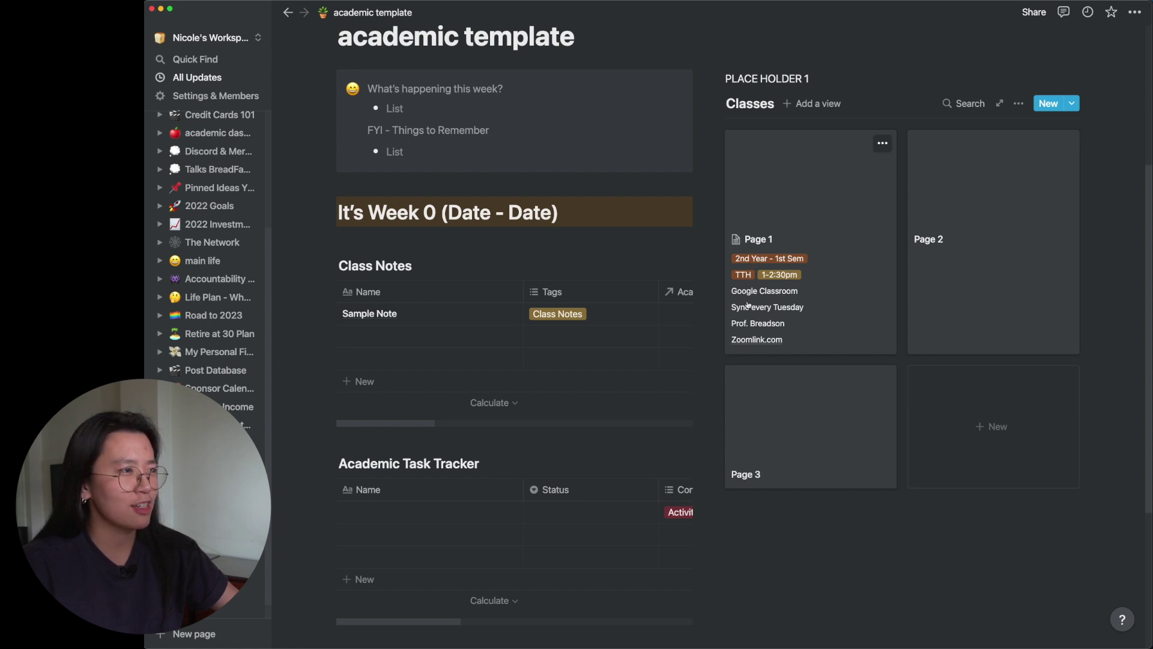
Add a second Gallery view named "Dummy" to the Classes database
click(814, 104)
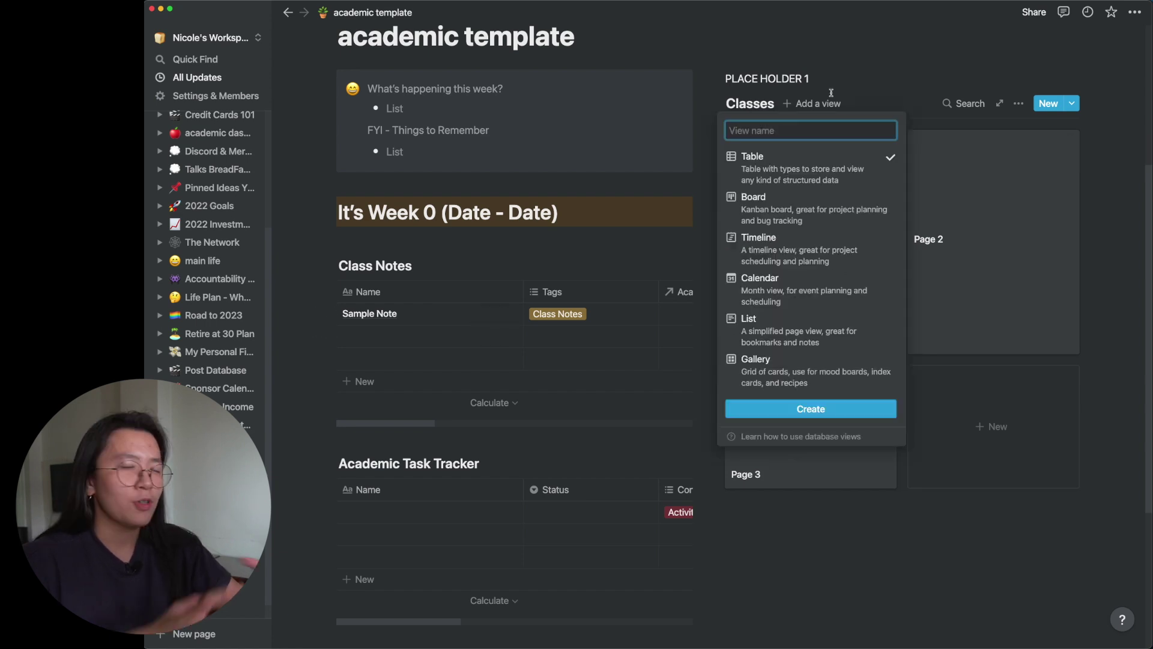
click(814, 103)
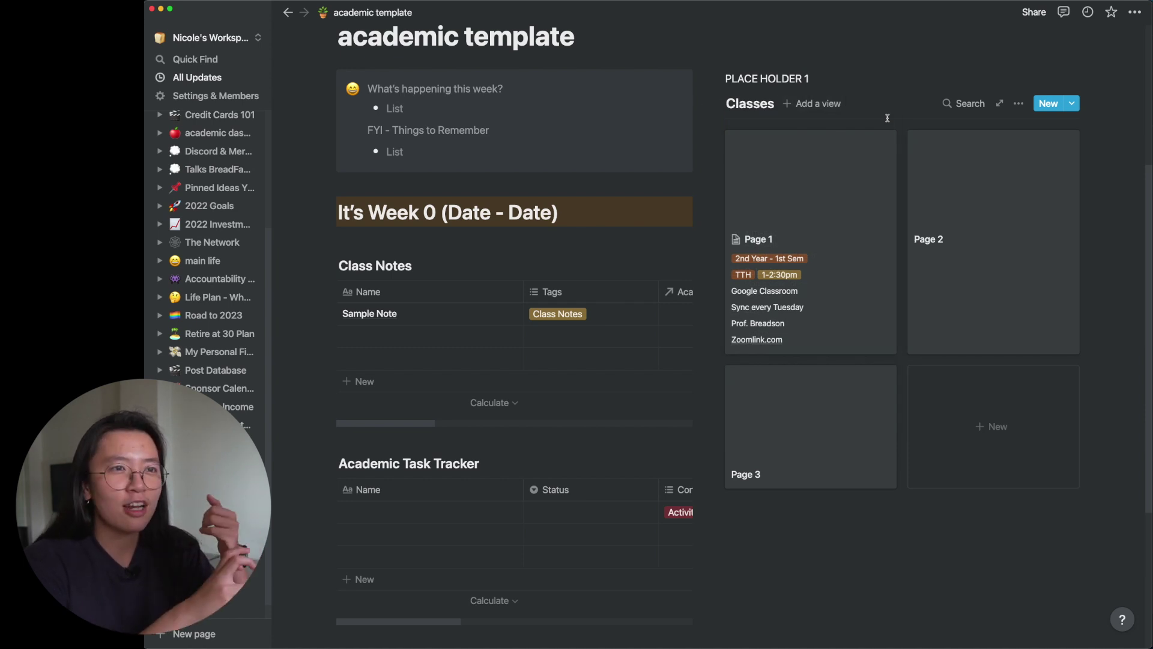
click(832, 105)
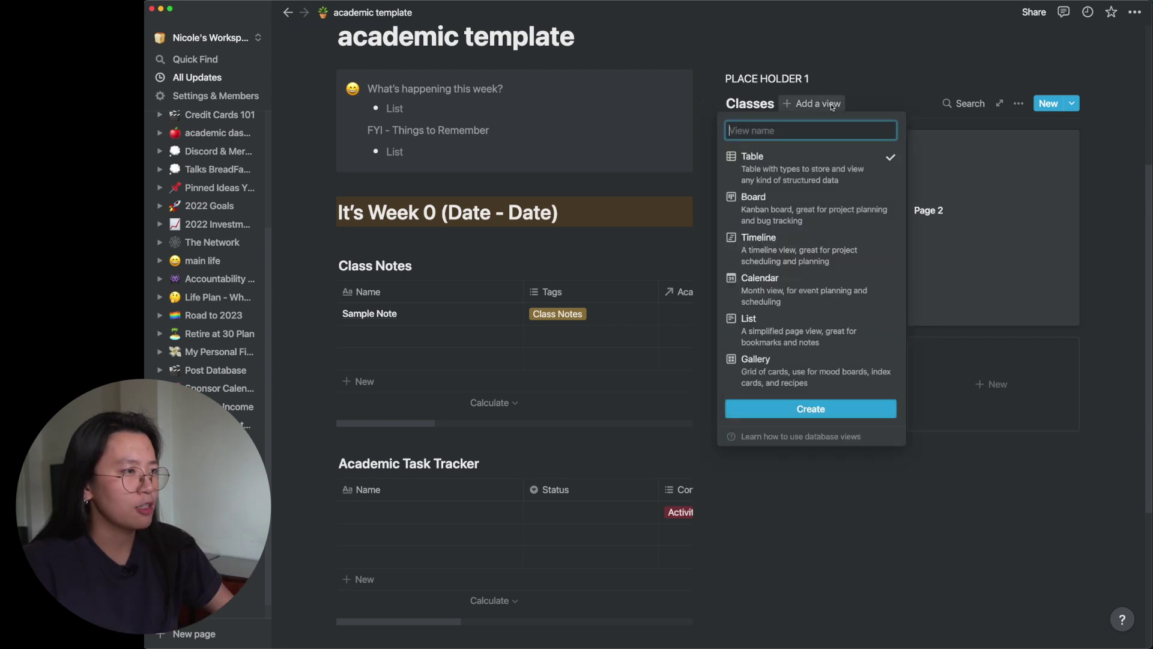
click(816, 330)
click(816, 369)
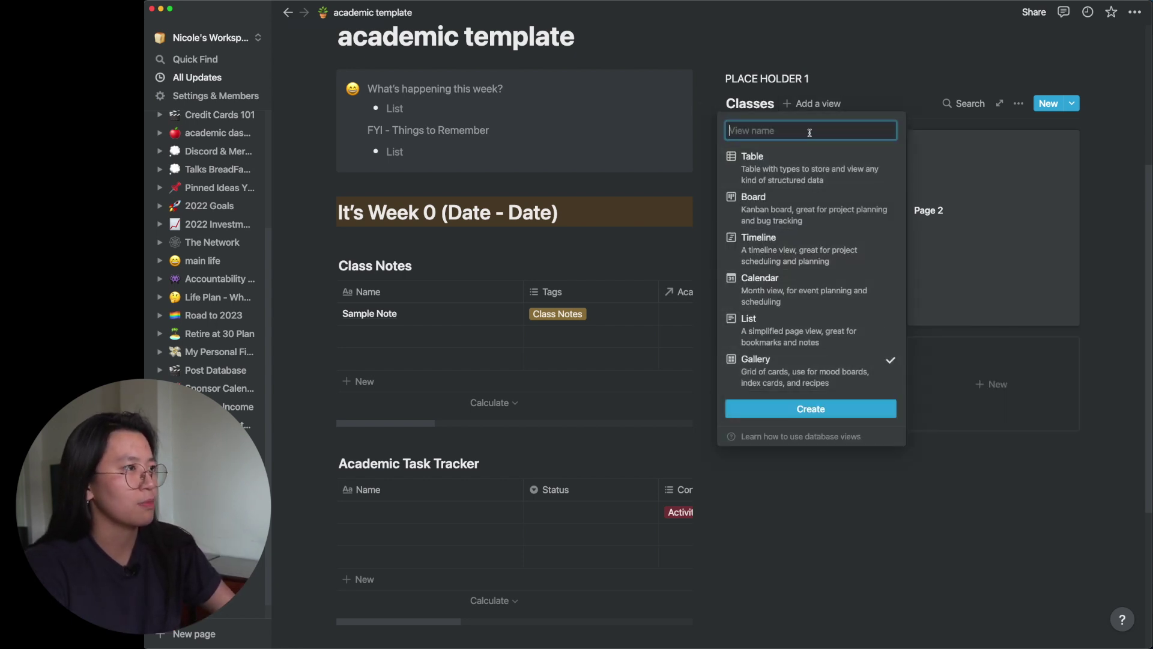
text(Dummy)
key(Return)
Rename the original gallery view of the Classes database as "All Classes"
click(802, 103)
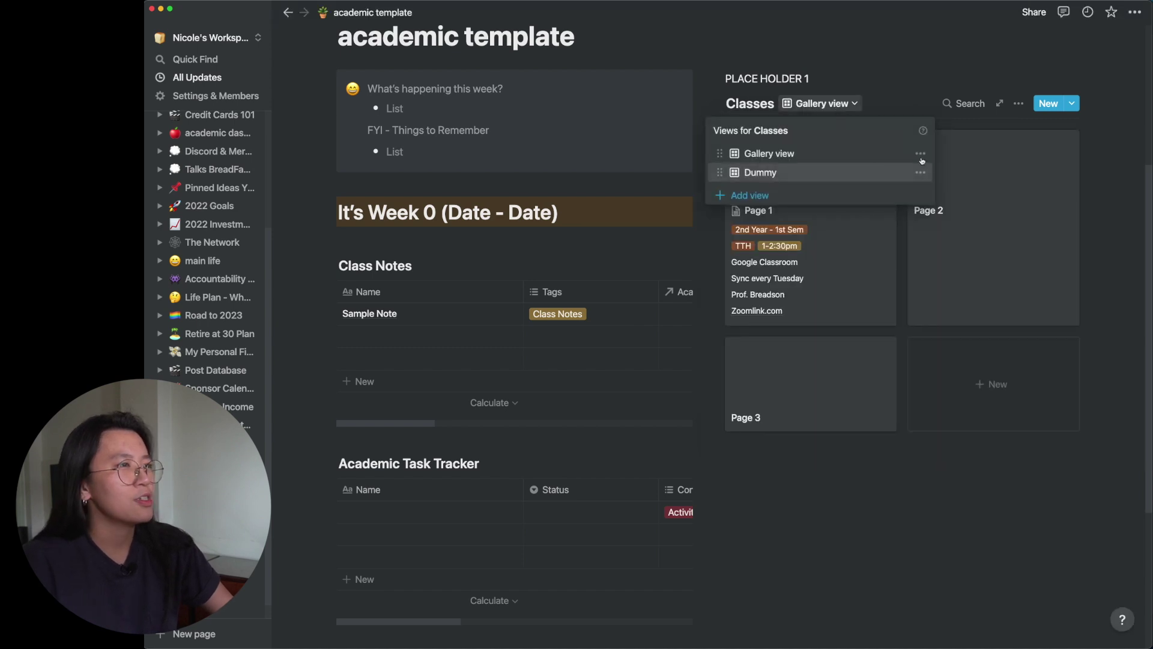
click(920, 154)
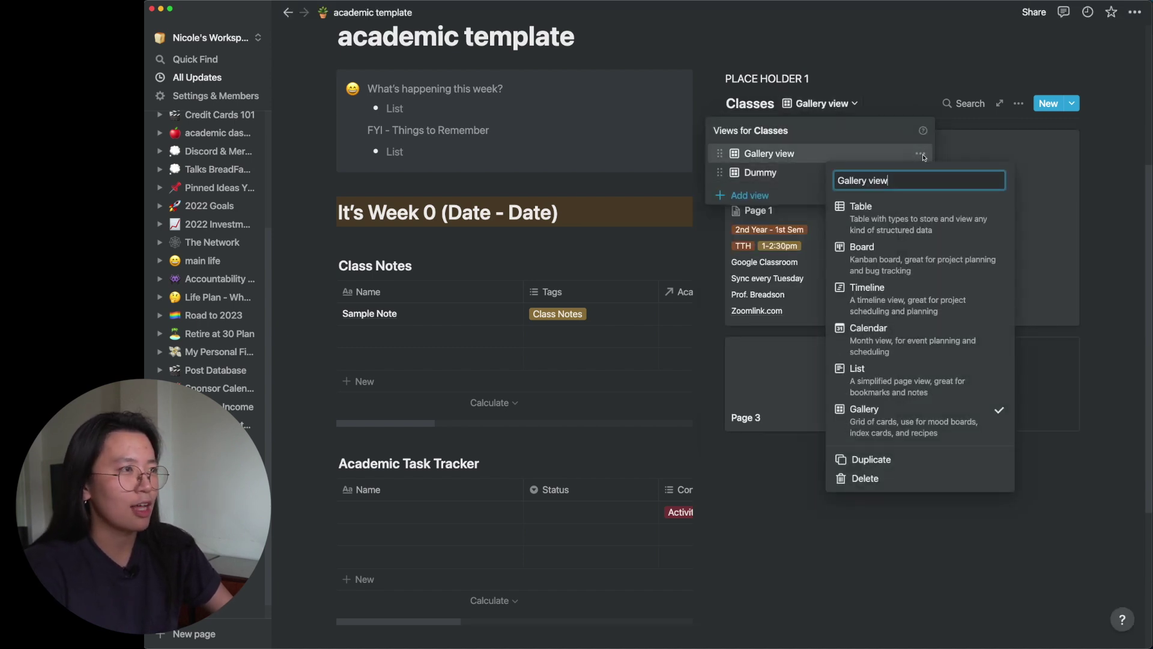
key(super+a)
text(All Classe)
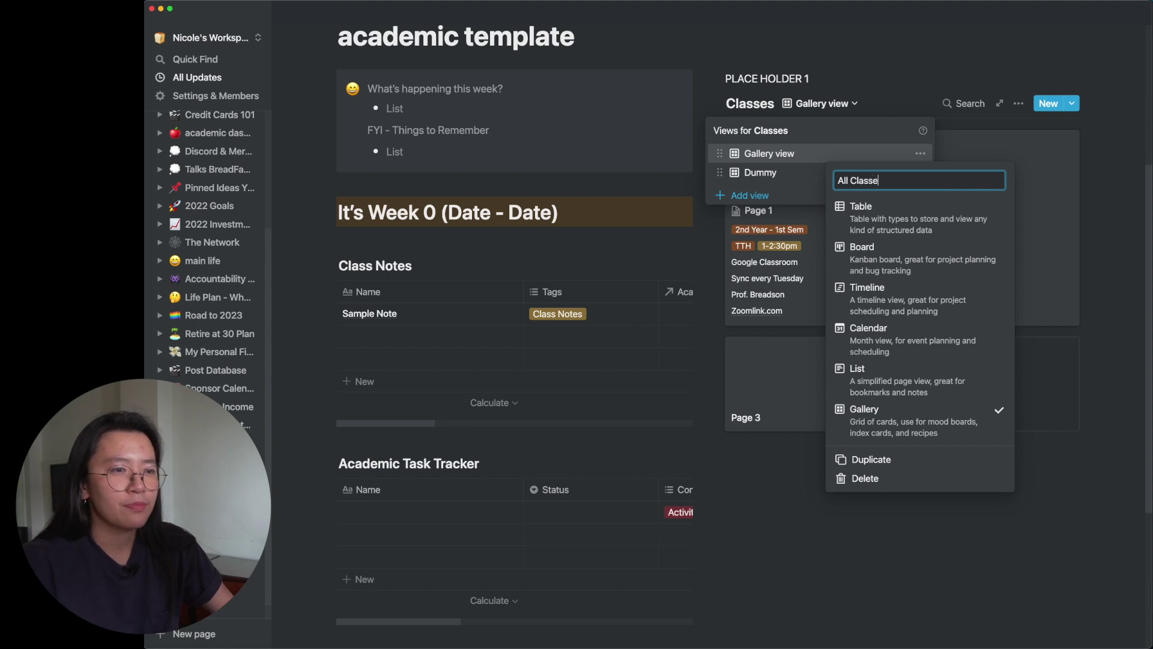
text(s)
key(Return)
key(Escape)
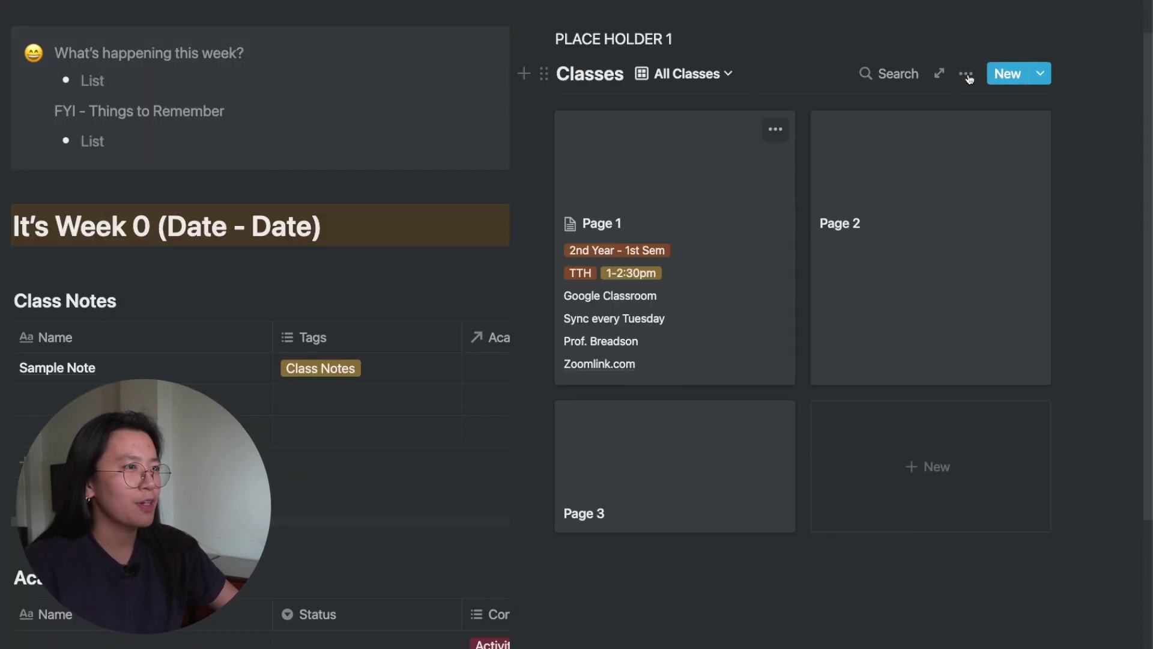
Sort the All Classes view by Term in descending order
click(964, 75)
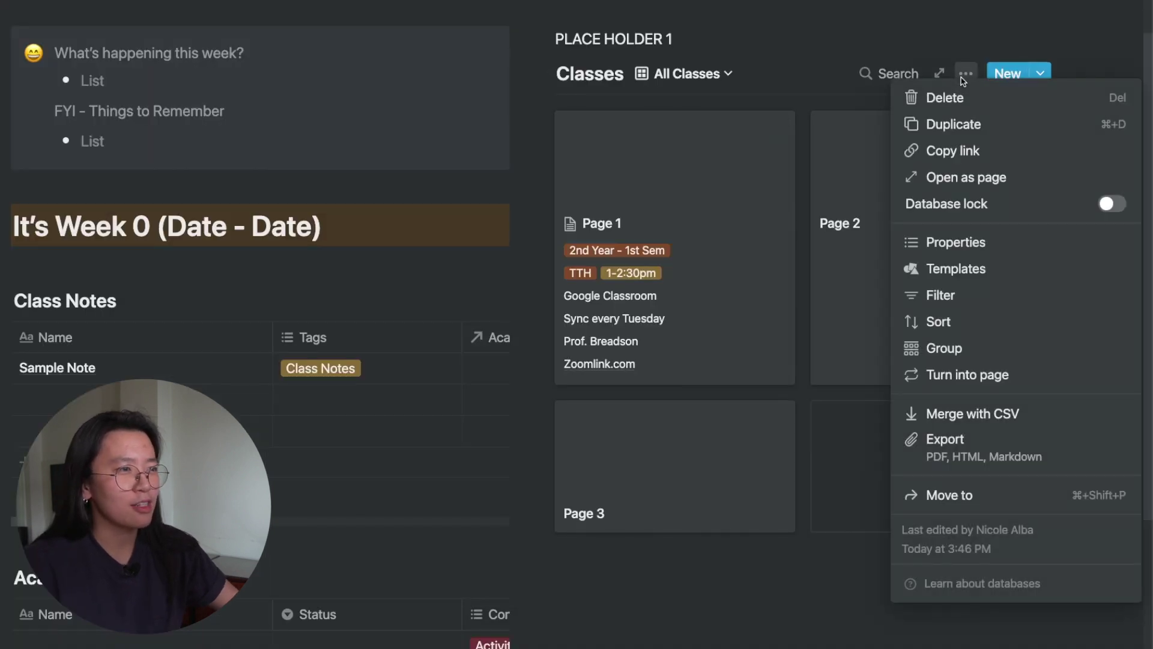
click(946, 318)
click(700, 245)
click(662, 467)
click(837, 155)
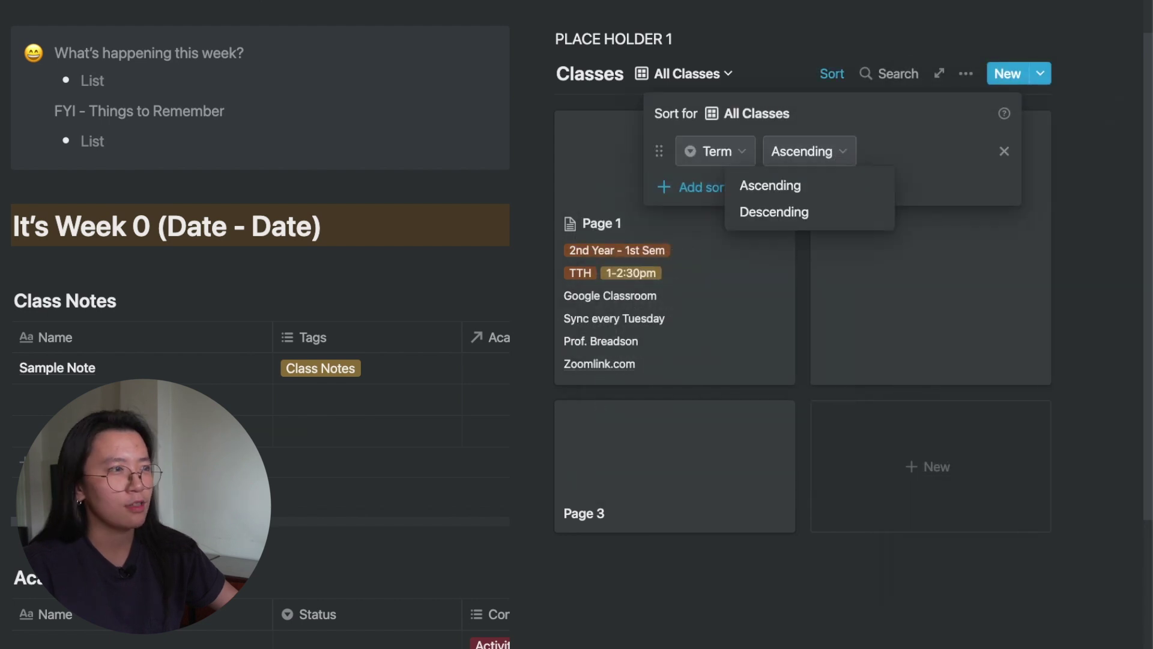
click(805, 211)
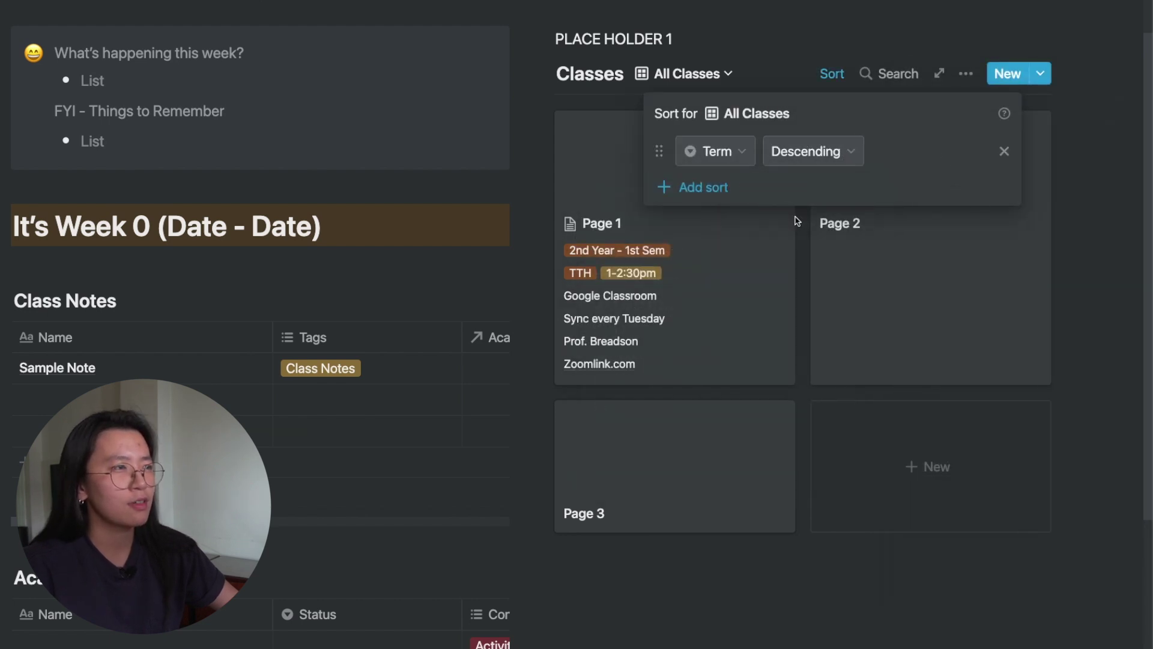
Duplicate the All Classes view into views named "1st Year - 1st Sem", "1st Year - 2nd Sem" and "2nd Year - 1st Sem"
click(684, 74)
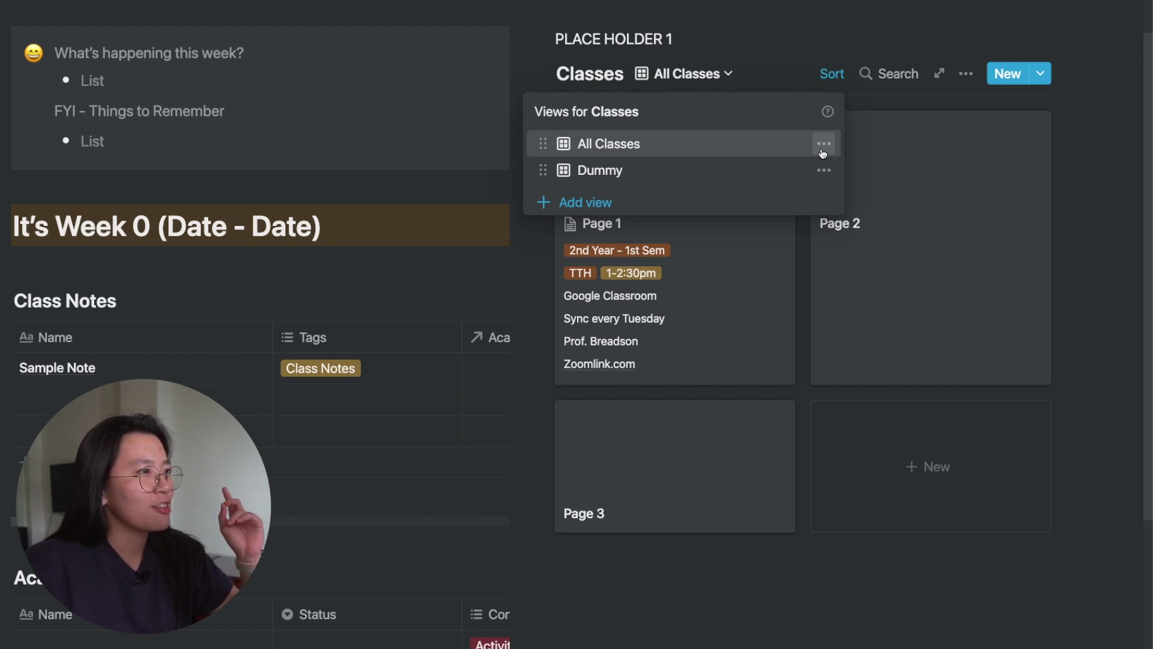
click(822, 149)
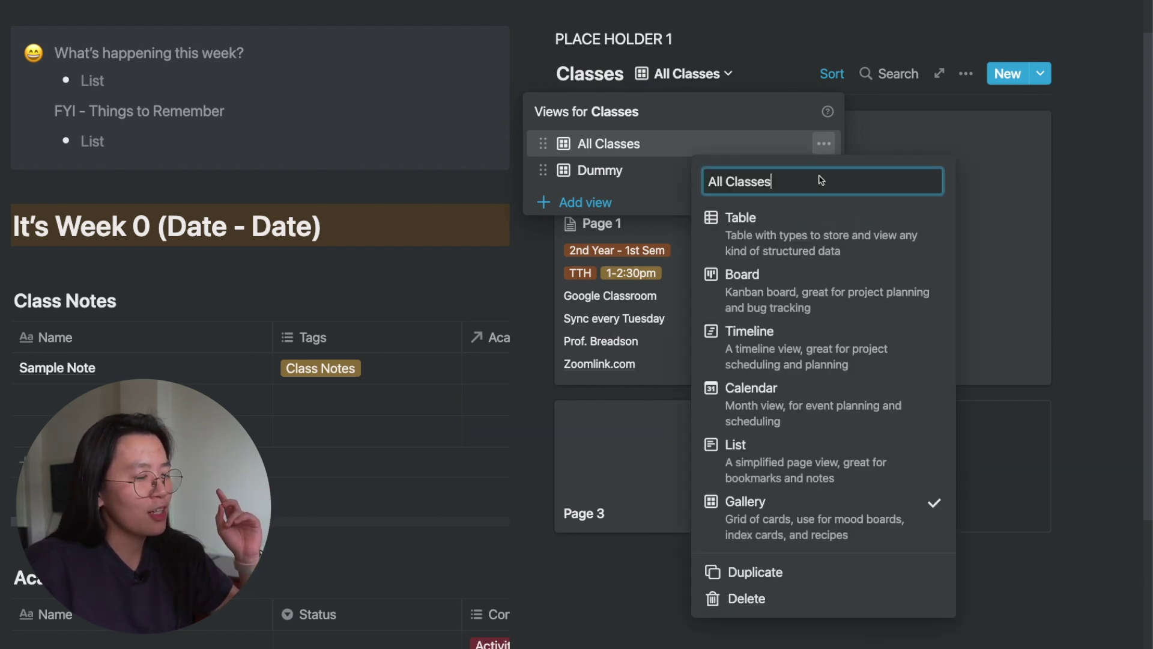
click(807, 572)
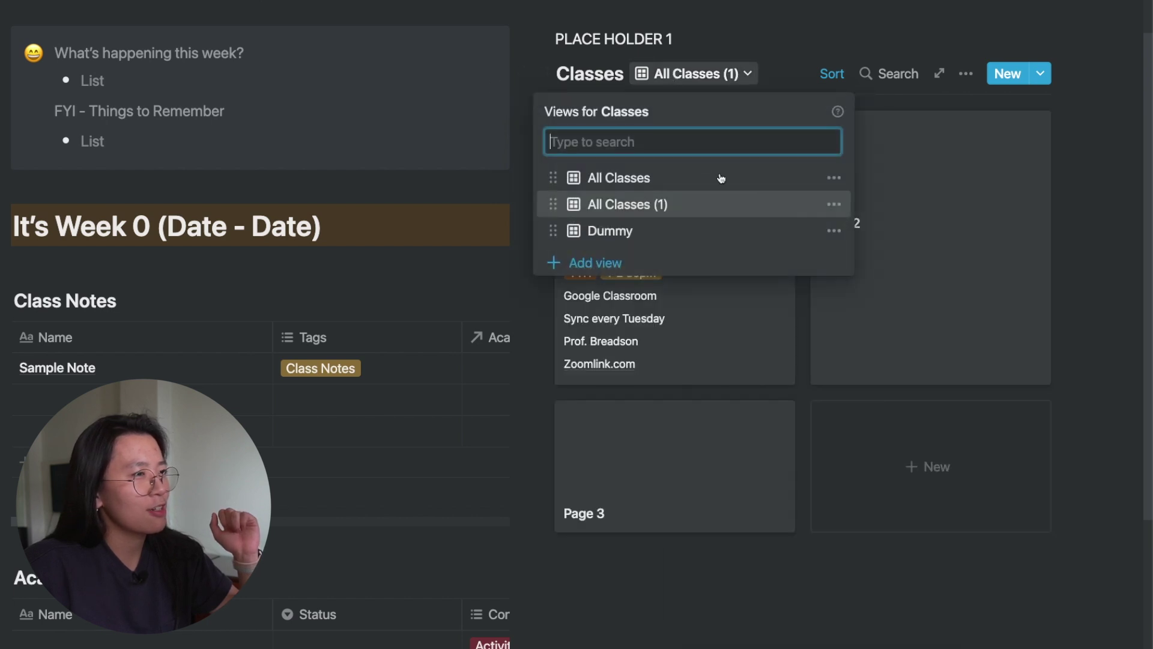
click(834, 204)
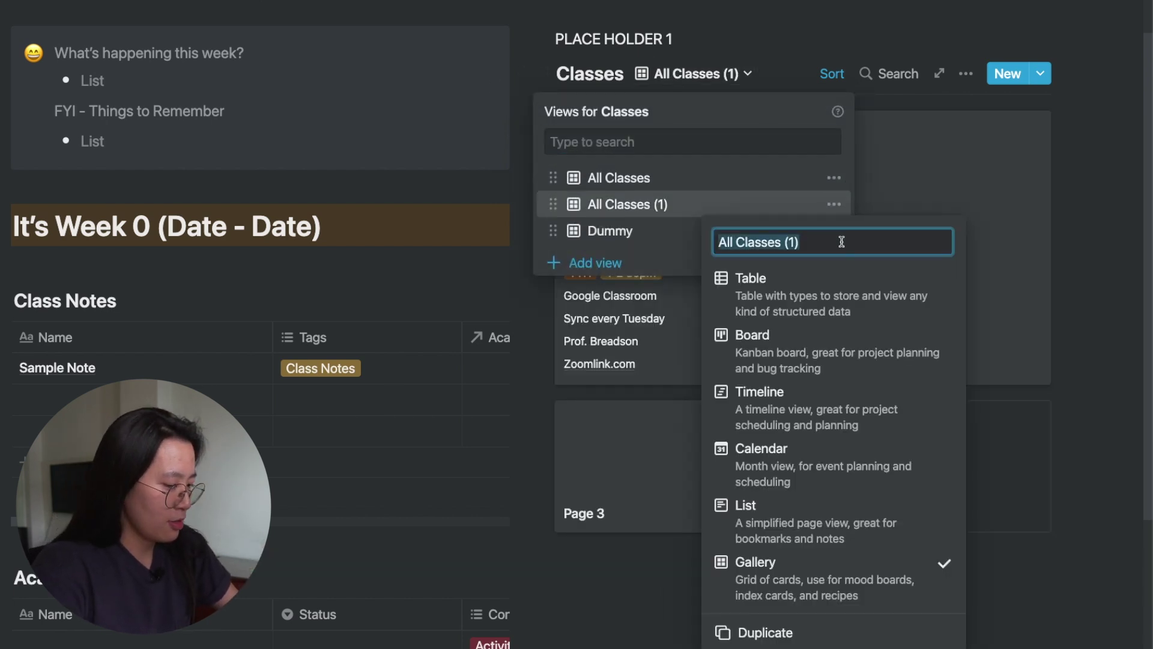
text(1st Sem)
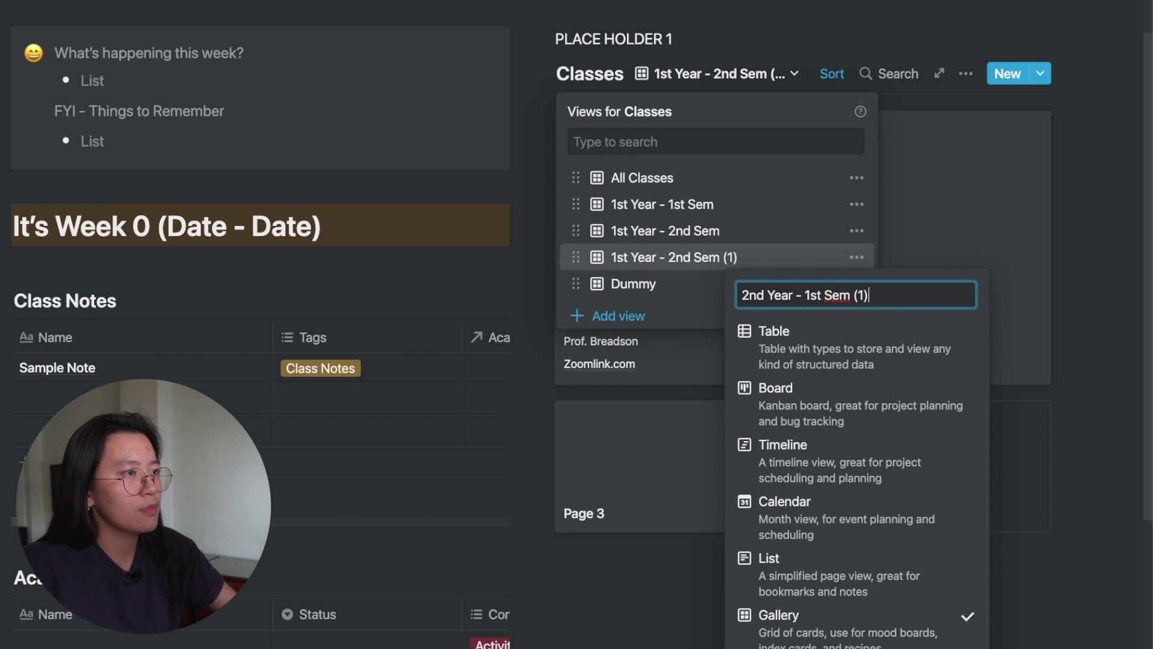
key(Return)
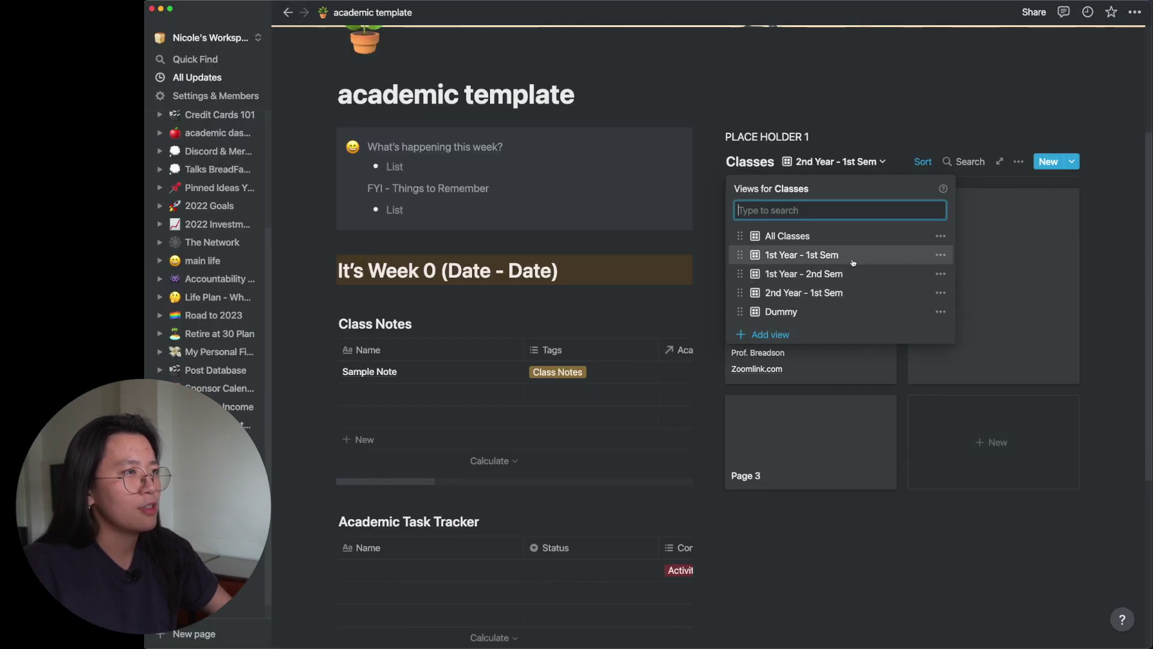
Set Term to 1st Year - 1st Sem for Page 1, 1st Year - 2nd Sem for Page 2 and 2nd Year - 1st Sem for Page 3
click(733, 211)
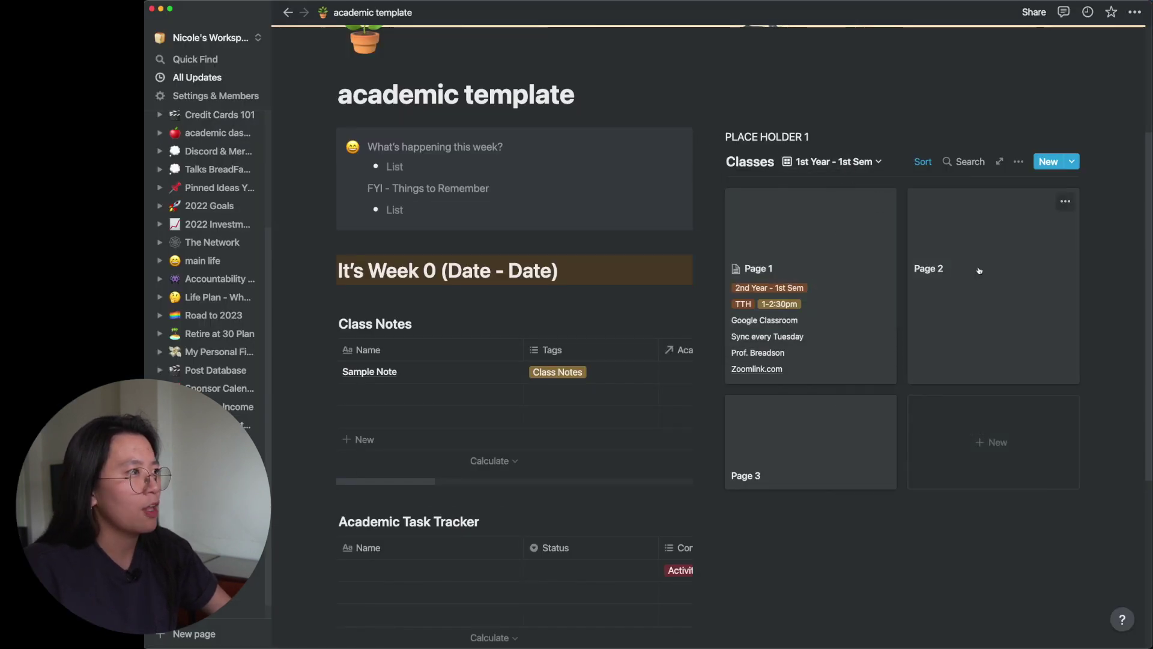
click(978, 271)
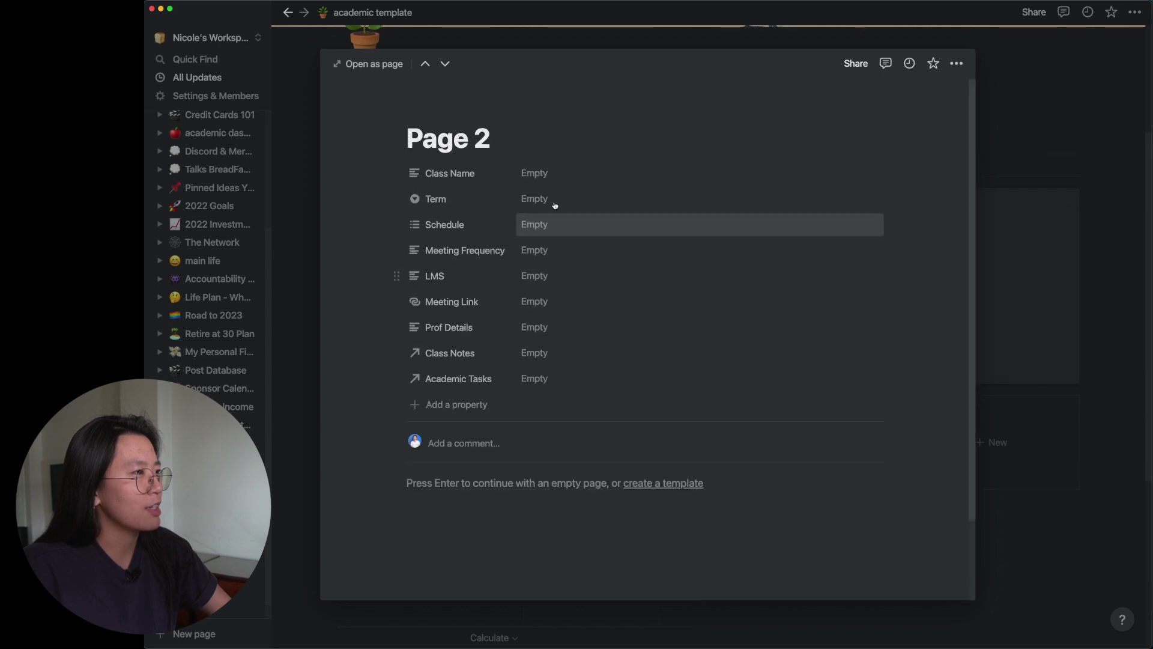
click(553, 198)
click(552, 262)
key(Escape)
Filter the 1st Year - 1st Sem view of Classes to pages whose Term is 1st Year - 1st Sem
click(861, 162)
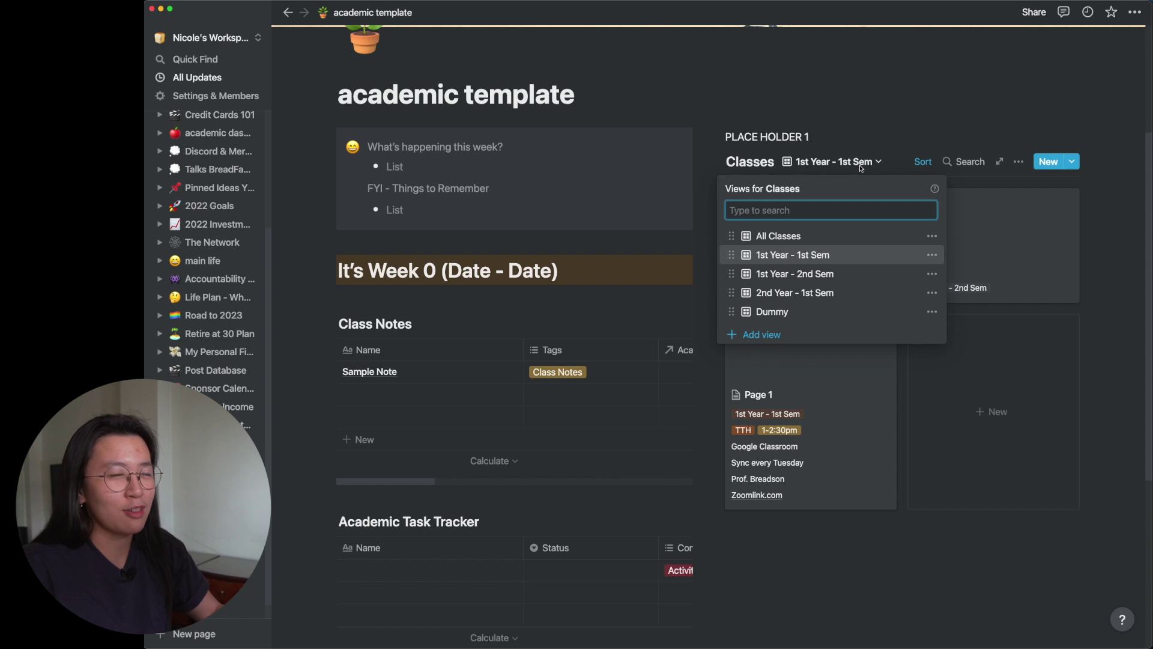
click(1018, 161)
click(1015, 315)
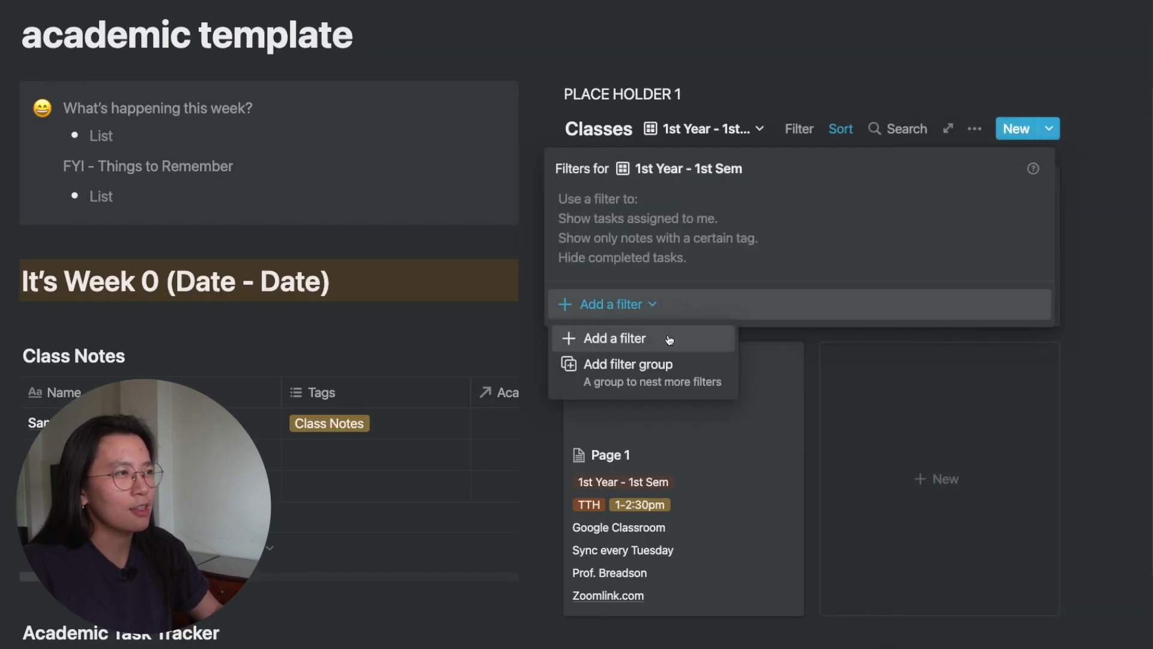
click(665, 337)
click(699, 211)
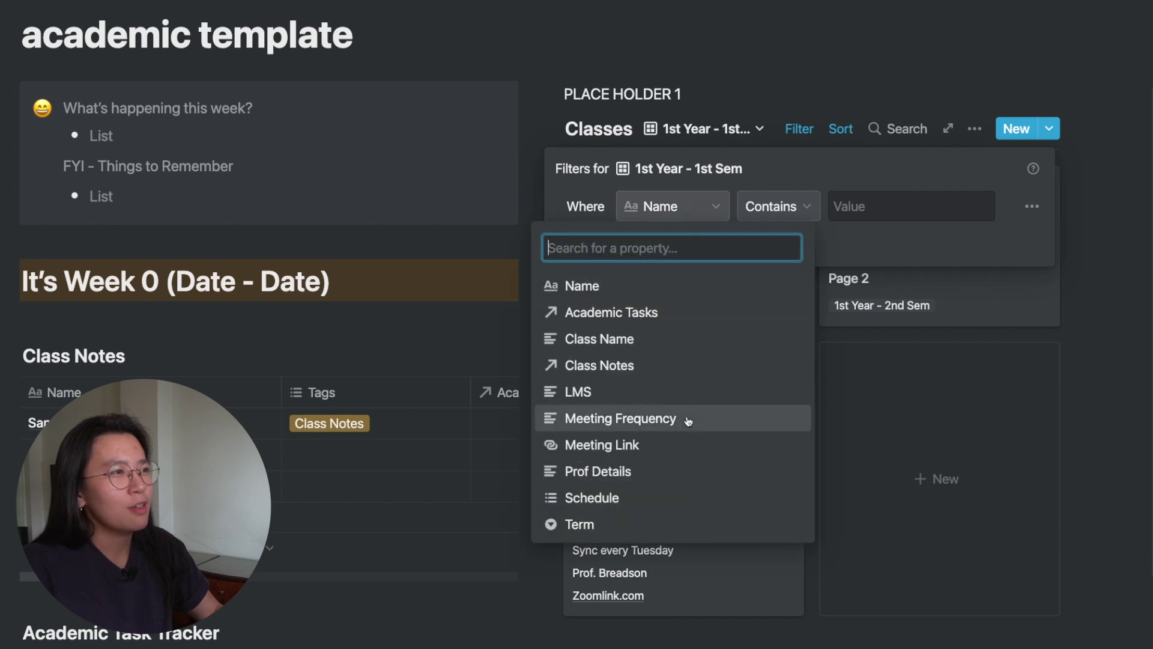
click(659, 522)
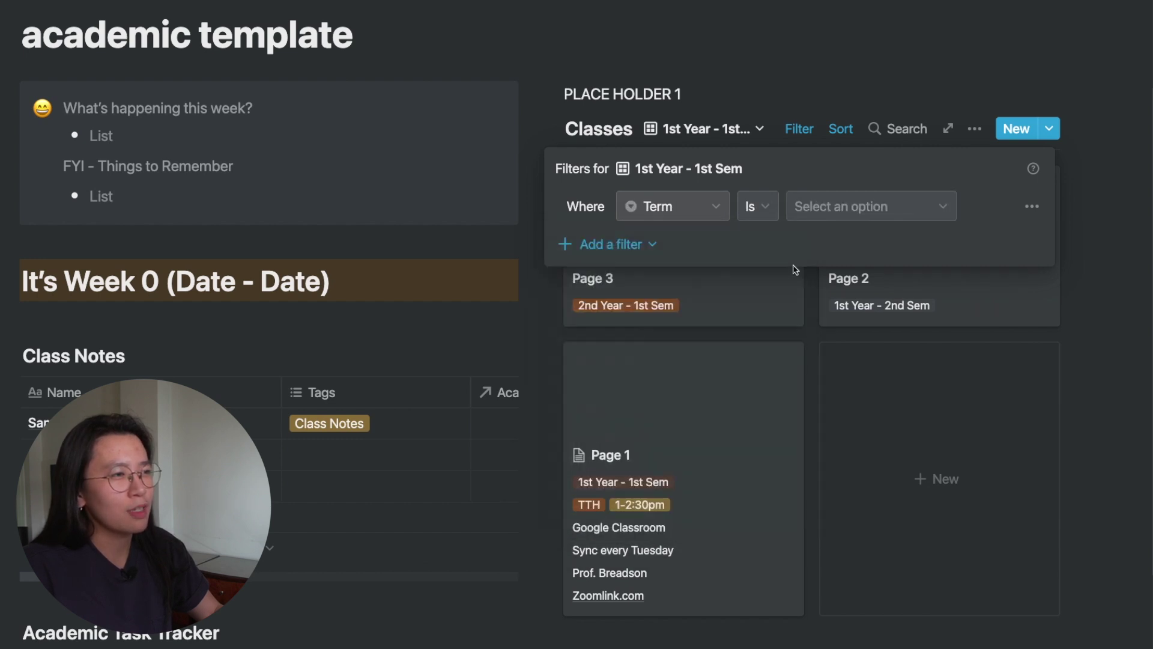
click(830, 215)
key(Return)
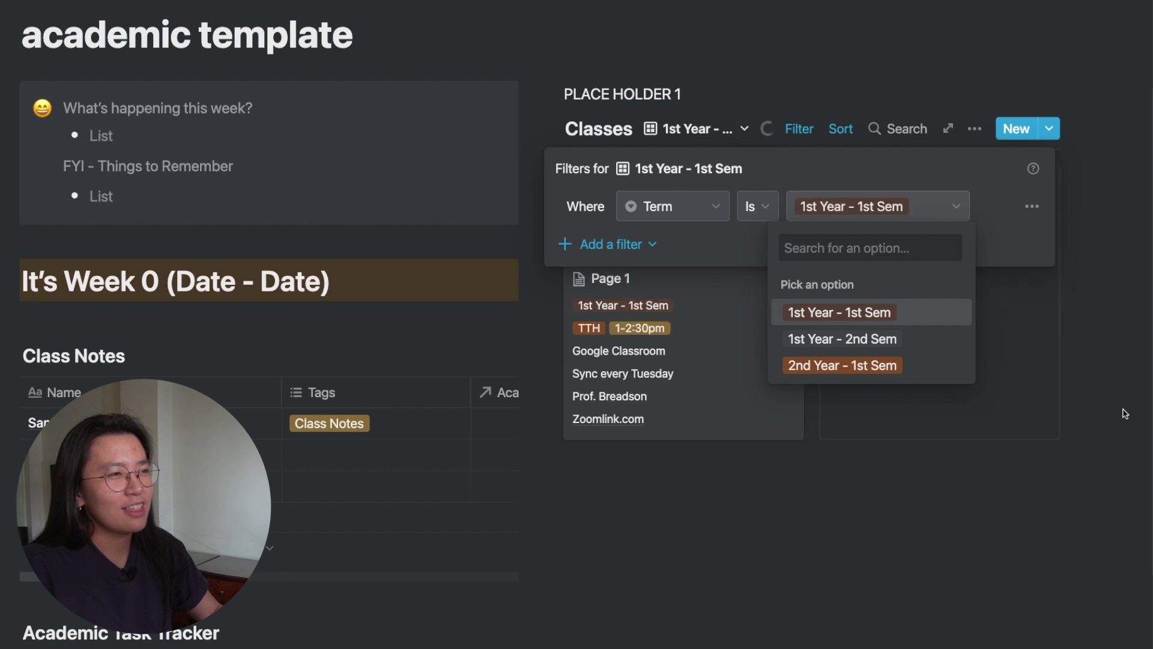
Filter the 1st Year - 2nd Sem view of the Classes database to entries whose Term is 1st Year - 2nd Sem
key(Escape)
key(Escape)
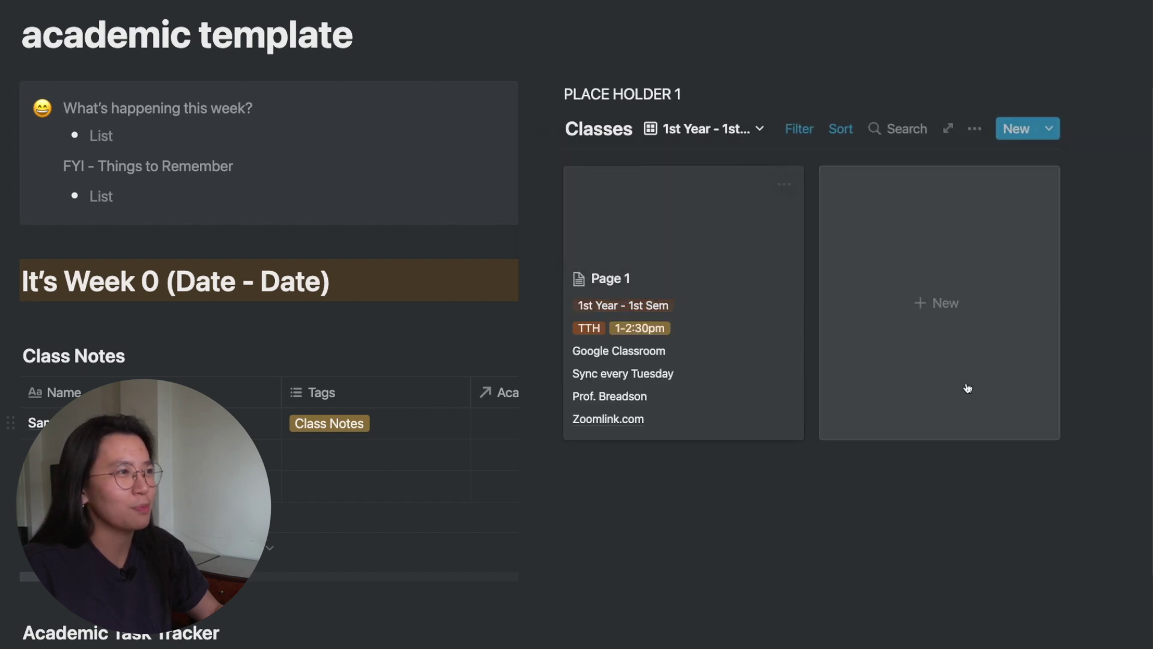
click(733, 133)
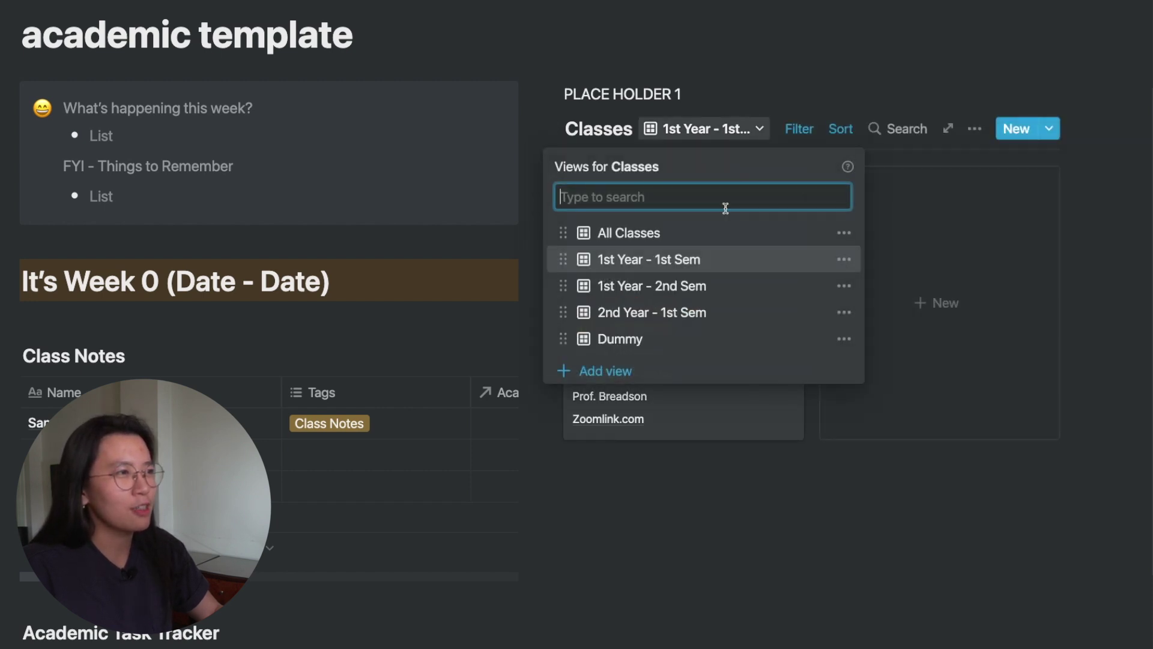
click(717, 294)
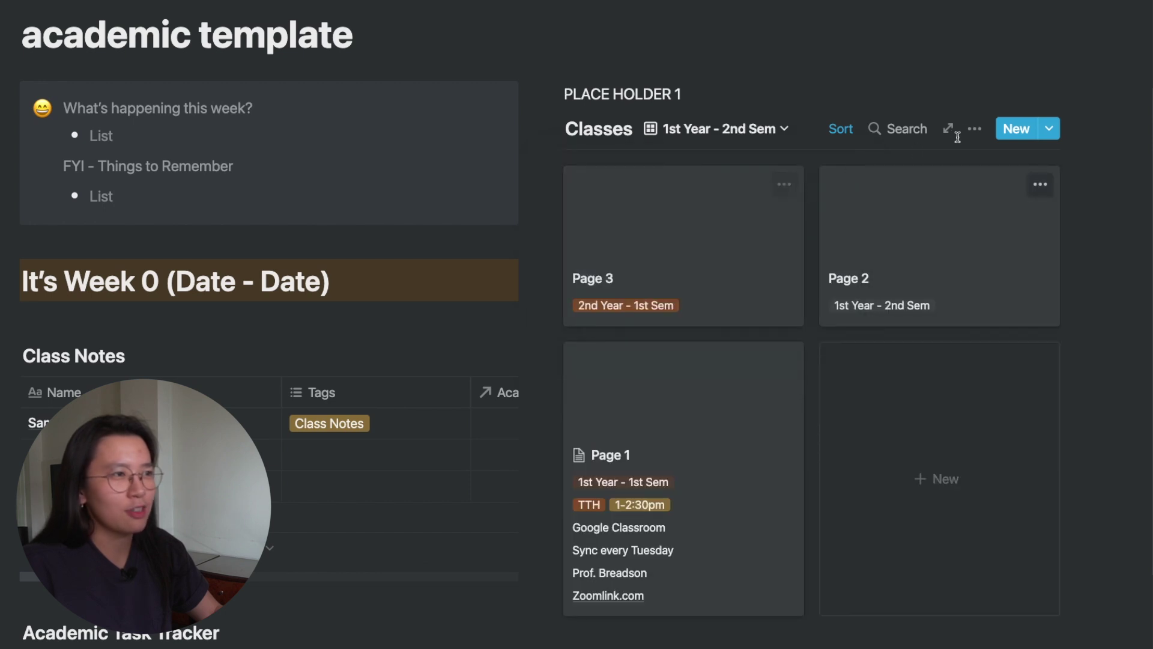
click(801, 129)
click(631, 518)
click(839, 206)
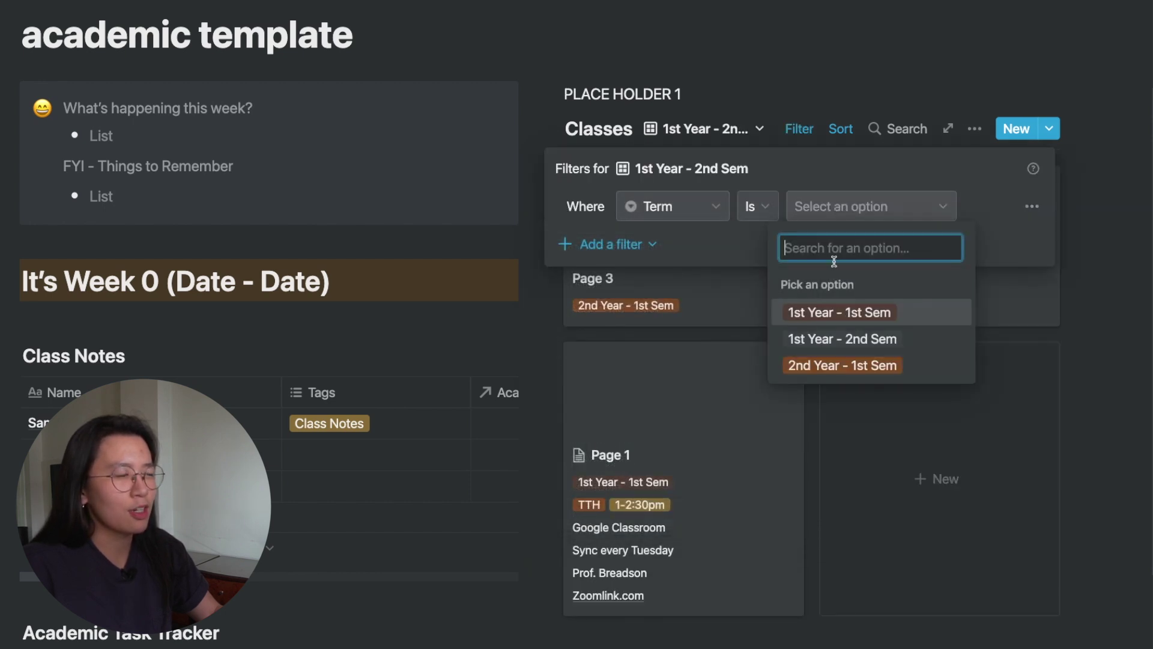
click(839, 339)
click(677, 81)
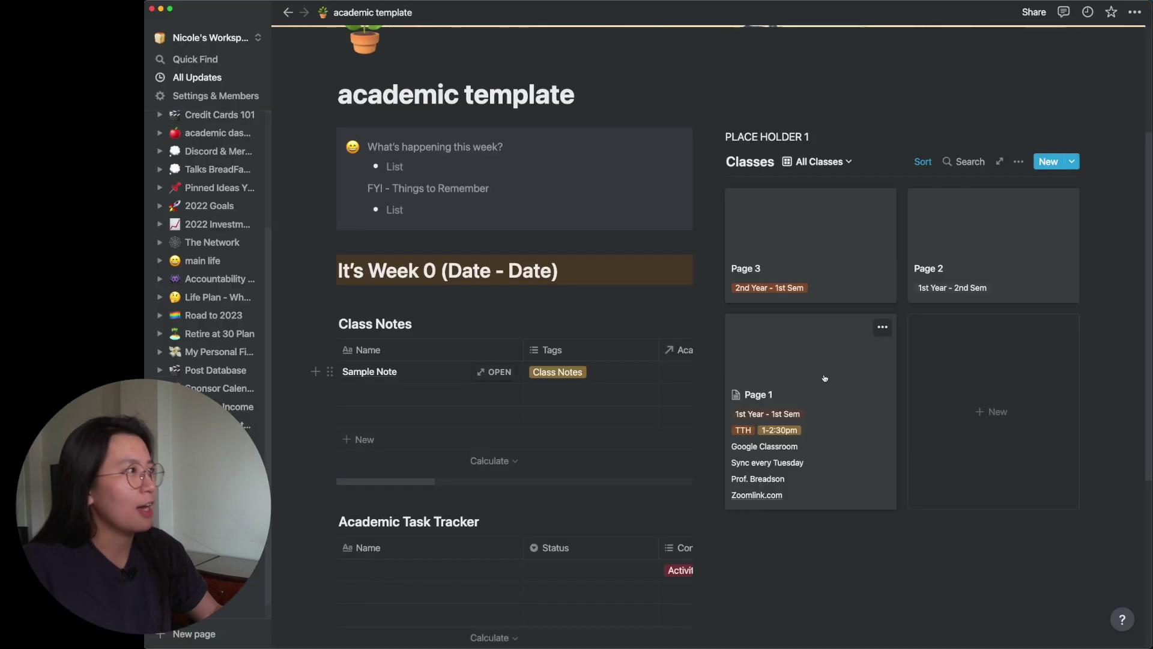
Add cover images to the Page 1, Page 2 and Page 3 entries in Classes
click(824, 378)
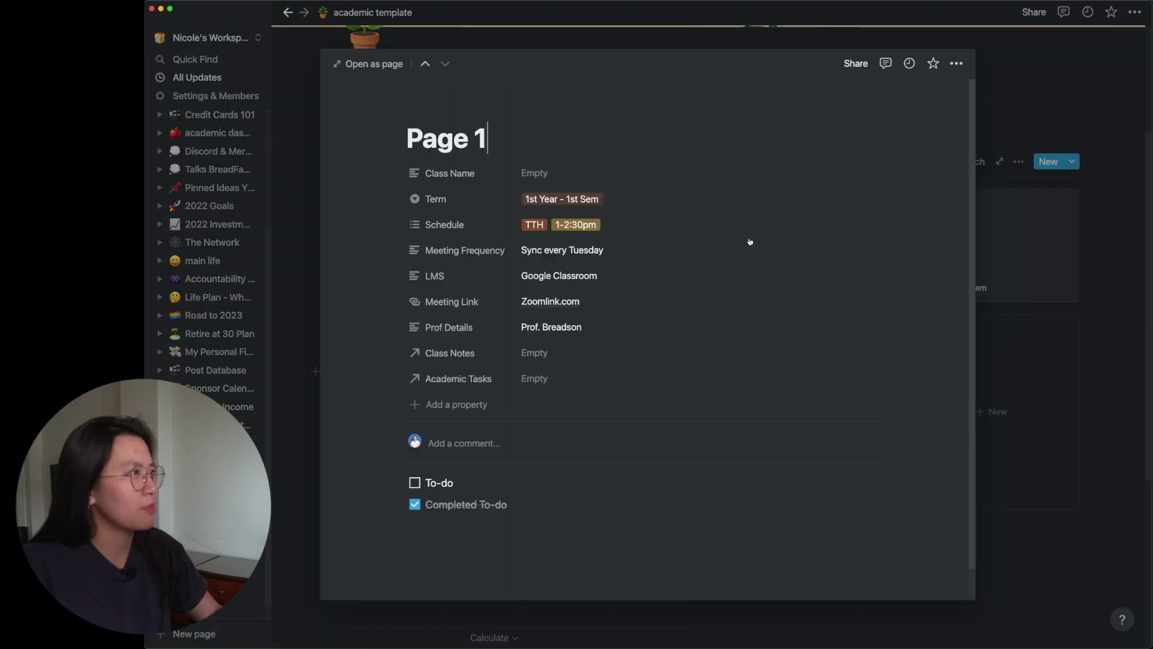
key(super+shift+j)
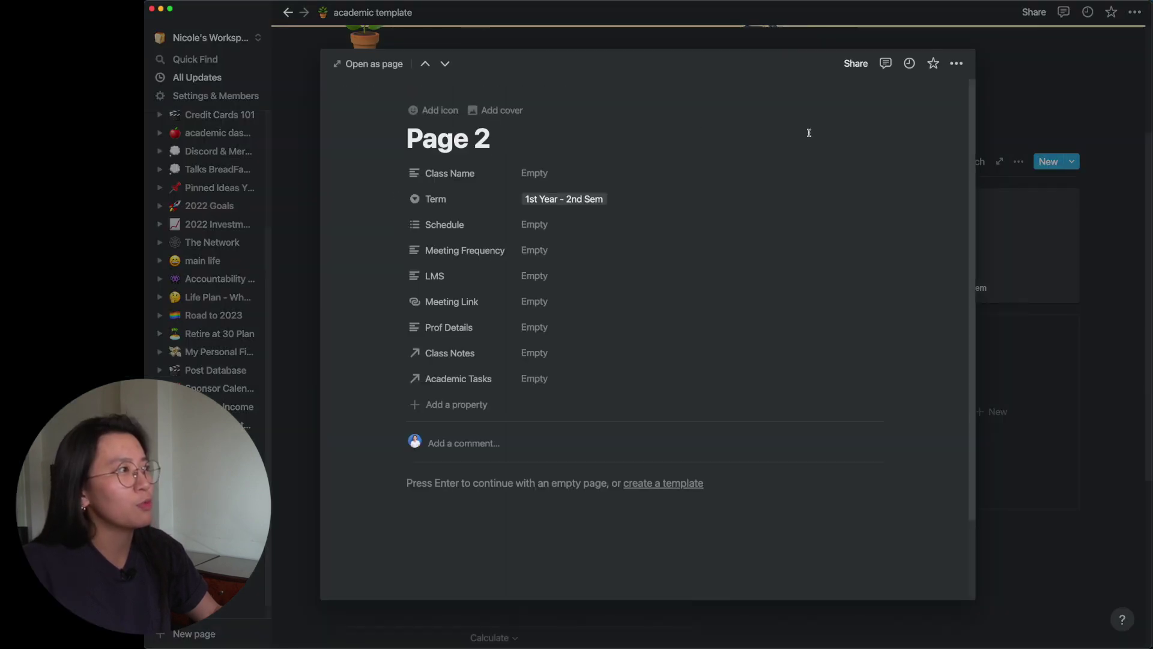
click(503, 110)
key(Escape)
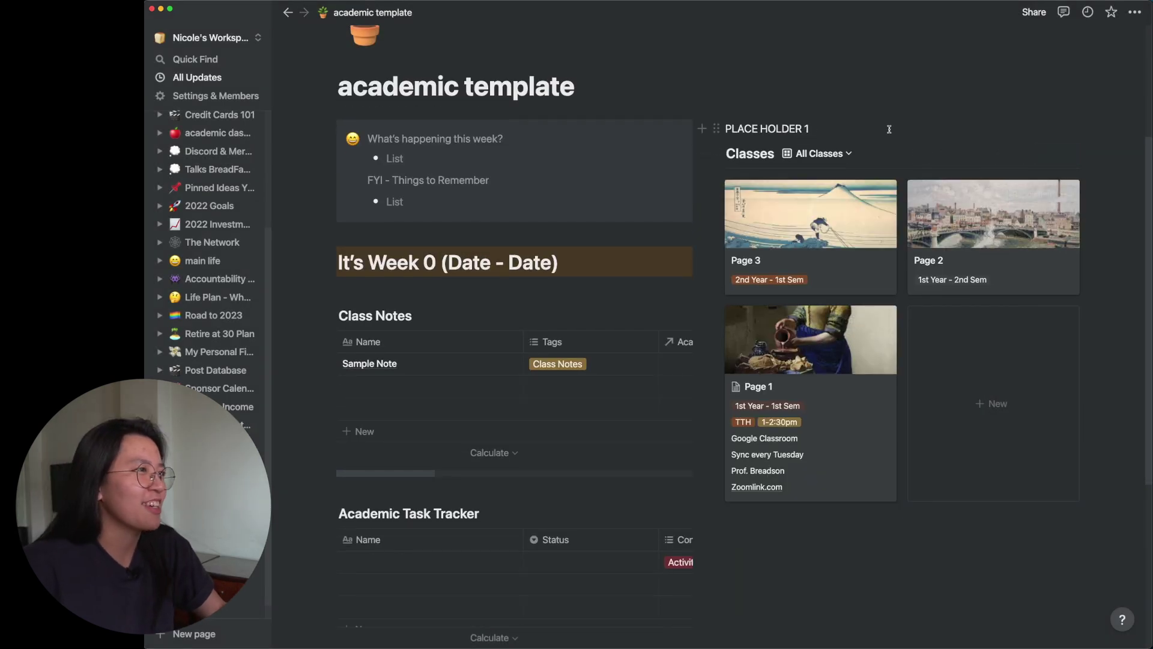
Delete the PLACE HOLDER 1 text and narrow the Classes column so its cards stack in one column
key(BackSpace)
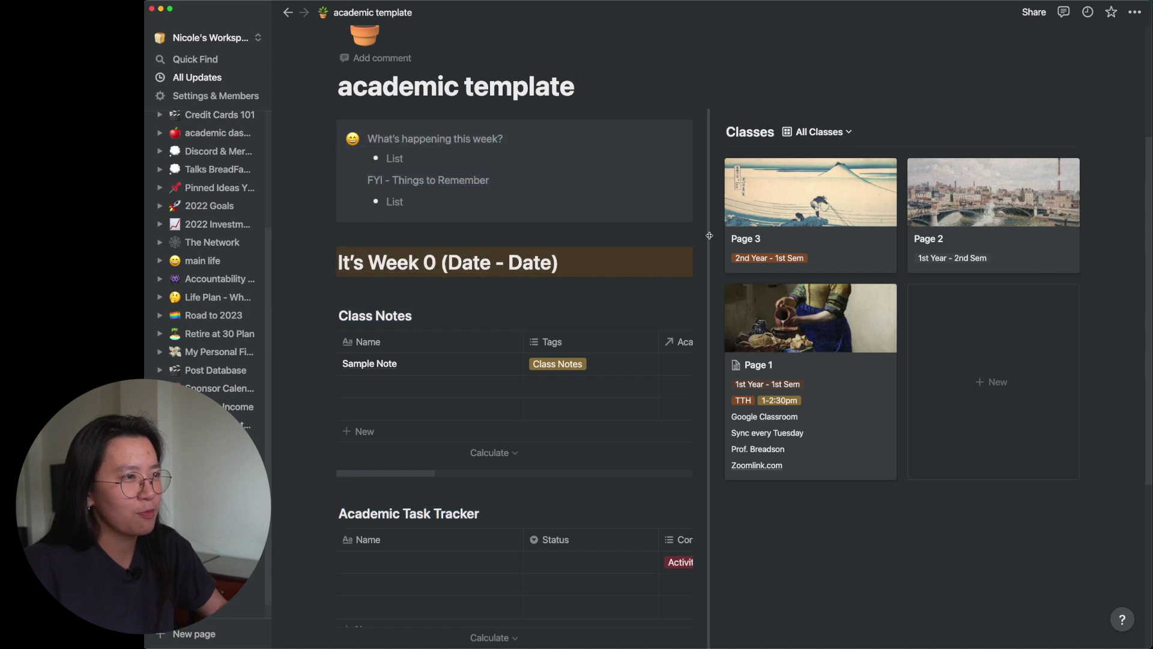
drag(774, 239, 876, 228)
scroll(541, 240, down, 3)
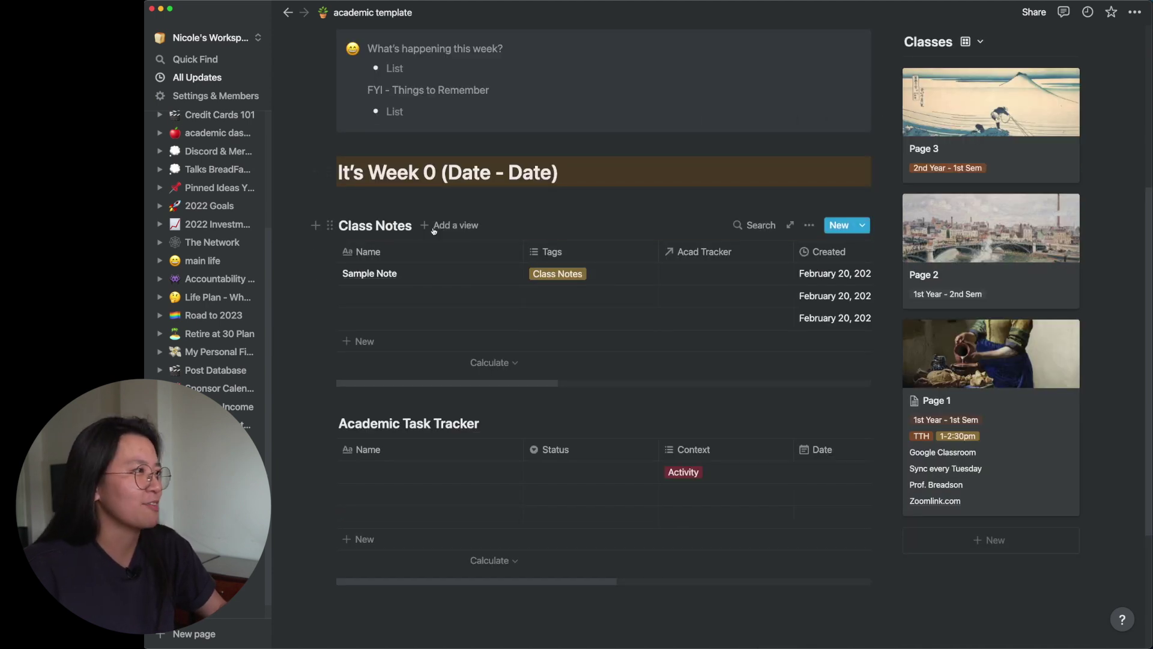
Add a table view named Dummy to the Class Notes database
click(469, 227)
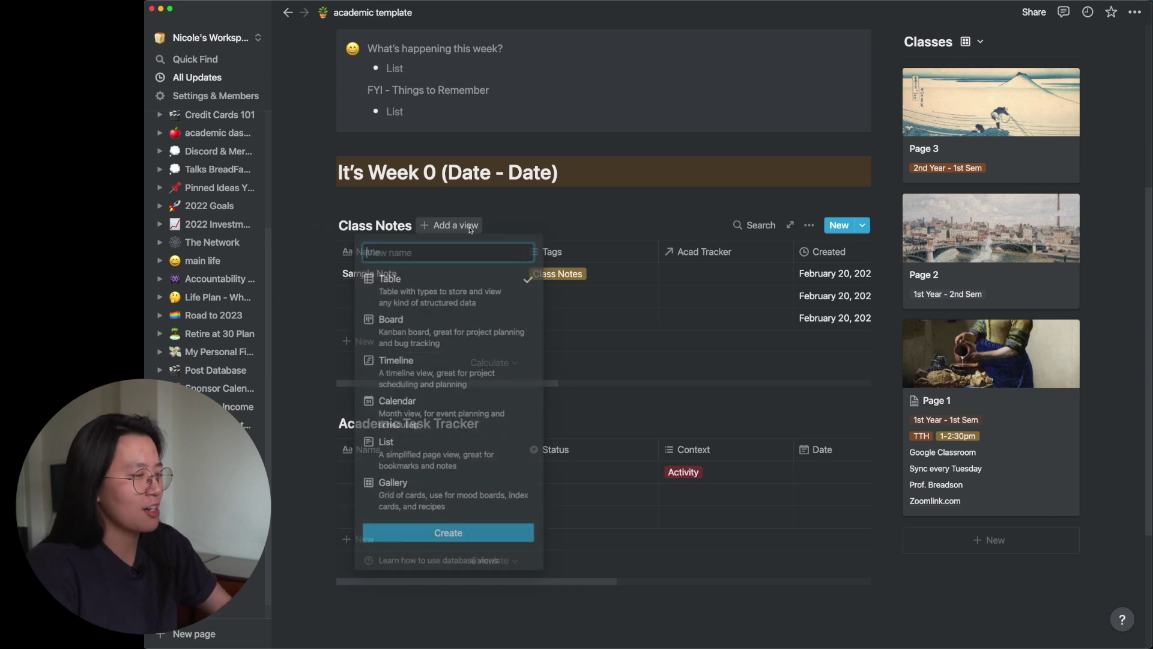
text(Dummy)
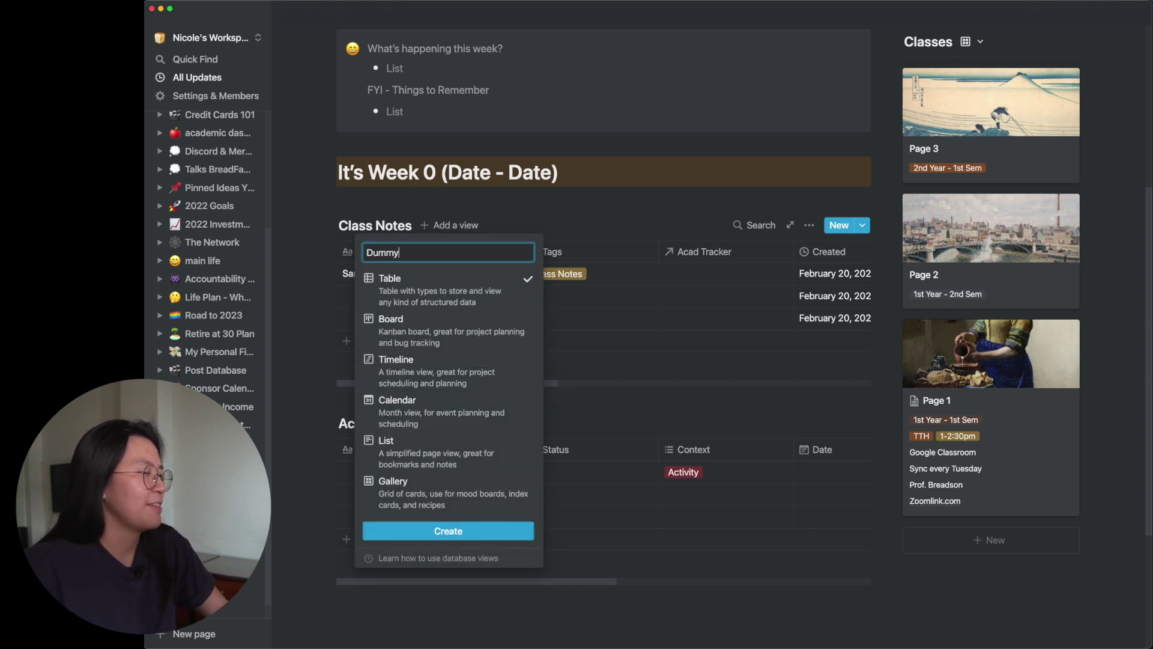
key(Return)
Rename the original Table view of Class Notes as Open Notes - All Classes
click(449, 225)
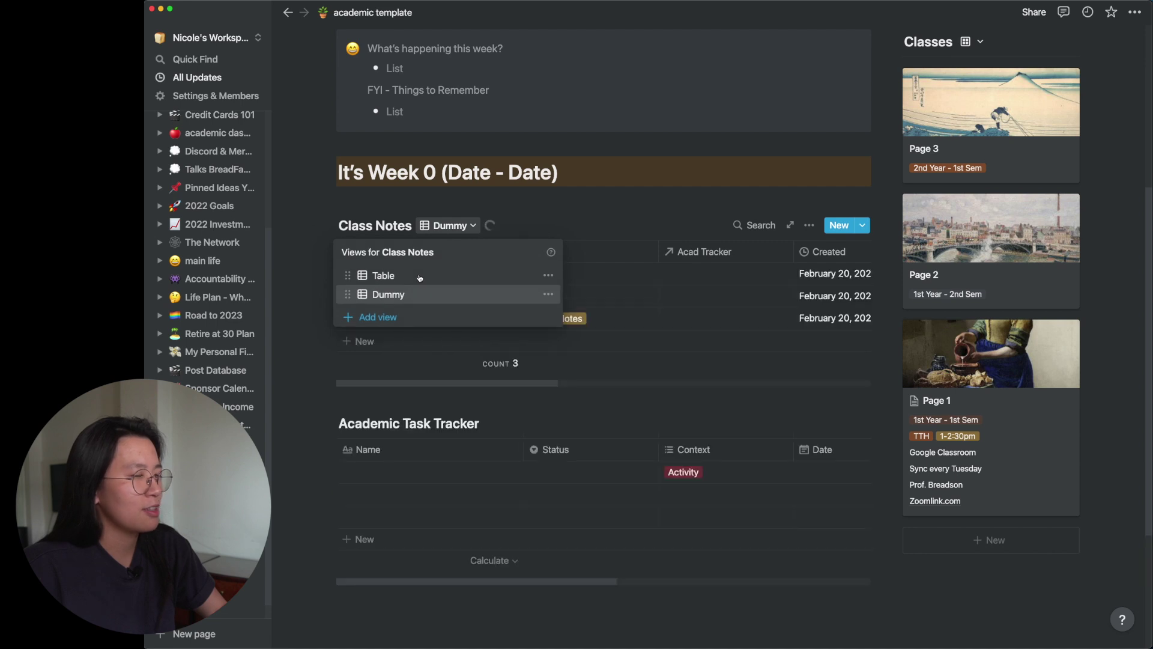
click(385, 275)
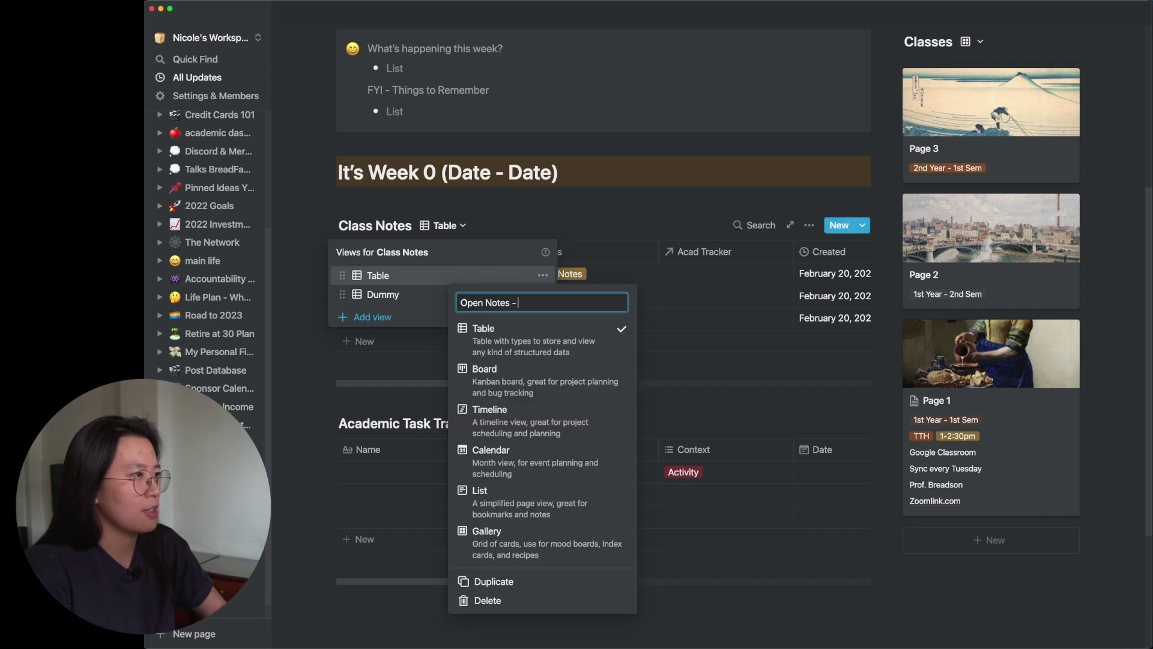
text(lasses)
key(Return)
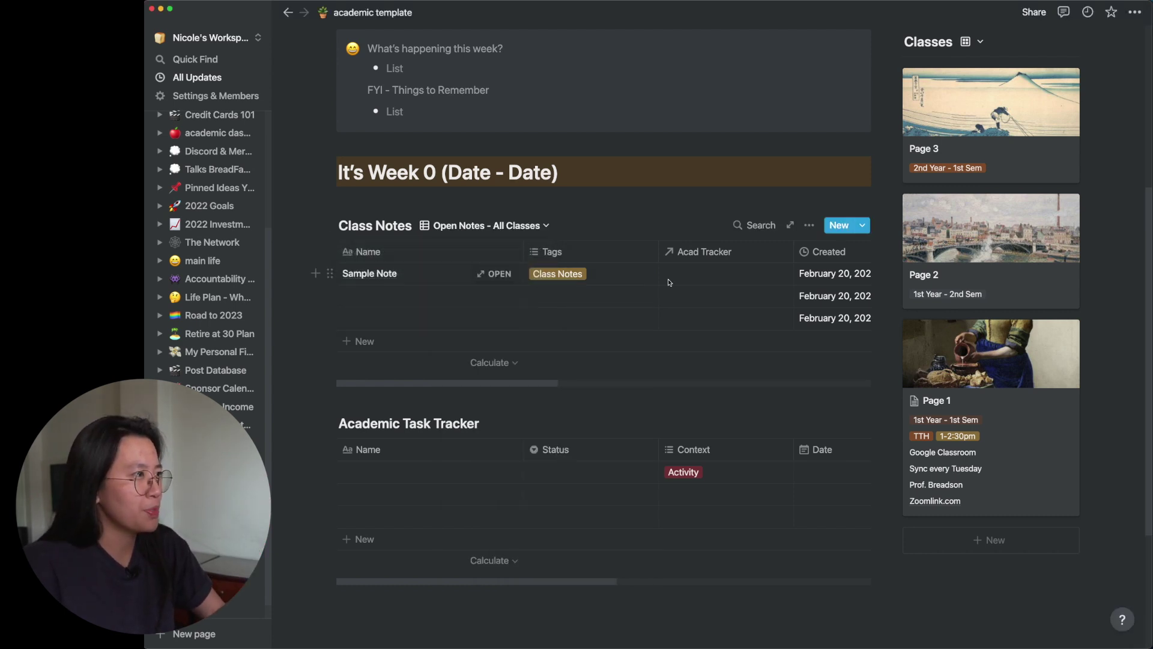
Reorder the Class Notes properties to Status, Name, Subject, Tags, Date, Note Summary, Last Edited, Acad Tracker, Created
click(809, 226)
click(858, 344)
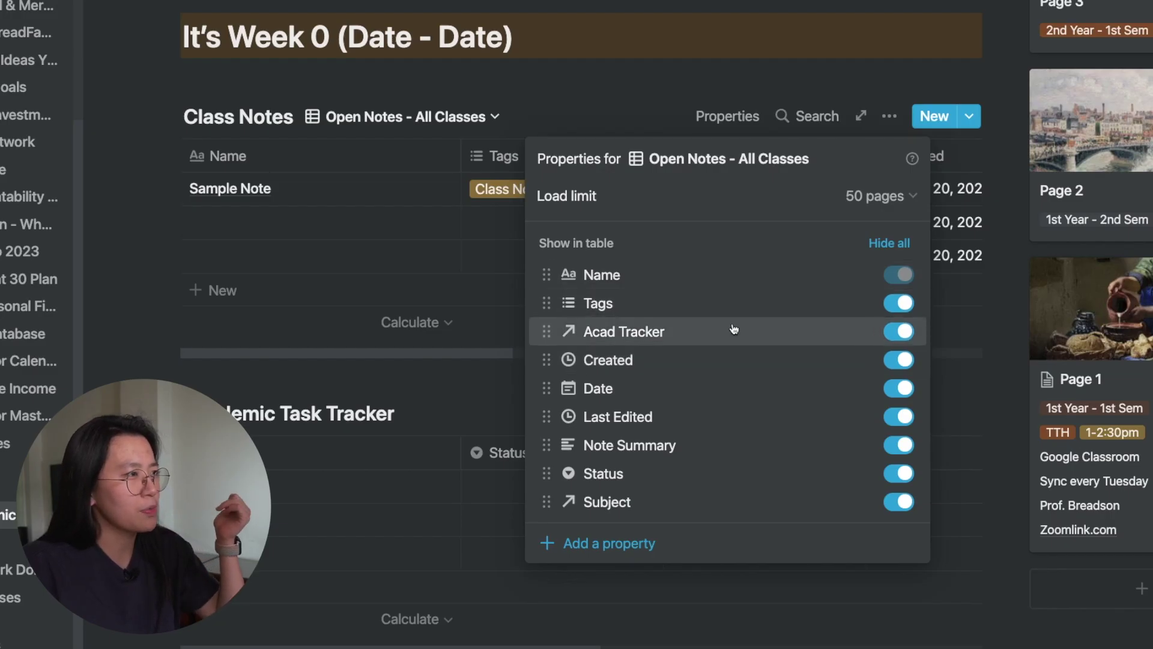
drag(682, 472, 634, 276)
drag(597, 502, 619, 332)
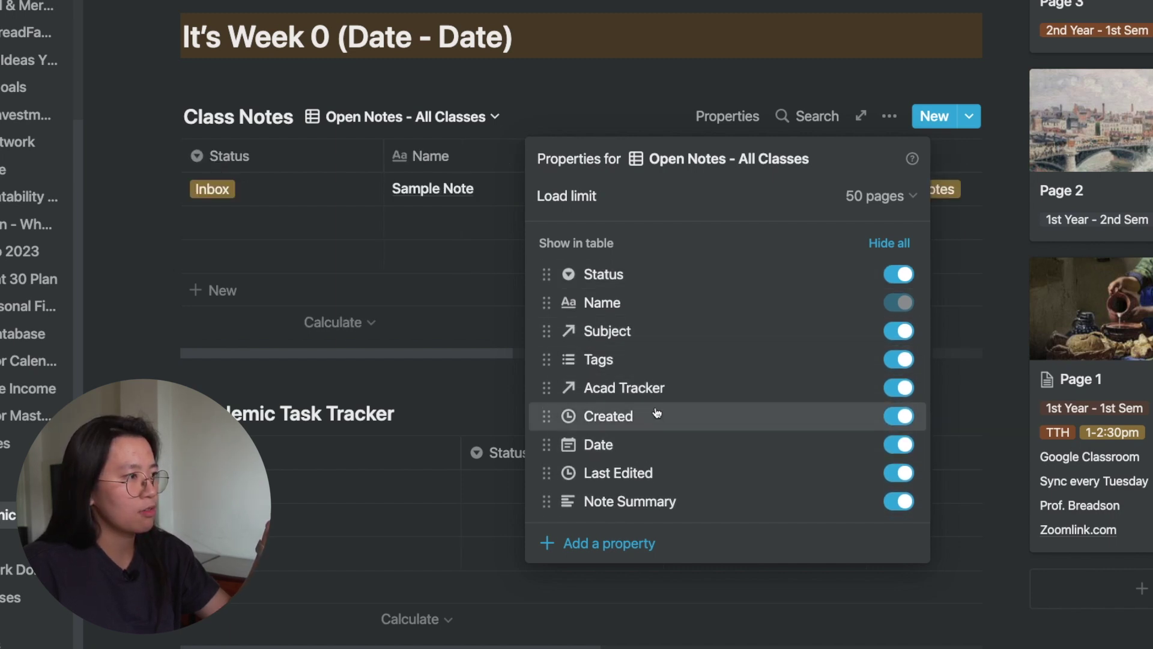
drag(656, 444, 645, 386)
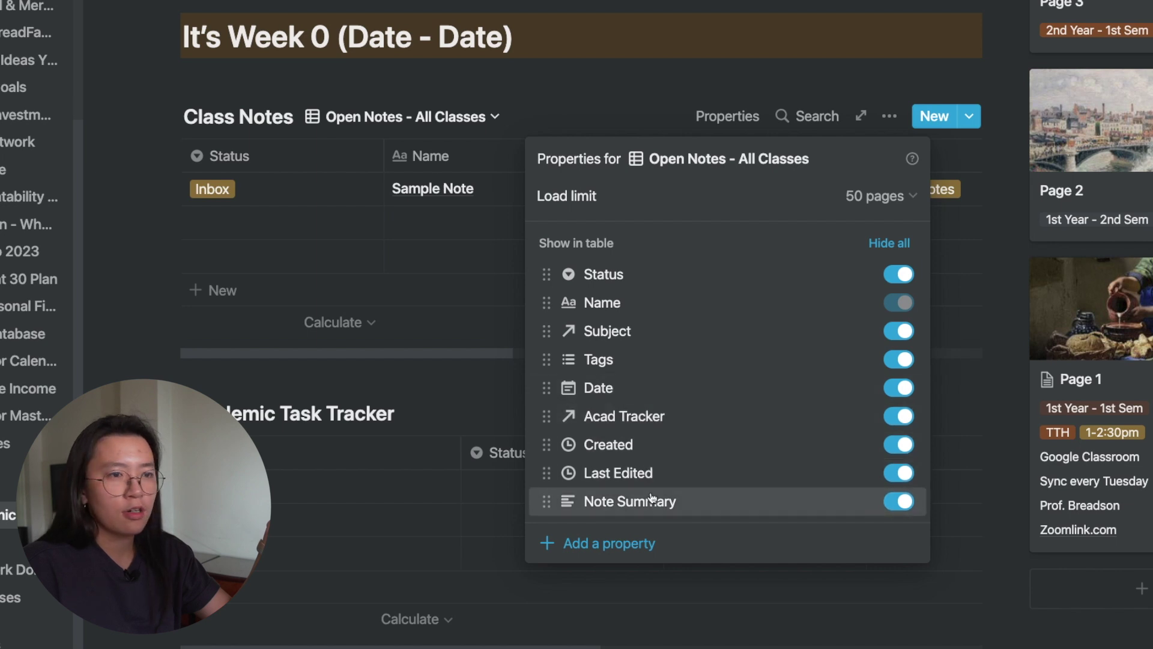
drag(642, 502, 643, 411)
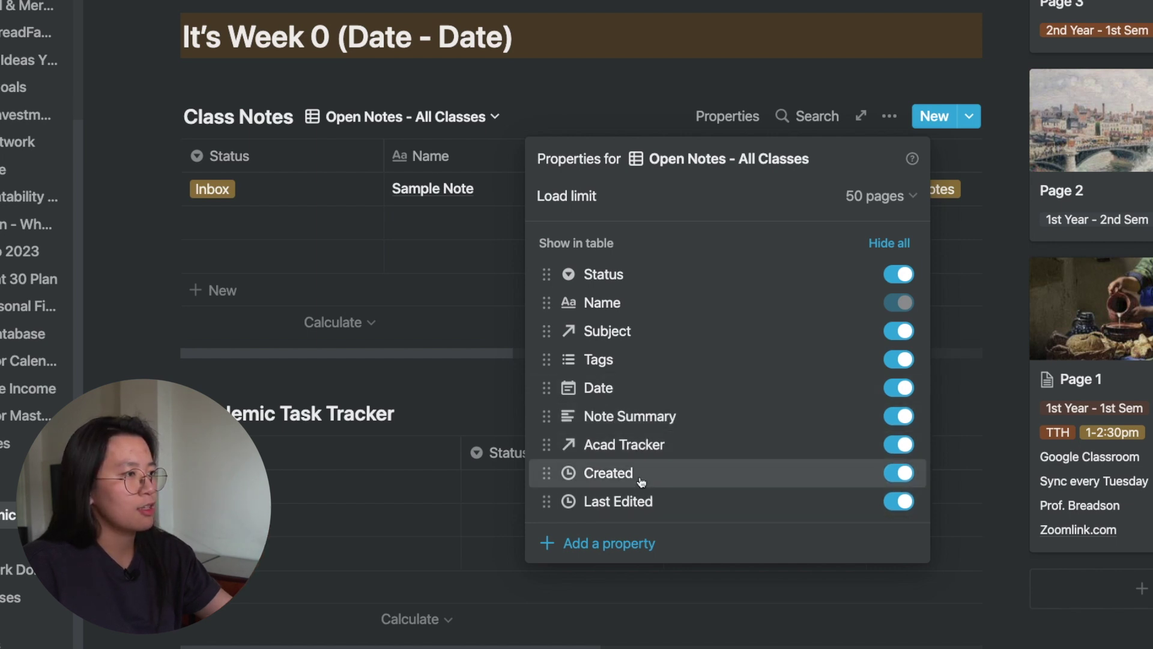
drag(638, 501, 634, 445)
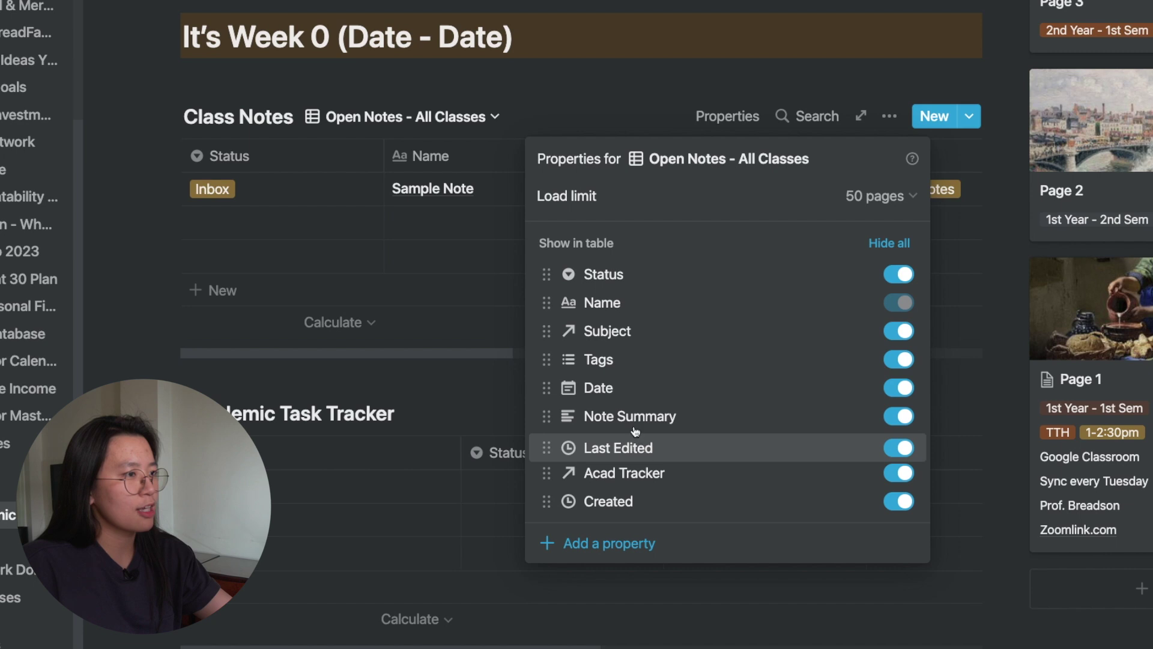
Hide the Created property and narrow the columns of the Class Notes table
click(898, 501)
key(Escape)
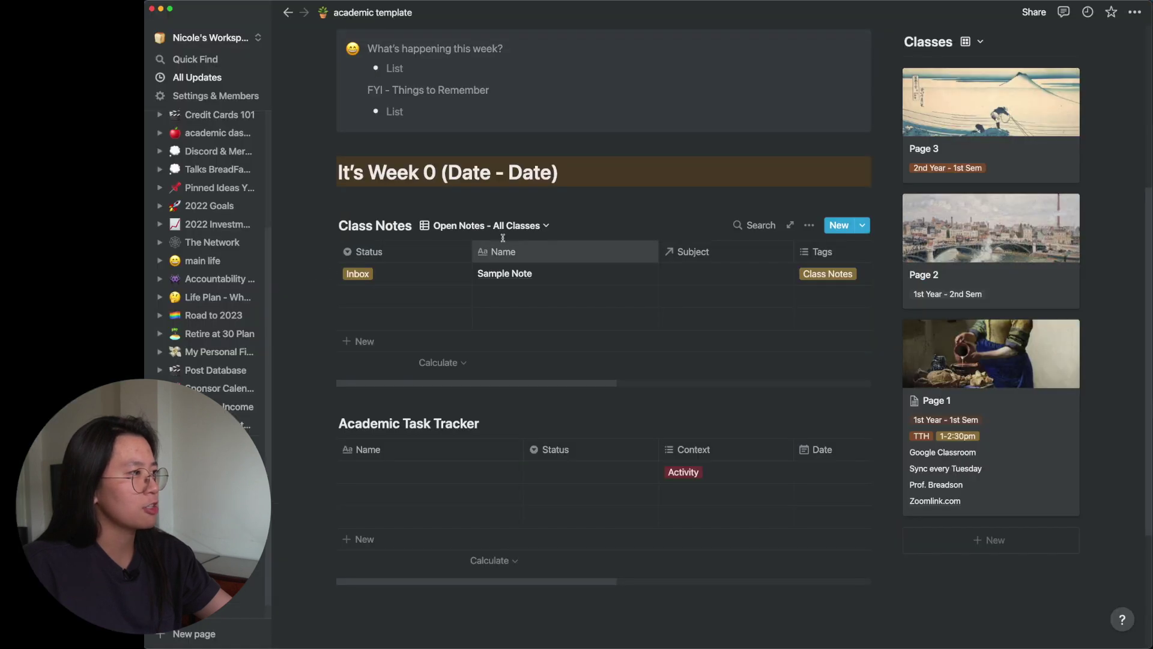
drag(470, 253, 404, 252)
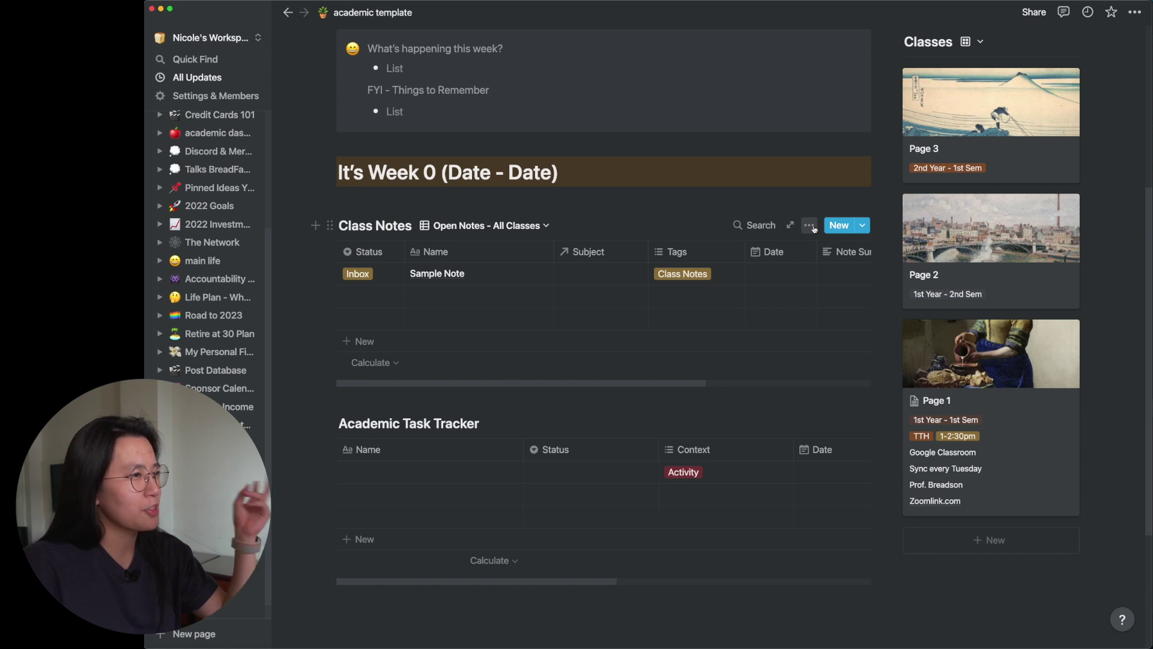
Add a filter group to the Open Notes - All Classes view with the condition Status is Open
click(812, 227)
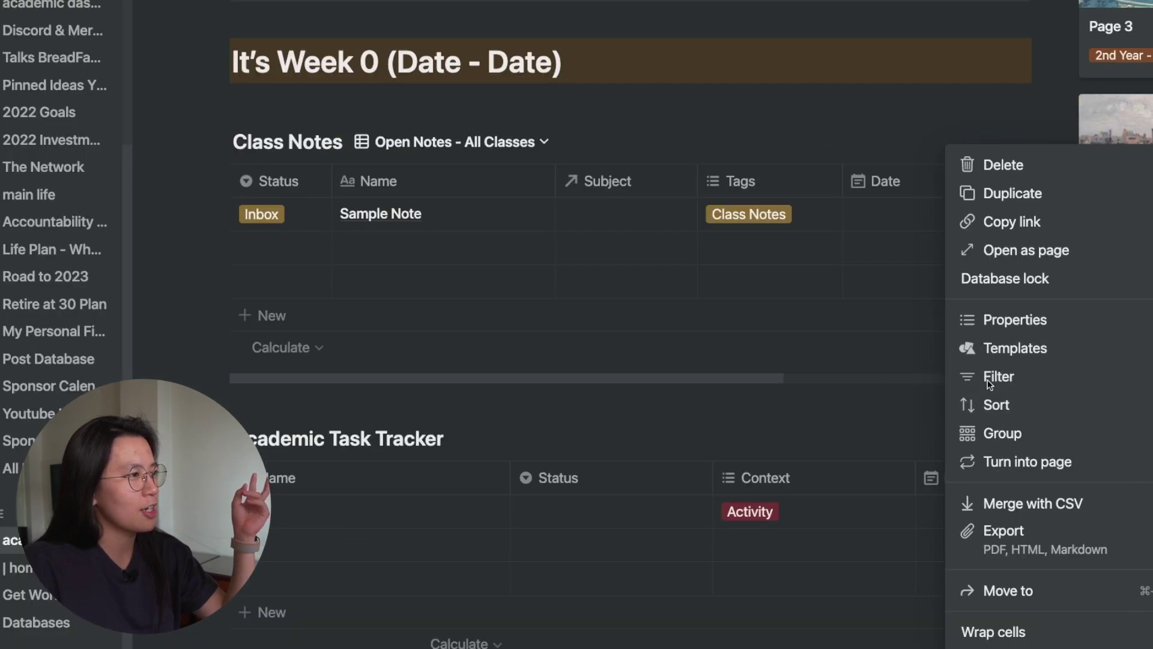
click(989, 378)
click(677, 336)
click(609, 394)
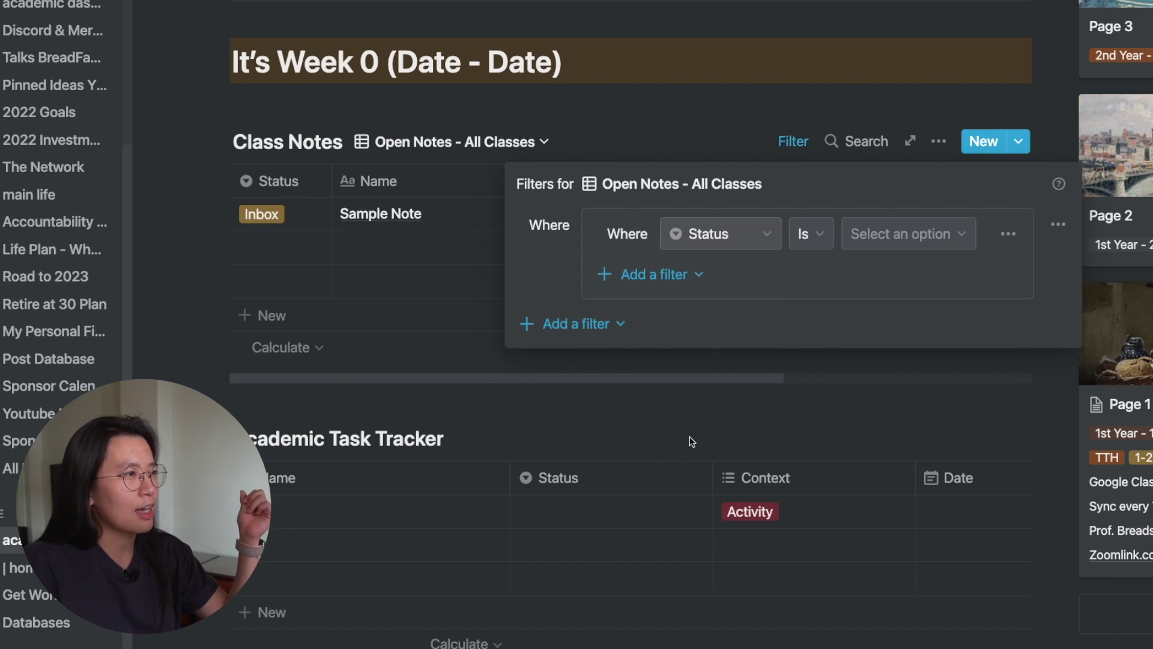
click(888, 236)
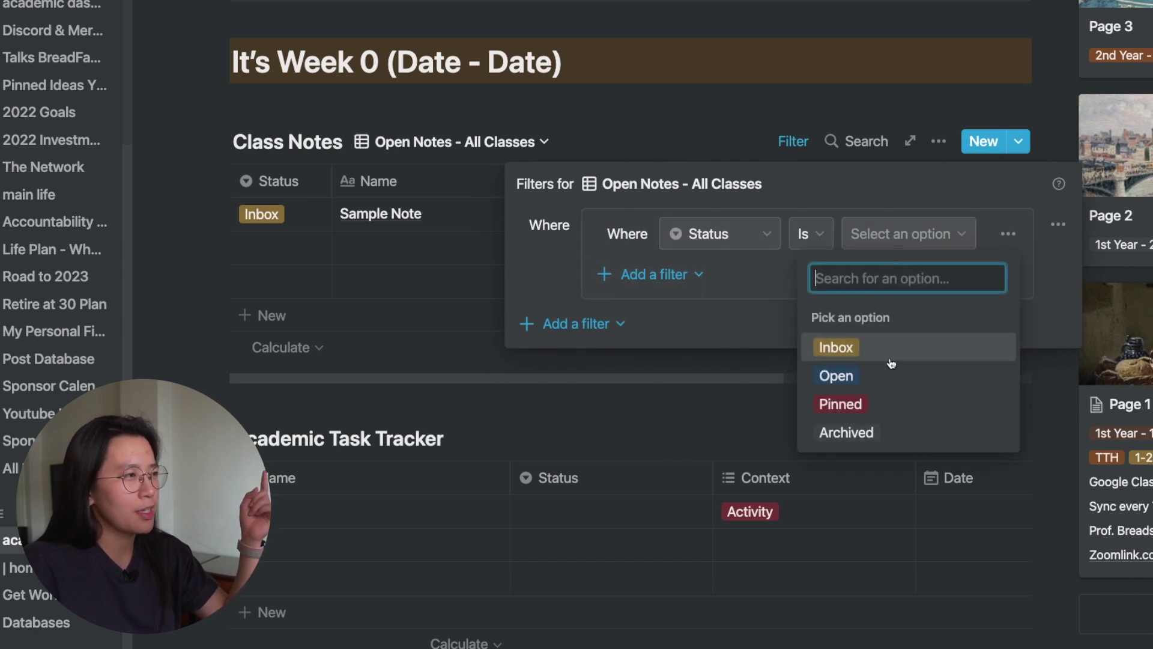
click(882, 377)
Add an Or condition to the filter group so that Status is Pinned also matches
click(670, 273)
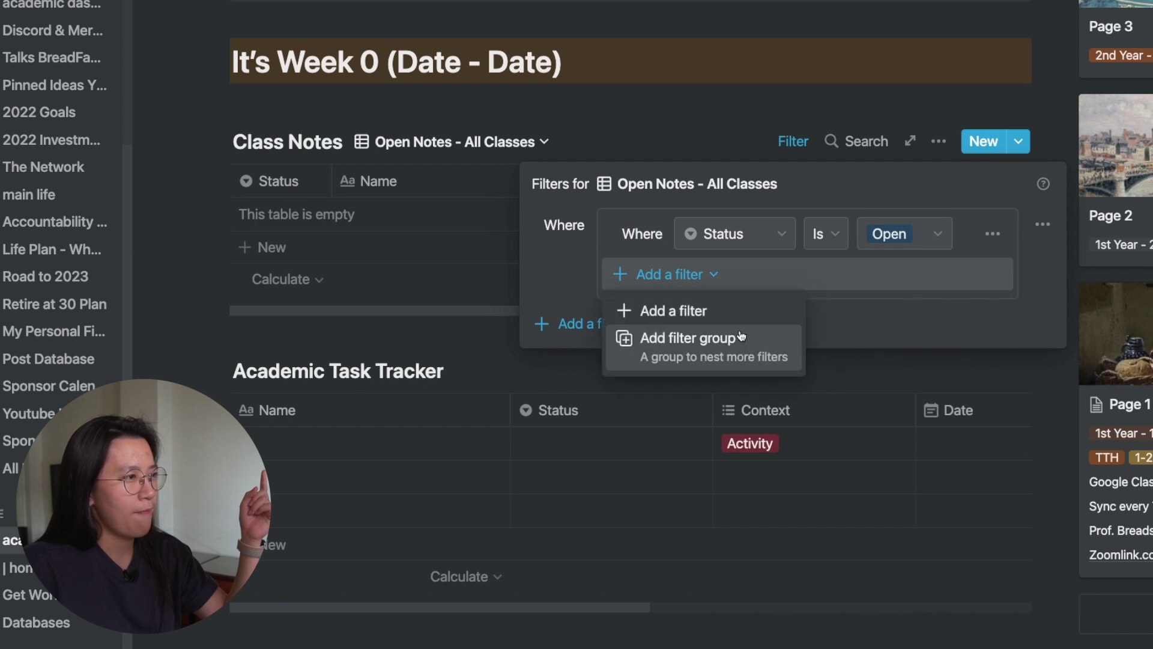
click(727, 311)
click(903, 273)
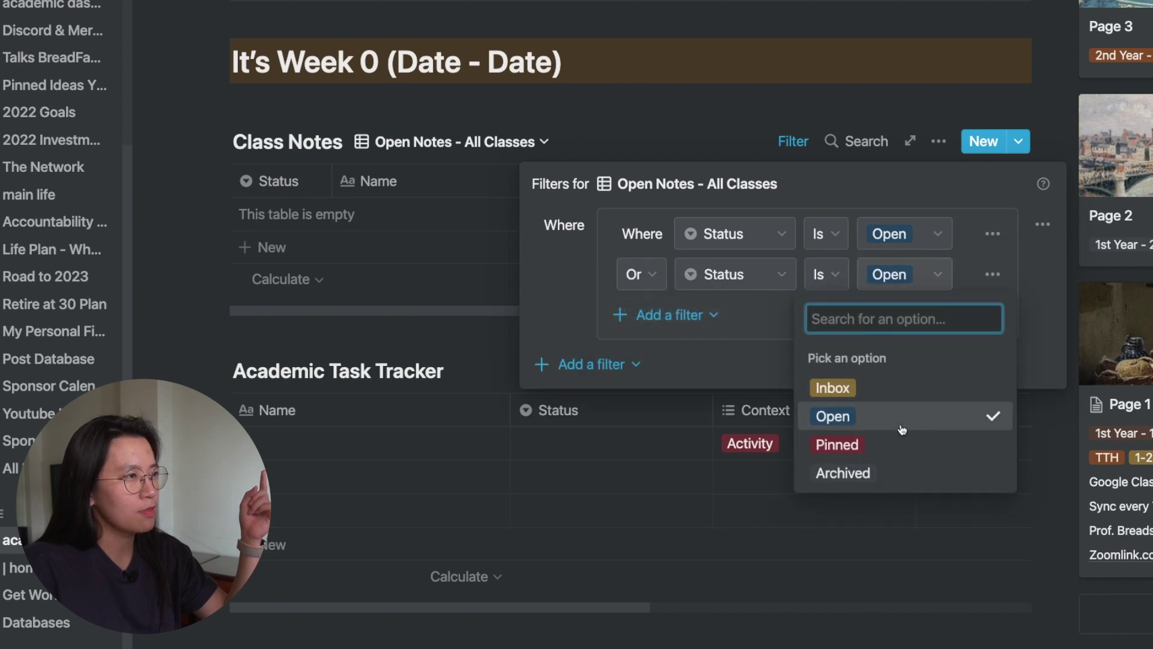
click(837, 444)
Sort the Open Notes - All Classes view by Status descending, with Date as the second sort
click(788, 138)
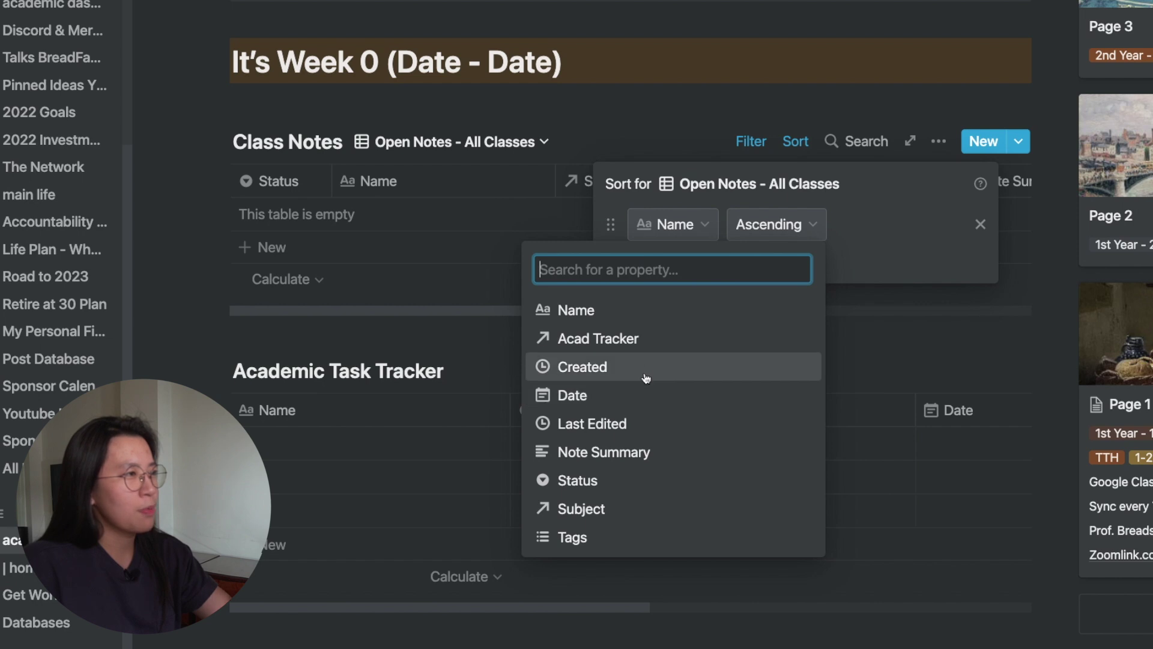
click(628, 480)
click(793, 227)
click(774, 273)
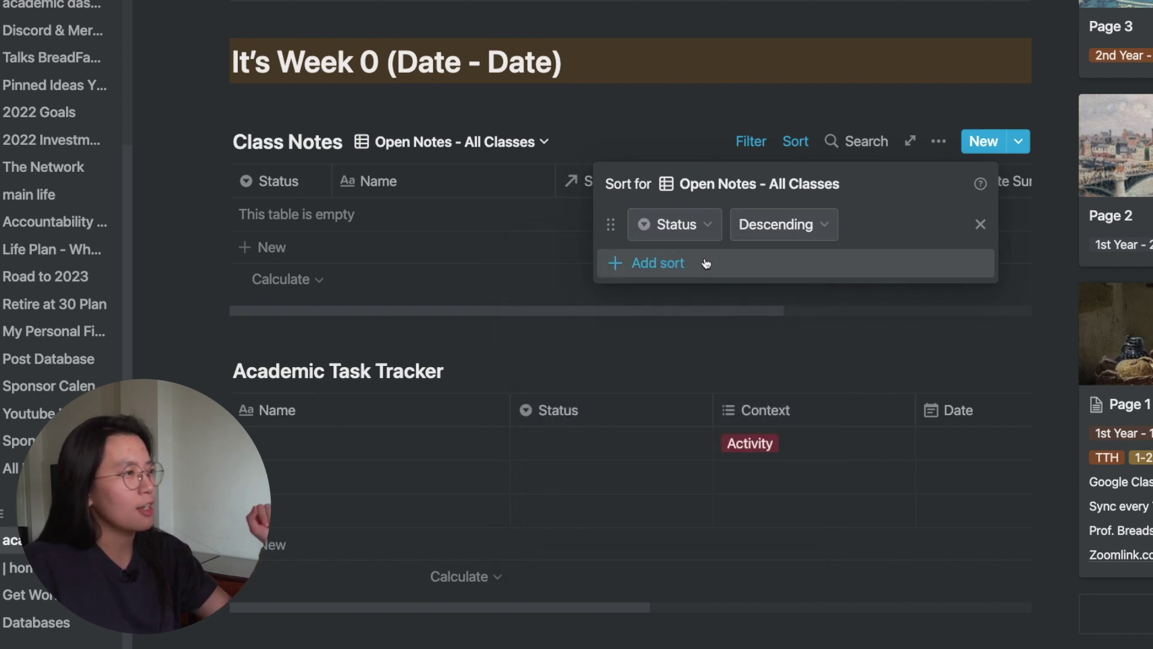
click(706, 263)
click(765, 264)
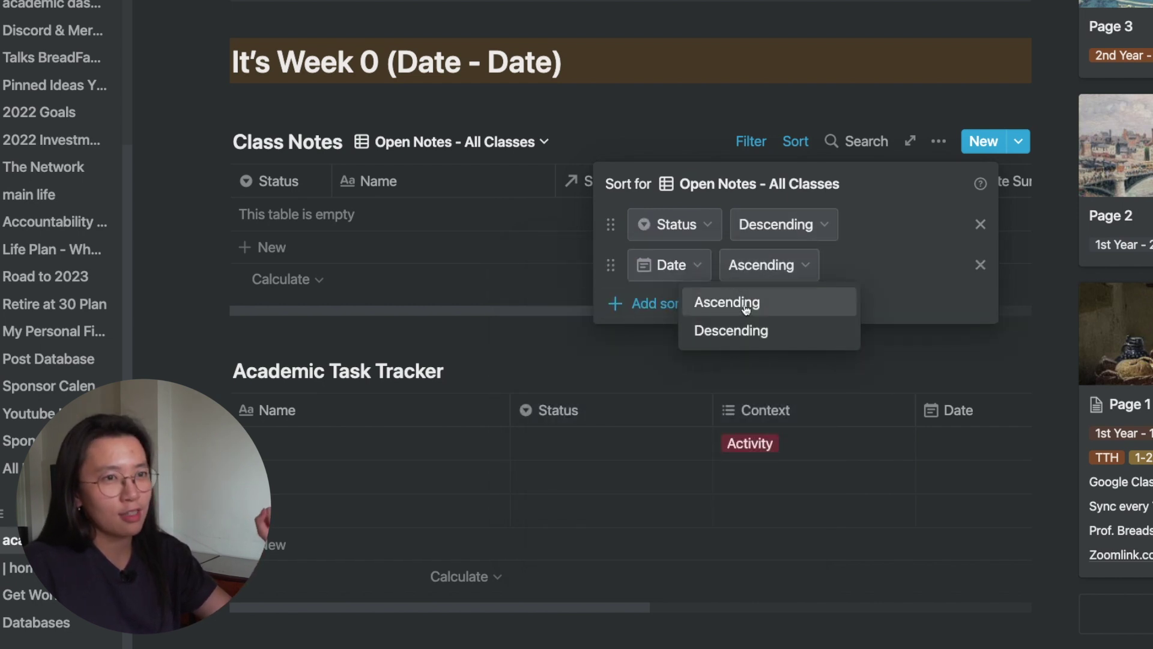
Duplicate the Open Notes - All Classes view and rename the copy as Active Notes - All Classes
click(455, 142)
click(454, 142)
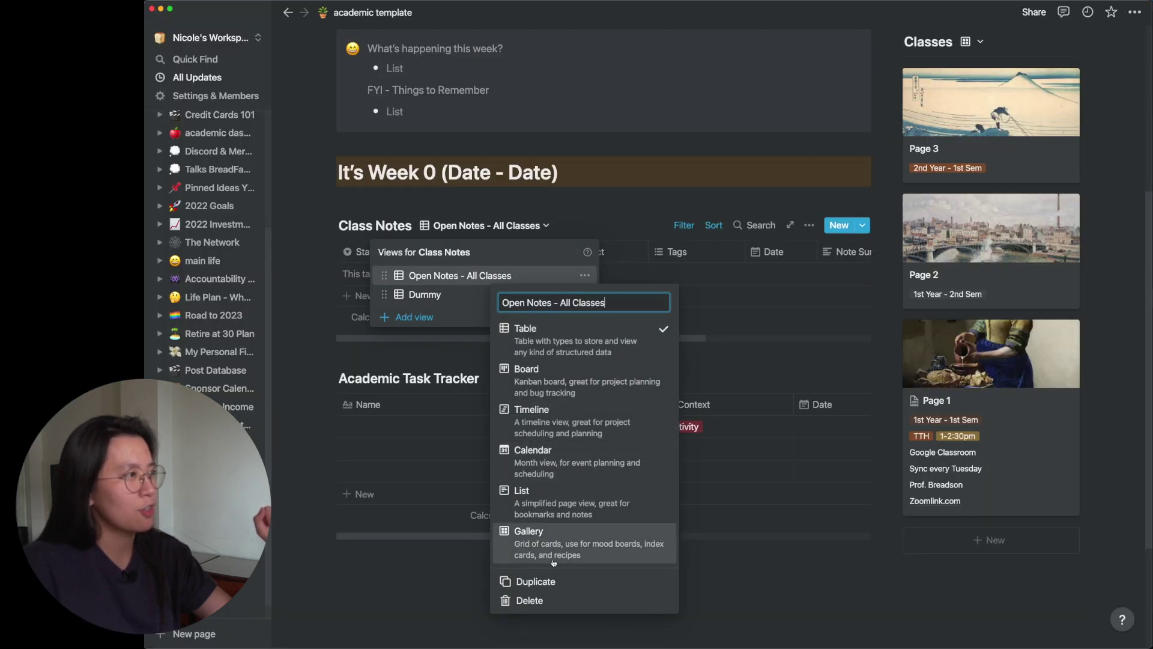
click(577, 581)
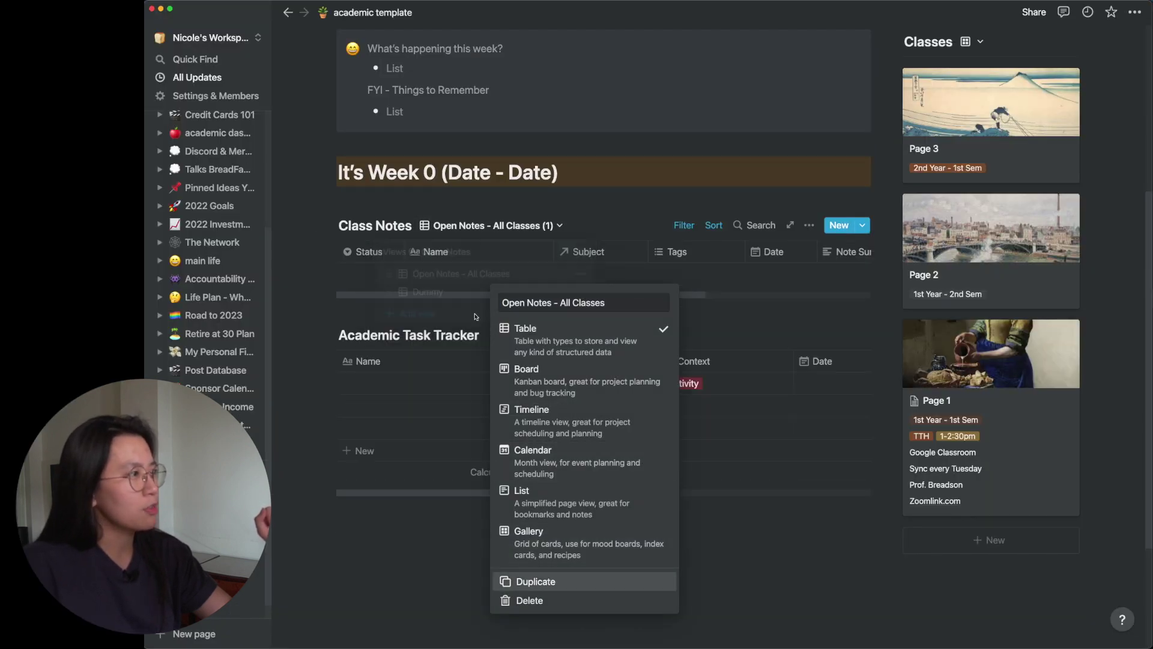
click(524, 227)
click(591, 319)
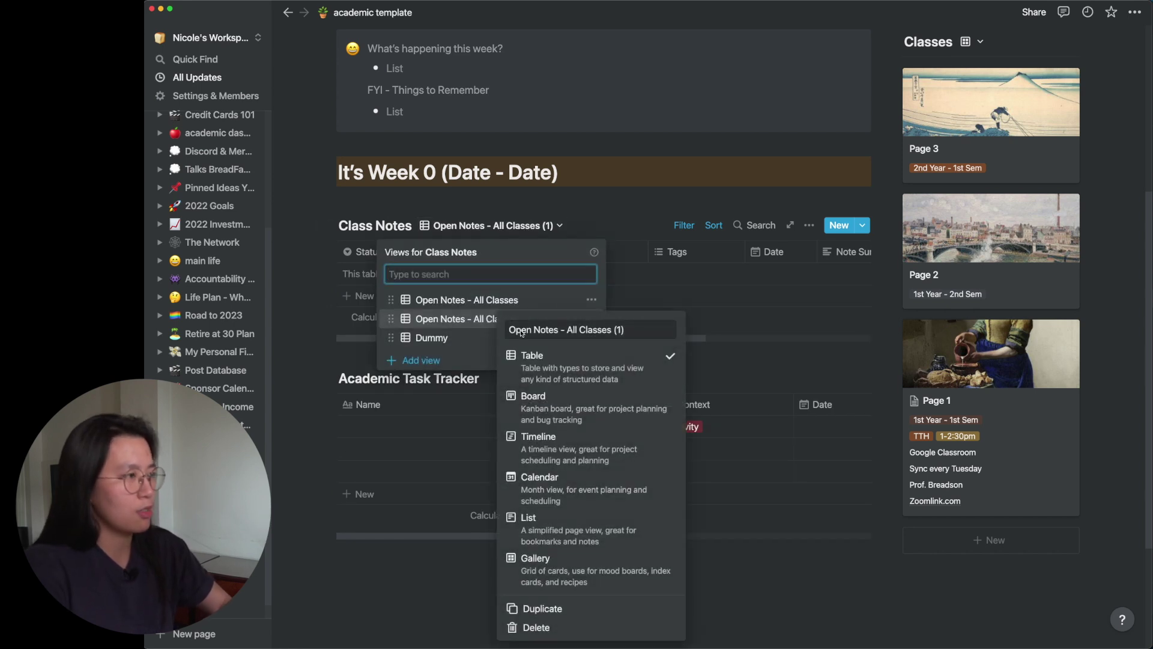
text(Active Notes - All Classes (1))
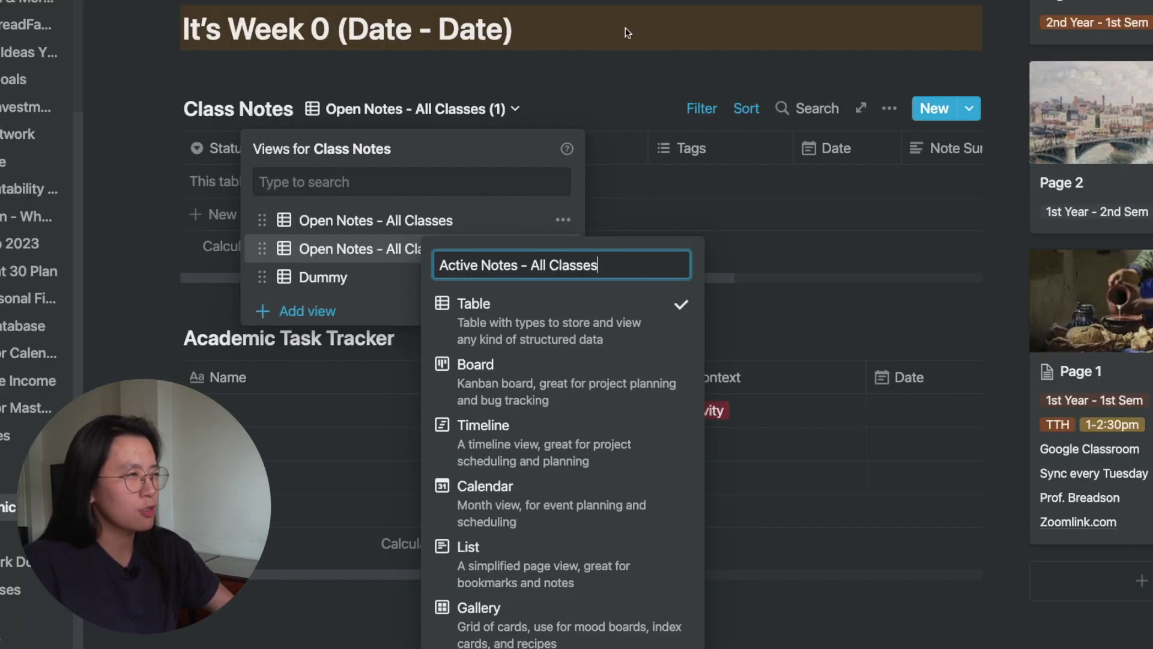
key(Return)
Set the Active Notes - All Classes filter to Status is Inbox, Open or Pinned
click(701, 109)
click(702, 109)
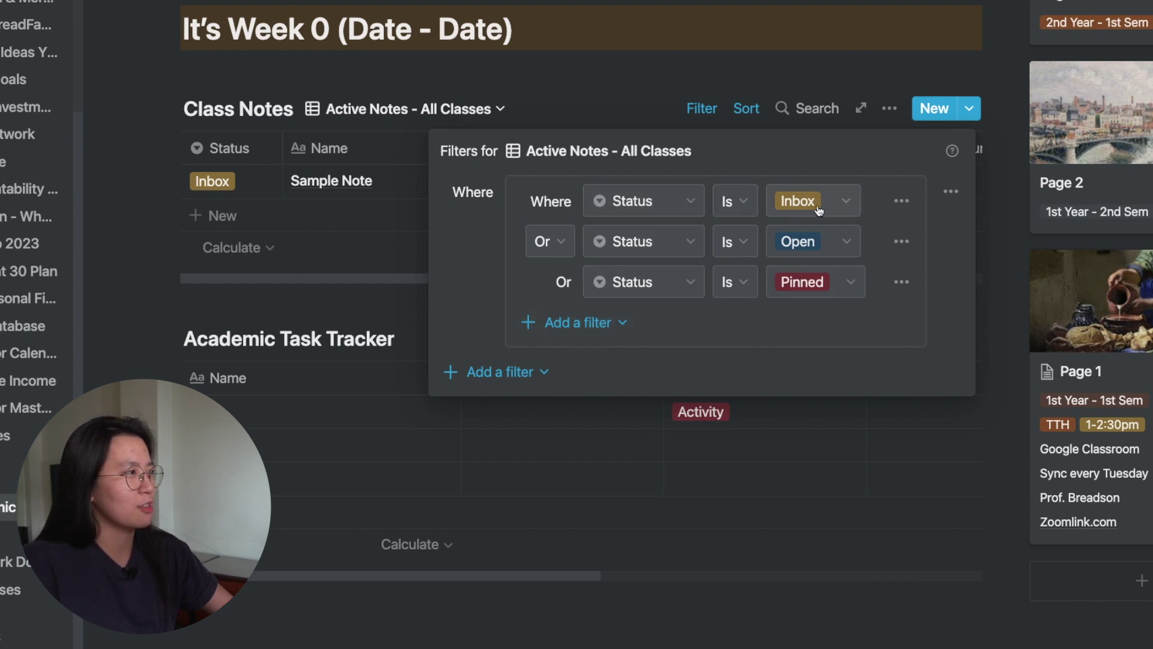
Add a new blank note to the Active Notes - All Classes view of Class Notes
key(Escape)
click(252, 217)
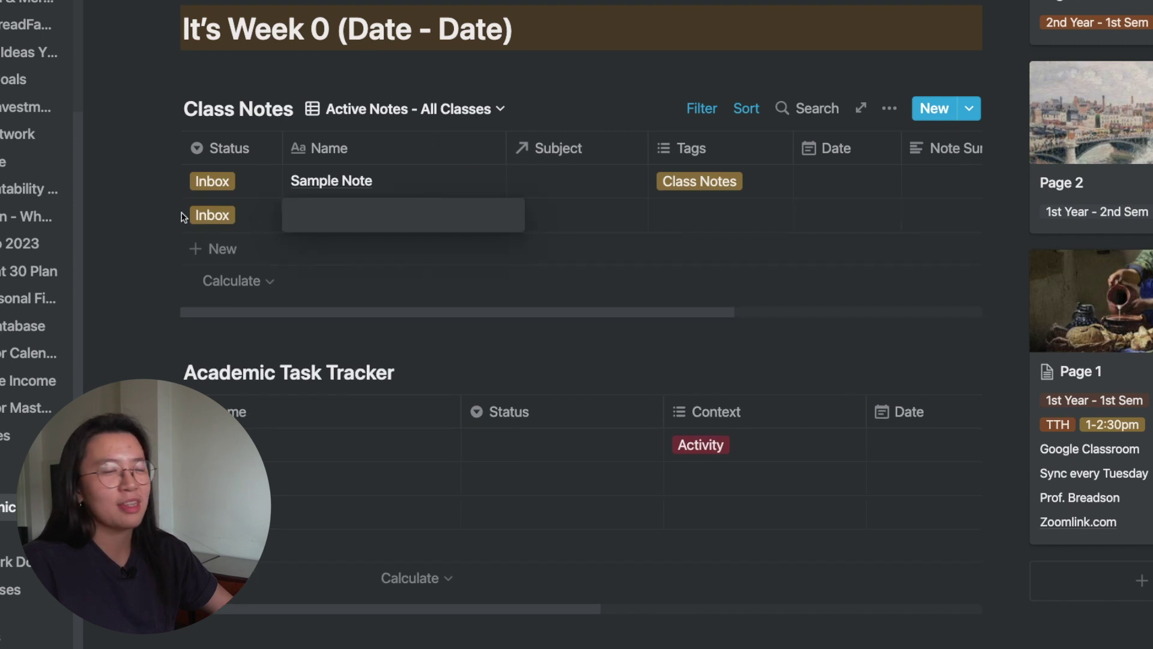
key(Escape)
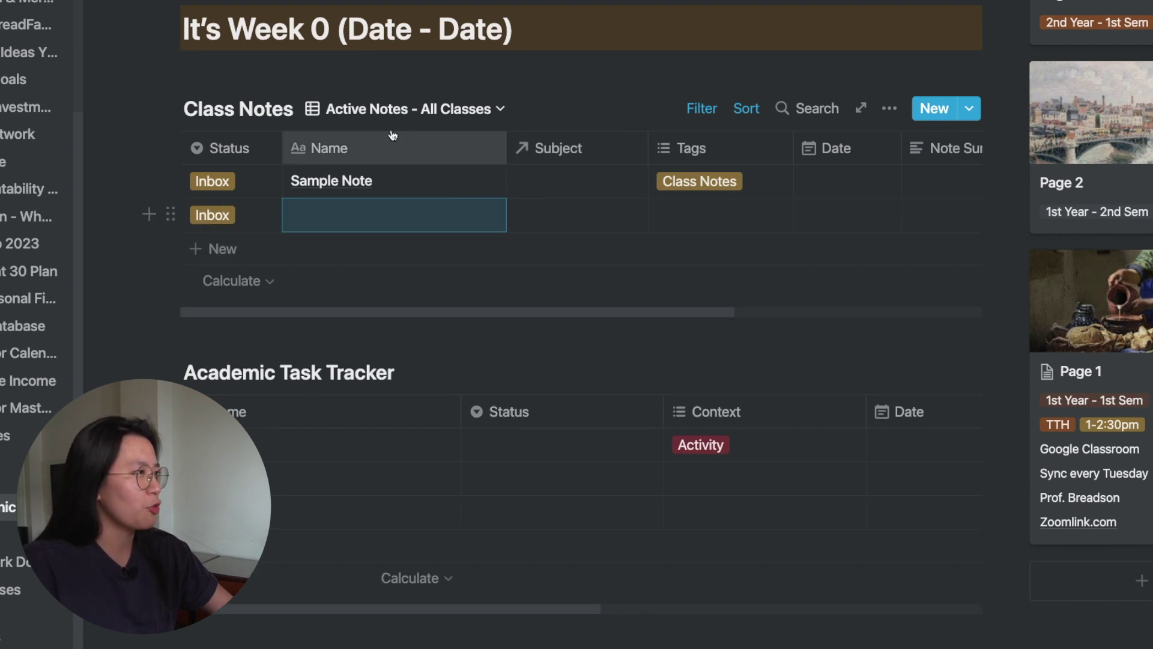
Check which notes the Open Notes - All Classes view shows, then return to Active Notes - All Classes
click(397, 108)
click(396, 221)
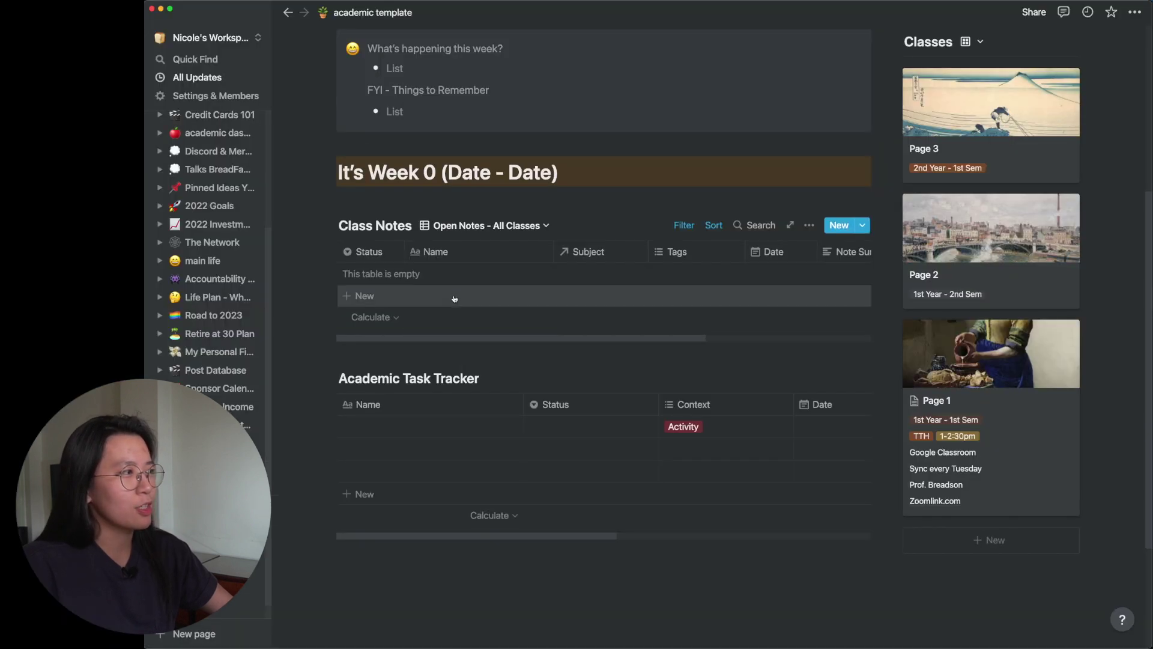
click(455, 298)
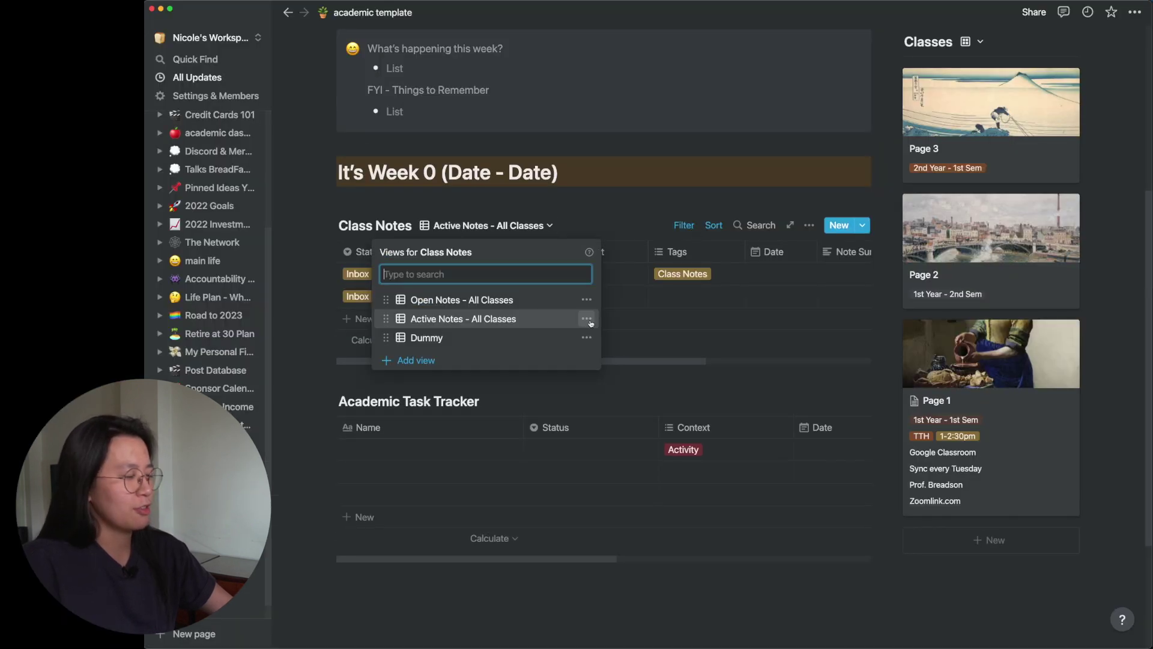
Duplicate the Active Notes - All Classes view and rename the copy All Notes - All Classes
click(587, 319)
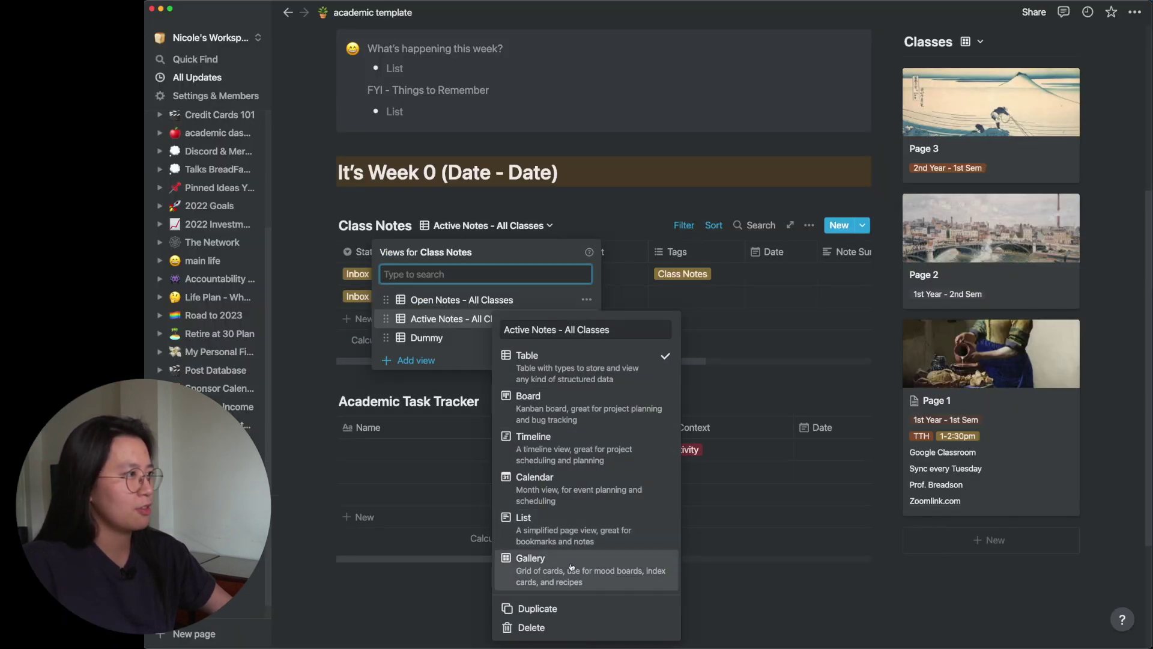
click(559, 608)
double_click(521, 328)
text(All)
key(End)
key(BackSpace)
key(BackSpace)
key(BackSpace)
key(BackSpace)
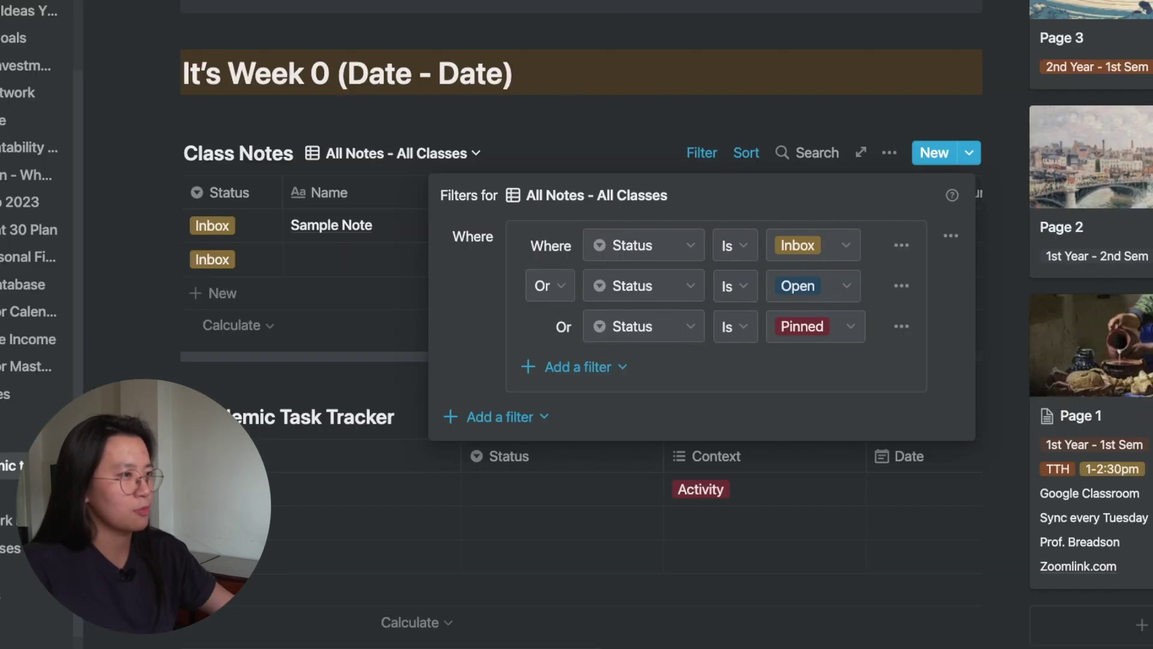
Remove the entire Status filter group from the All Notes - All Classes view
click(955, 235)
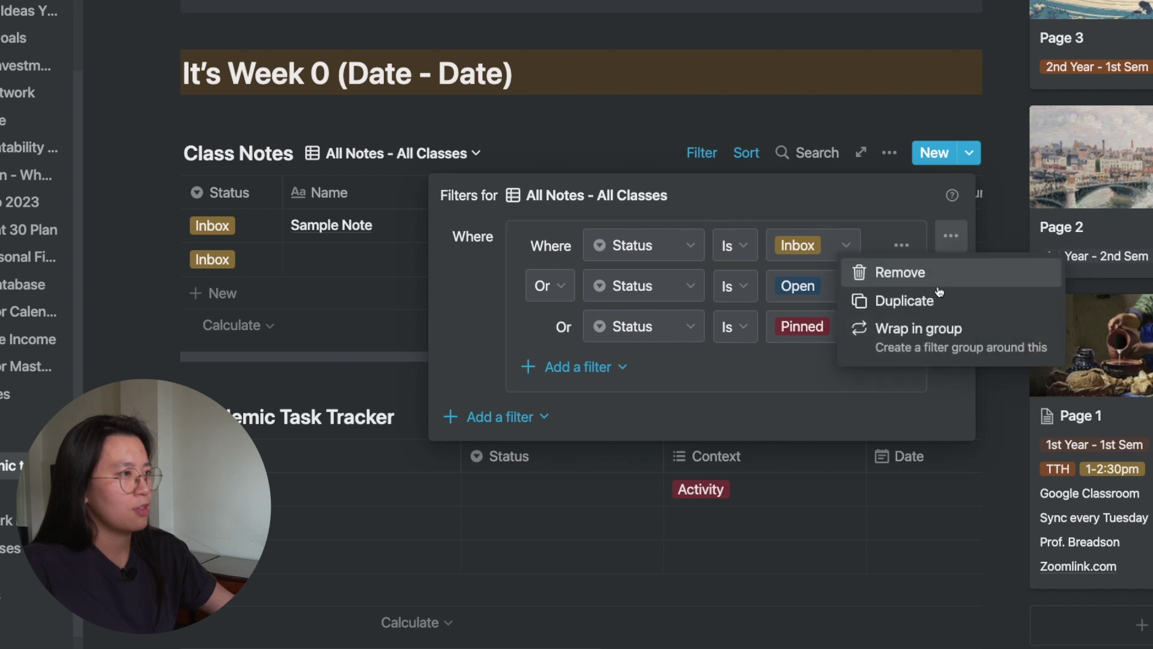
click(930, 276)
key(Escape)
scroll(600, 451, down, 2)
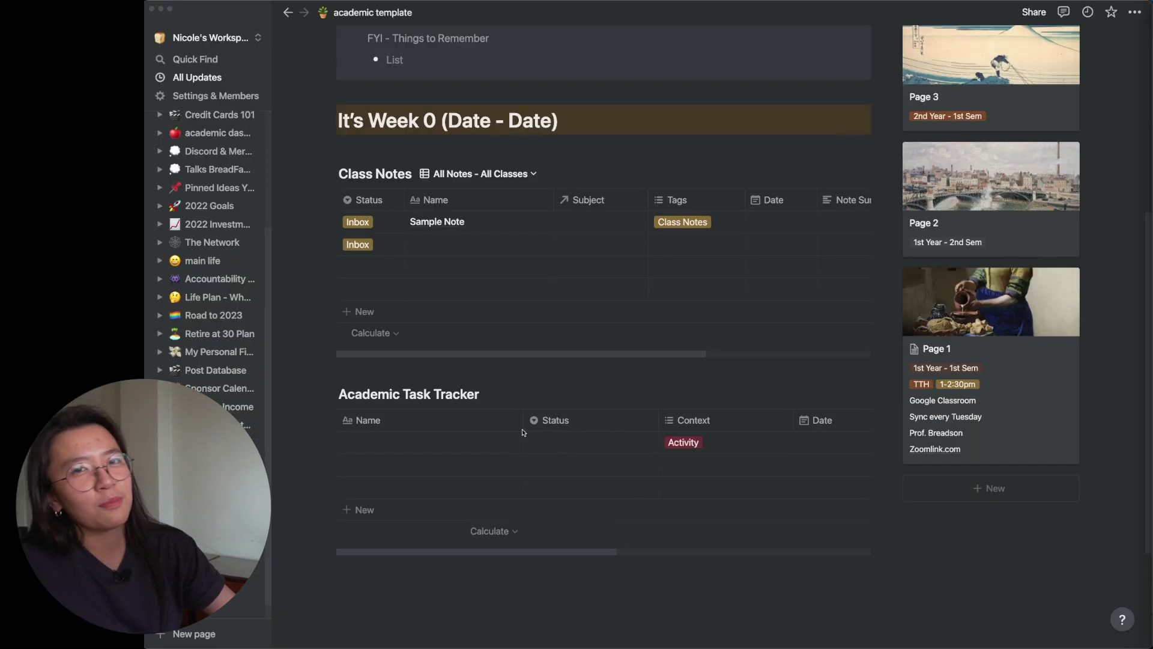
Add a view named Dummy to Academic Task Tracker, plus a second table view with the default name
click(456, 397)
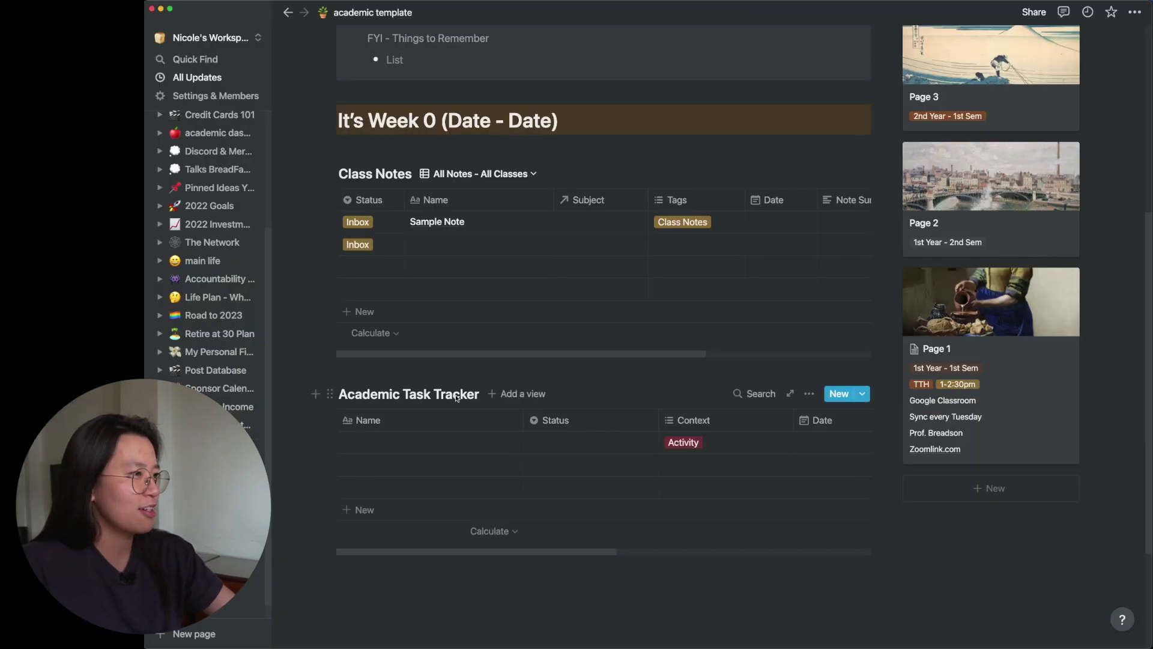
click(530, 394)
text(Dummy)
key(Return)
scroll(528, 337, down, 3)
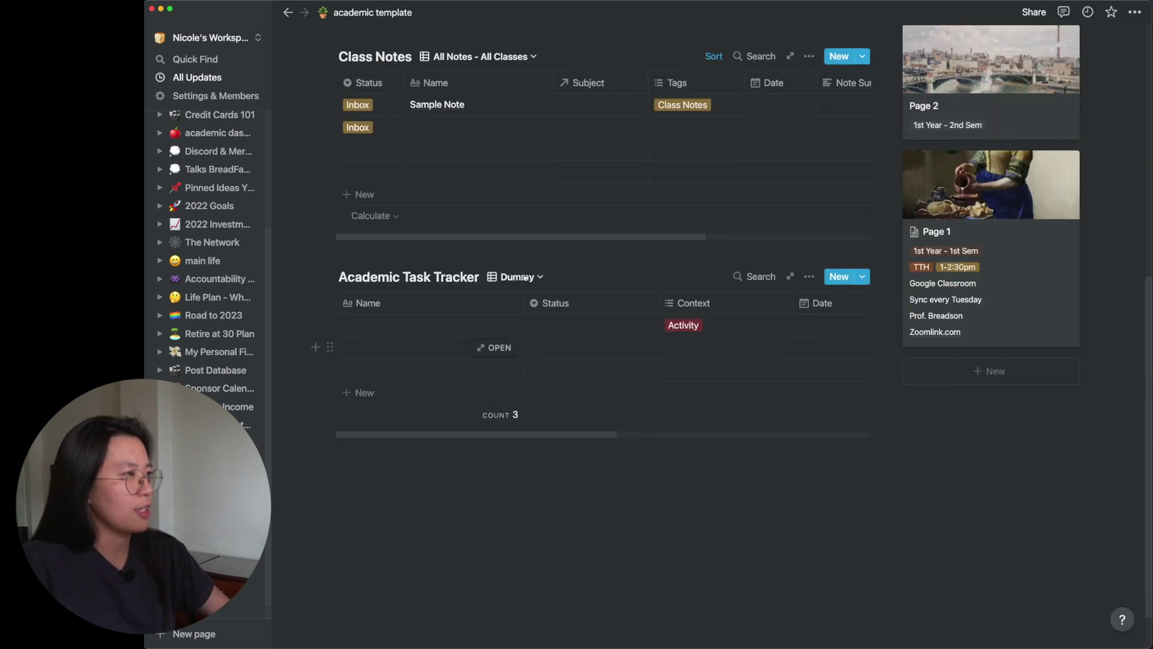
click(525, 277)
click(524, 332)
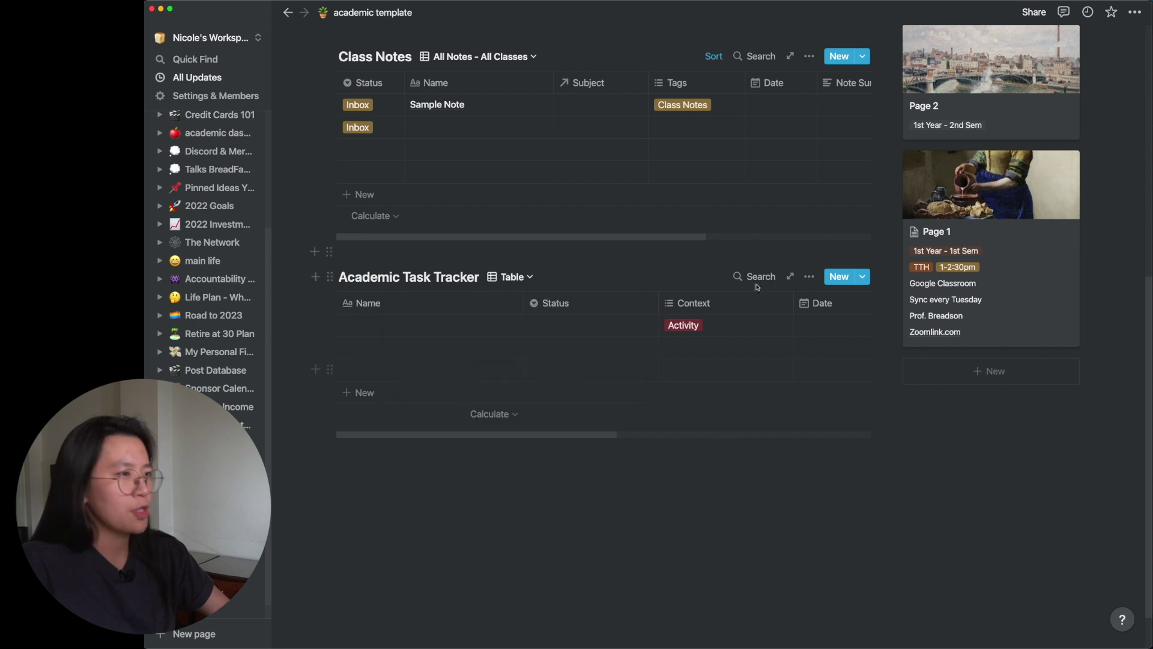
Arrange the task table's properties as Status, ASAP, Name, Subject, Date, Context, and hide Related to Class Notes (Property)
click(809, 276)
click(841, 357)
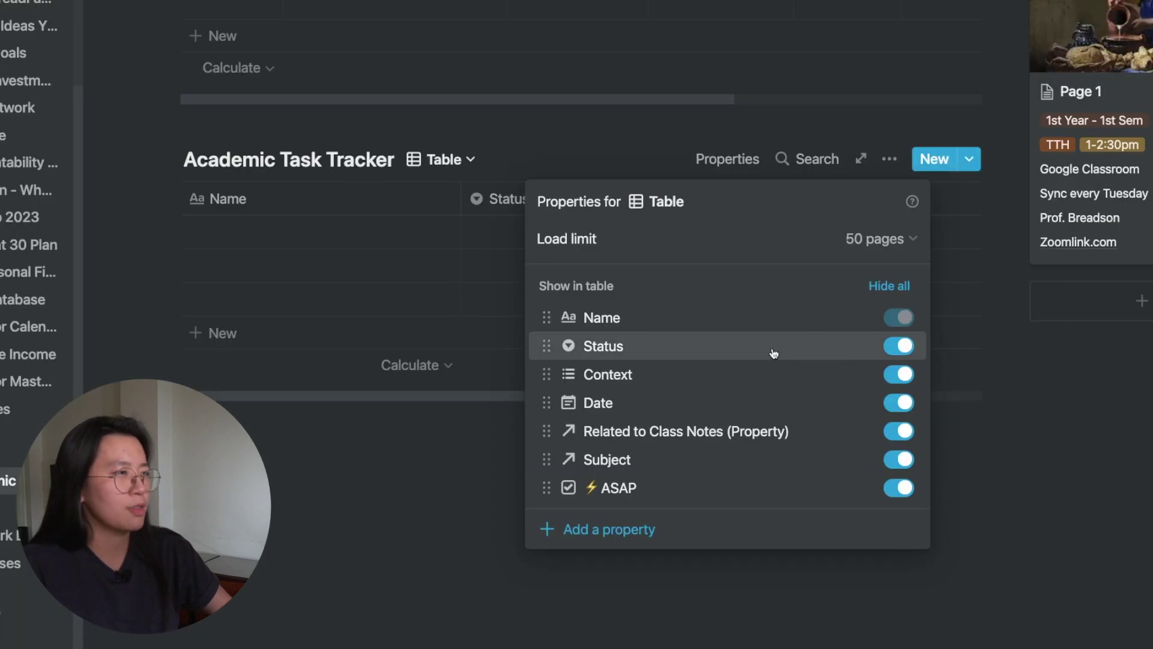
drag(751, 355, 746, 324)
drag(686, 487, 686, 351)
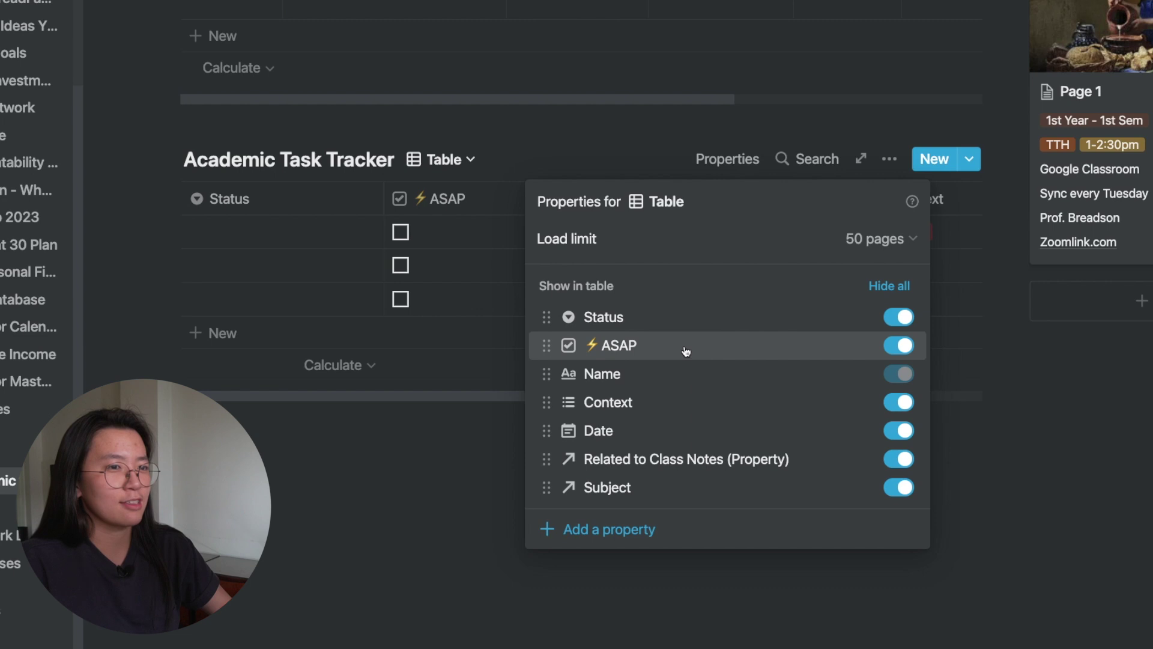
drag(660, 487, 643, 412)
drag(642, 457, 642, 432)
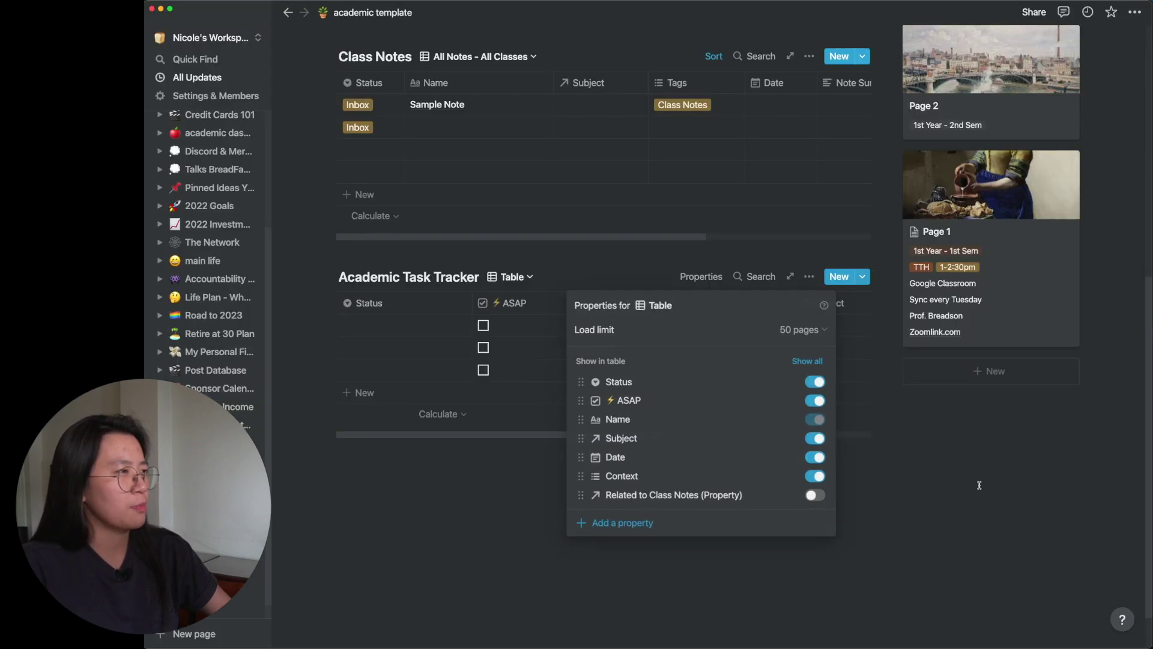
Narrow the Status and ASAP columns of the Academic Task Tracker table, shrinking ASAP to checkbox width
click(522, 351)
drag(458, 299, 416, 300)
drag(550, 302, 413, 311)
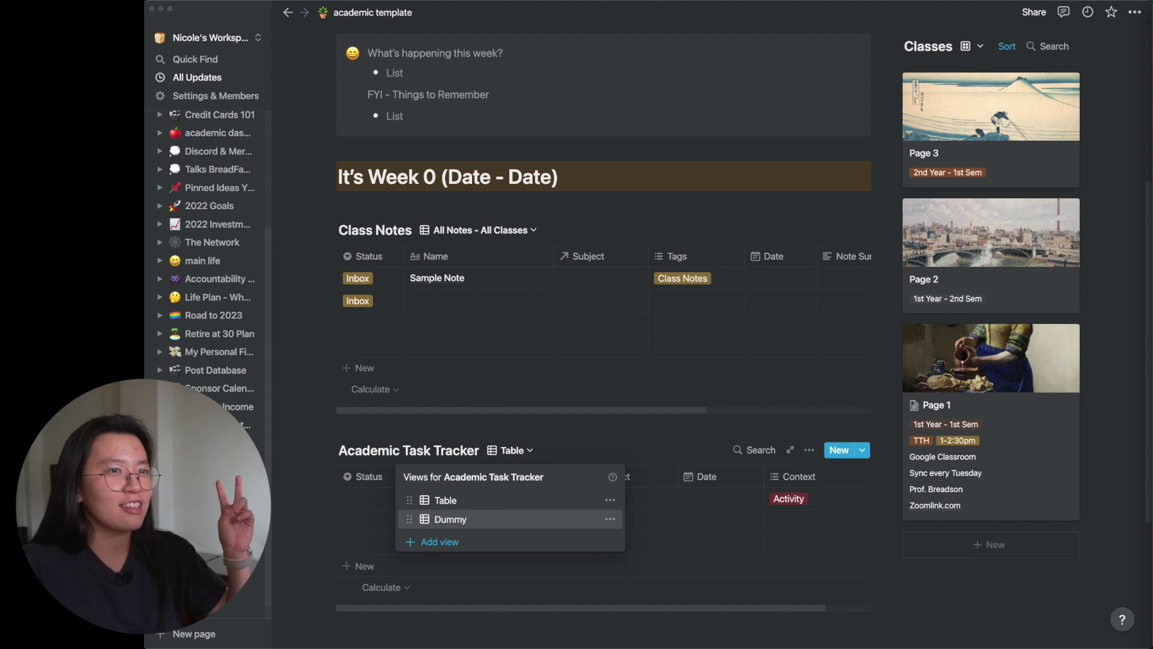
Rename the Academic Task Tracker's Table view as Do Next Tasks - Table
click(610, 519)
text(Do Next Tasks -)
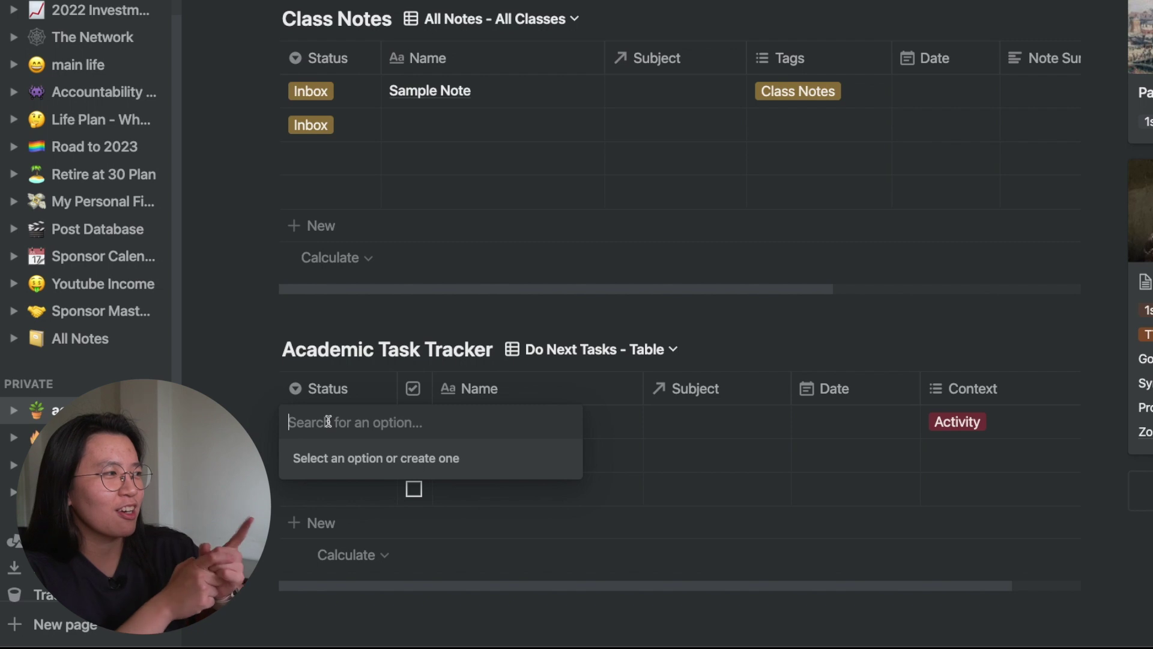
Create the Status options Not Started, Do Next, In Progress, To Submit and Done/Sumbitted in the Academic Task Tracker
text(Not Sta)
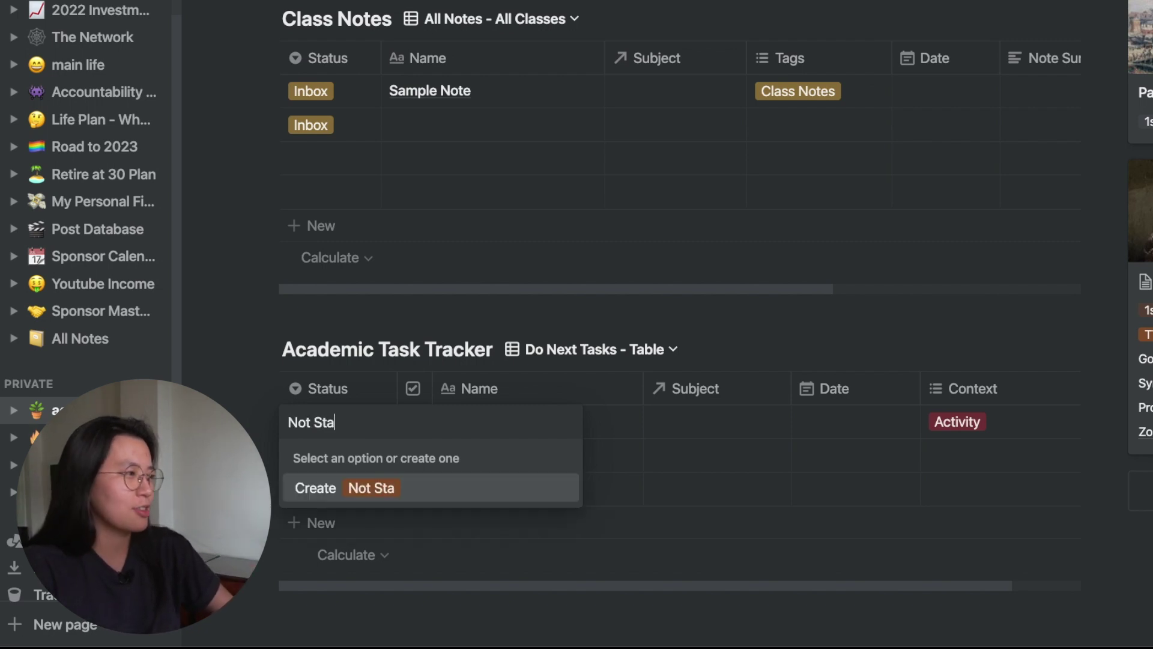
text(rted)
key(Return)
text(Do Next)
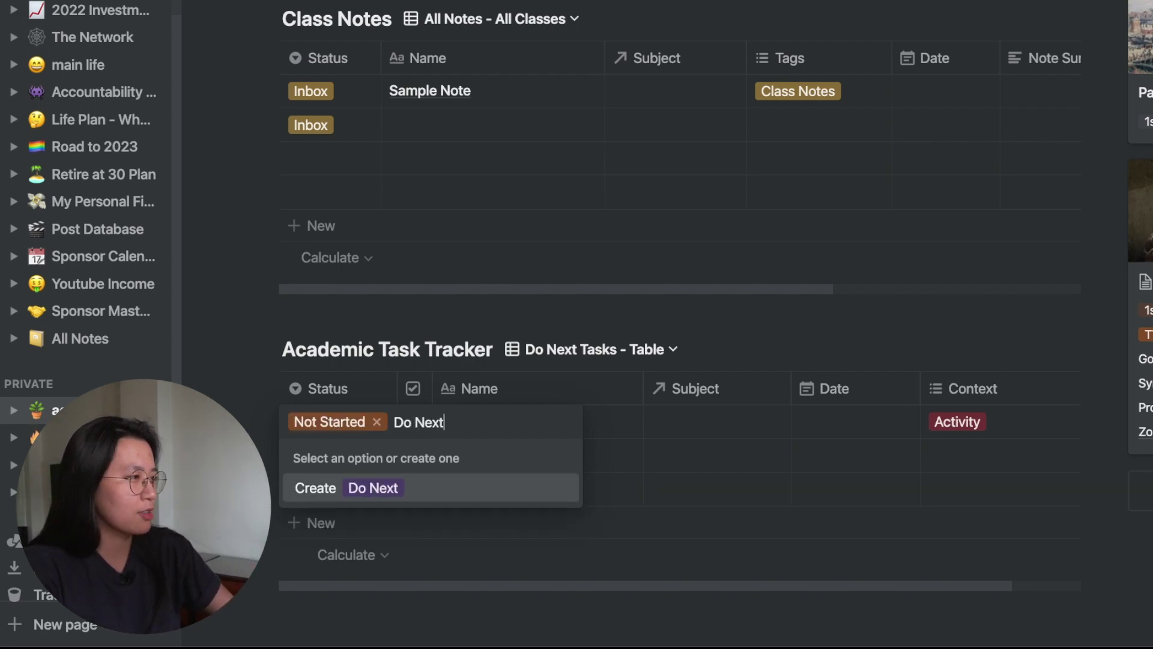
key(Return)
key(Return)
text(In Progress)
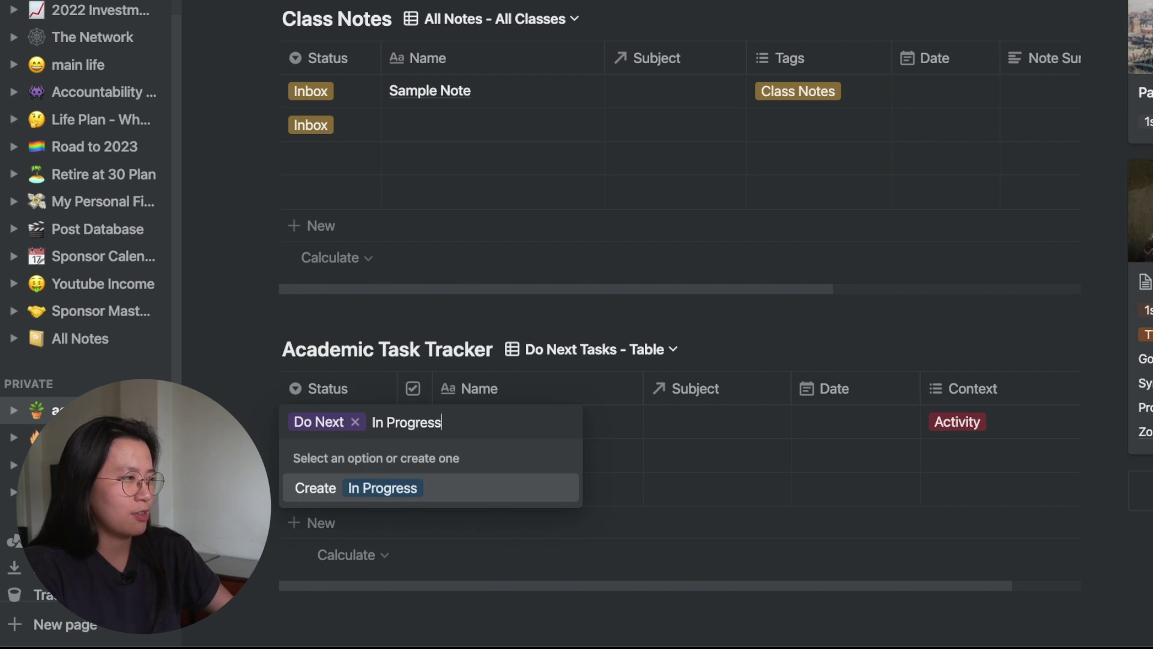
key(Return)
text(To Submit)
key(Return)
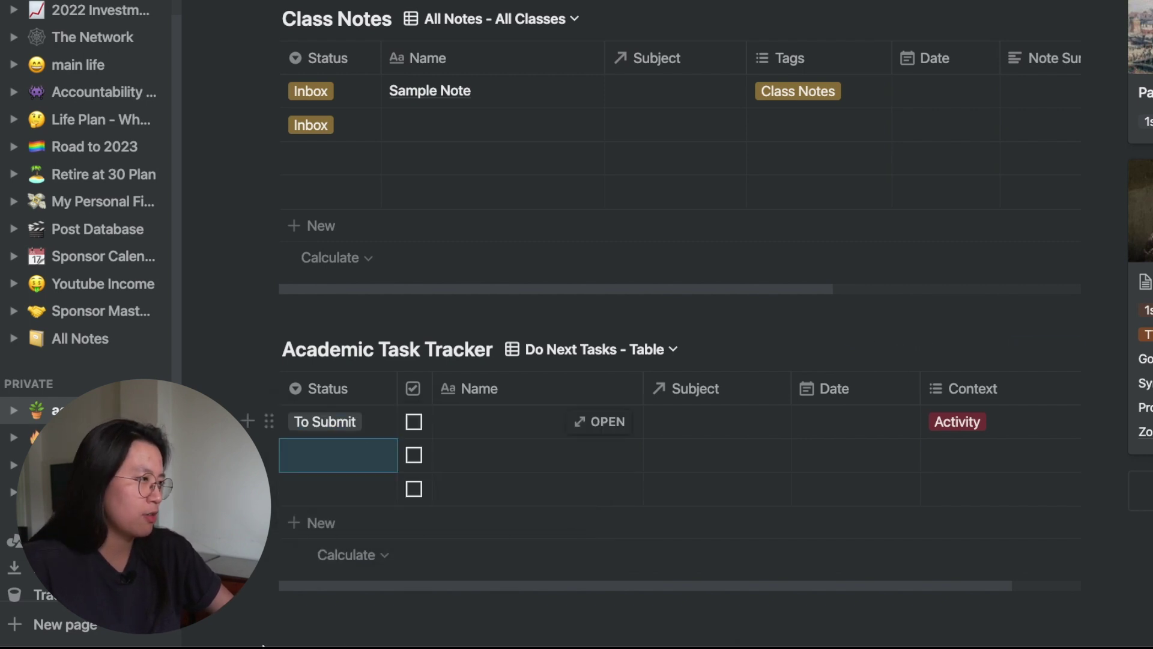
key(Up)
text(Done/Sumbitted)
key(Return)
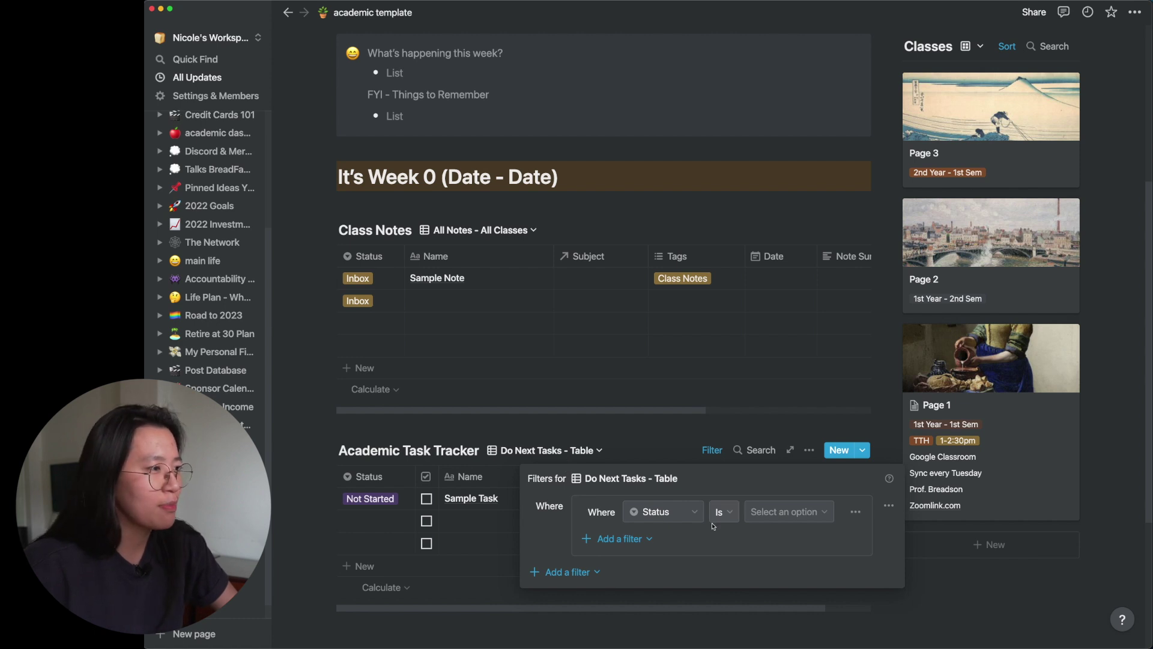
Filter Do Next Tasks - Table to Status is Do Next, In Progress or To Submit, using Or conditions
click(772, 516)
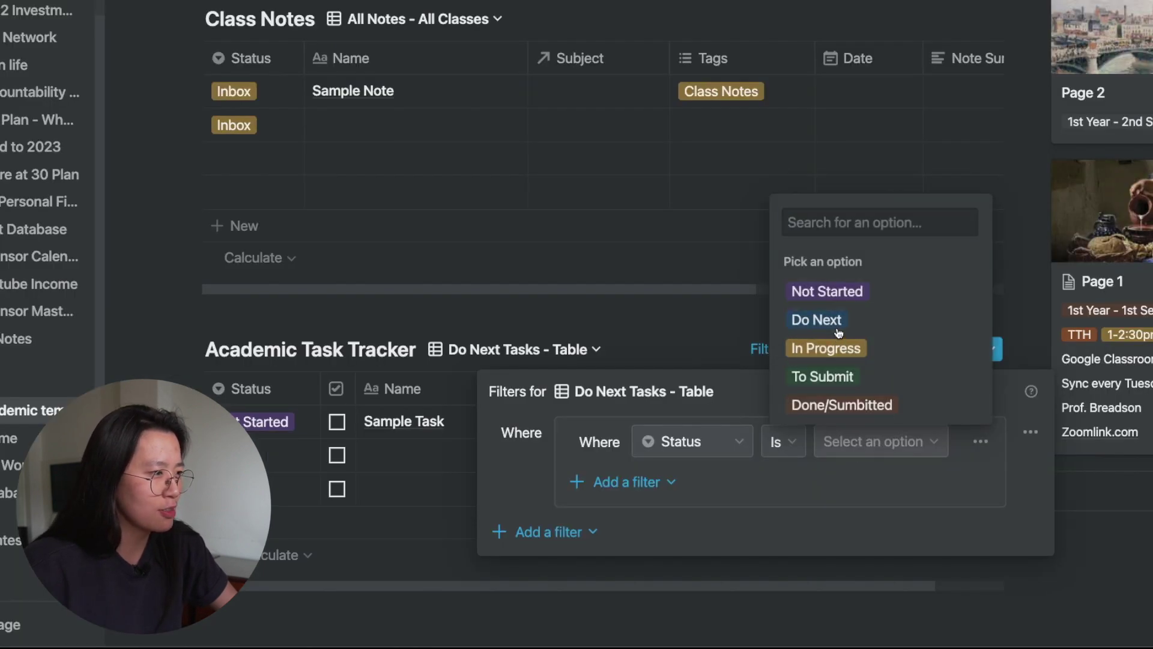
click(771, 430)
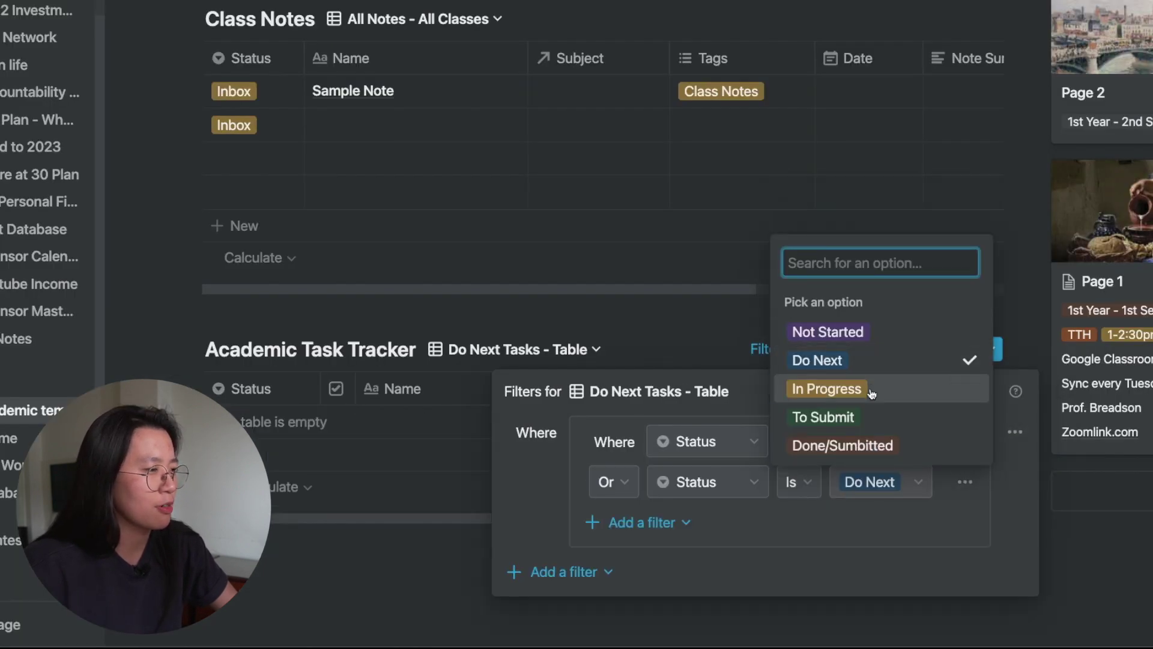
click(864, 391)
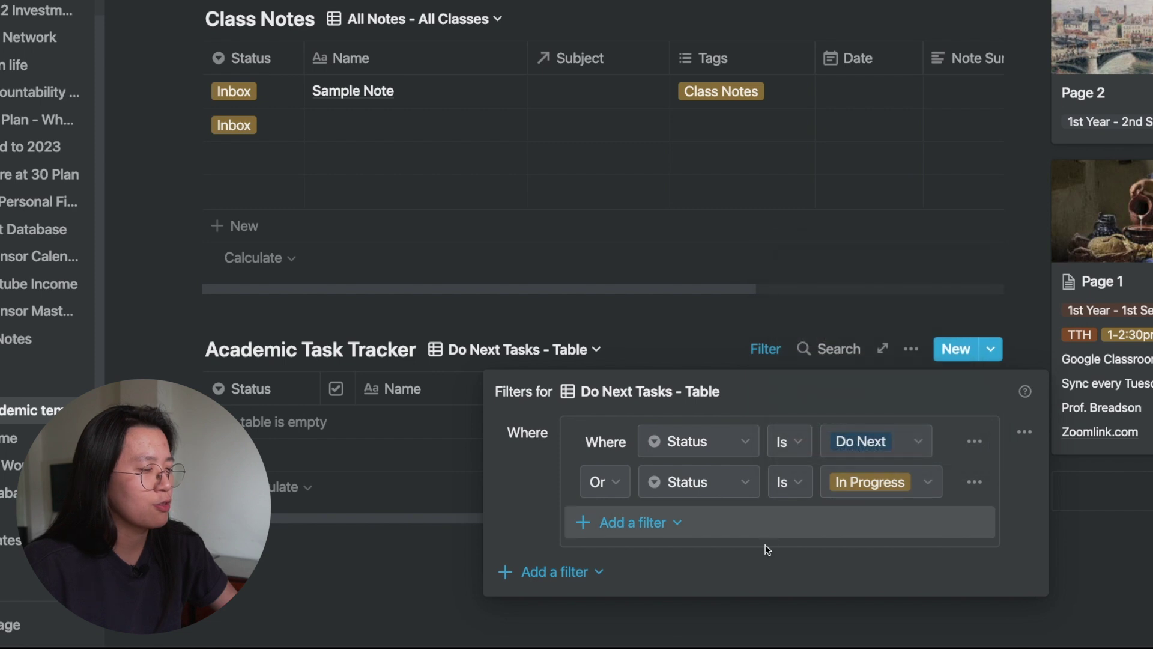
click(763, 528)
click(839, 455)
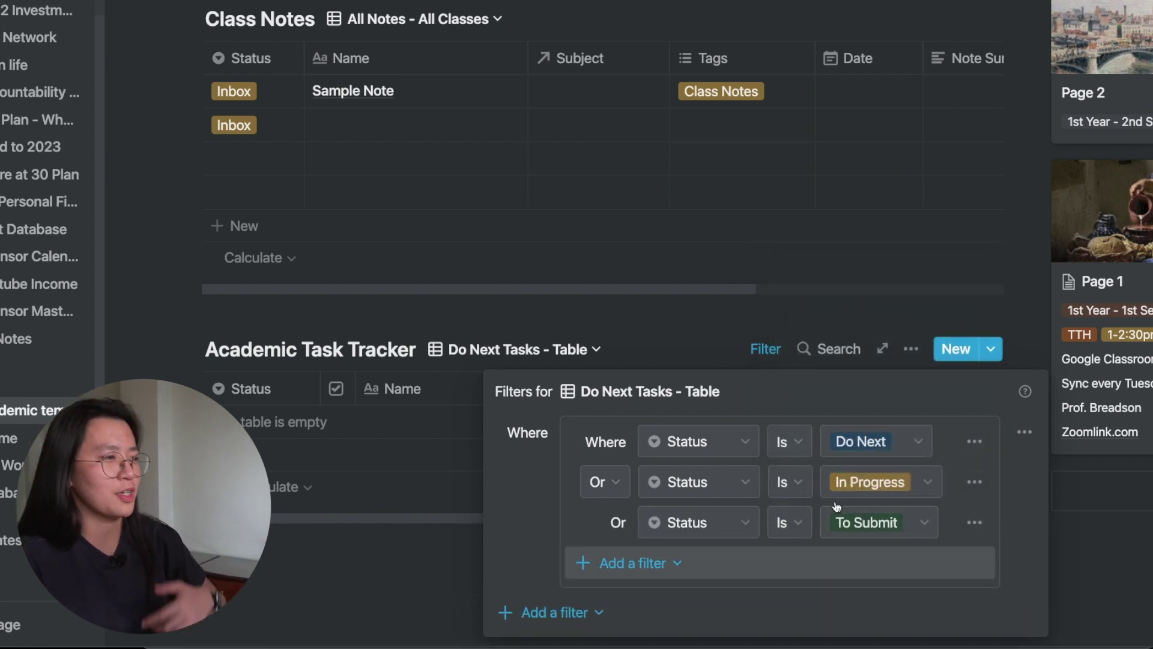
key(Escape)
Sort Do Next Tasks - Table by ASAP descending, with Date ascending as the second sort
click(809, 449)
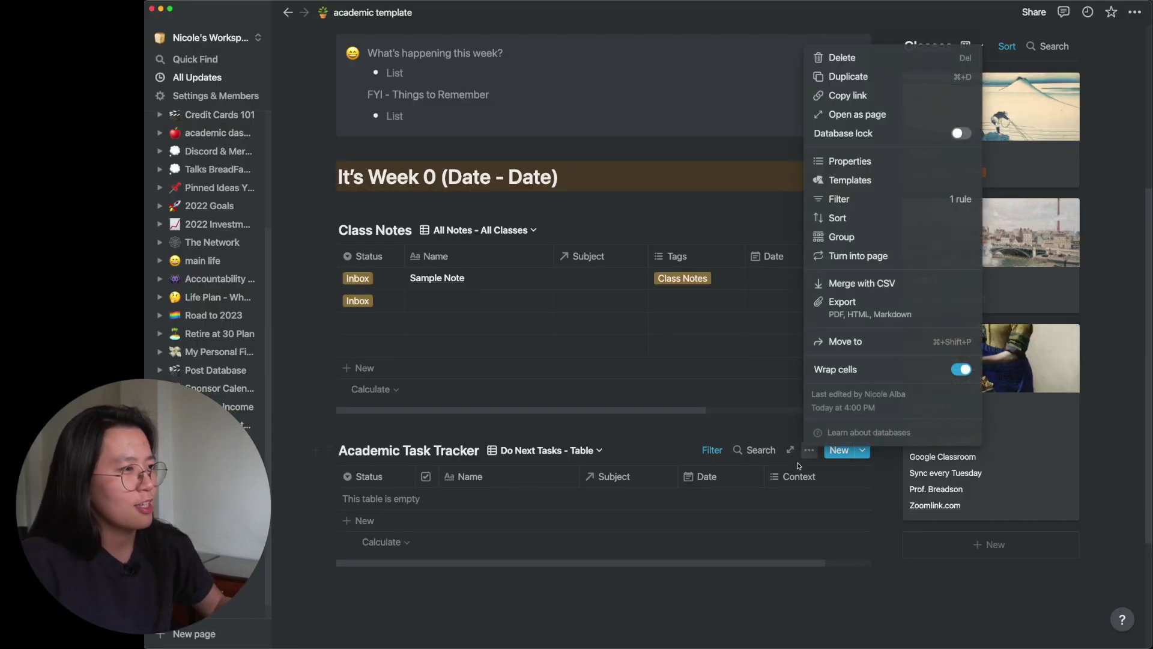
click(841, 218)
click(619, 569)
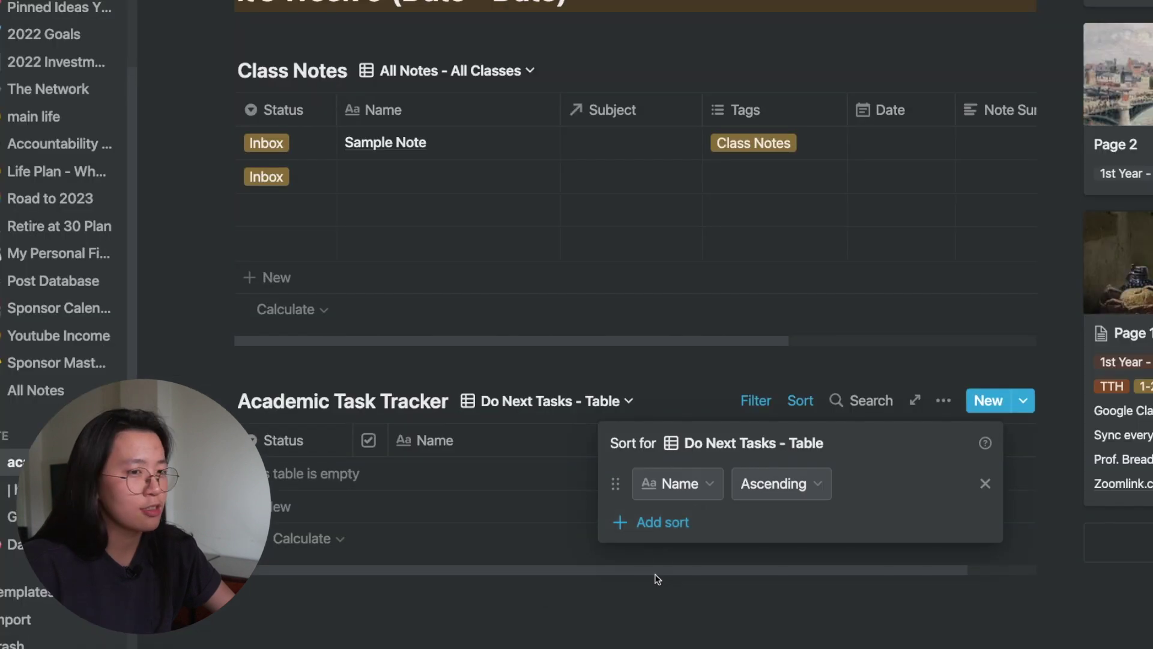
click(684, 483)
click(642, 445)
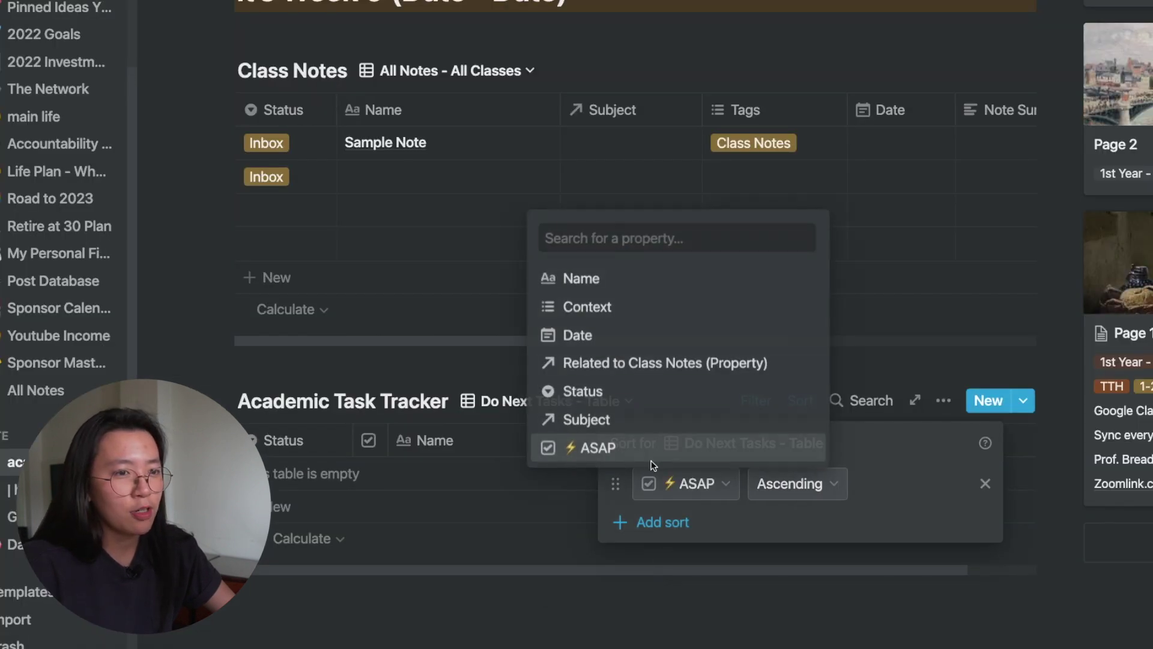
click(801, 486)
click(760, 549)
click(667, 522)
click(715, 526)
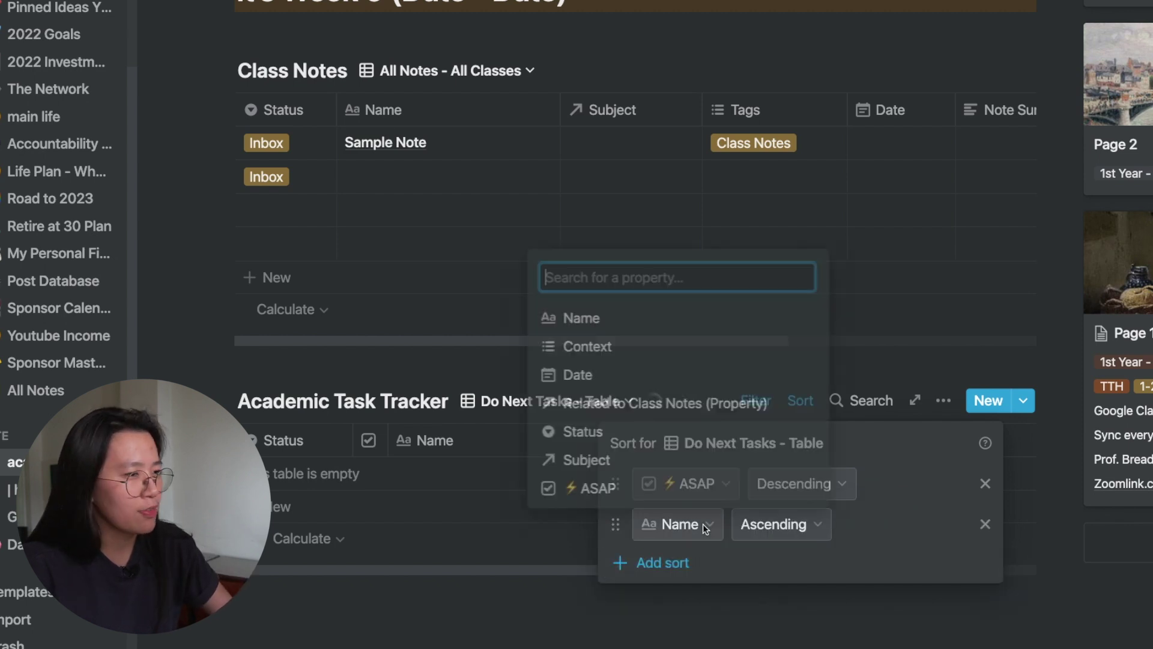
click(604, 378)
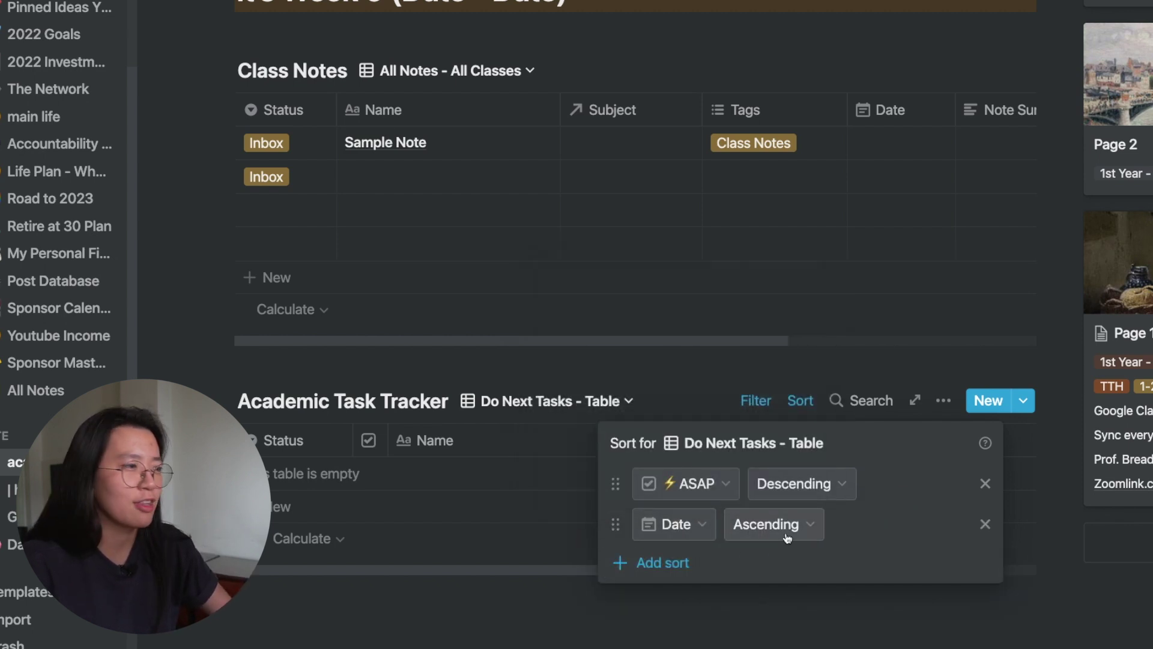
Duplicate the Do Next Tasks - Table view and rename the copy Pending Tasks - Table
click(551, 400)
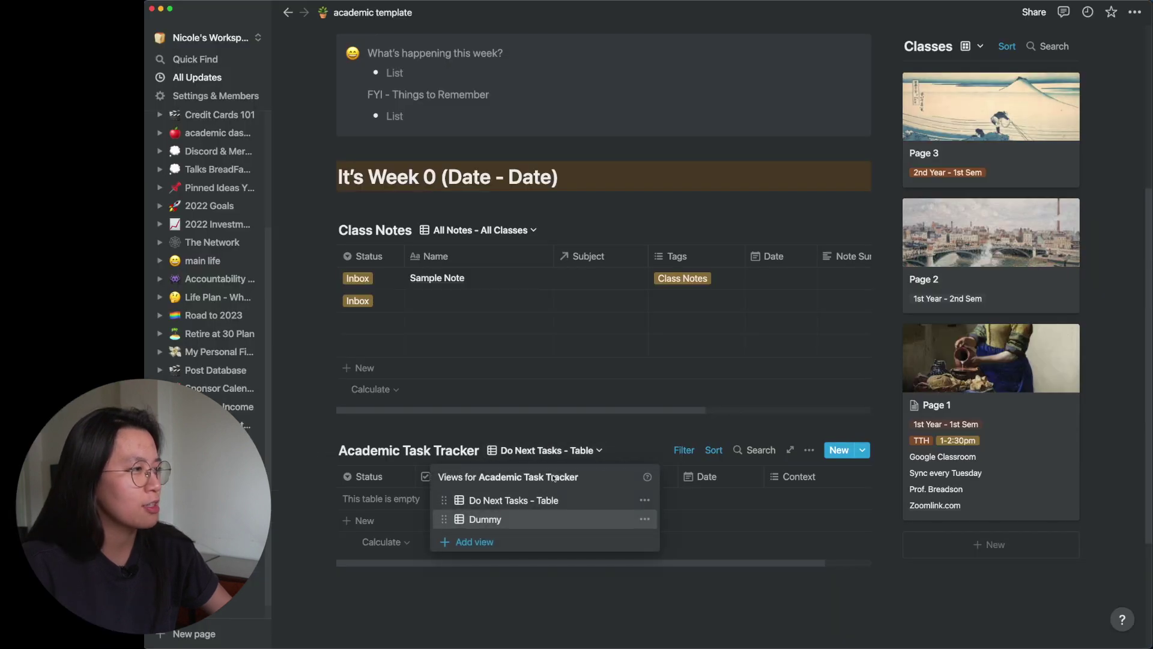
click(644, 499)
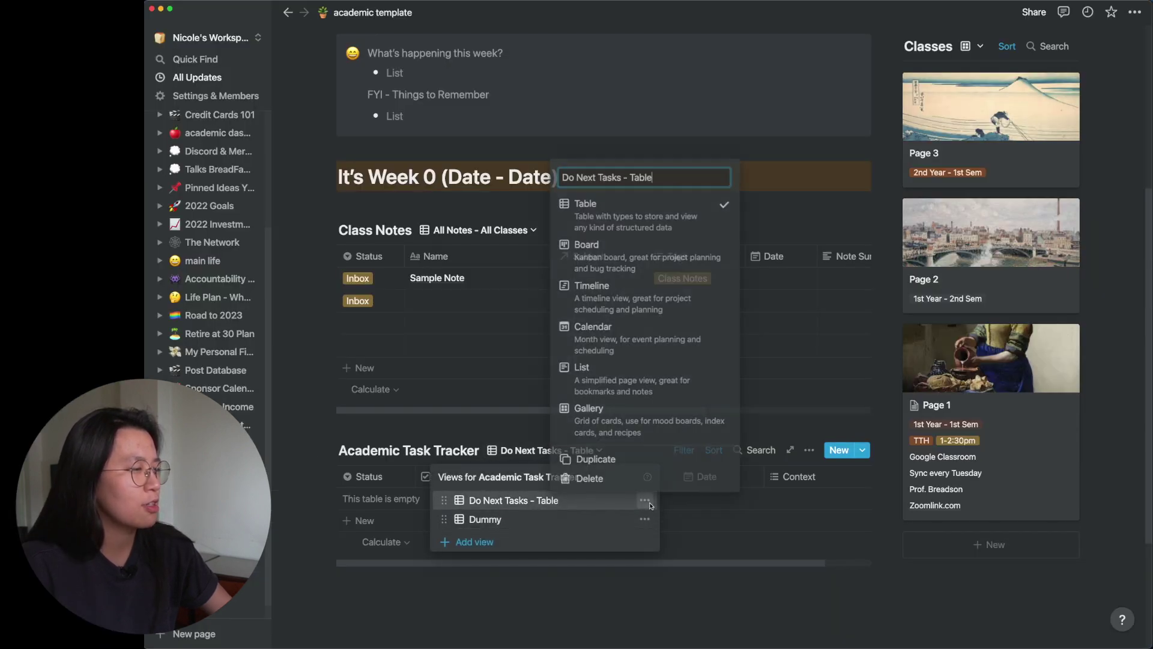
click(622, 461)
click(552, 450)
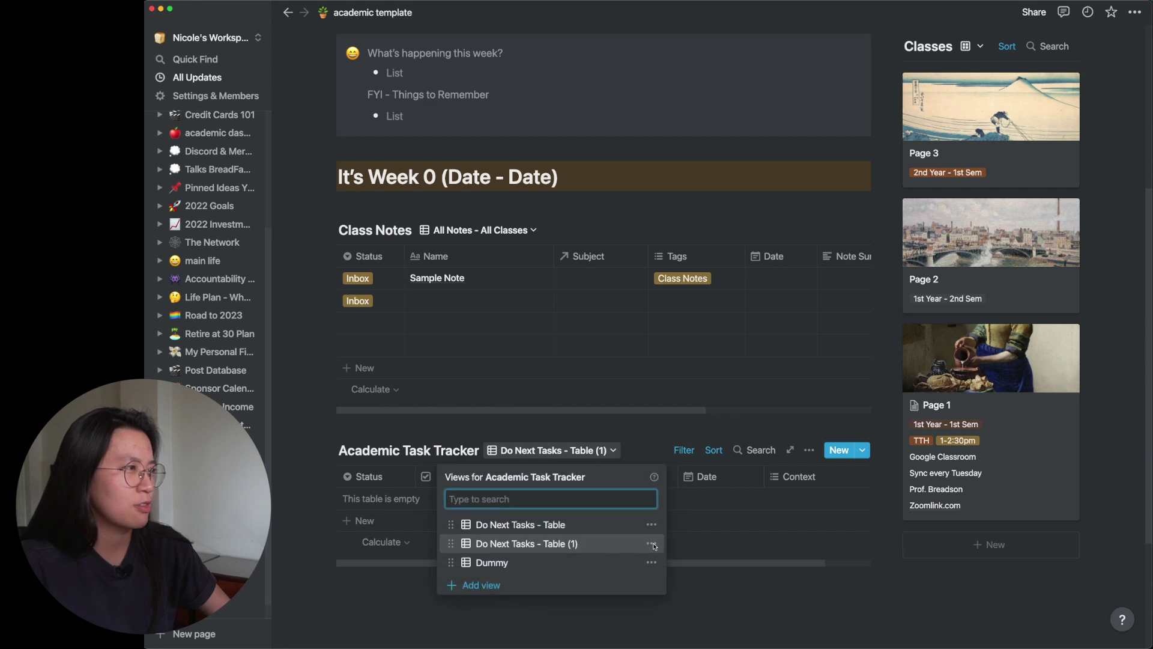
click(652, 543)
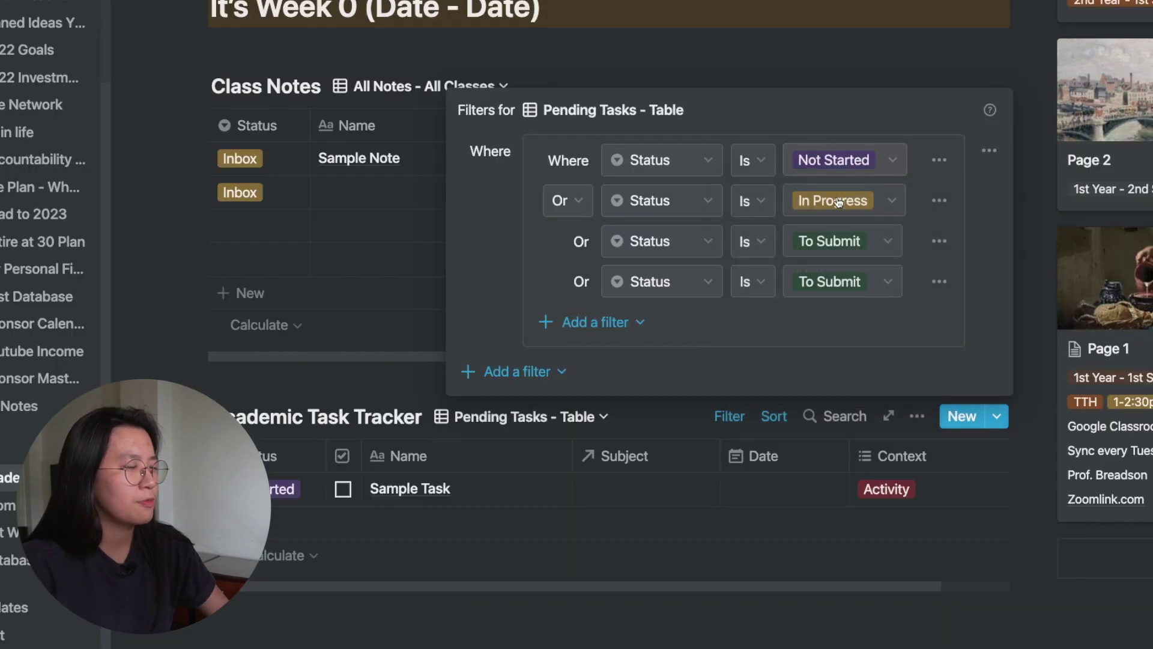
Change the Pending Tasks - Table filter's second Status condition to Do Next and the third to In Progress
click(839, 201)
click(816, 344)
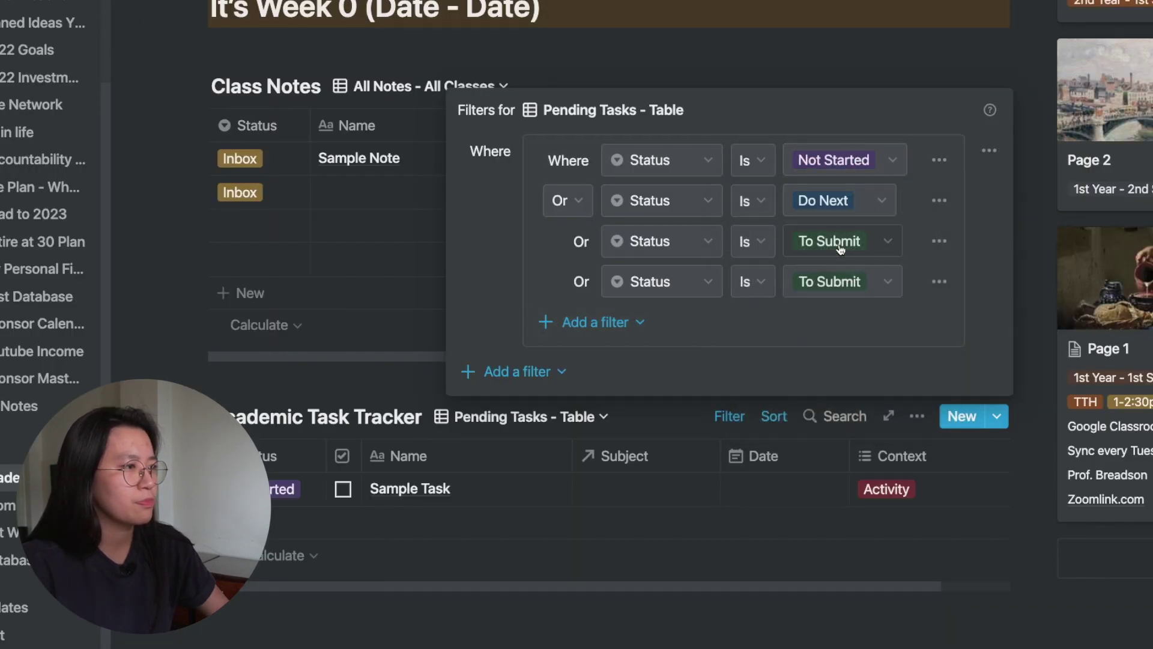
click(839, 246)
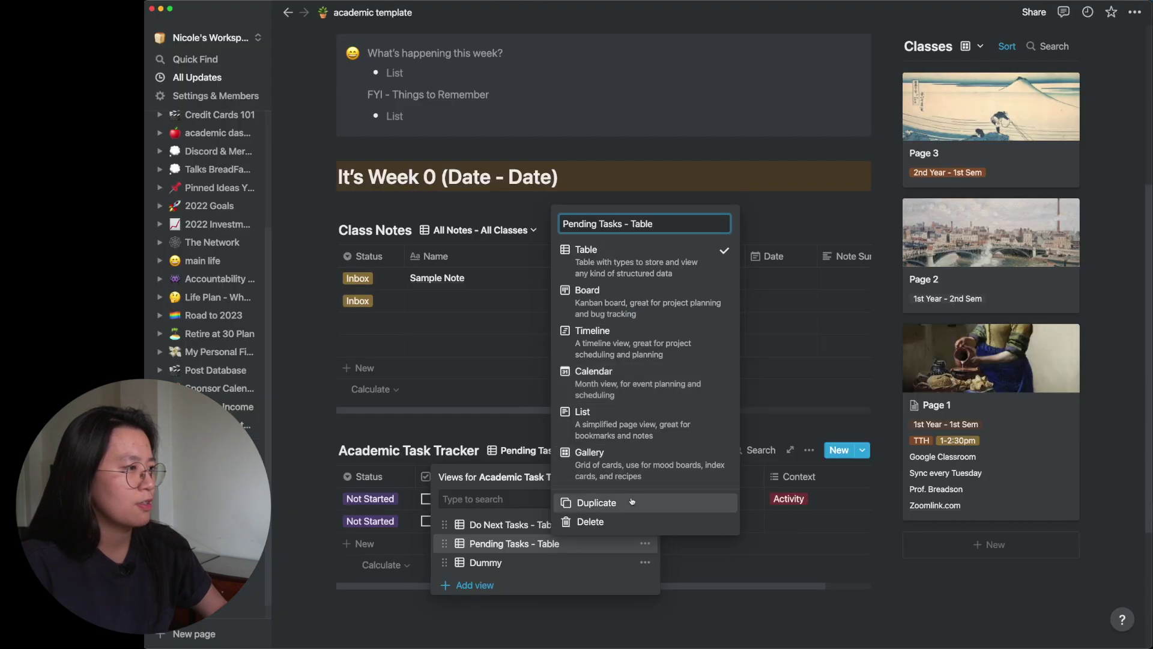
Duplicate the Pending Tasks - Table view, rename the copy Pending Tasks - Calendar and switch its layout to Calendar
click(631, 502)
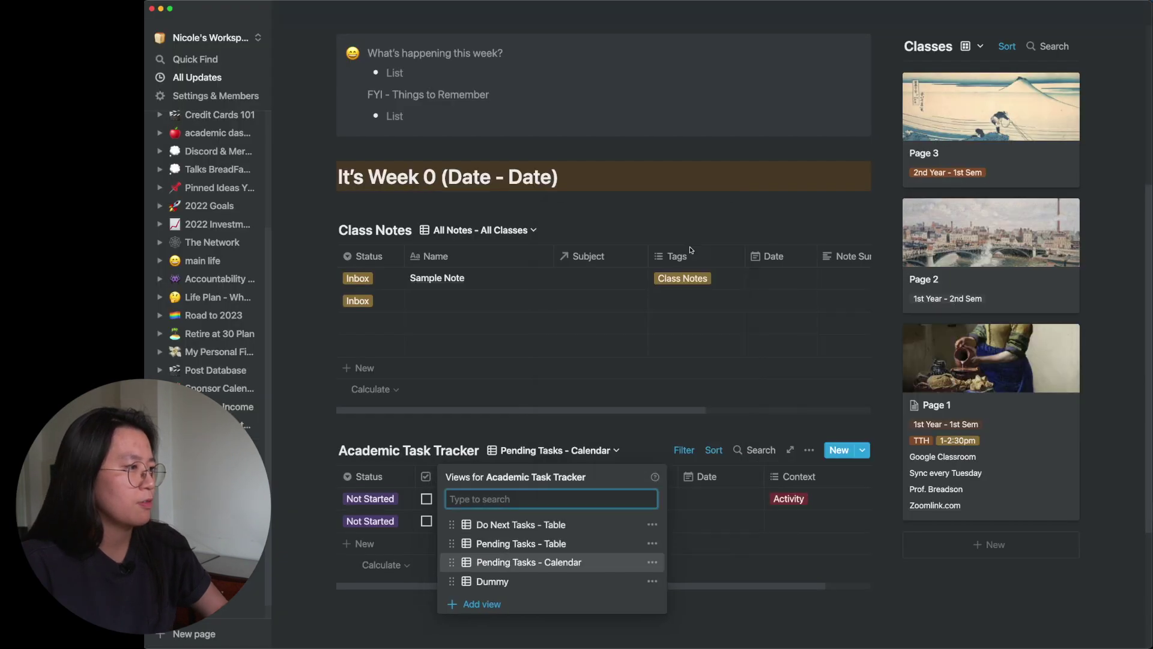
click(652, 562)
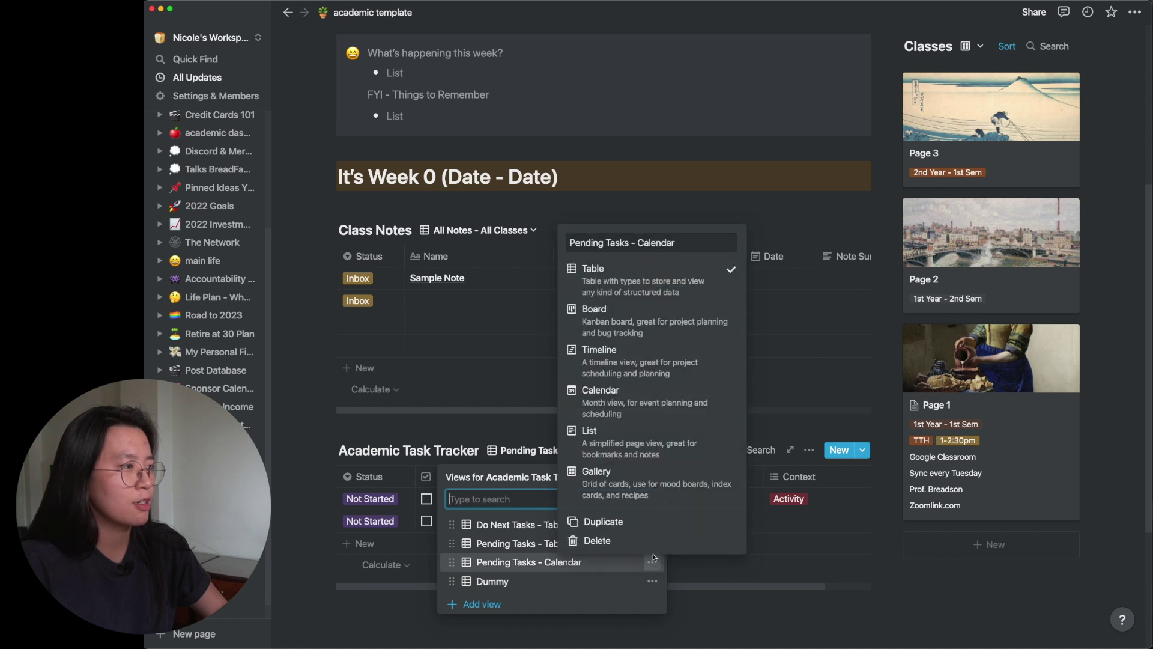
click(623, 401)
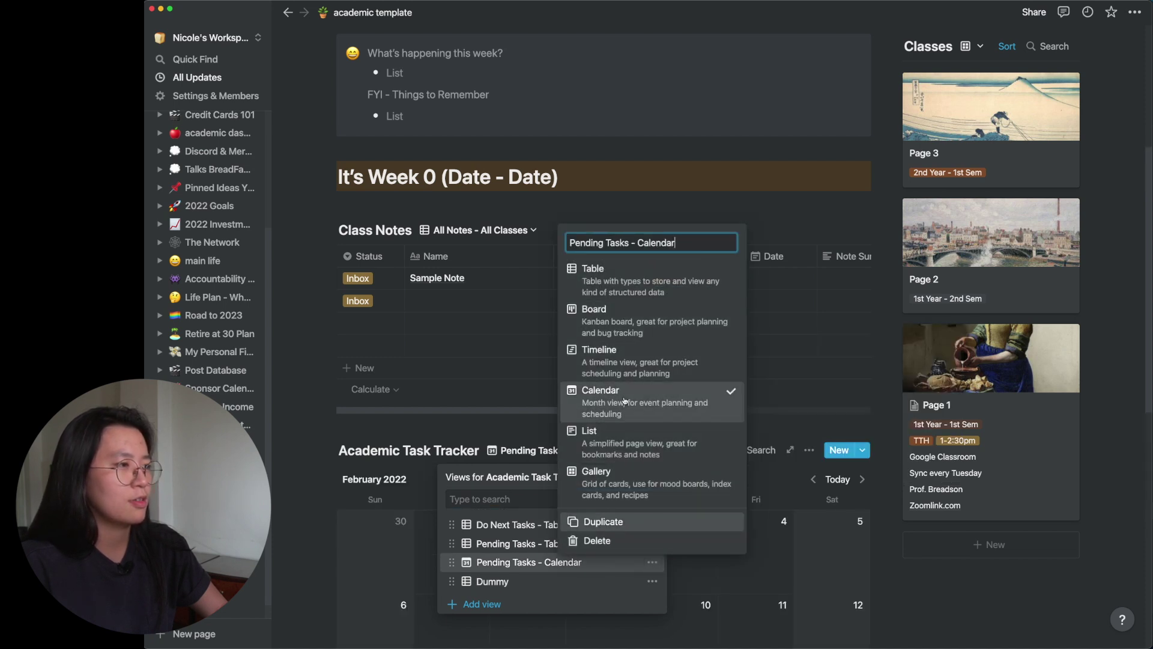
Show only the Context, Subject, Status and ASAP properties in the Pending Tasks - Calendar view
scroll(459, 575, down, 4)
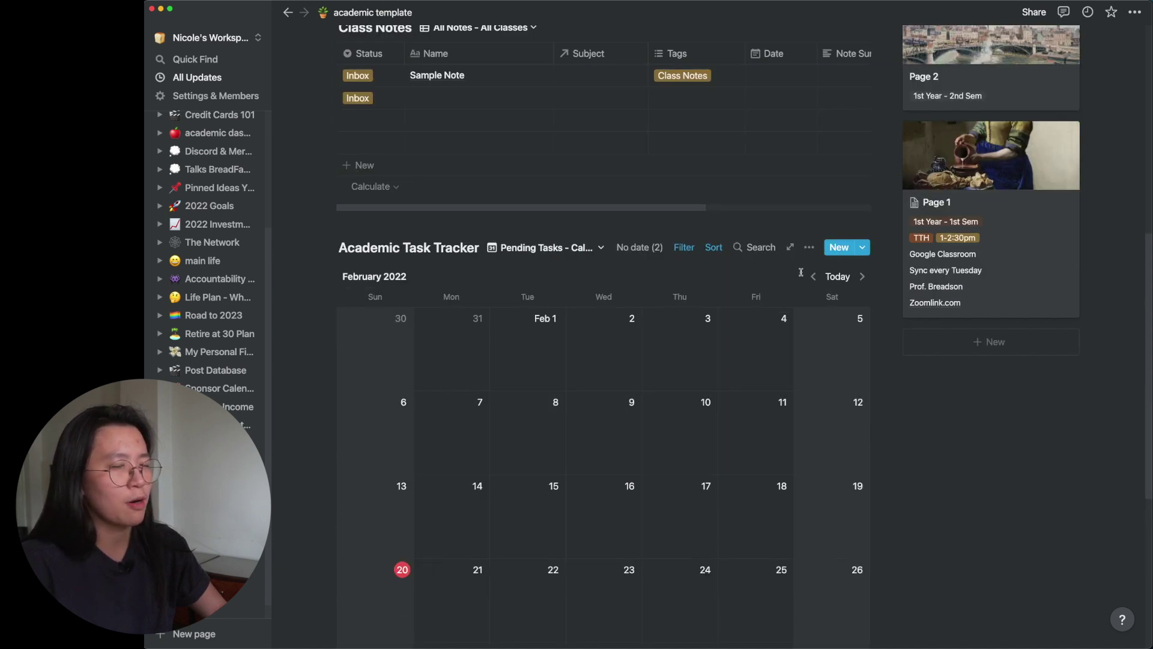
click(809, 248)
click(838, 273)
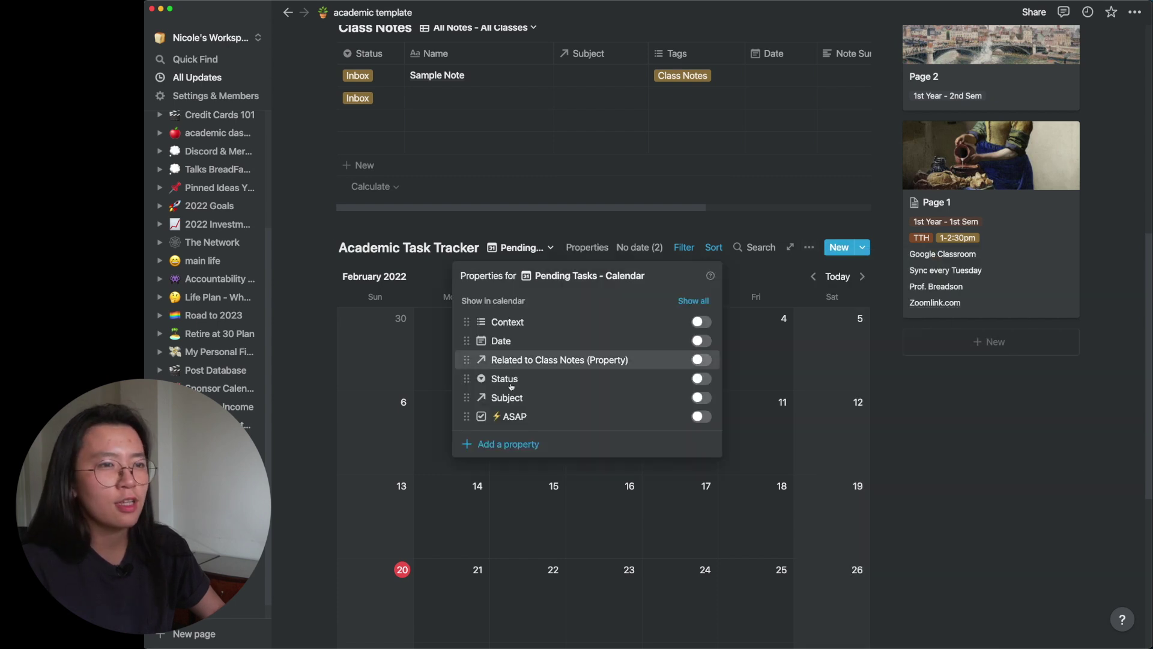
click(701, 322)
click(701, 398)
click(702, 359)
click(701, 397)
click(701, 416)
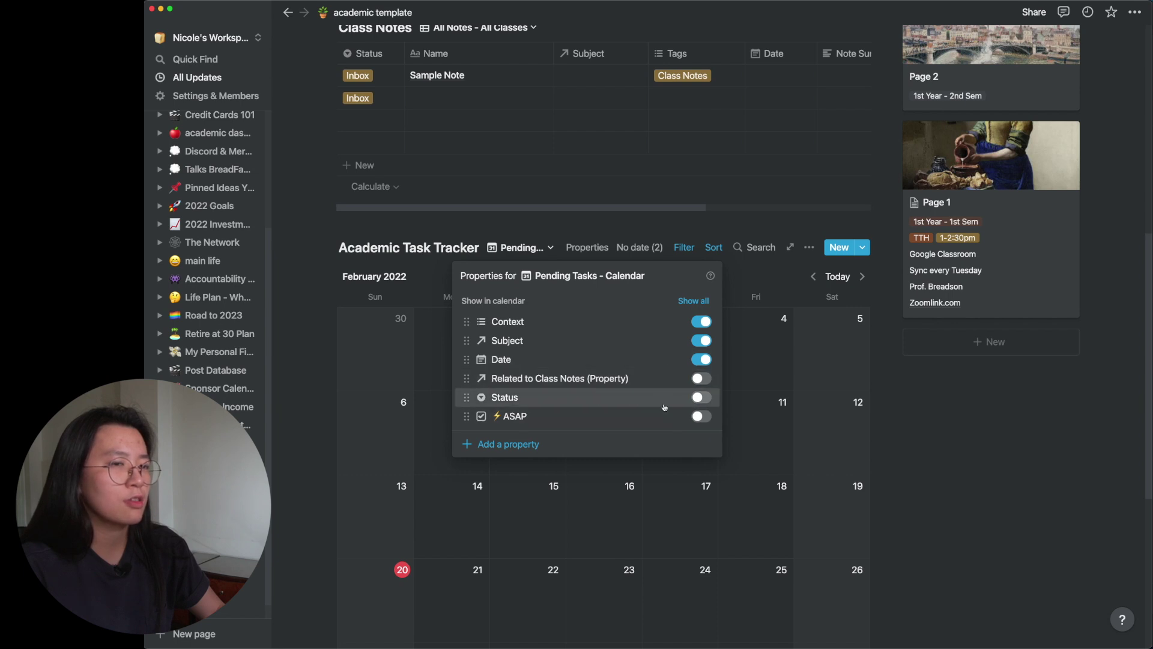
click(700, 360)
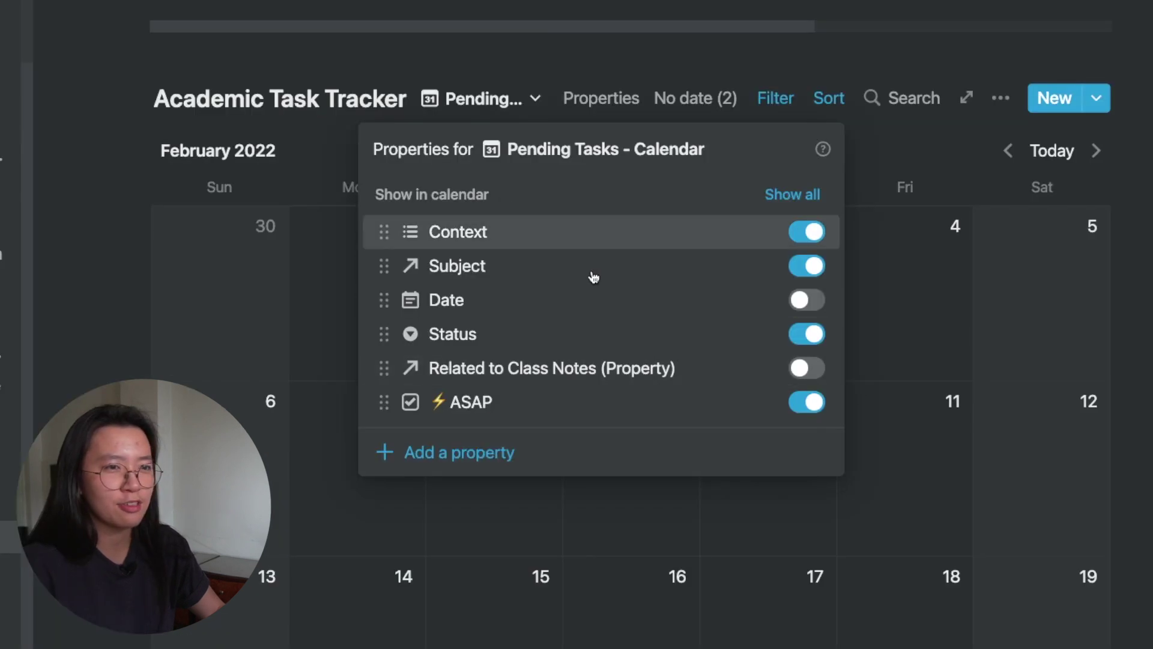
click(855, 176)
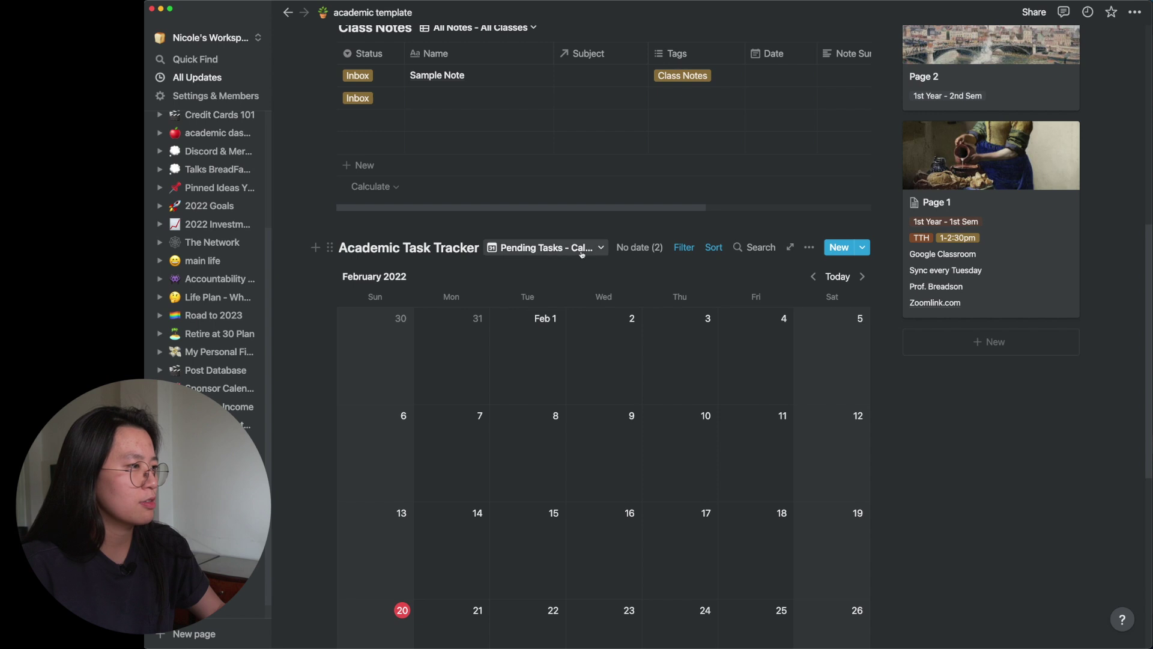
Duplicate the Pending Tasks - Calendar view as All Tasks - Calendar and remove the copy's Status filter group
click(544, 247)
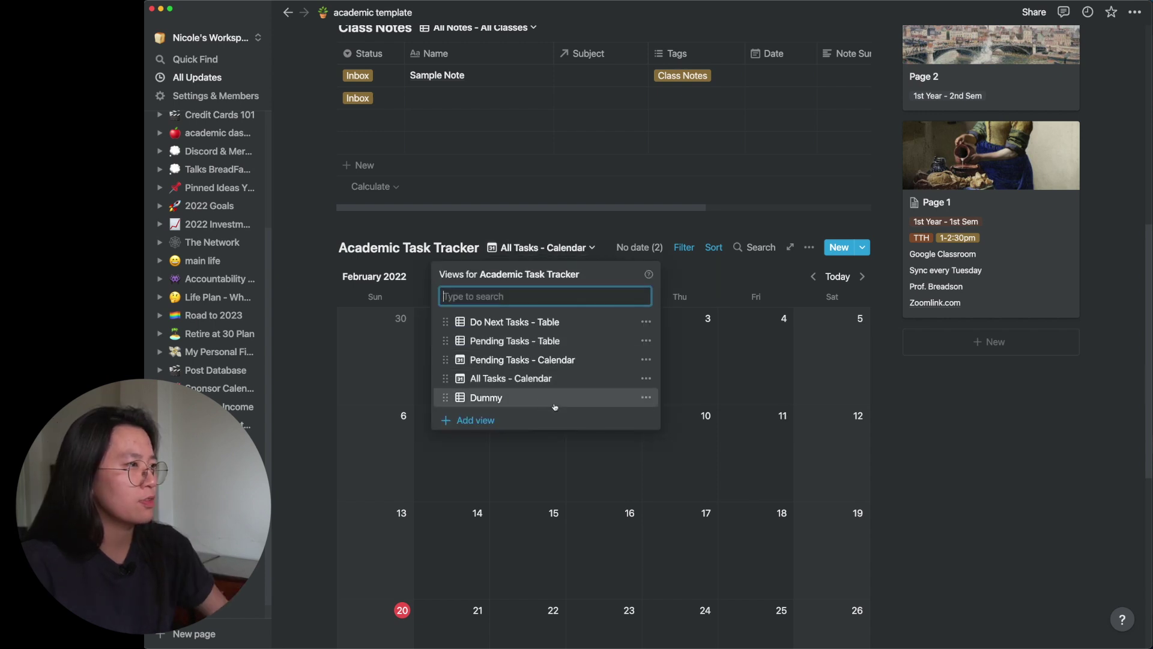
click(684, 248)
click(683, 248)
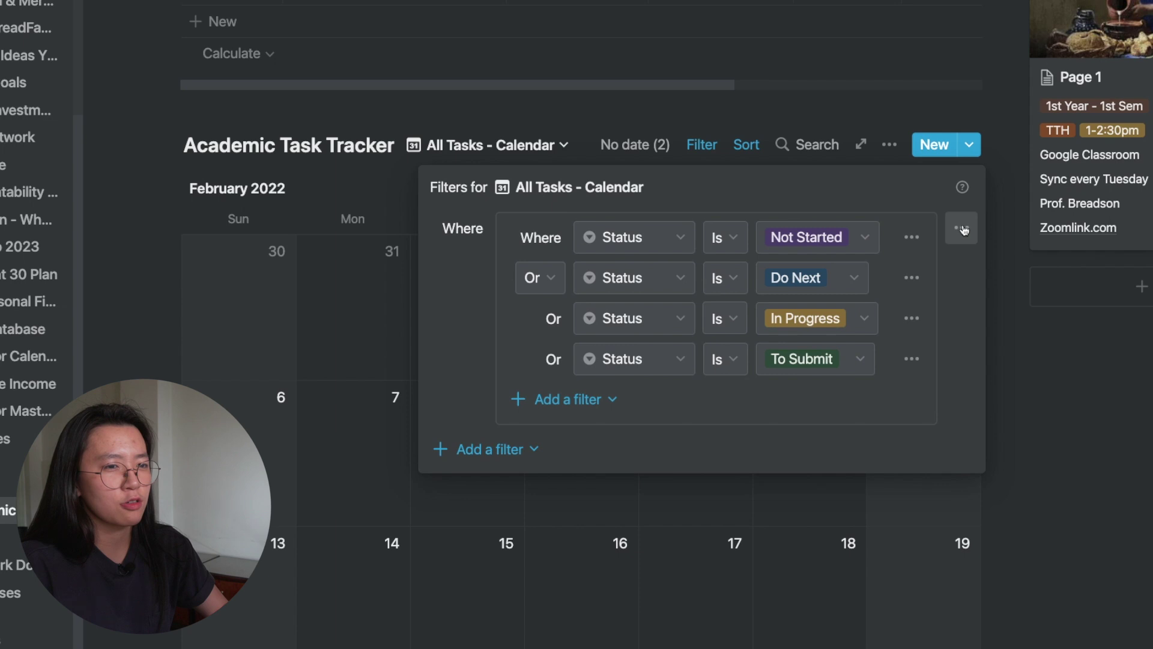
click(962, 230)
click(936, 260)
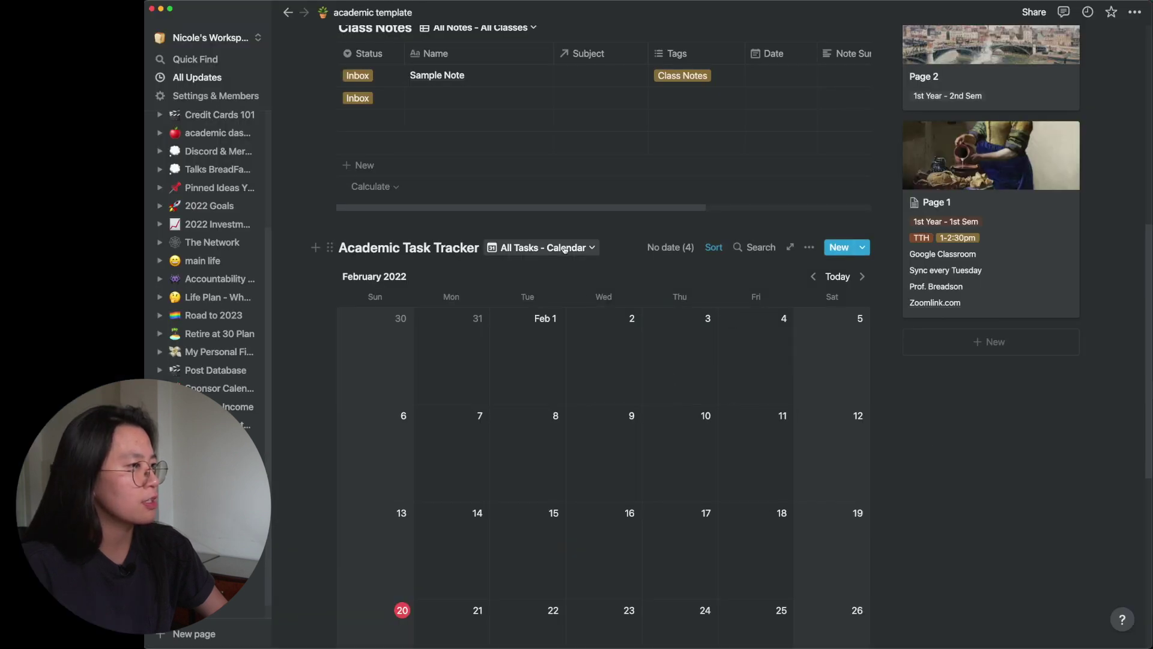
Duplicate the All Tasks - Calendar view, rename the copy All Tasks - Kanban and switch its layout to Board
click(565, 248)
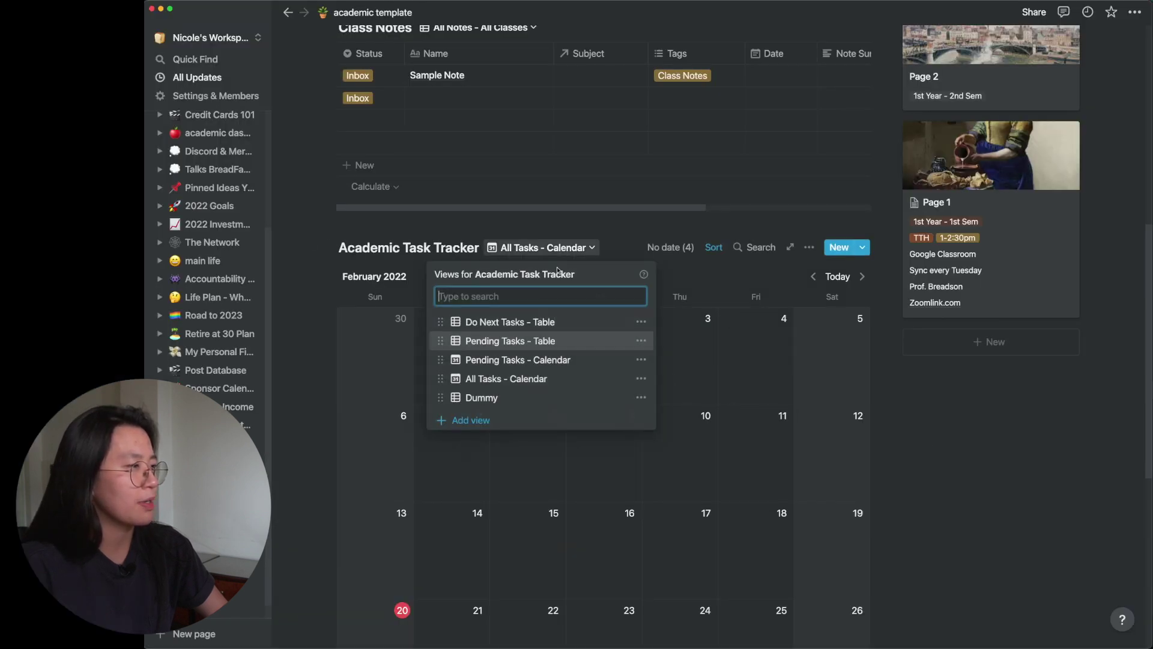
click(639, 379)
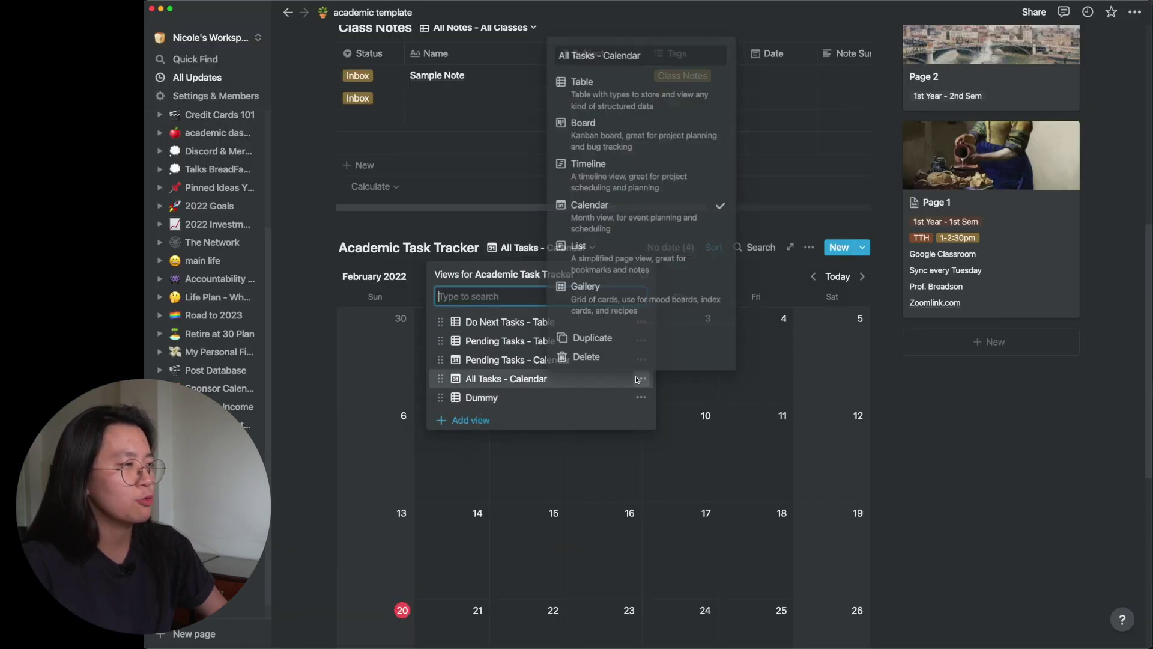
click(592, 337)
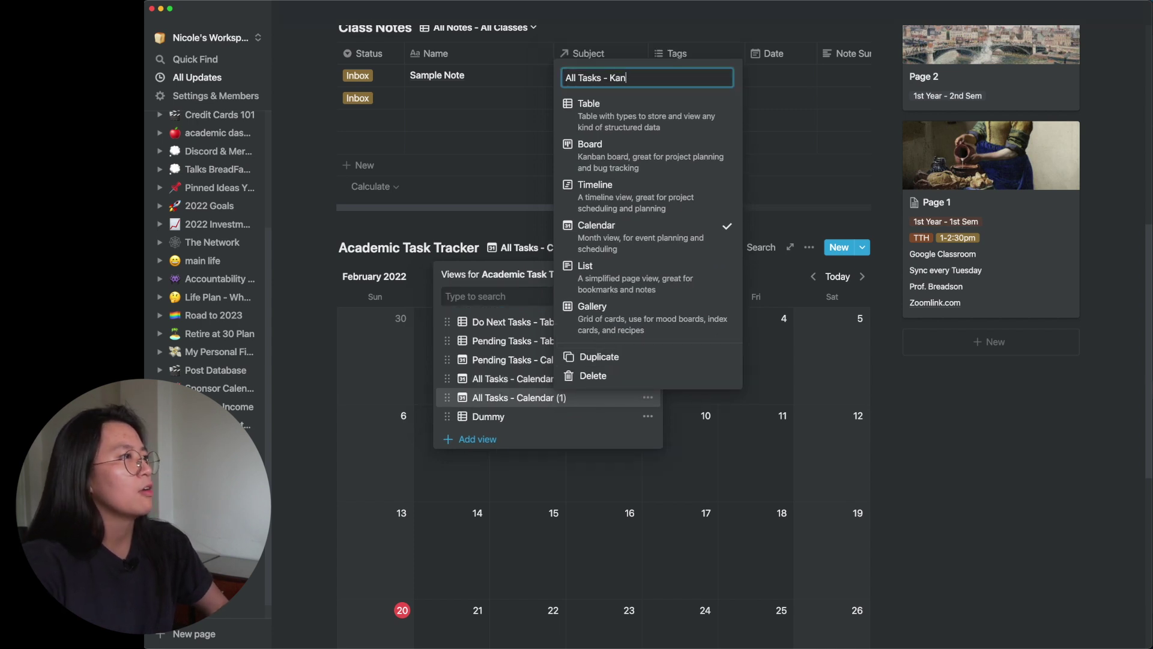
click(619, 155)
click(775, 434)
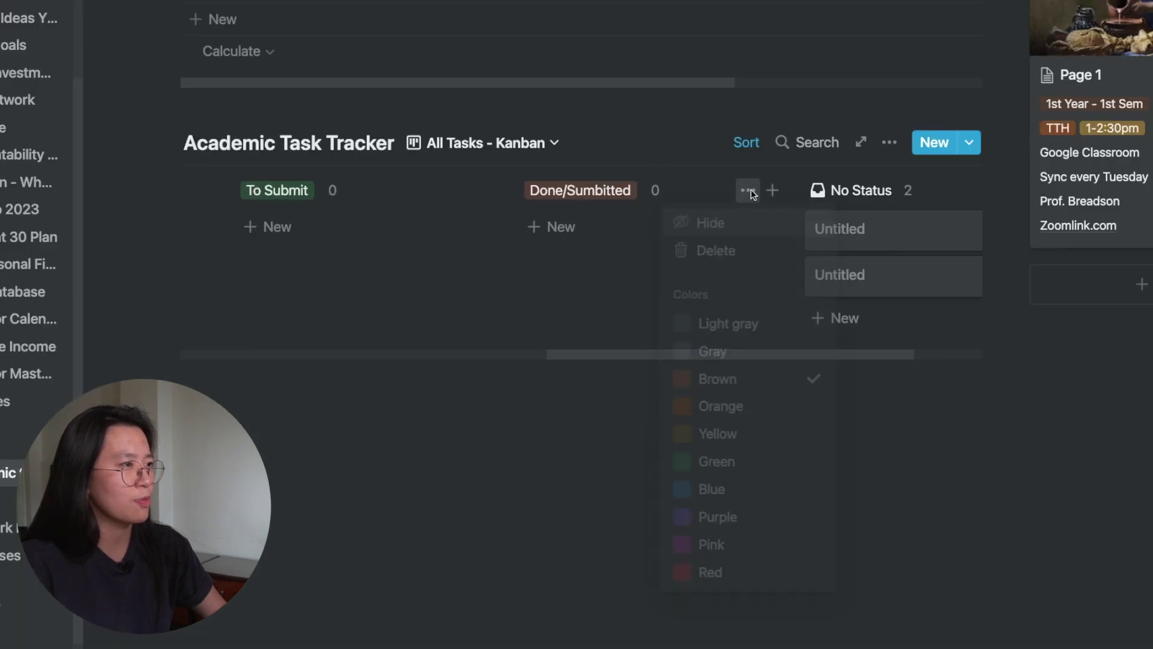
Hide the Done/Sumbitted and No Status groups on the All Tasks - Kanban board
click(745, 224)
click(748, 191)
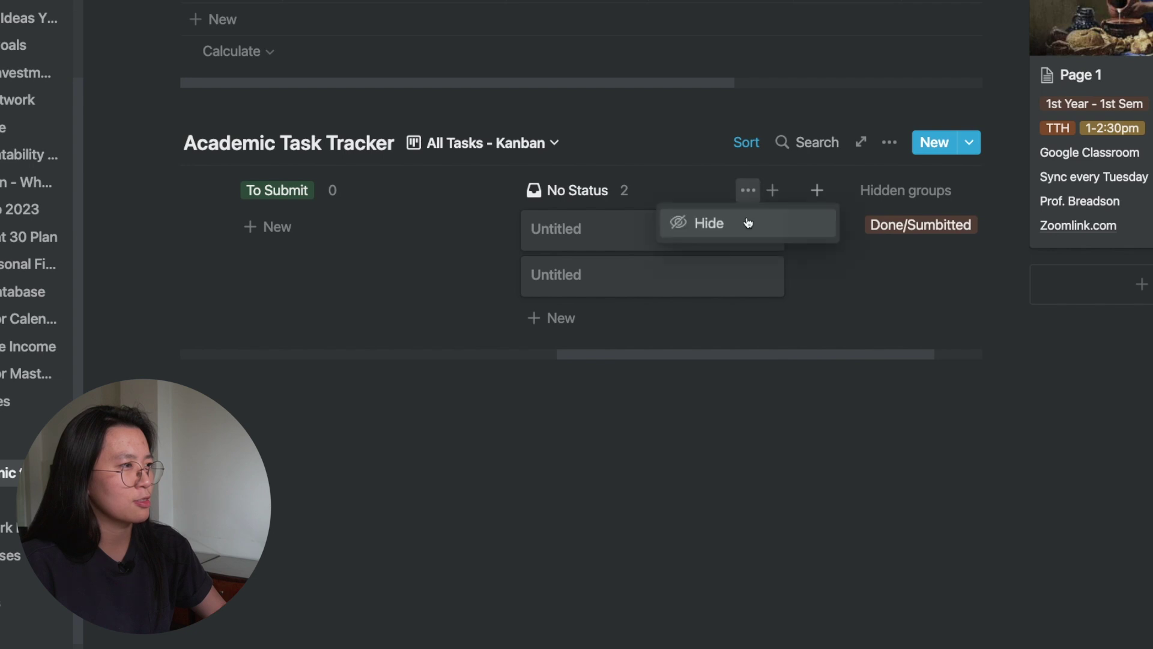
click(805, 285)
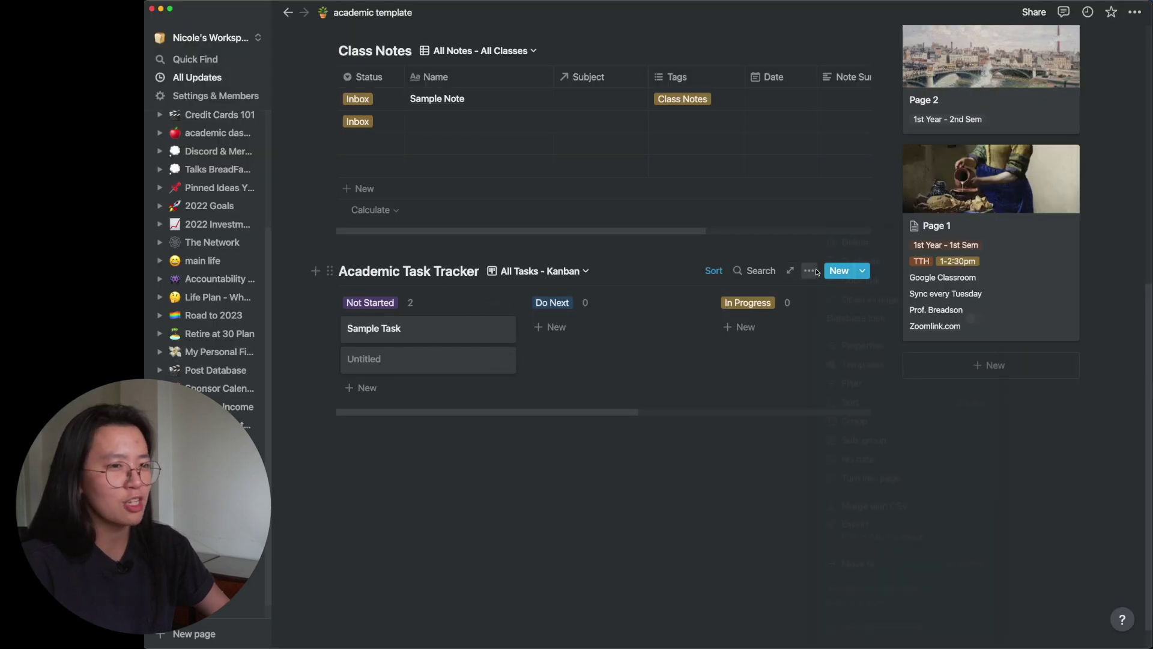
Show the Subject, Context, Date and ASAP properties on the All Tasks - Kanban cards
click(850, 345)
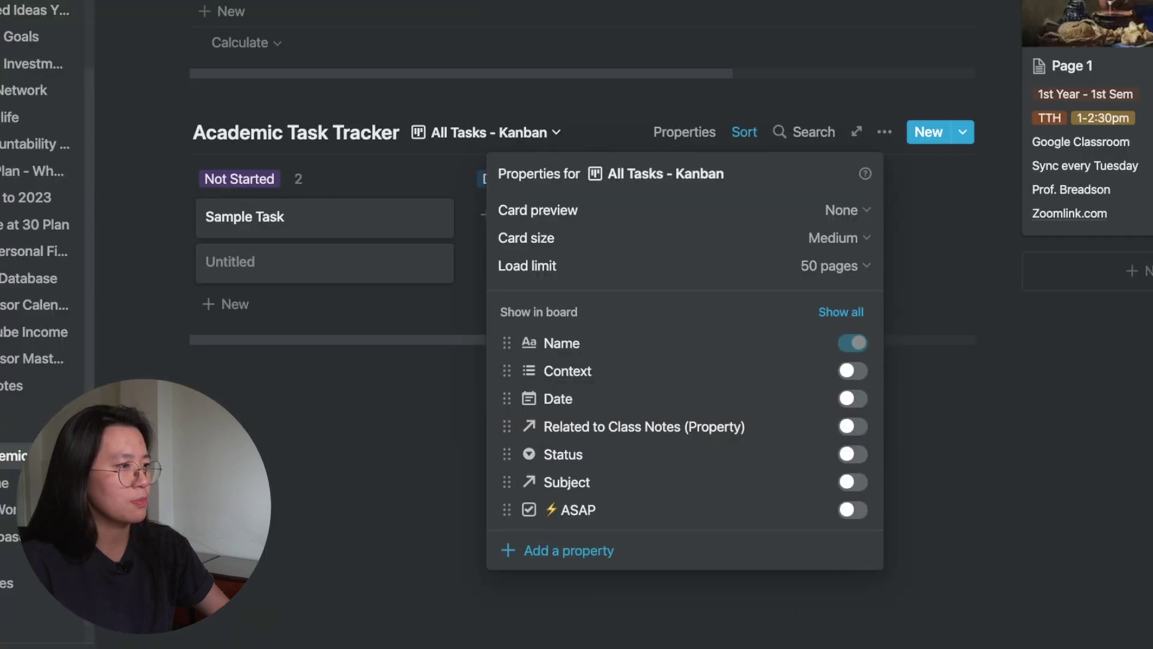
click(853, 482)
click(852, 398)
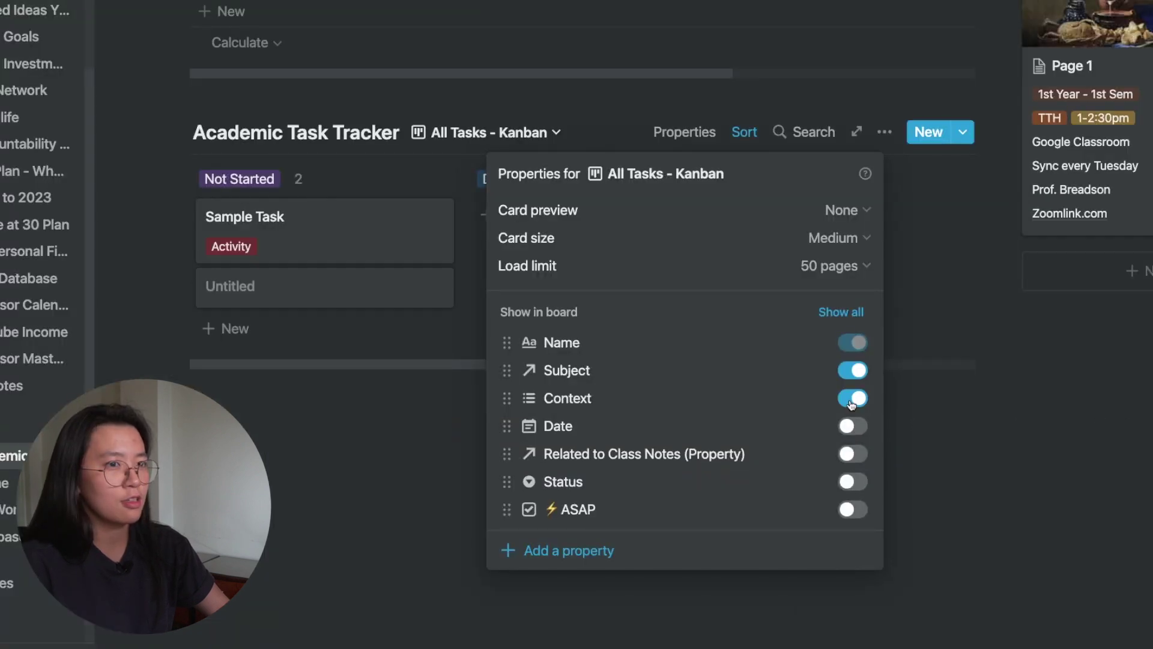
click(852, 425)
click(852, 509)
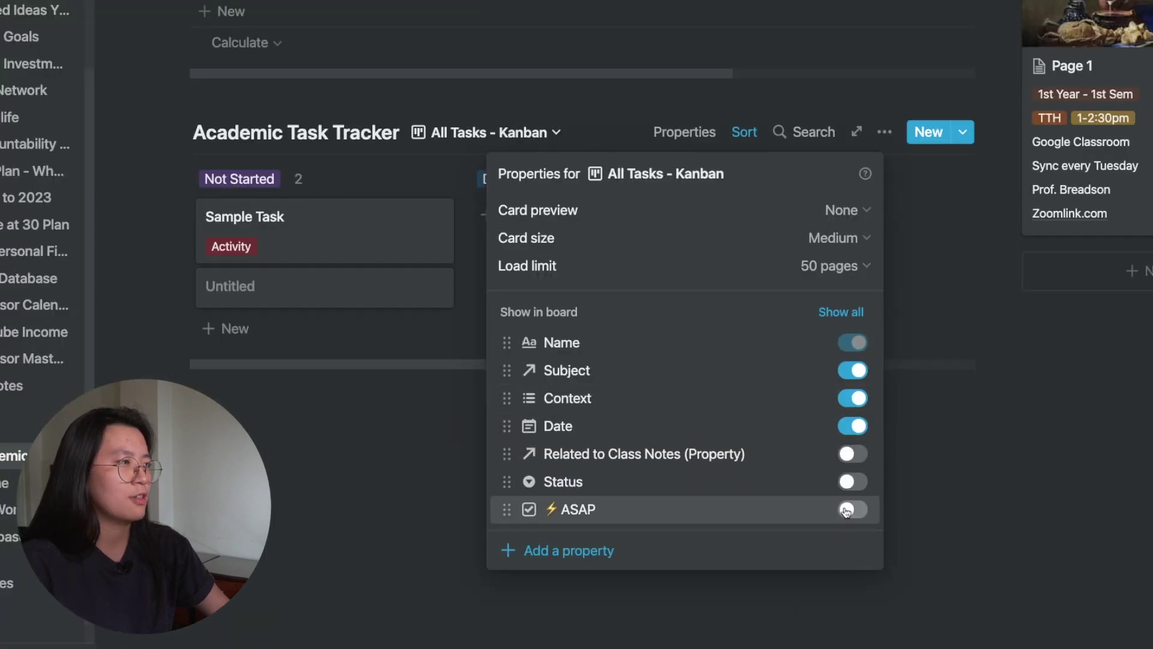
click(1124, 483)
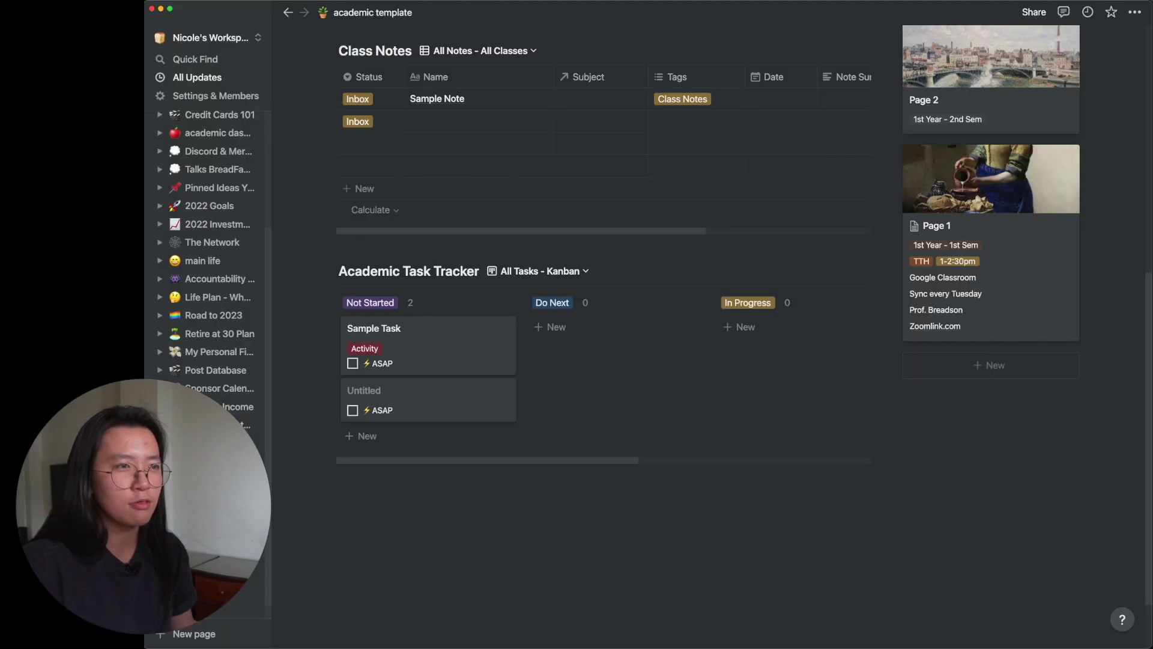
Create a new page template in the Classes database and title it Class Dashboard - Template
scroll(858, 396, up, 6)
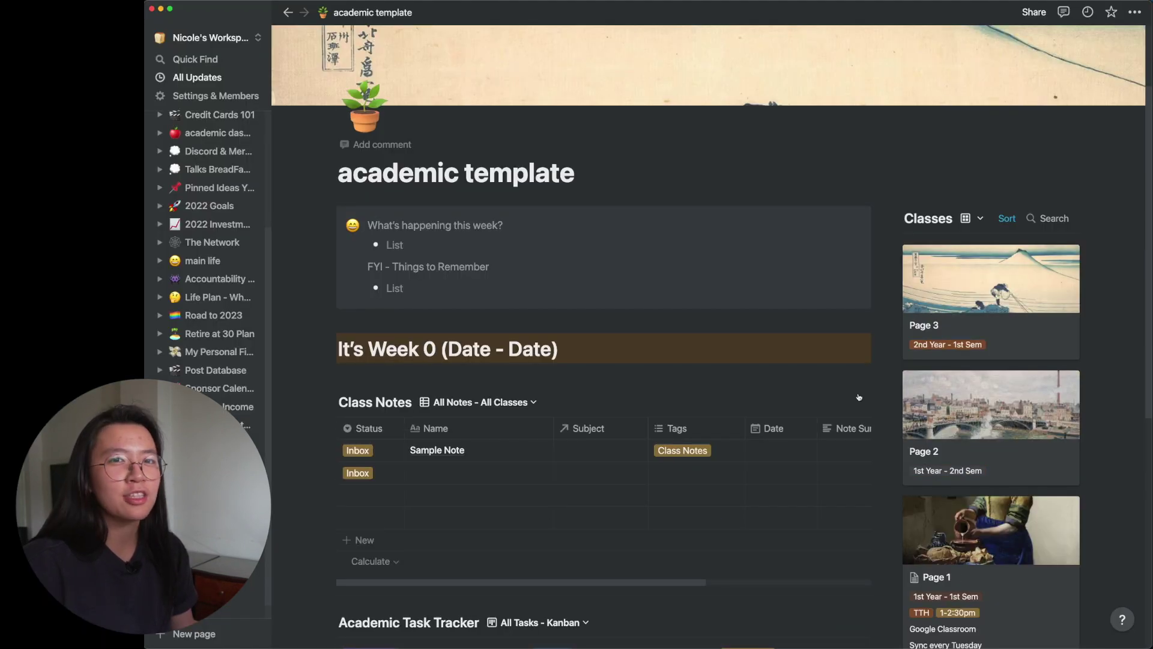
scroll(859, 396, down, 2)
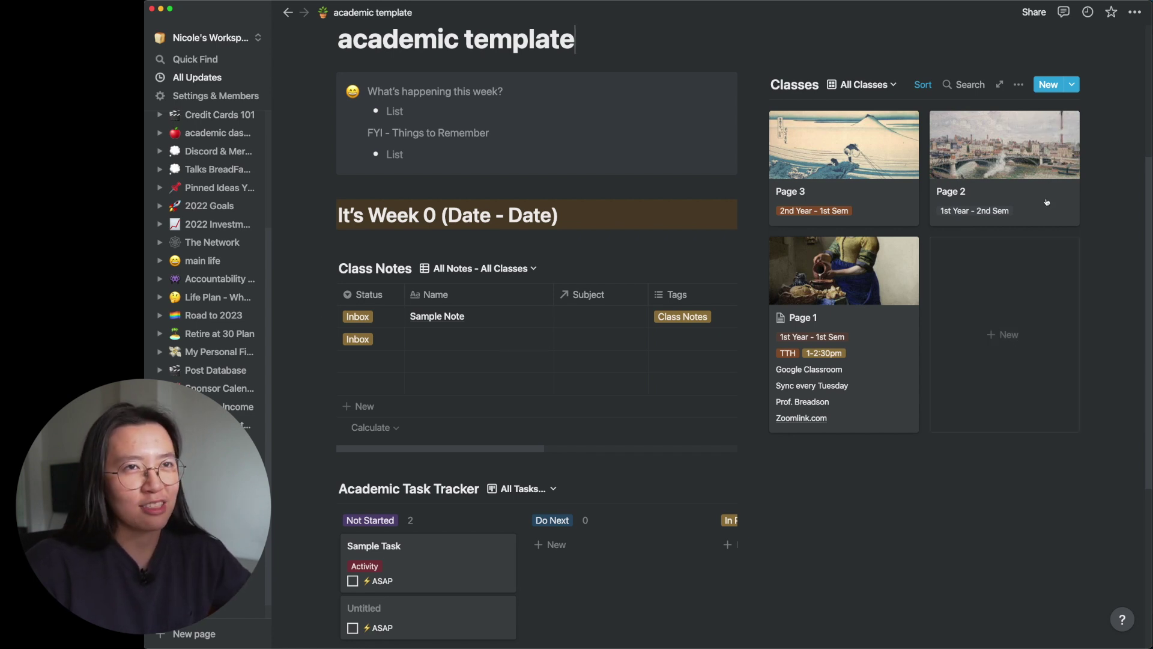
click(1072, 84)
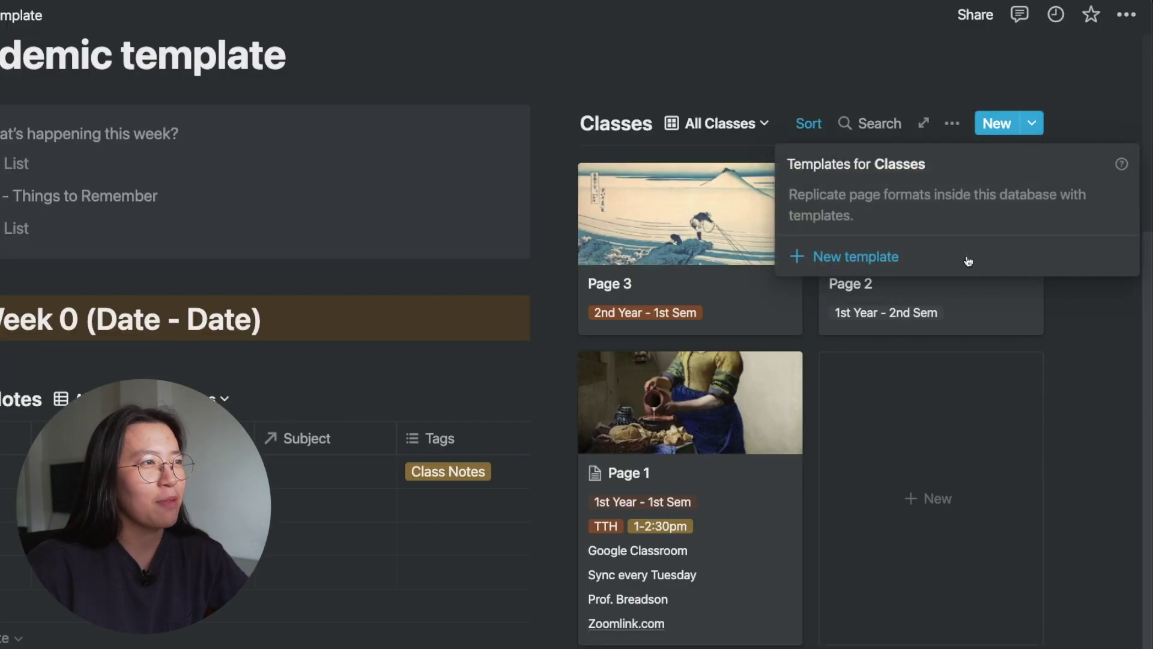
click(1028, 180)
click(381, 65)
text(Class D)
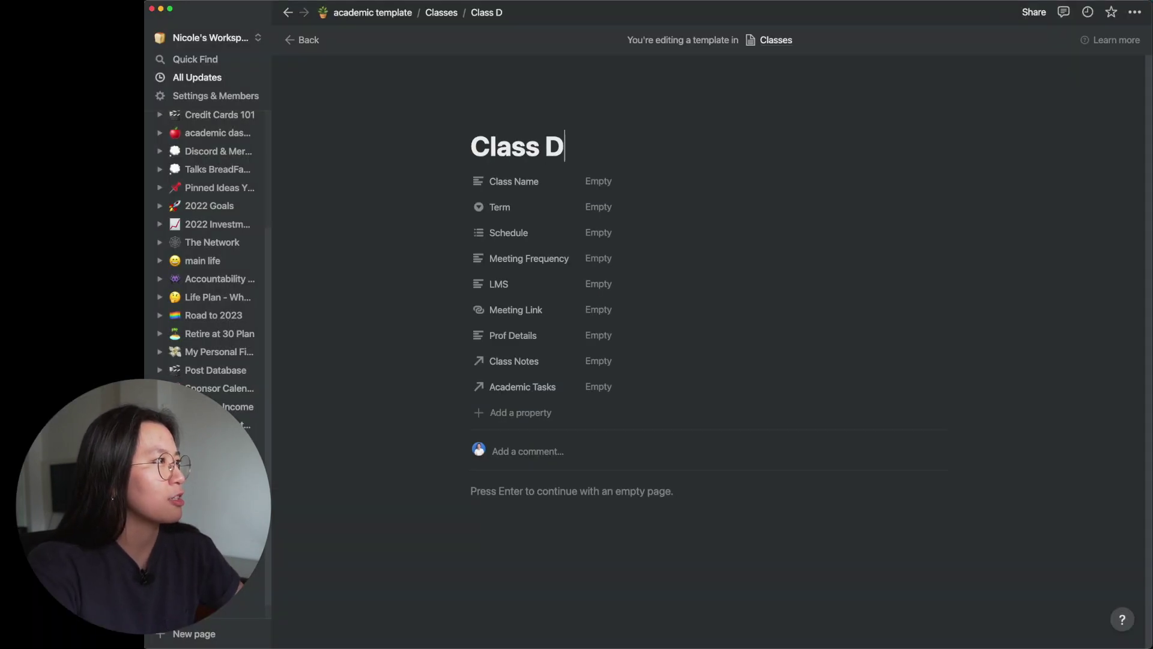
text(ashboard - Tem)
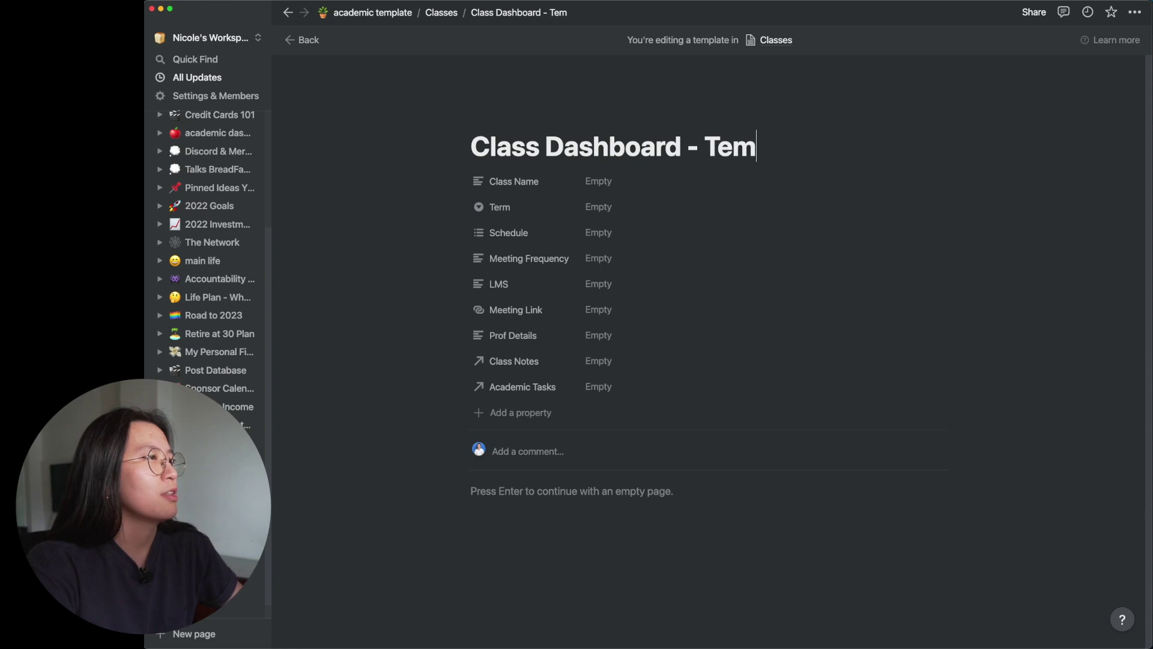
text(plate)
Set the Class Dashboard - Template page to full width and add a cover
click(1135, 12)
click(1122, 127)
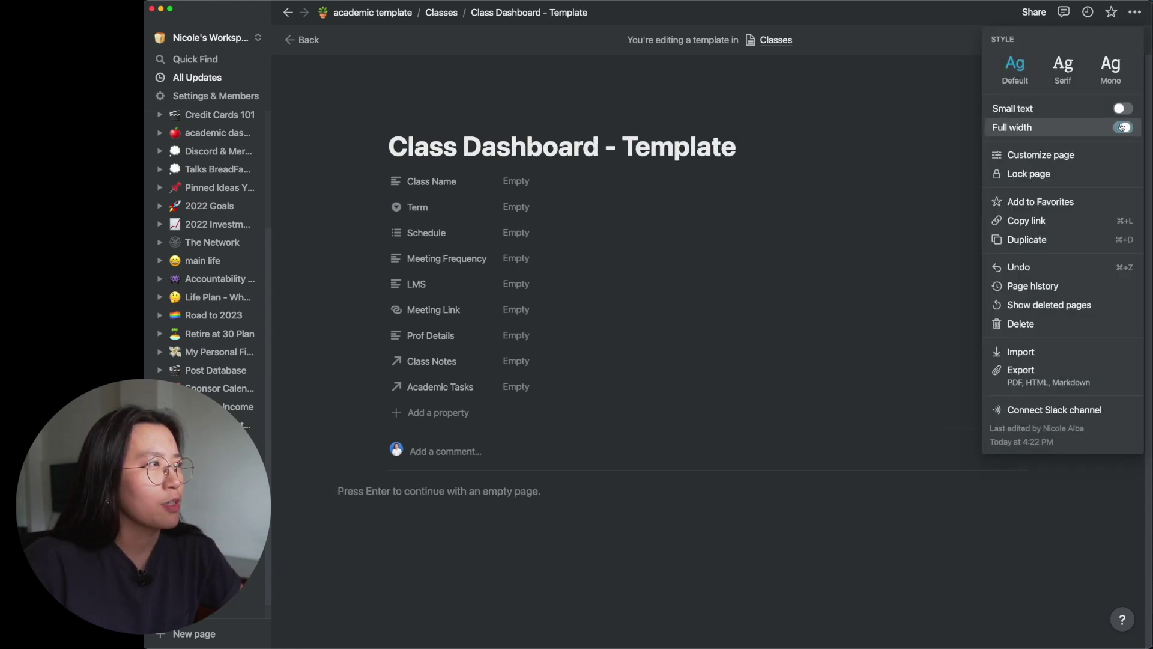
click(726, 142)
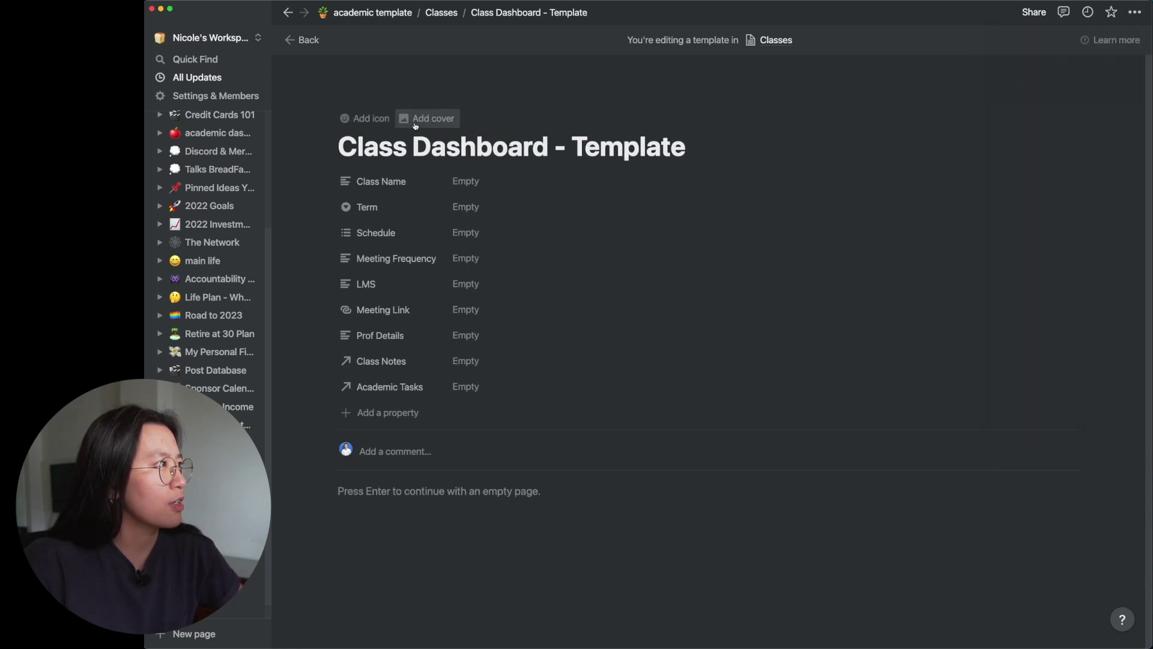
click(415, 120)
Insert a breadcrumb block with a divider below it in the template's body
scroll(777, 463, down, 3)
click(777, 464)
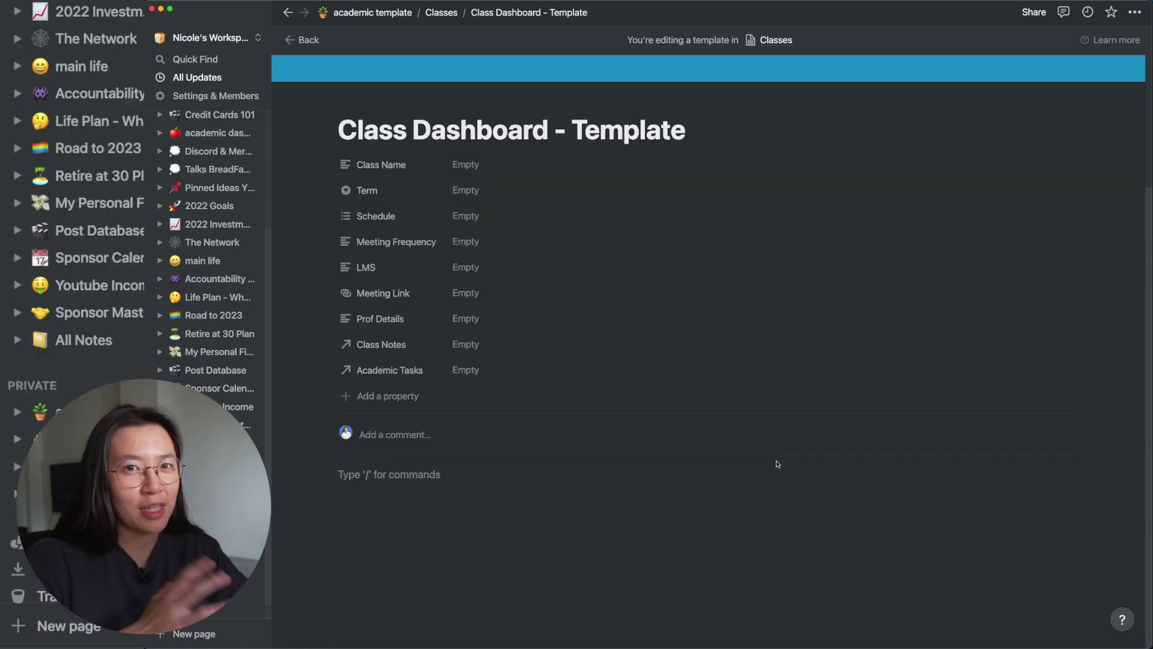
text(/bread)
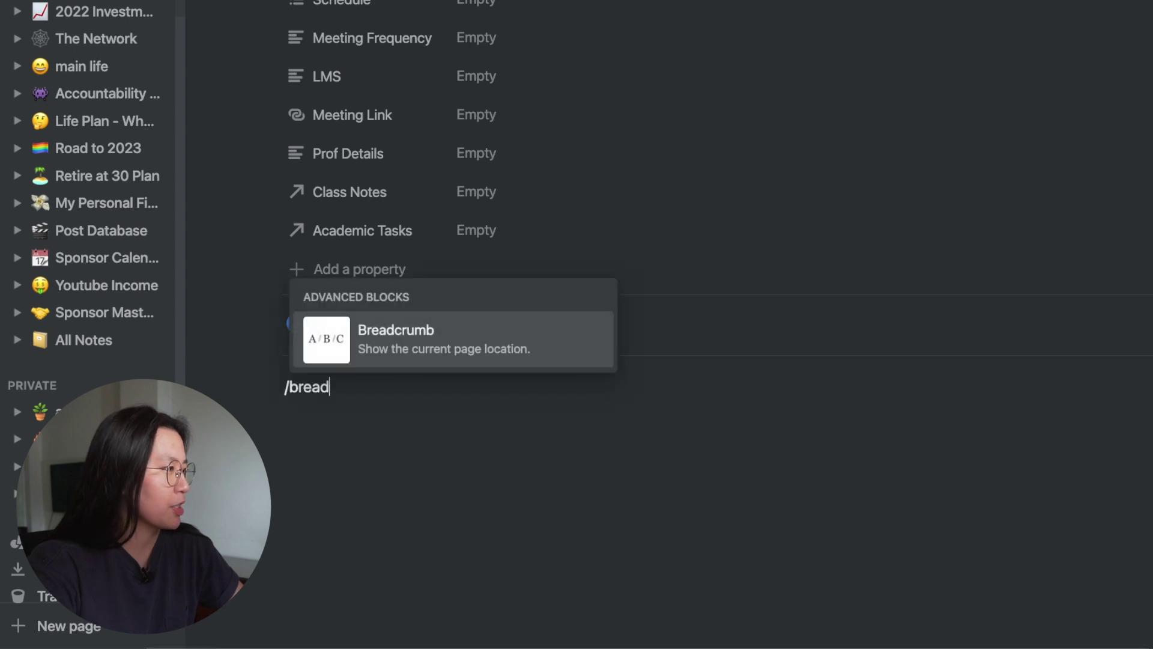
key(Return)
Add two callouts below the breadcrumb: Course Requirements with a pencil icon and Pinned Stuff with a pushpin icon
text(/call)
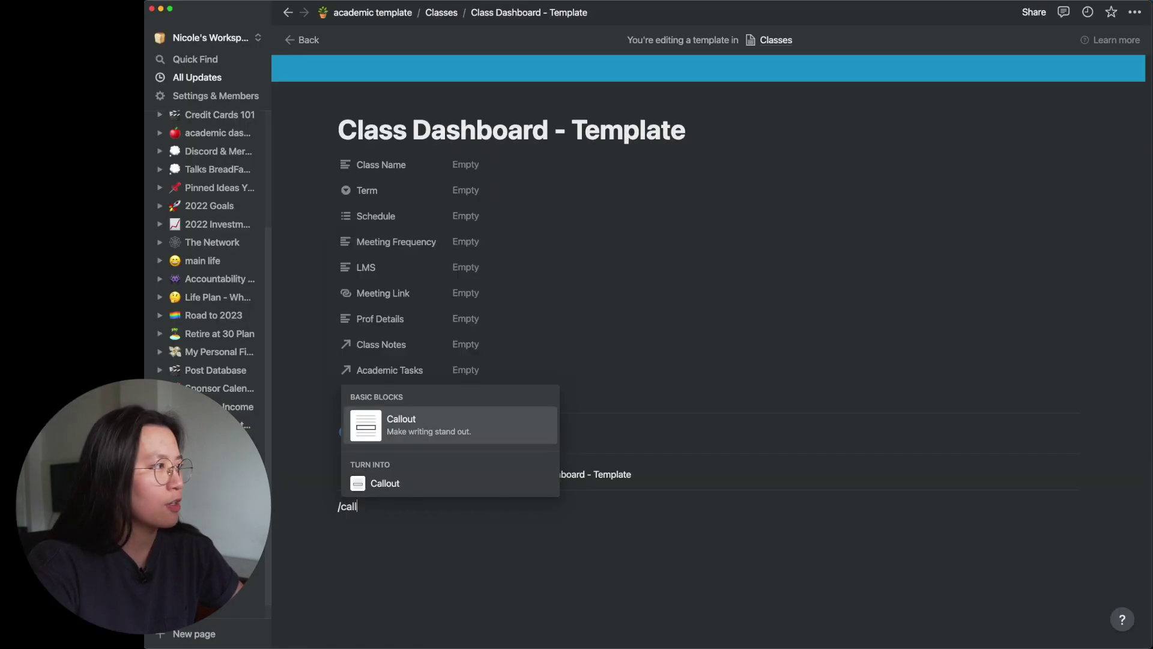
key(Return)
text(Course Requirements)
key(Return)
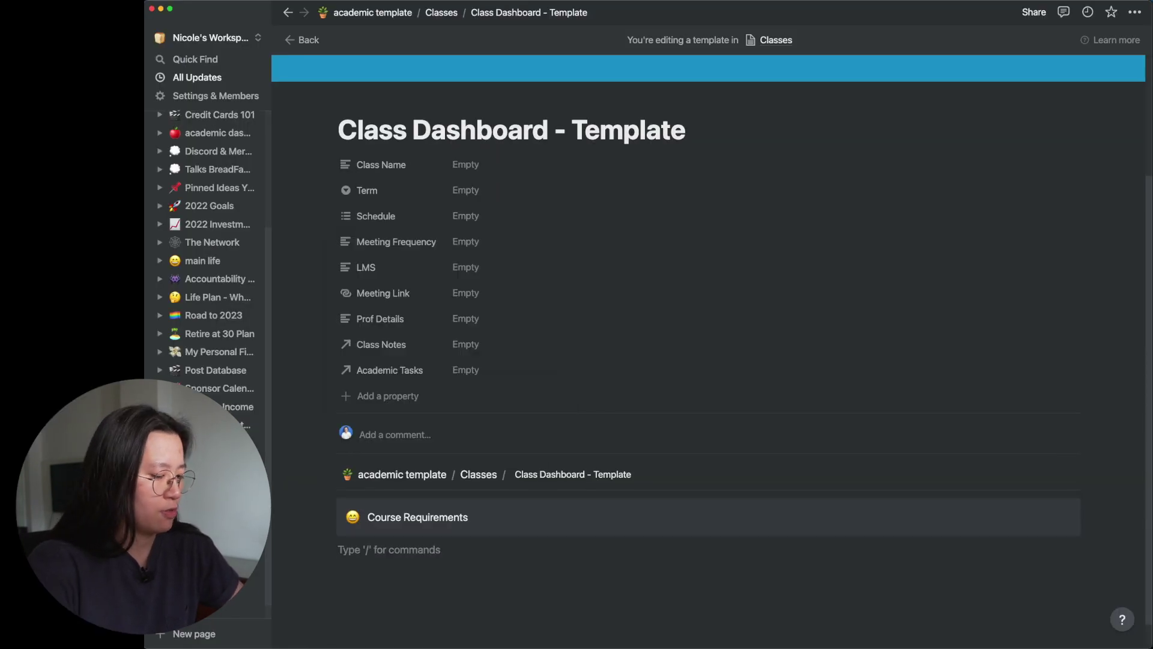
text(/call)
key(Return)
text(Pinned Stuff)
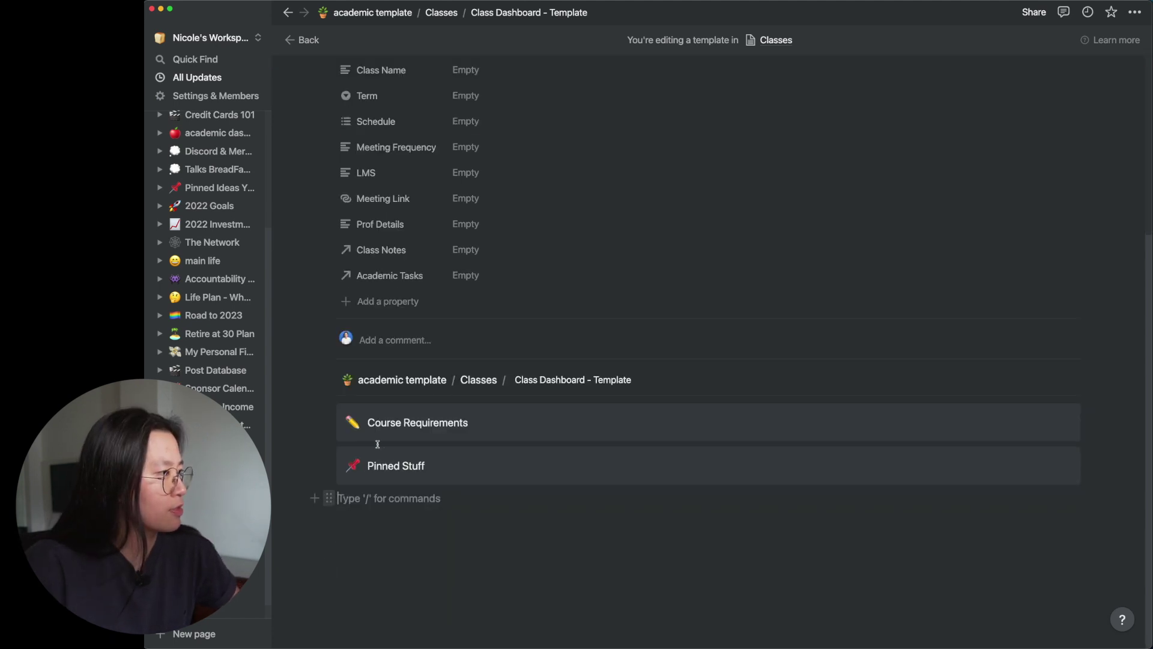
Arrange the Course Requirements and Pinned Stuff callouts side by side in two columns, with Course Requirements narrower and an empty line inside each
click(377, 444)
key(Return)
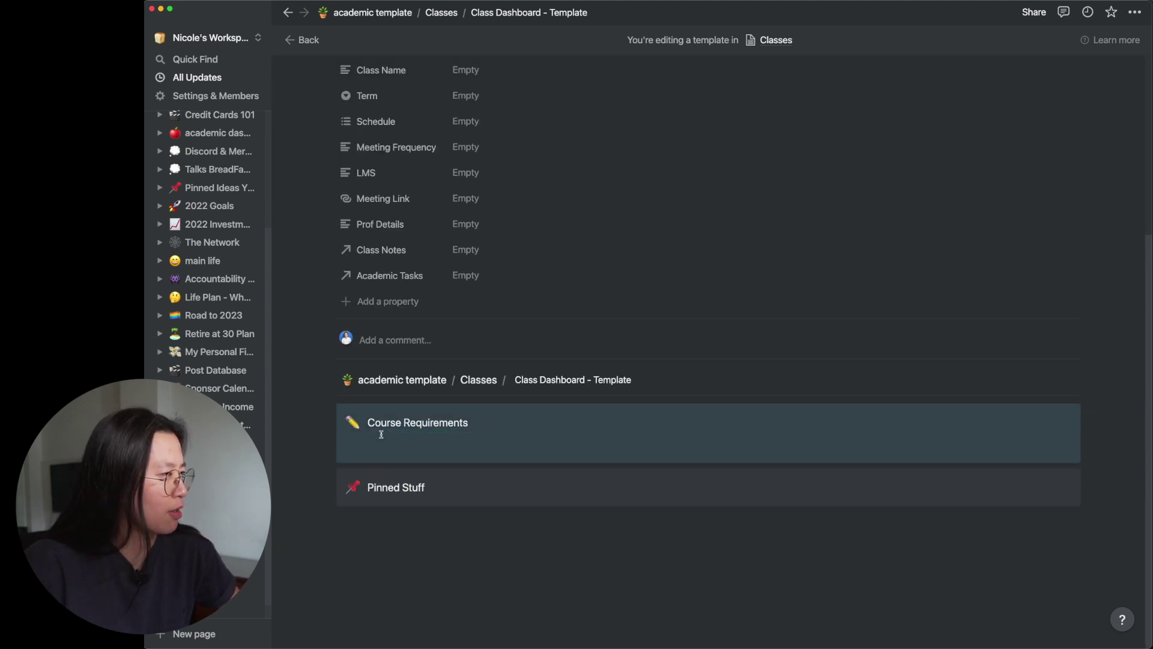
drag(329, 519, 365, 518)
drag(941, 452, 1092, 452)
drag(708, 447, 531, 457)
Insert a linked database below the callouts, using the Class Notes database from academic template
click(547, 508)
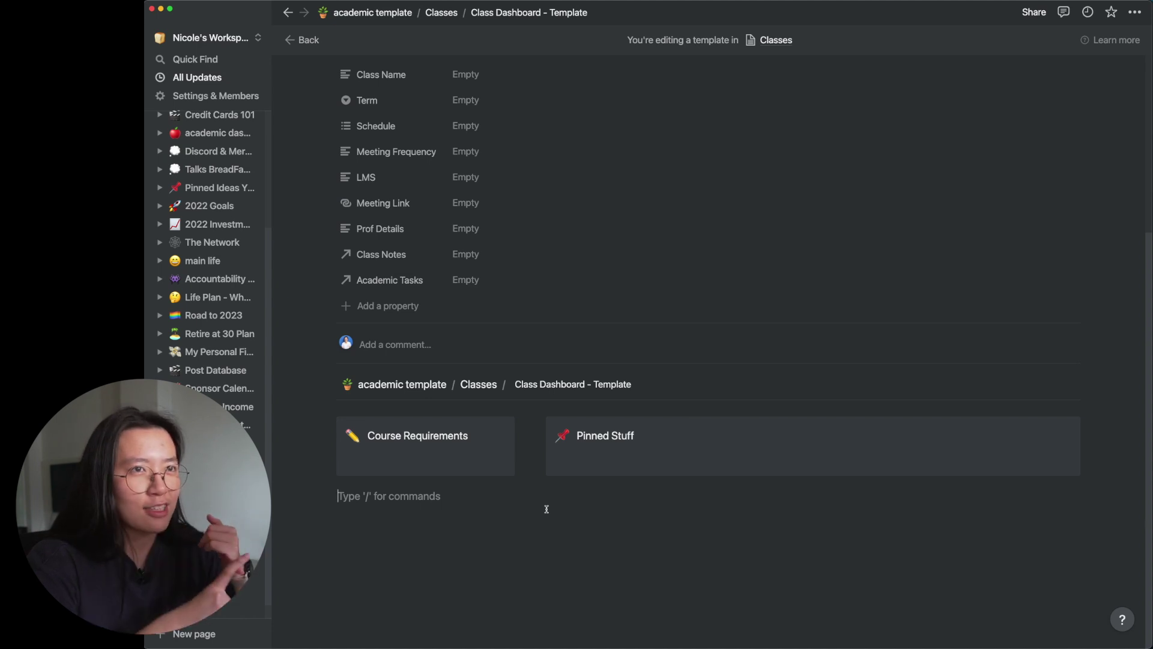
text(/)
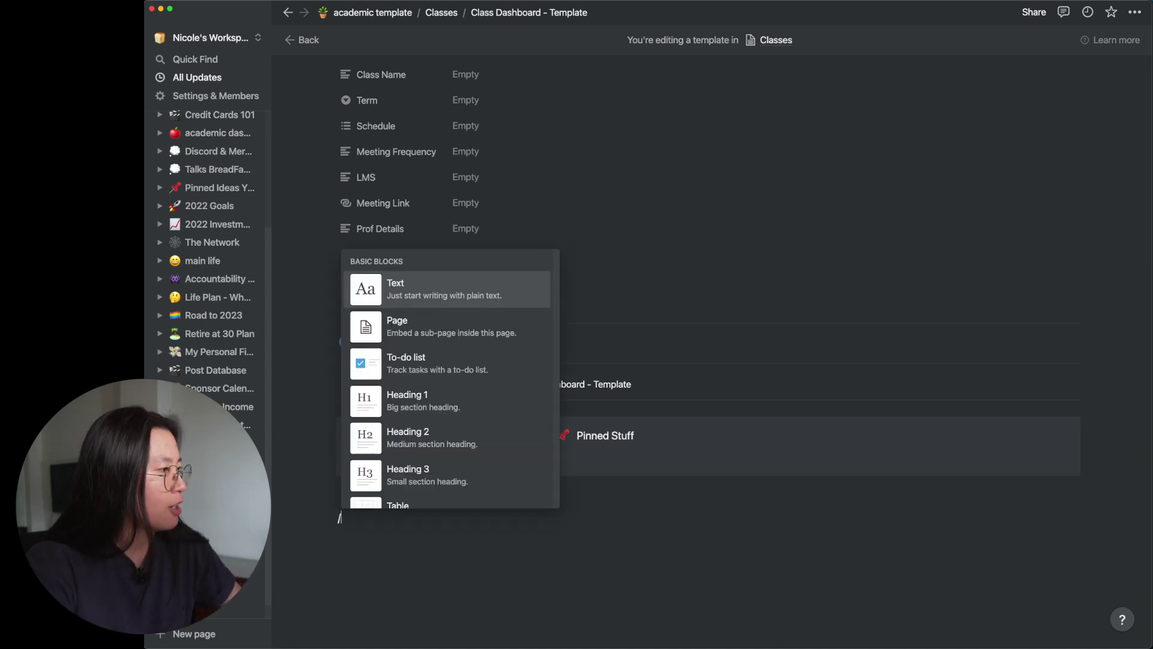
text(linked)
key(Return)
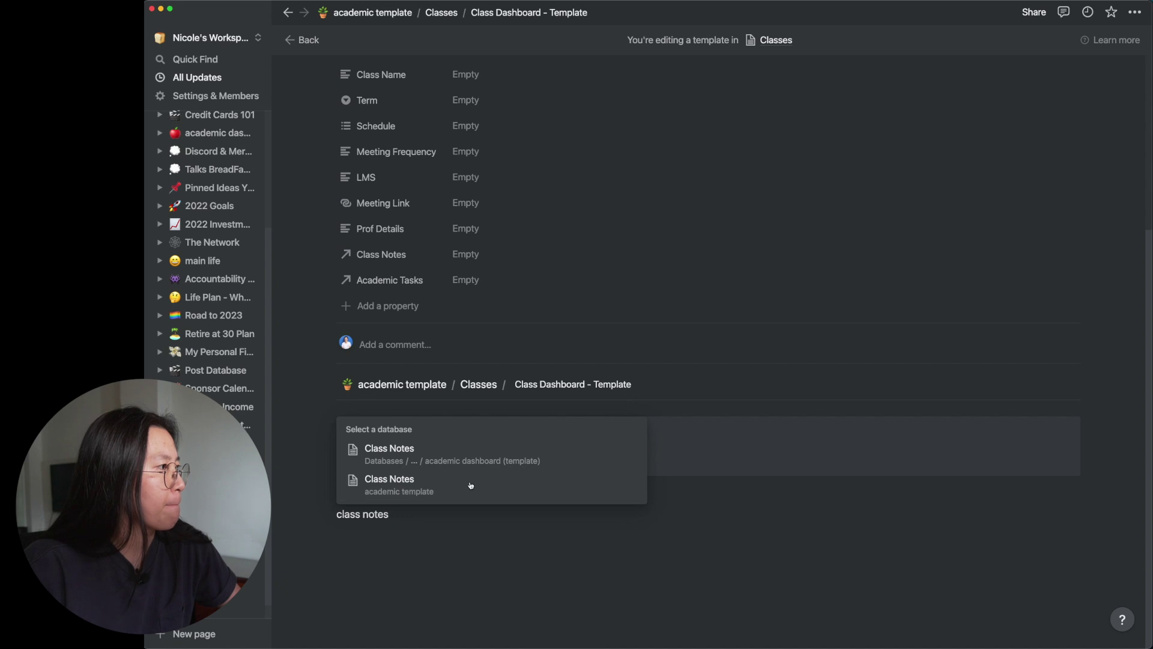
click(471, 484)
Insert a second linked database below Class Notes, using the Academic Task Tracker from academic template
text(/linked)
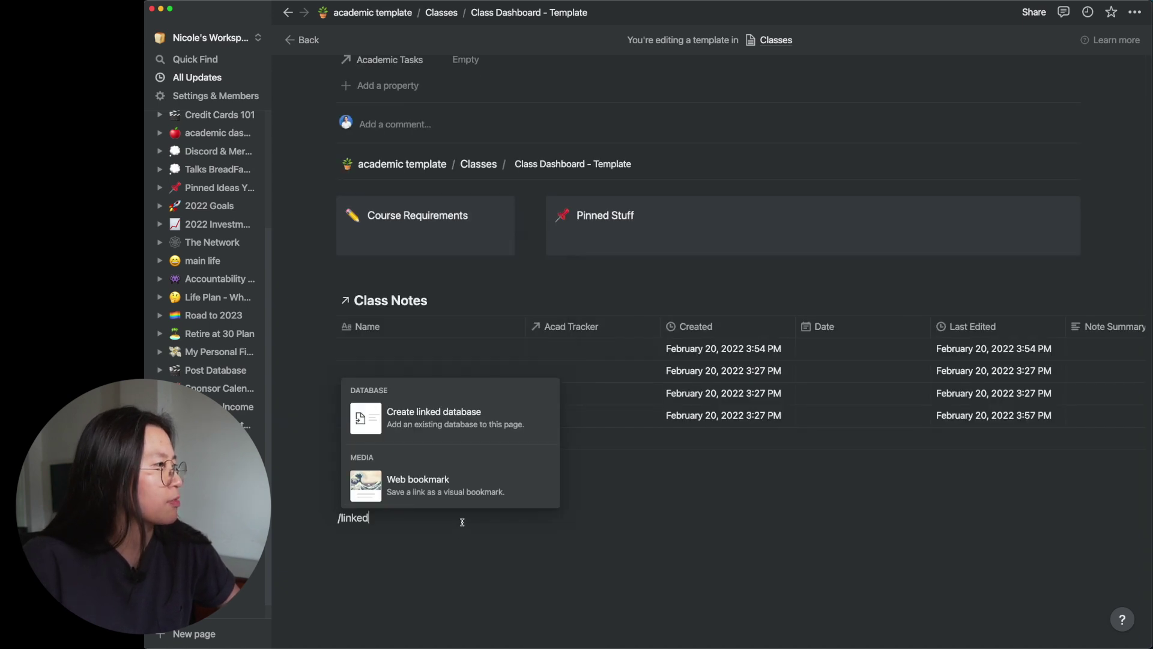
key(Return)
text(academic)
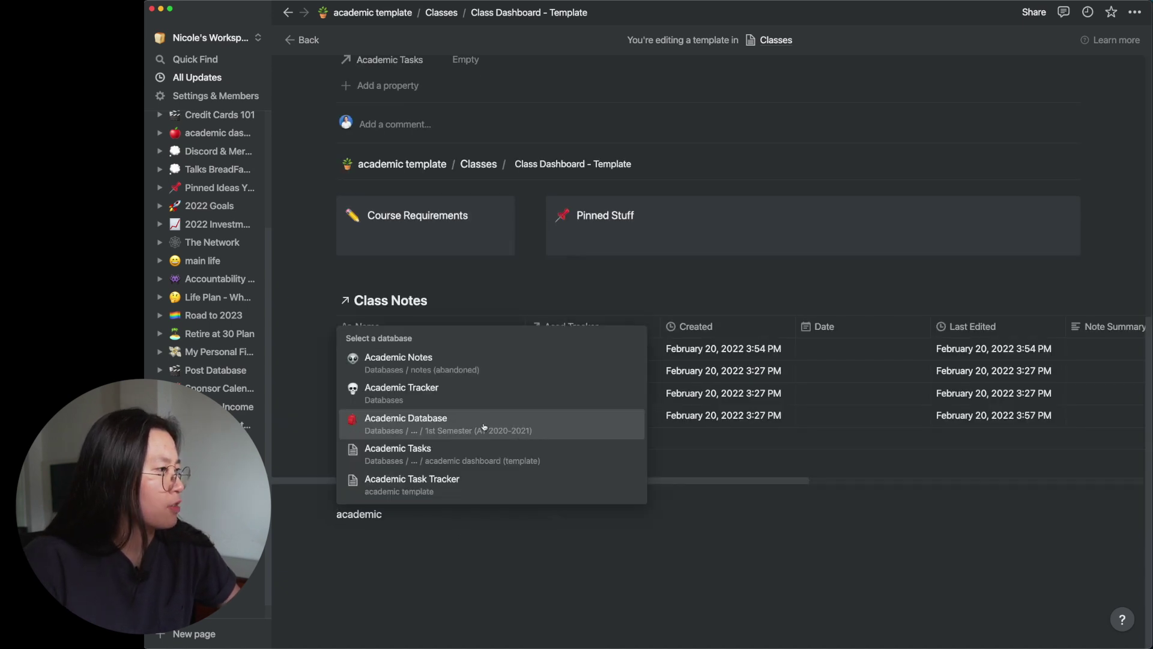
click(455, 481)
scroll(490, 317, down, 1)
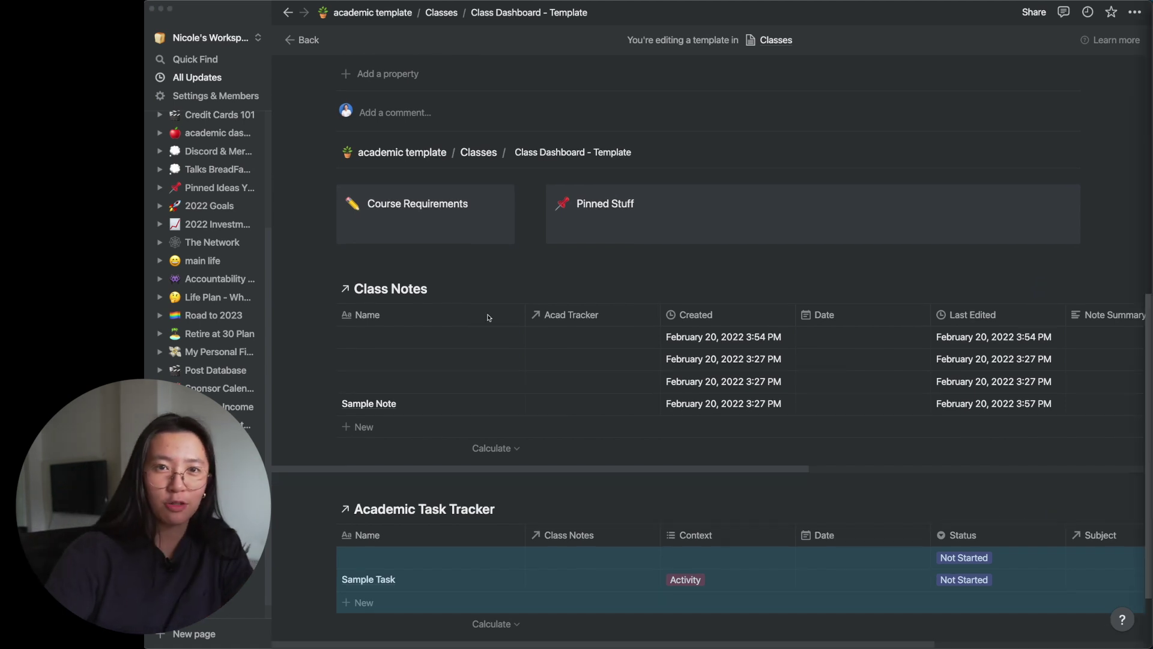
Add an Active Notes - Class Name view to Class Notes, ordering properties Status, Name, Tags, Subject, Date, Note Summary, Last Edited, Acad Tracker, Created
scroll(489, 318, up, 2)
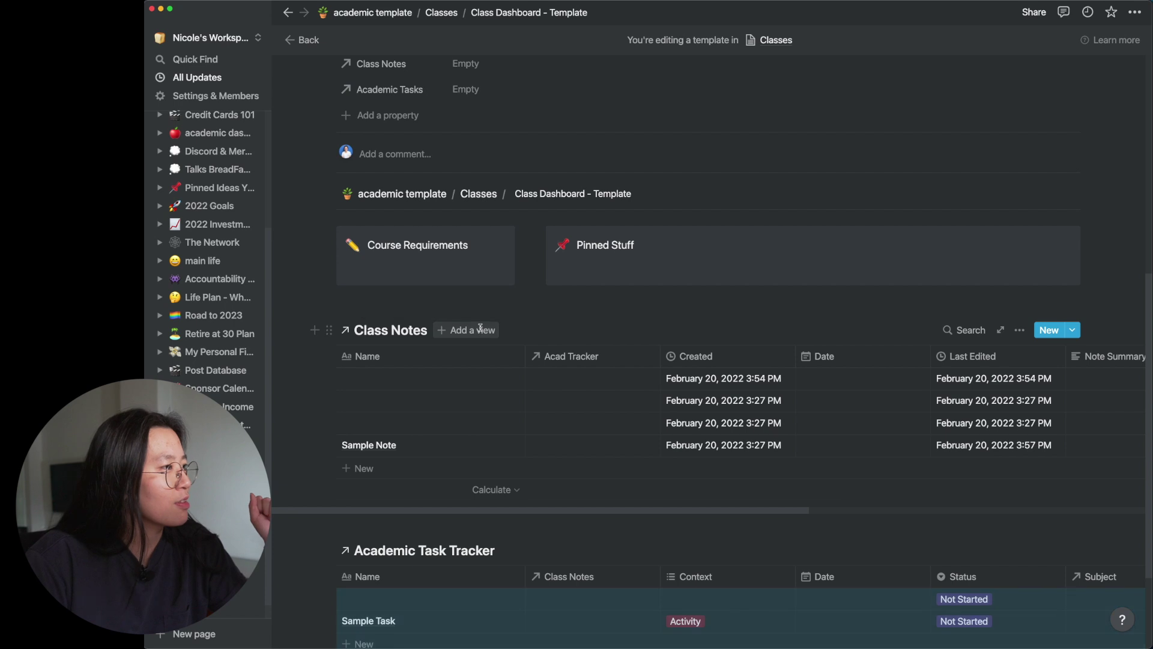
click(480, 330)
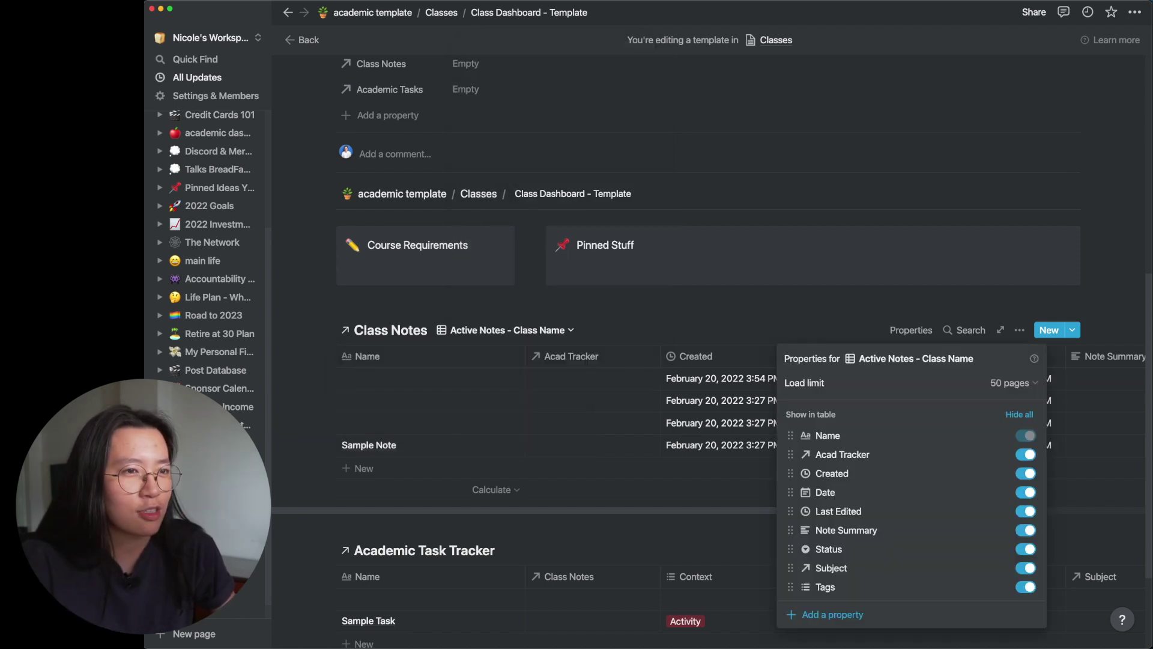
drag(895, 549, 895, 444)
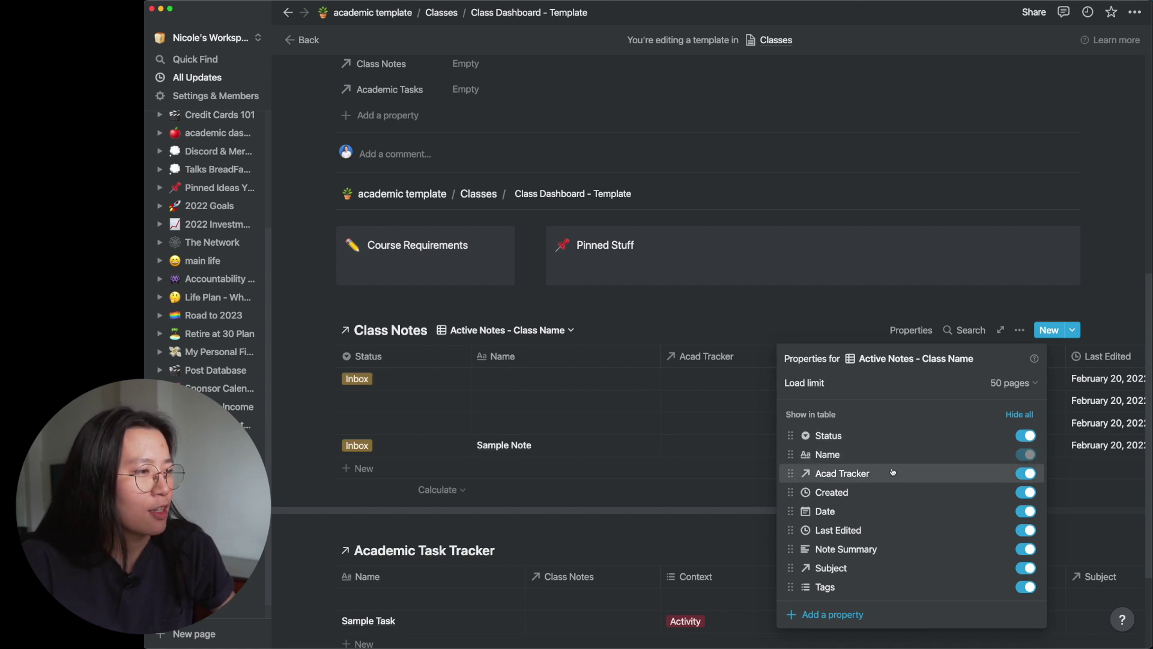
drag(869, 569, 877, 472)
drag(952, 582, 918, 480)
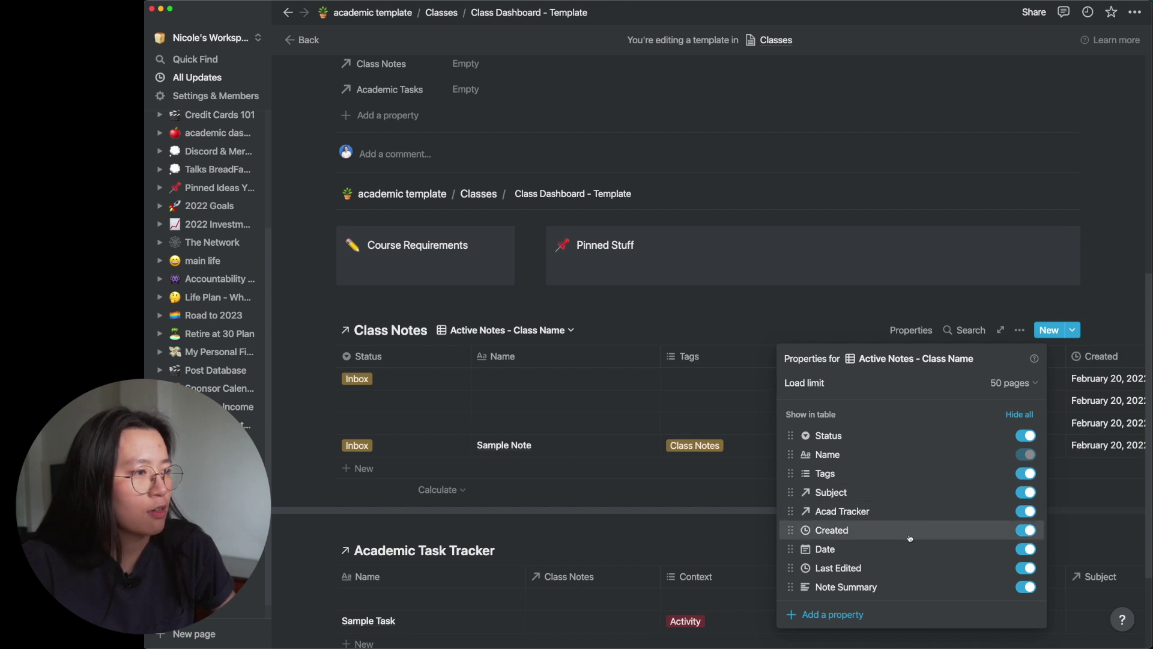
drag(911, 543, 874, 522)
drag(852, 587, 852, 531)
drag(840, 587, 843, 550)
Hide the Subject, Created and Acad Tracker properties in the Active Notes - Class Name view and narrow the Status column
click(1025, 492)
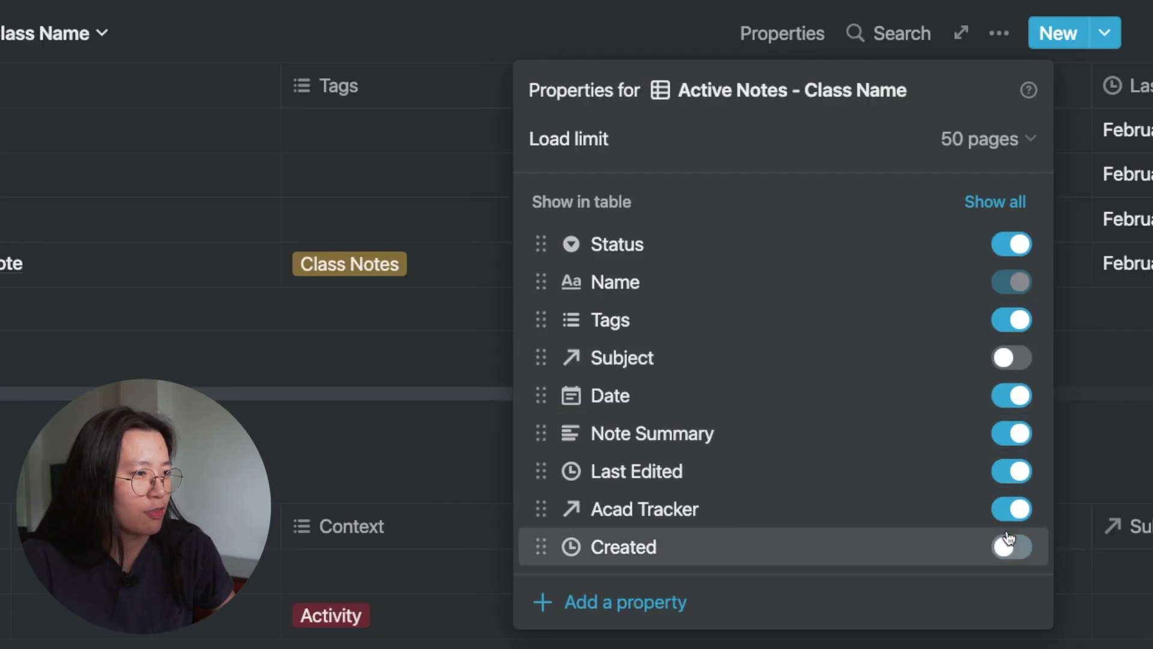
click(1012, 508)
key(Escape)
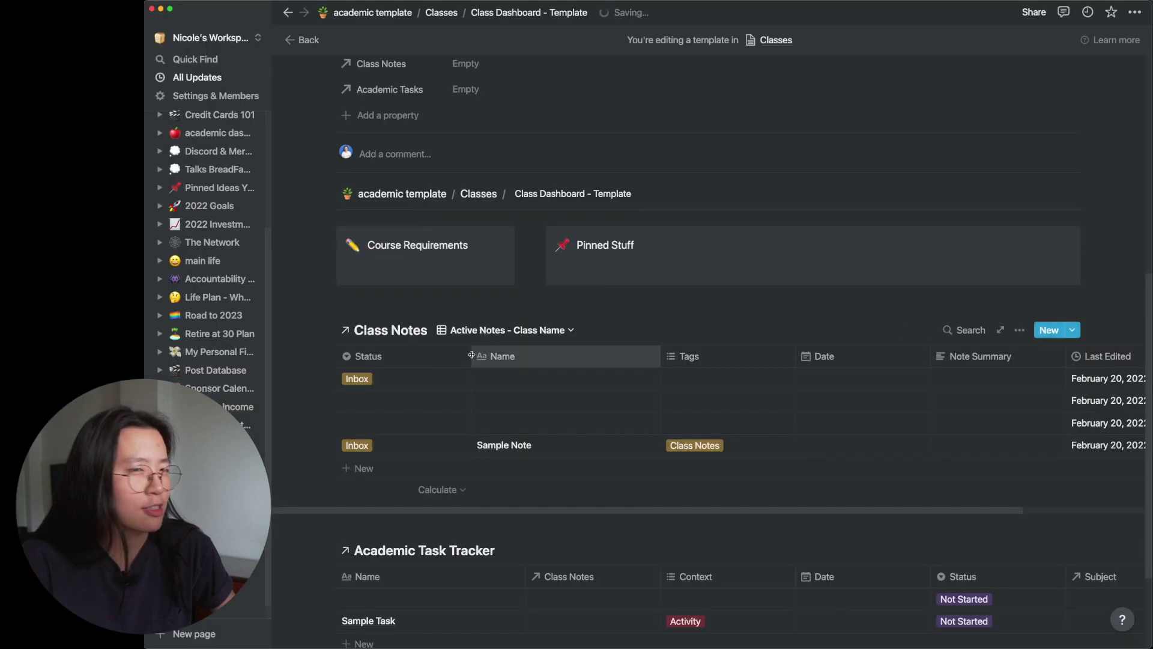
drag(472, 355, 403, 355)
Add two filter groups joined by And to the Active Notes view, setting the first to Subject Contains with no page selected
click(921, 329)
click(956, 592)
click(794, 562)
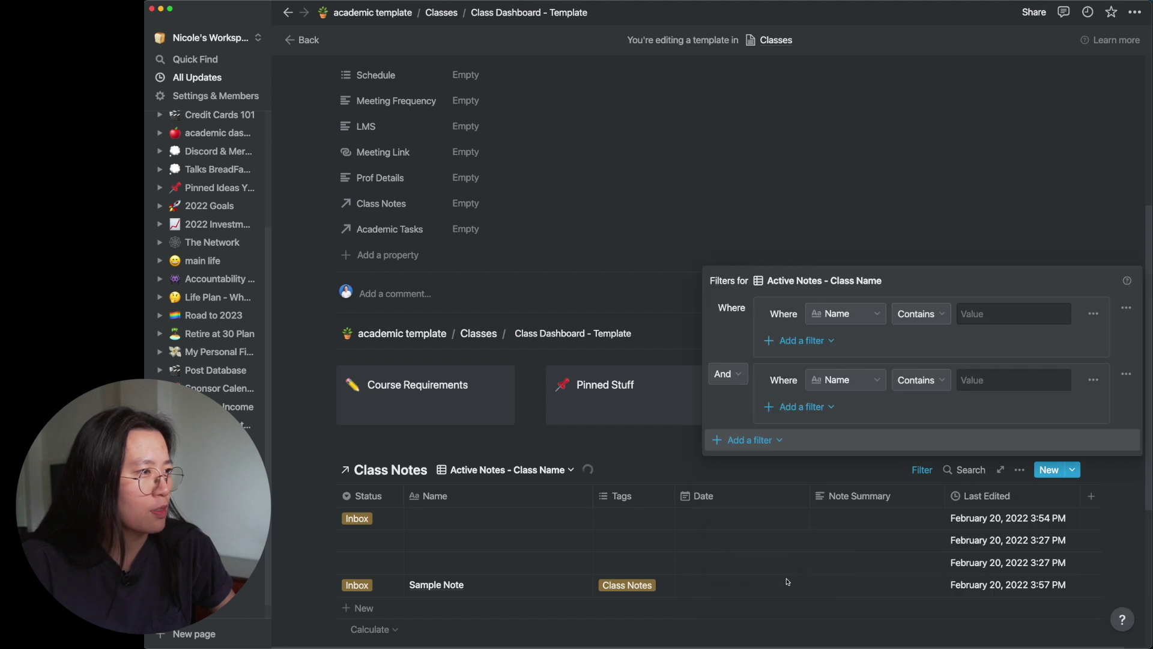
click(801, 341)
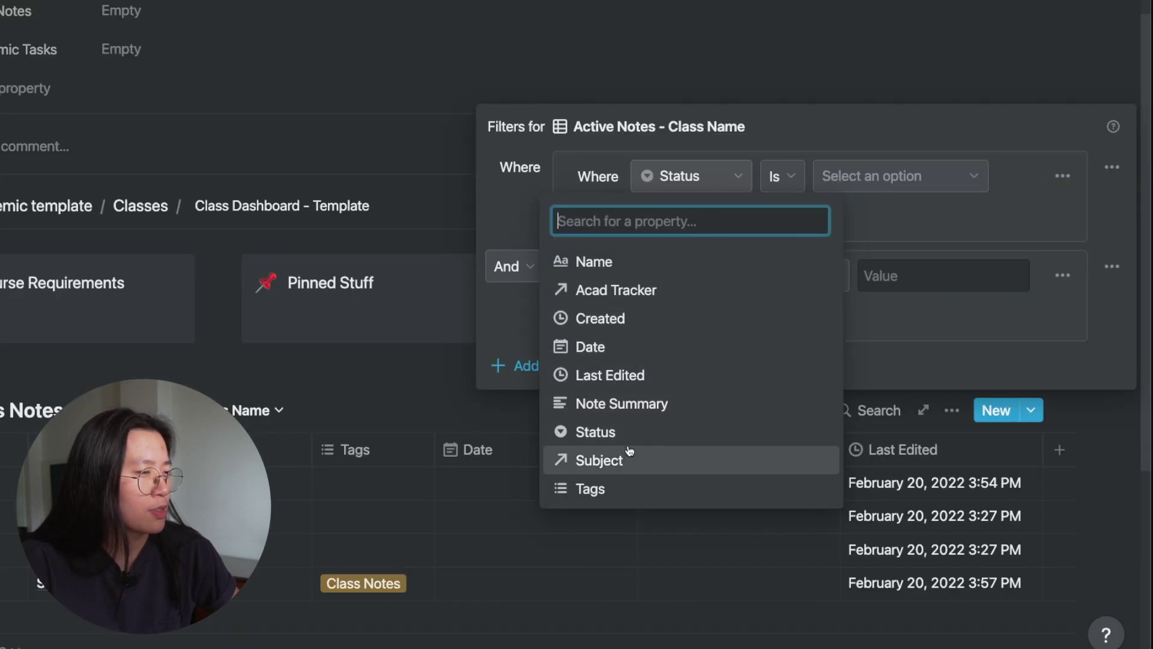
click(629, 454)
click(894, 176)
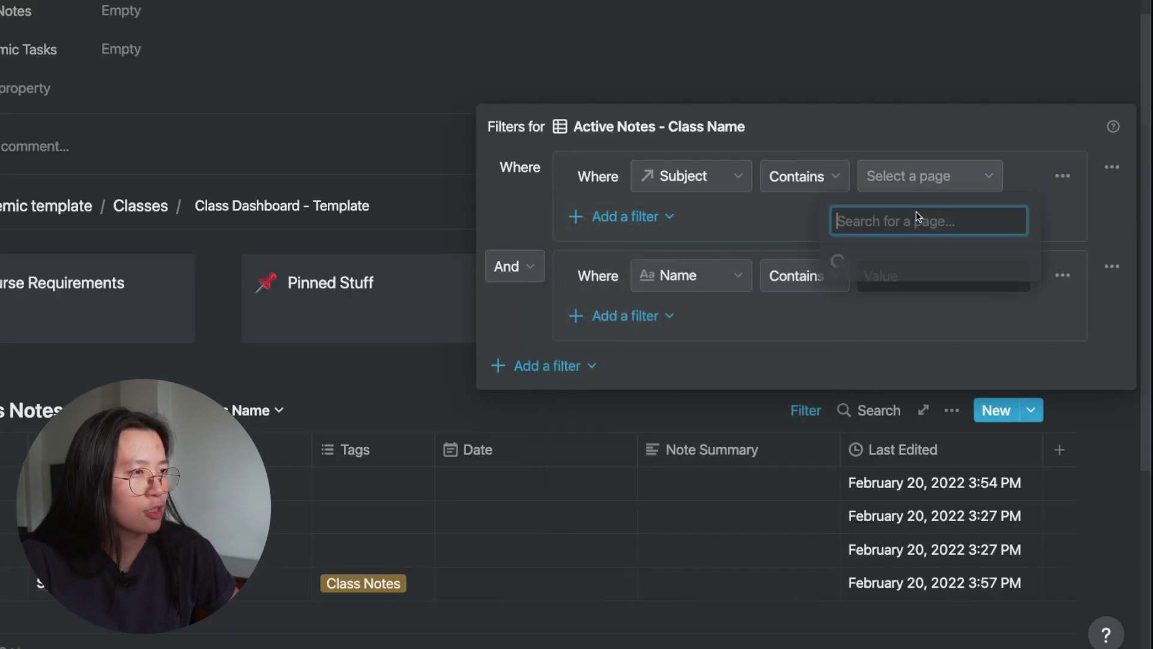
click(938, 126)
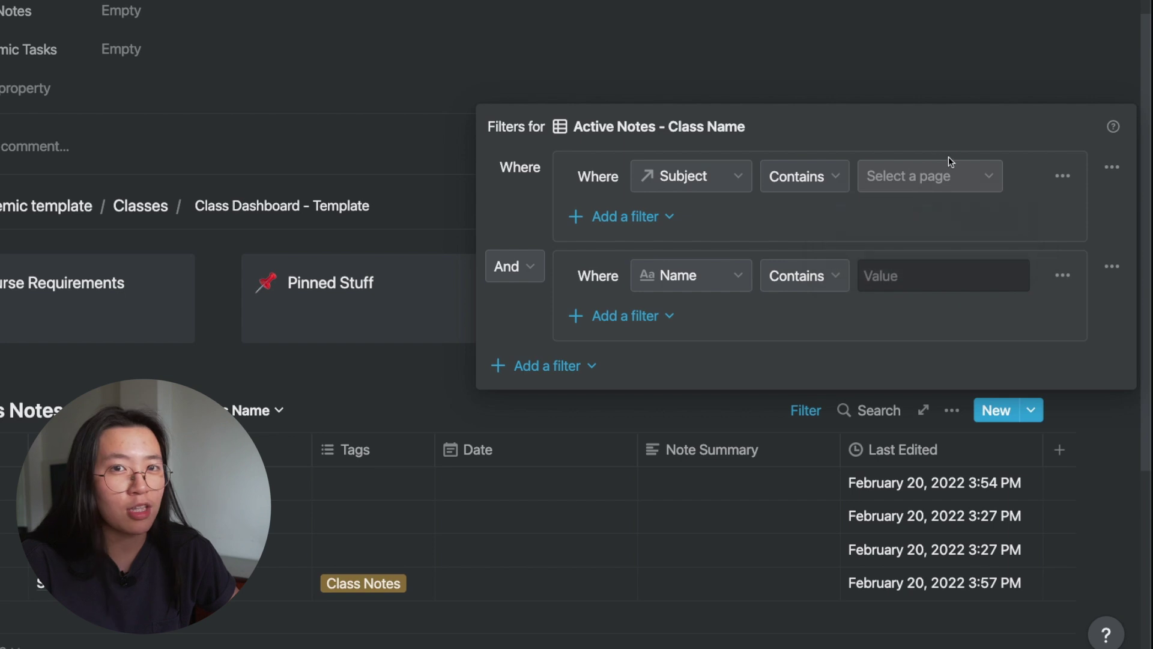
Set the second filter group to Status Is Inbox, Or Status Is Open, Or Status Is Pinned
click(673, 318)
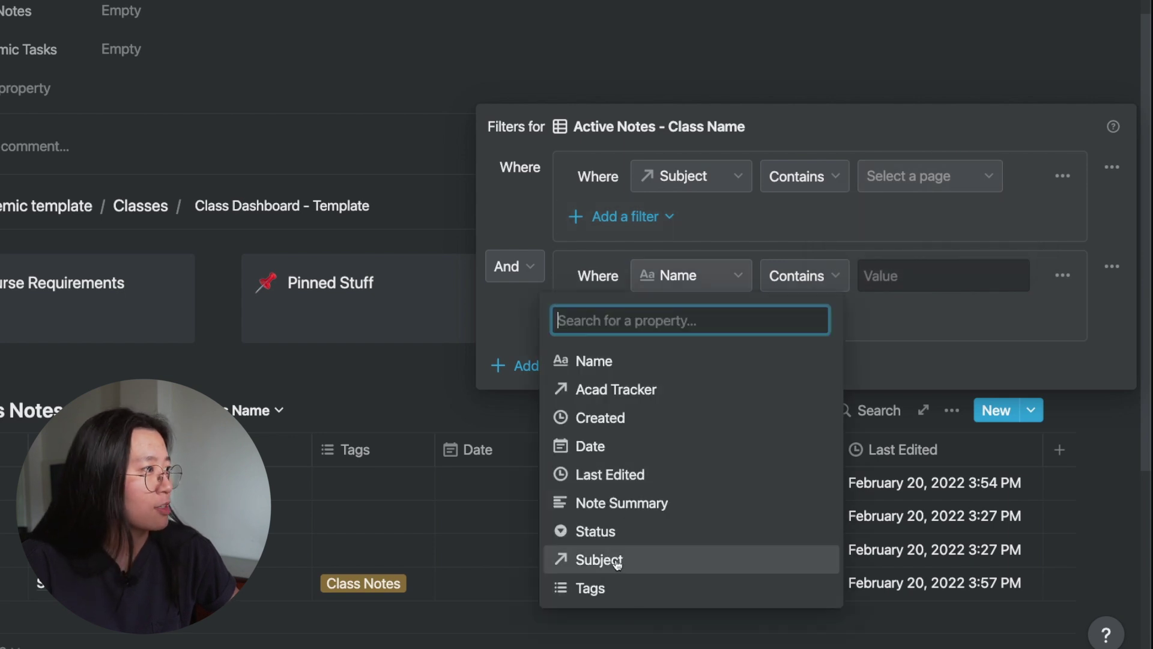
click(596, 531)
click(876, 275)
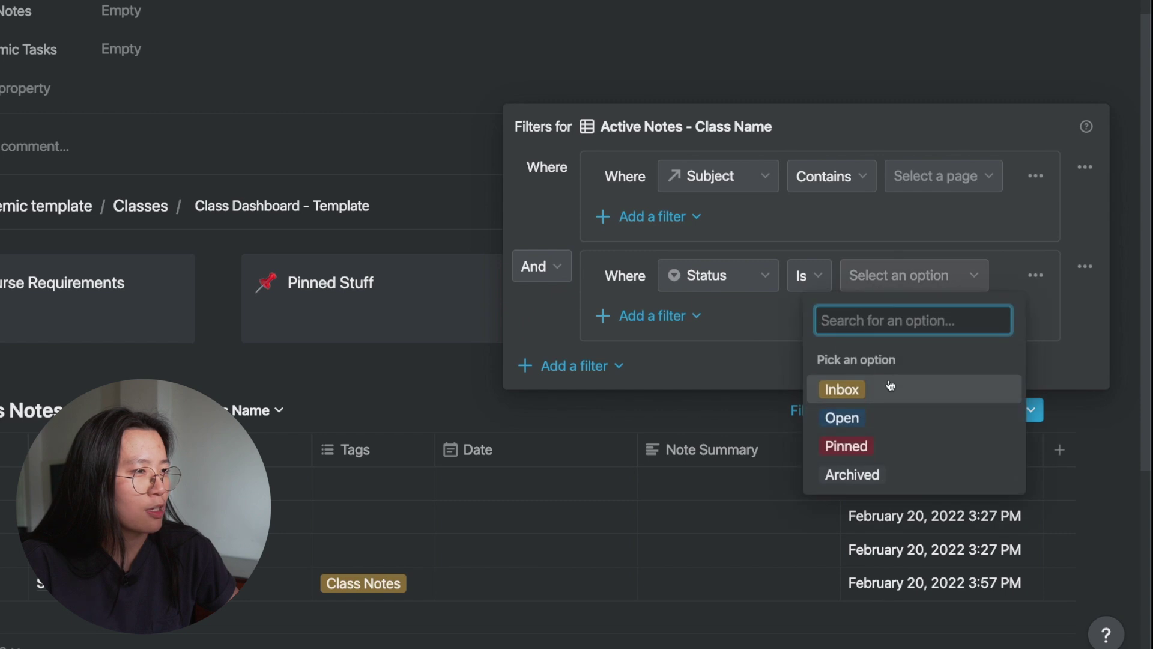
click(865, 387)
click(858, 414)
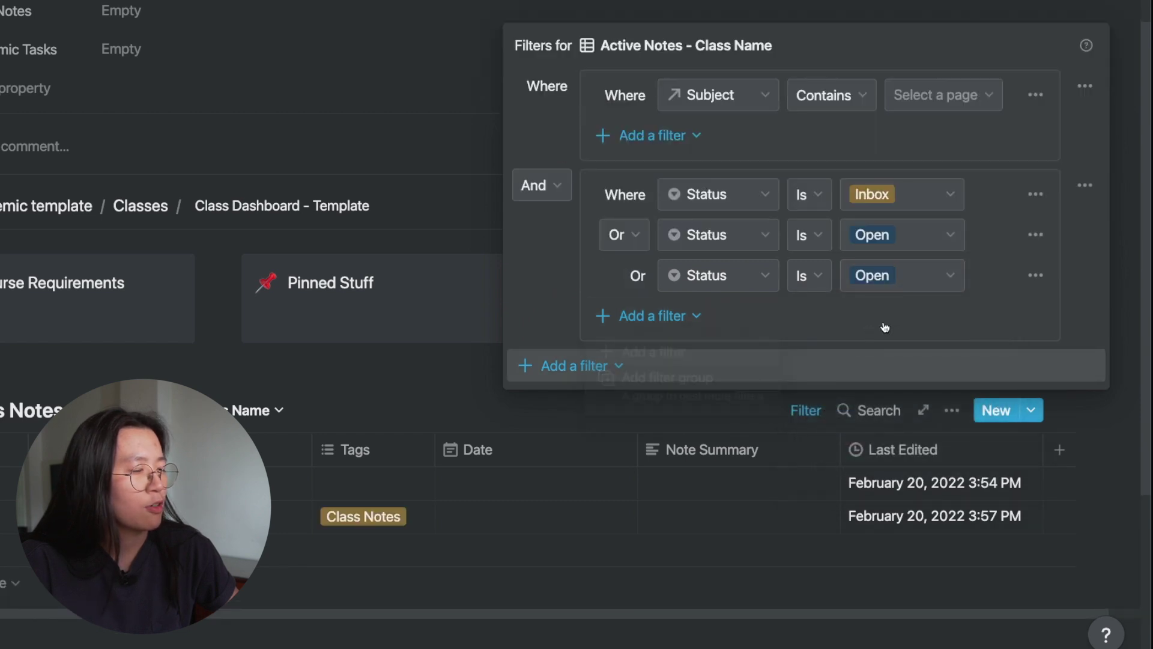
click(903, 277)
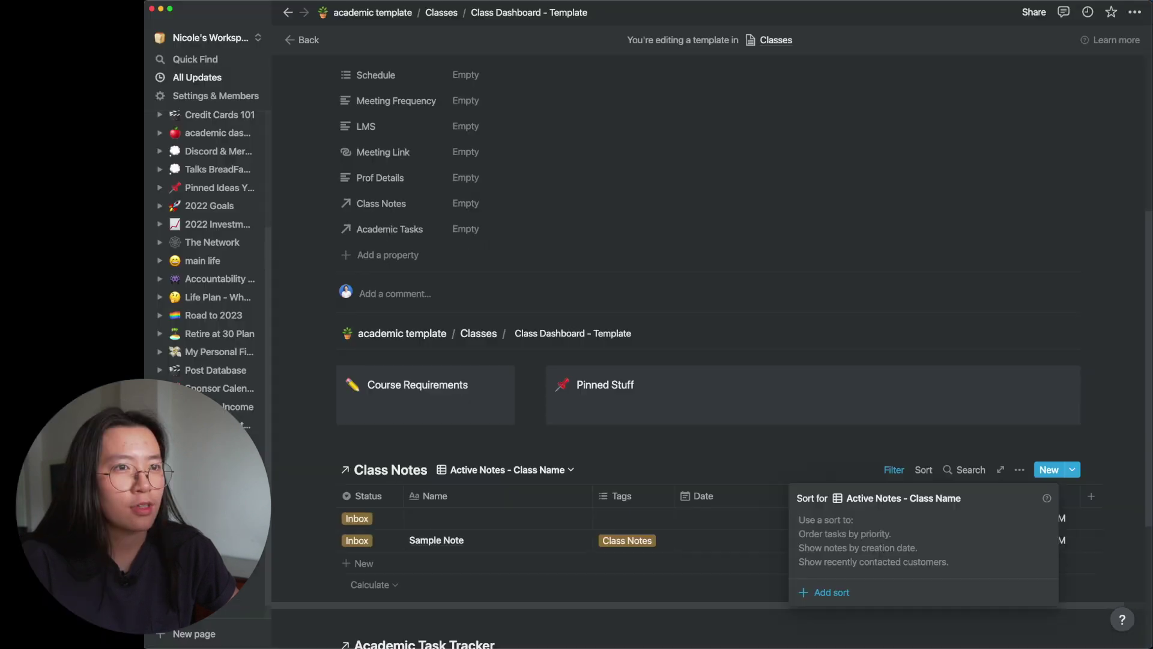
Sort the Active Notes - Class Name view by Status descending, with Last Edited as the second sort
click(840, 593)
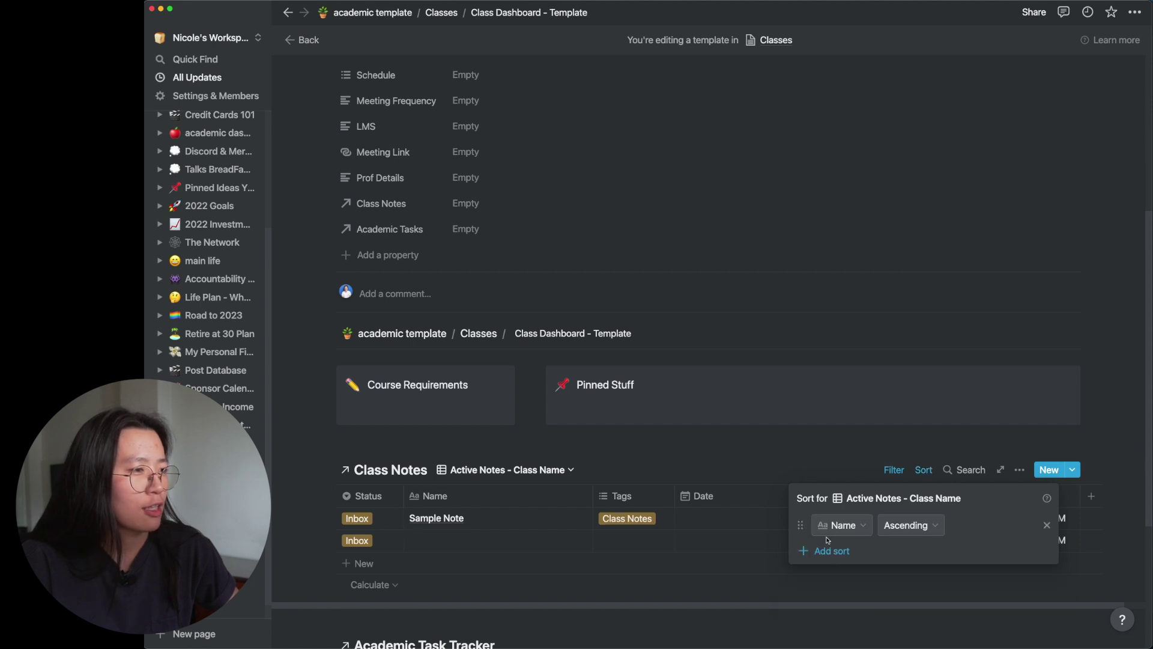
click(834, 526)
click(846, 592)
click(912, 525)
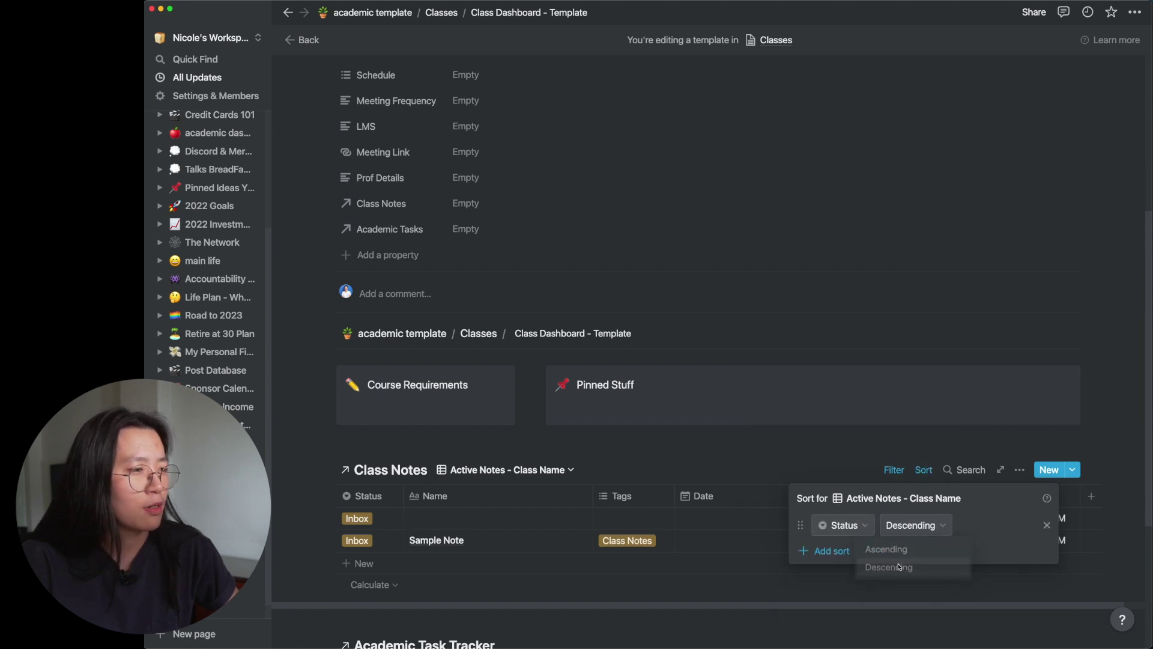
click(842, 550)
click(839, 552)
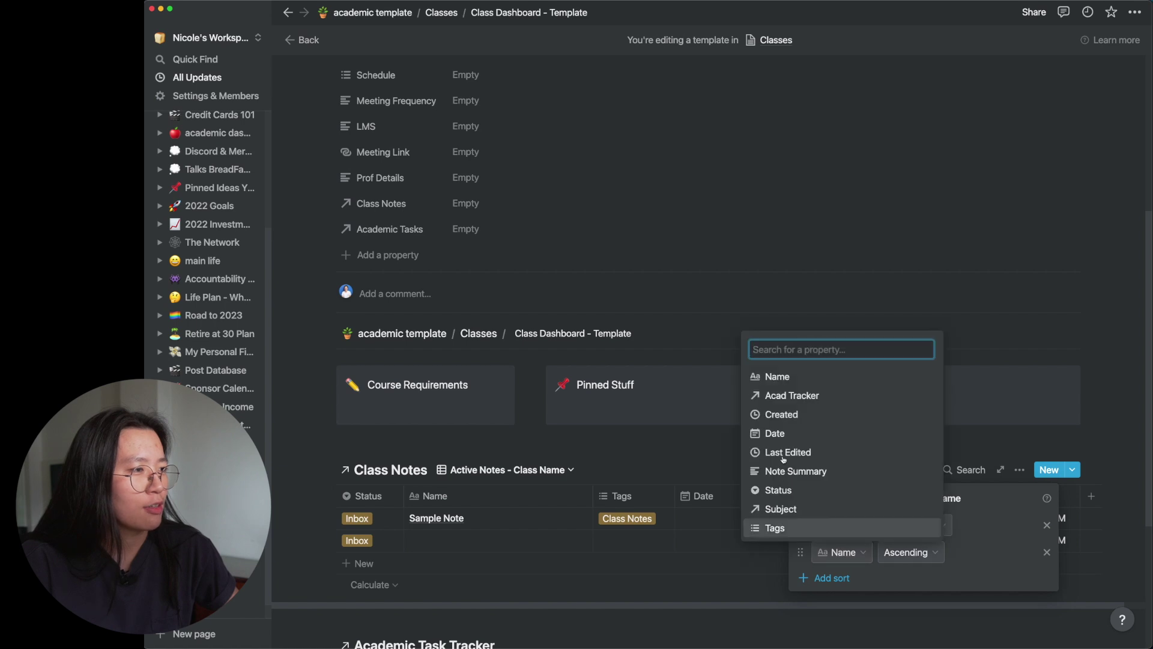
click(788, 452)
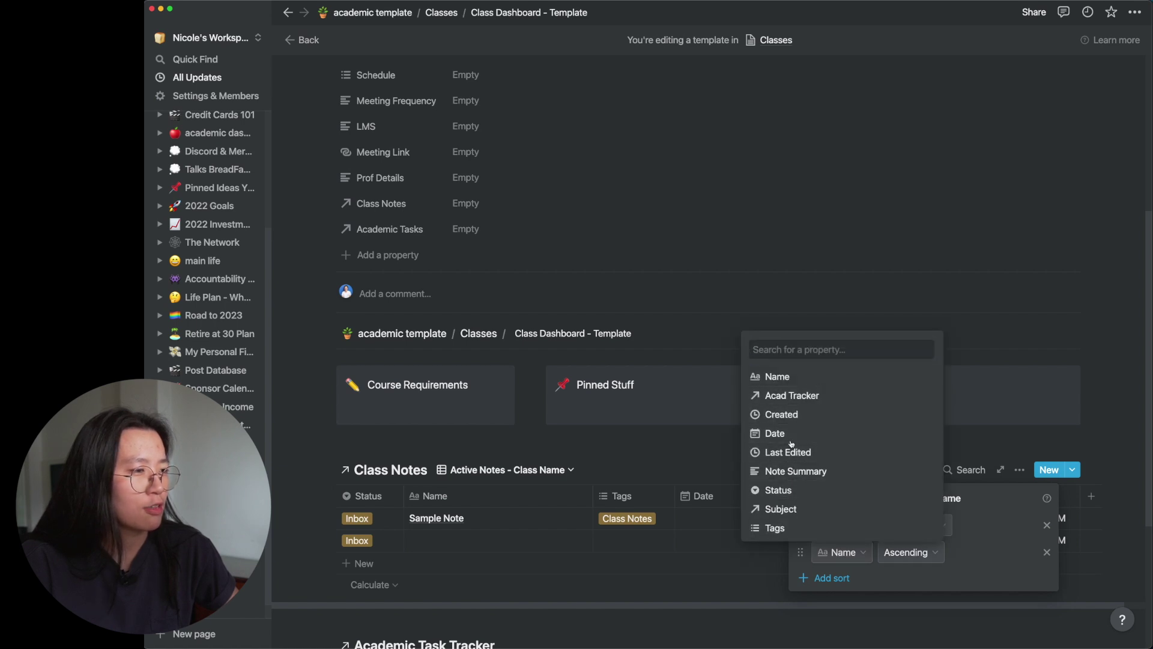
key(Escape)
Duplicate the Active Notes - Class Name view and rename the copy All Notes - Class Name
scroll(545, 319, down, 5)
click(545, 318)
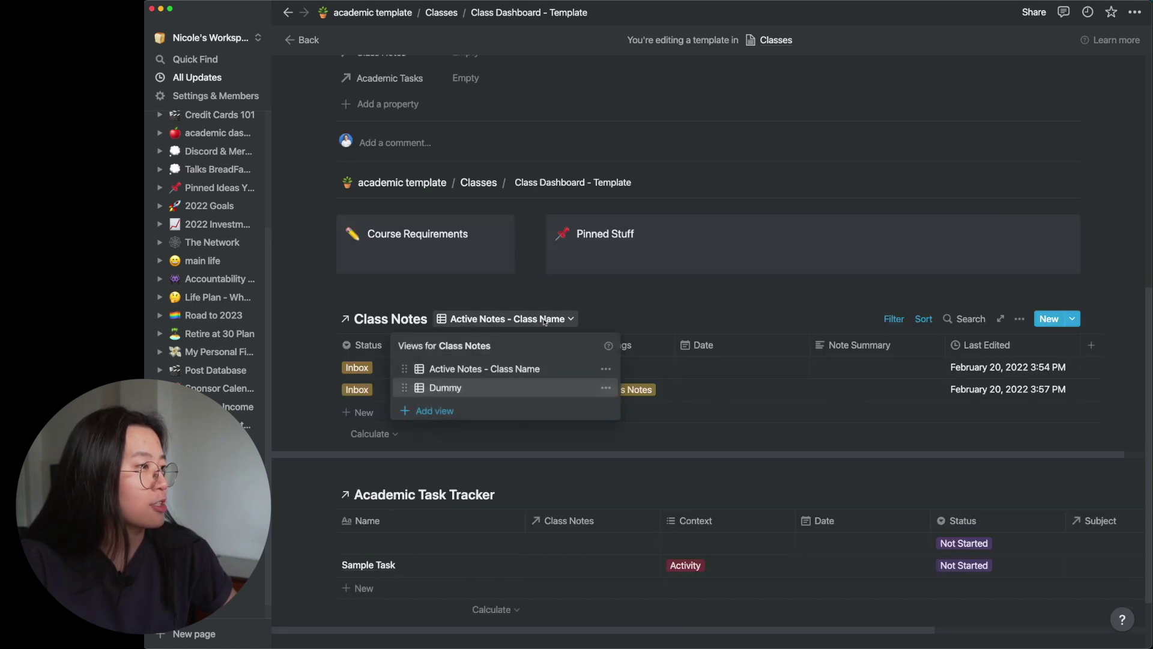
click(607, 368)
click(557, 328)
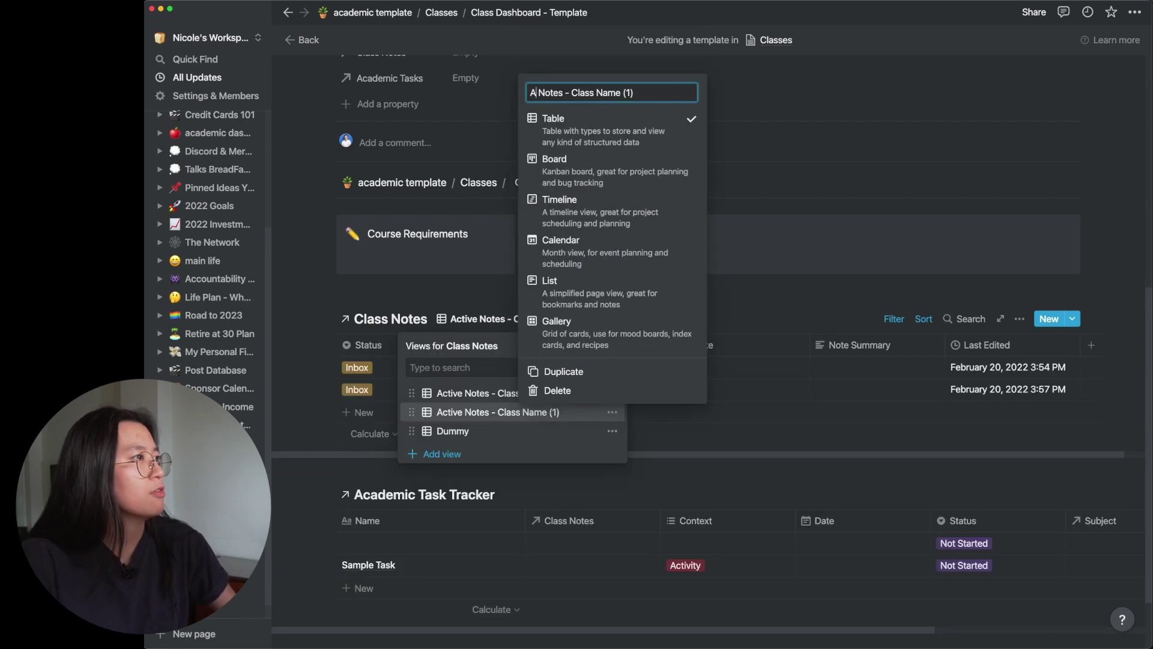
key(BackSpace)
key(BackSpace)
key(BackSpace)
key(Return)
key(Escape)
Remove the Status filter group from the All Notes - Class Name view
click(893, 318)
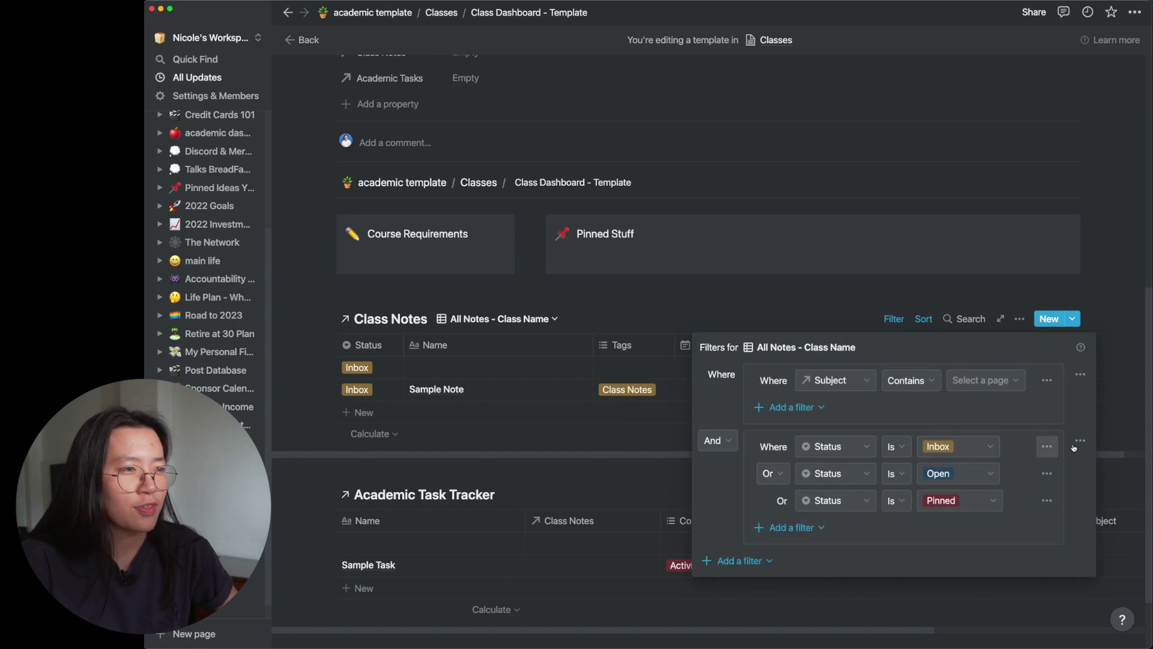
click(1033, 464)
key(Escape)
Add a table view named Dummy to the linked Academic Task Tracker database
scroll(497, 304, down, 4)
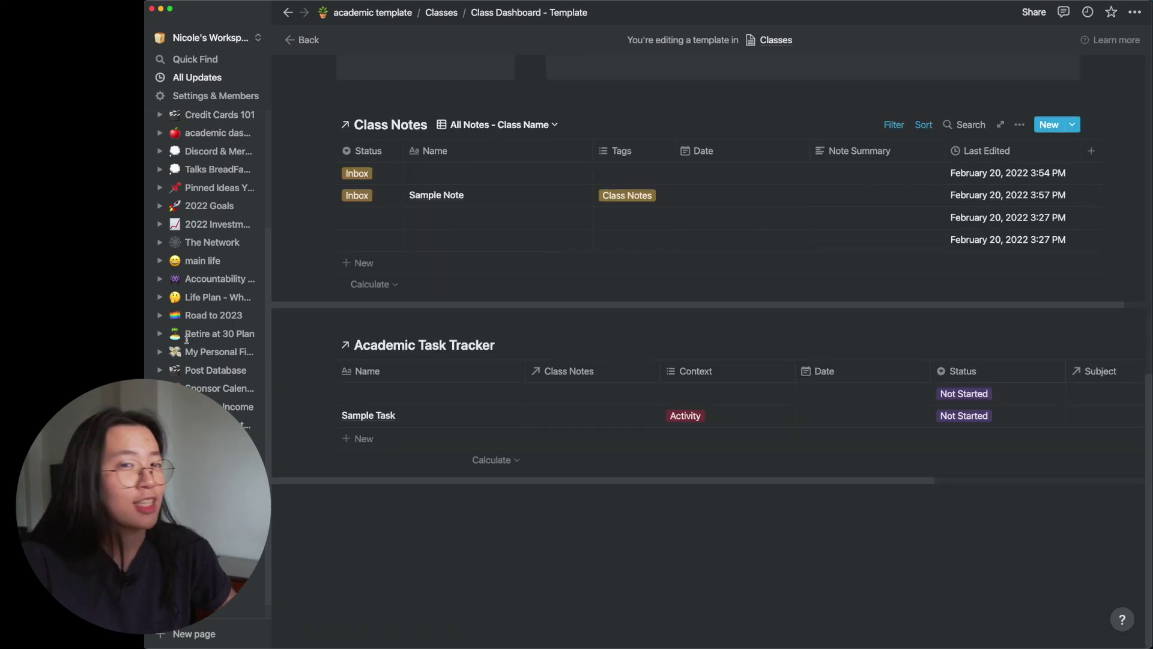
click(521, 350)
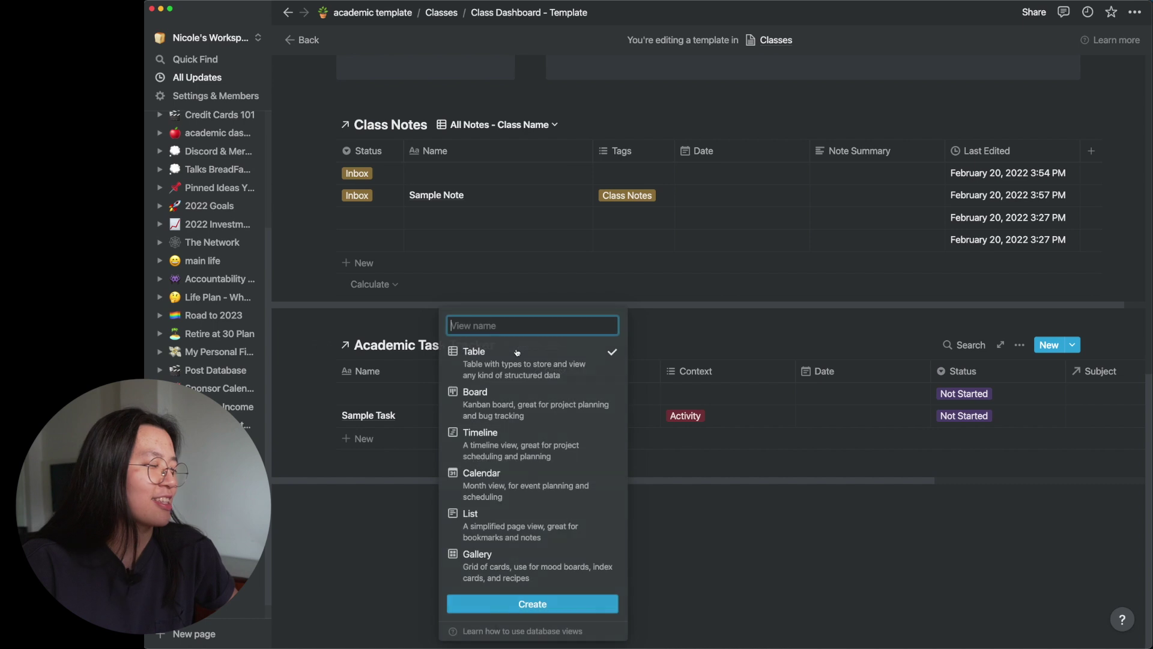
text(Dummy)
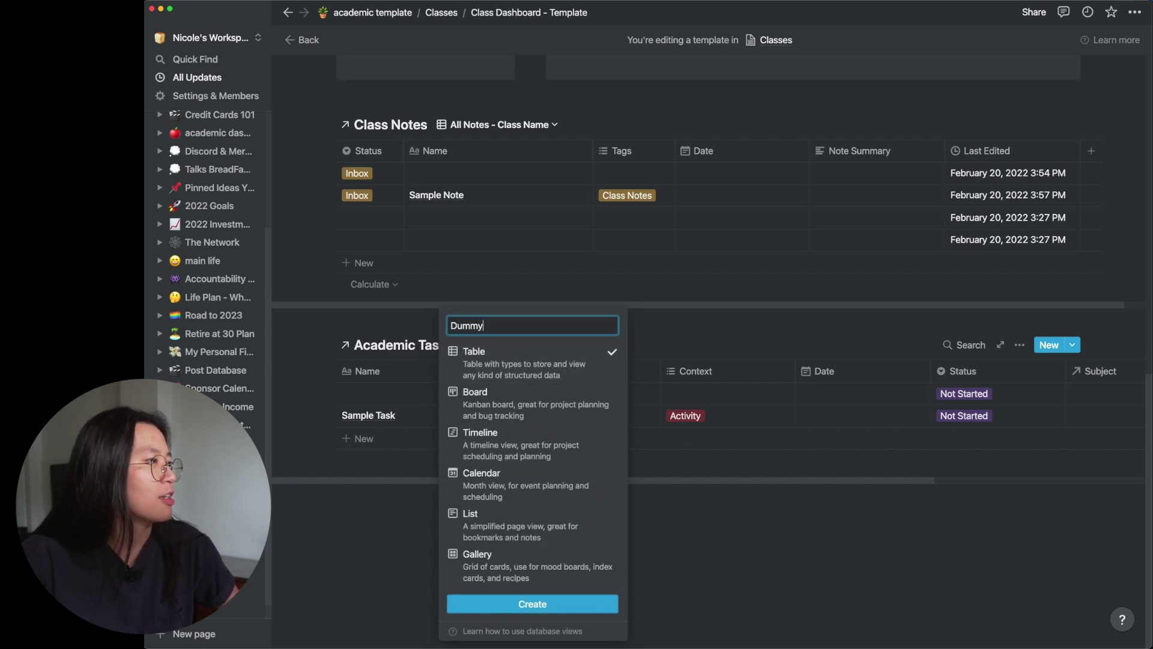
key(Escape)
Reorder the properties of the Academic Task Tracker's Table view to Status, ASAP, Name, Subject, Date, Context, Class Notes
click(1019, 345)
click(1021, 356)
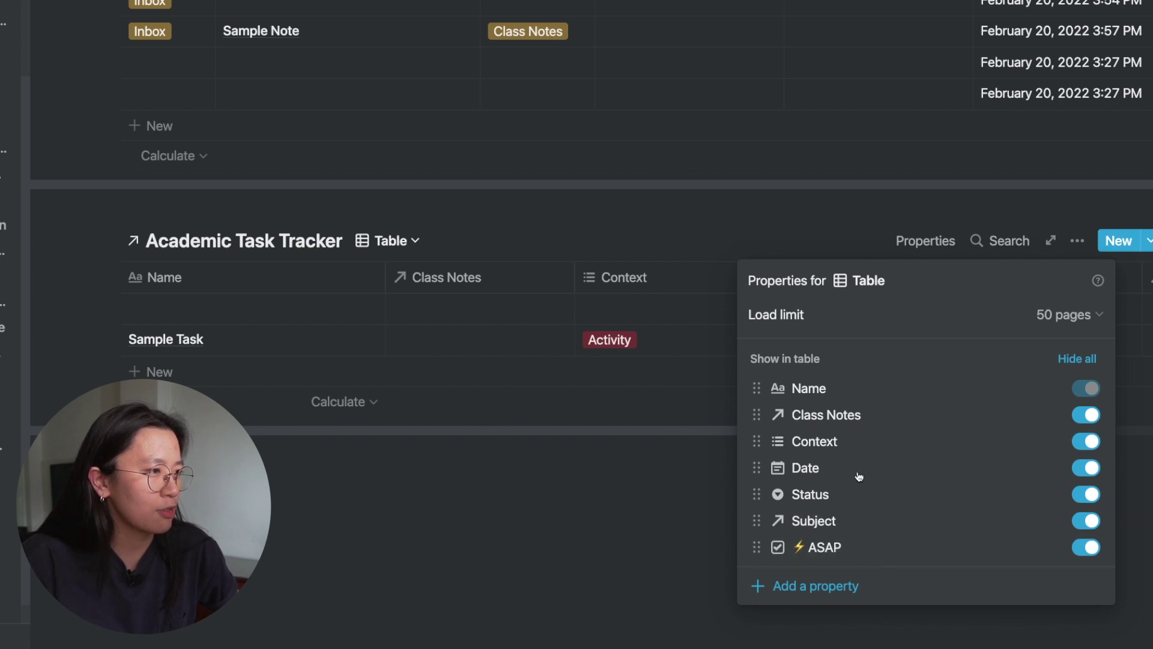
drag(824, 546, 824, 414)
drag(810, 520, 829, 384)
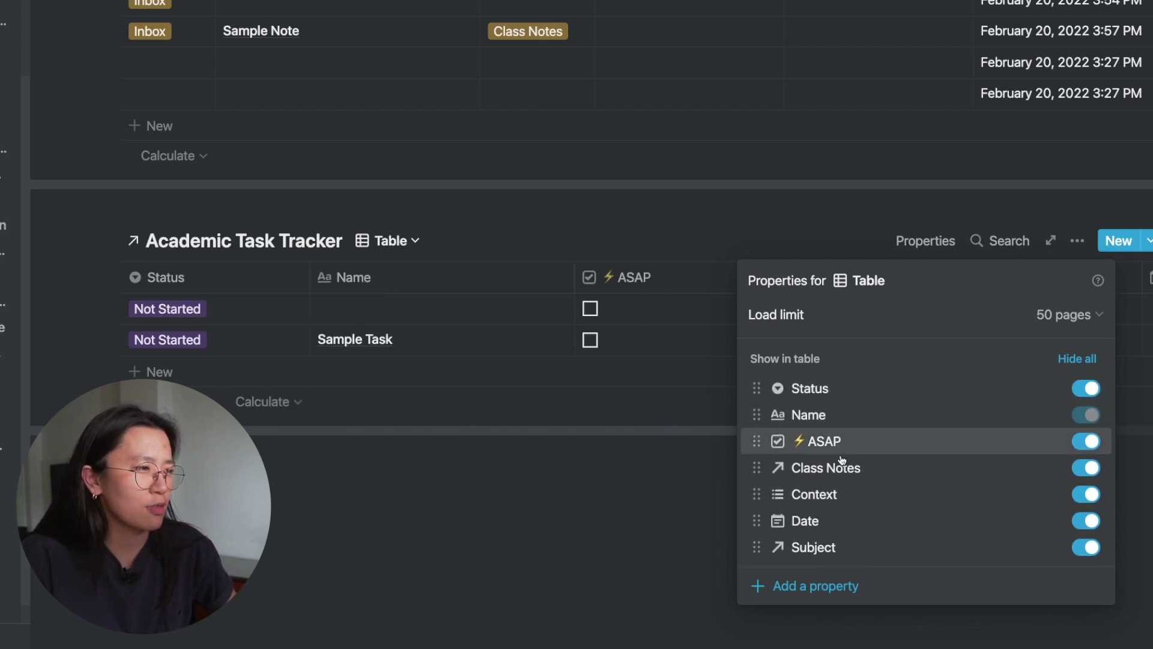
drag(841, 460, 841, 417)
drag(958, 546, 926, 476)
drag(900, 544, 891, 499)
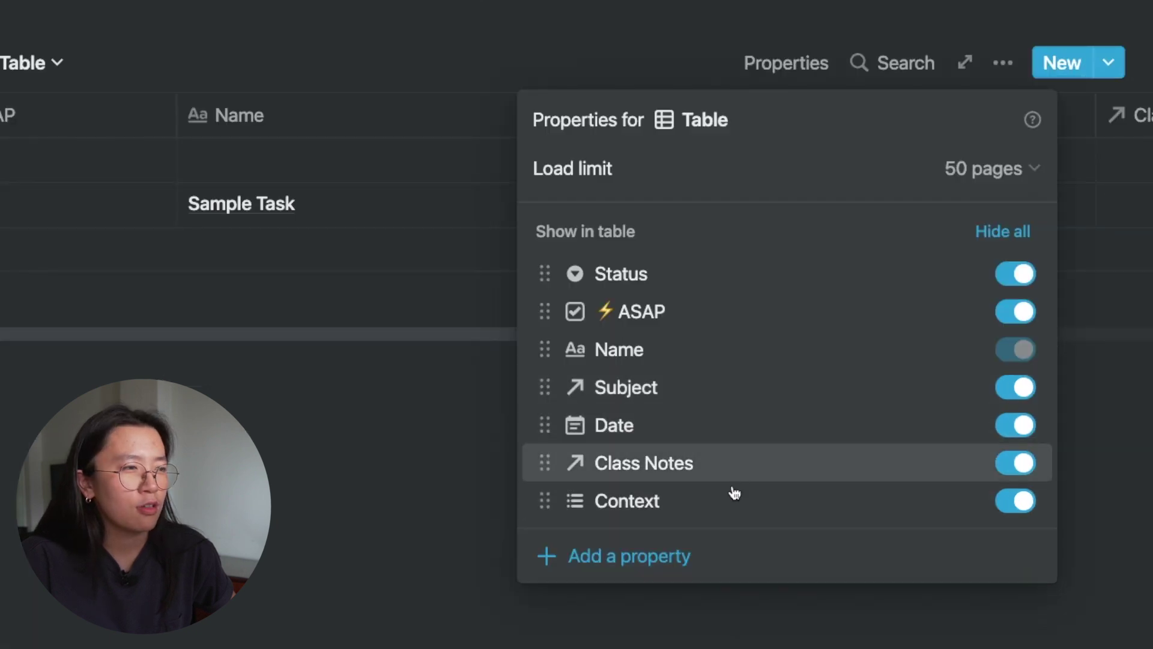
drag(734, 493, 723, 471)
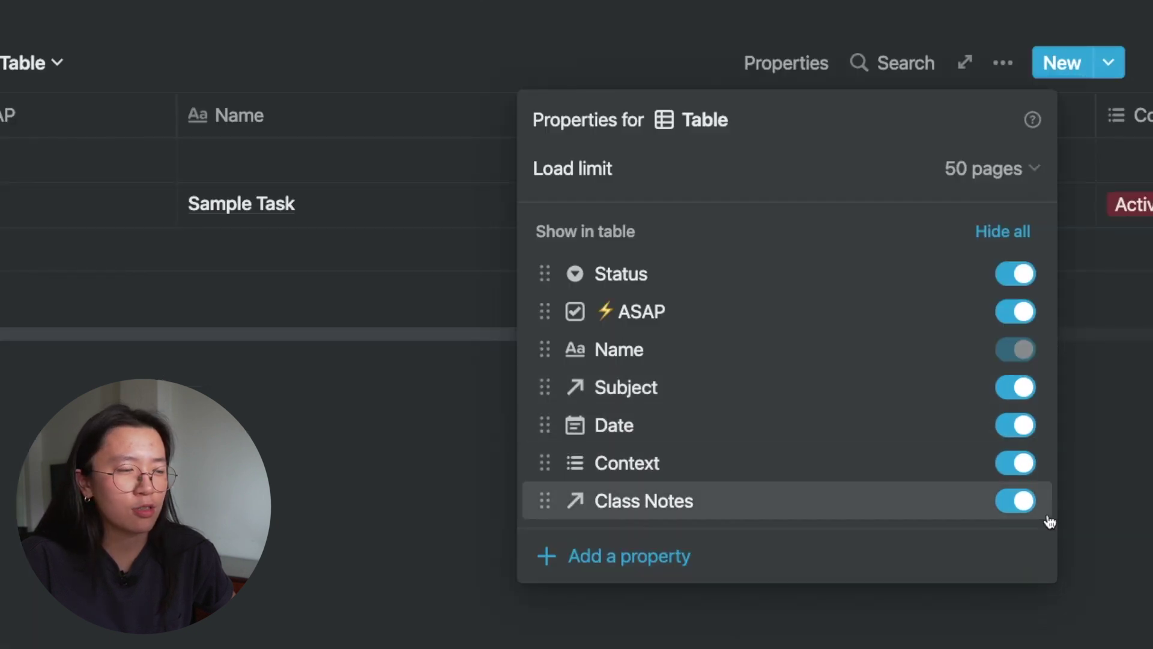
Hide the Class Notes and Subject properties in the Academic Task Tracker's Table view and narrow its ASAP column
click(1014, 502)
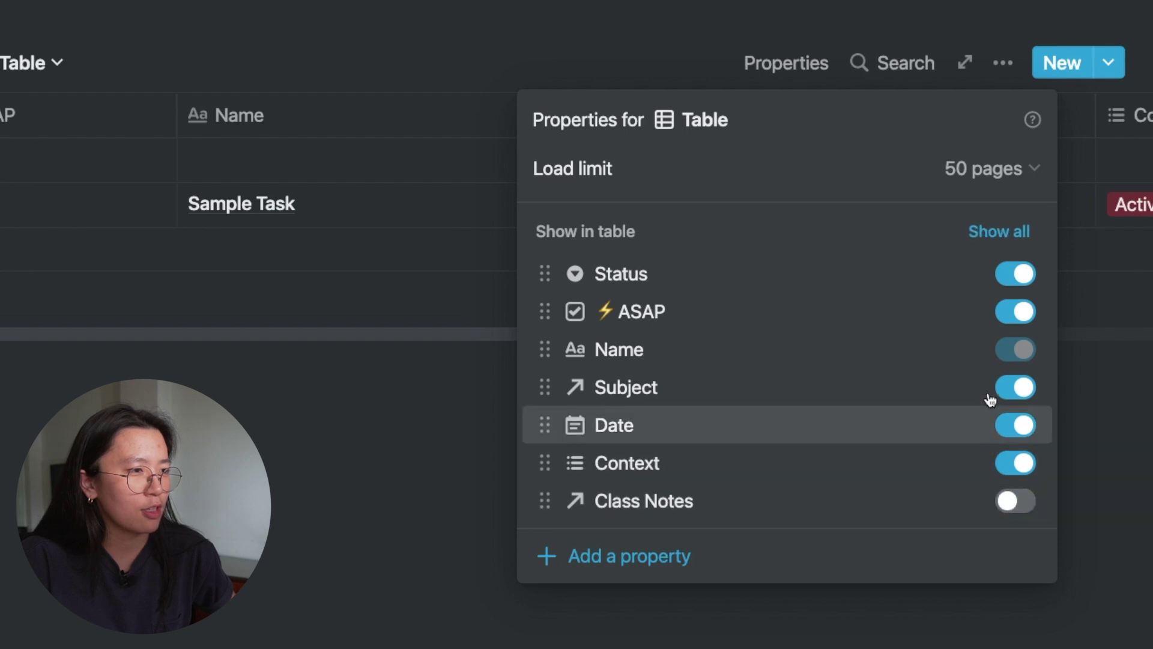
click(1020, 387)
click(309, 445)
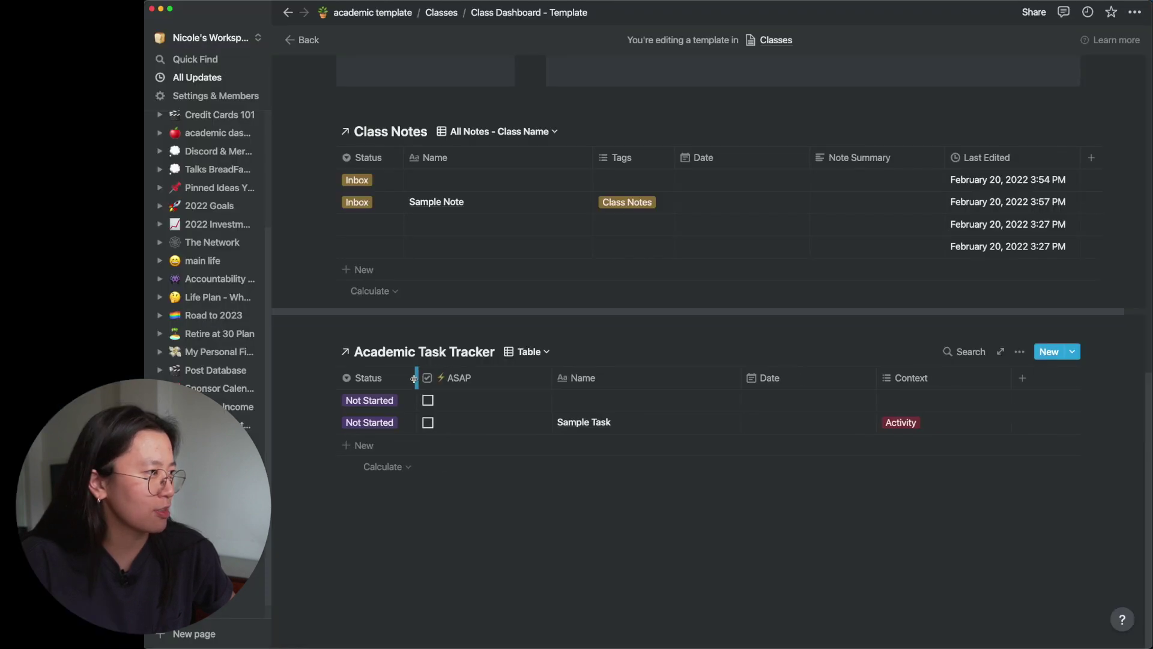
drag(412, 380, 424, 390)
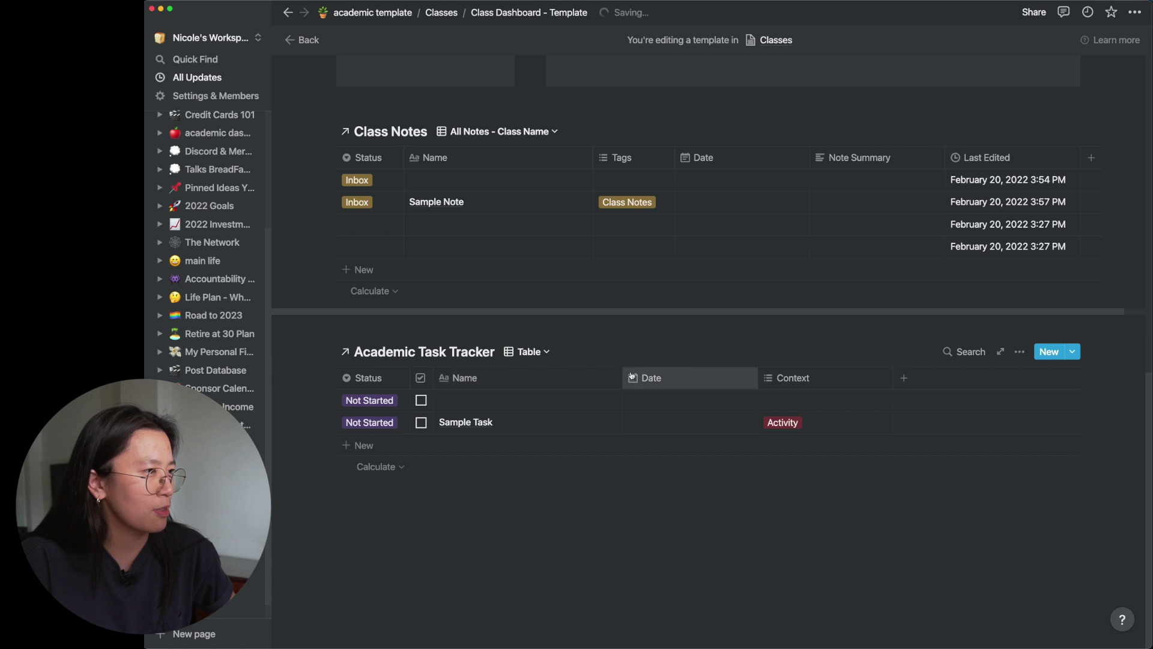
Rename the Academic Task Tracker's Table view Pending Tasks - Class Name (Table)
click(519, 354)
text(Pendingd)
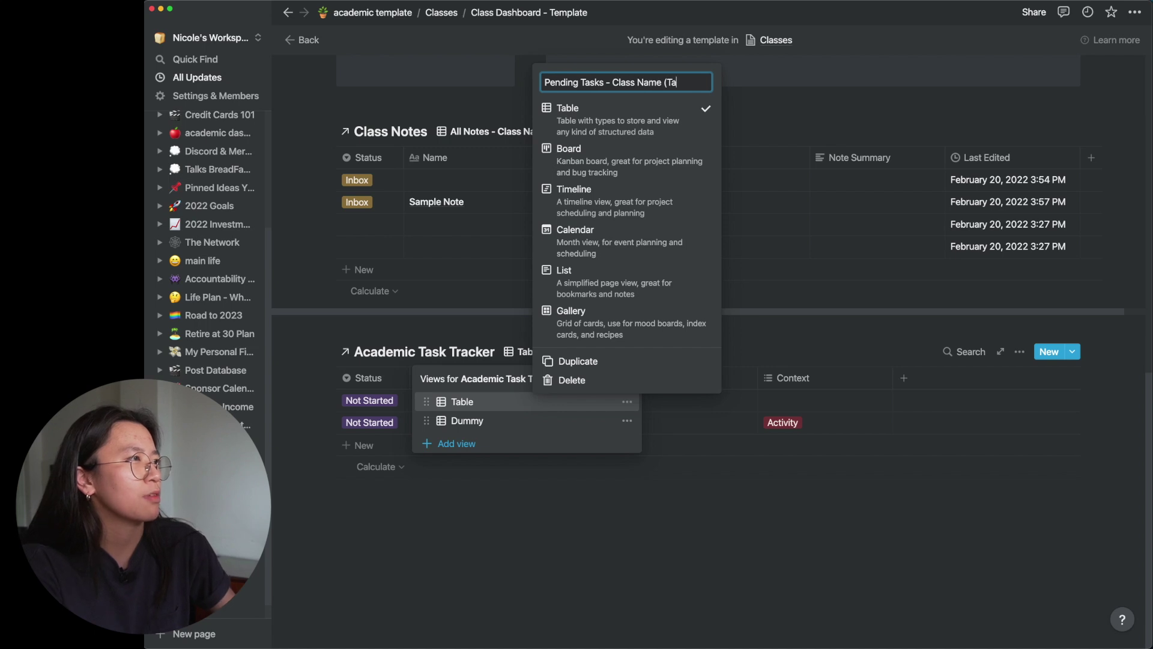
key(Return)
Add two filter groups joined by And to the Pending Tasks view, the first using Subject Contains with no page selected
click(1019, 352)
click(1028, 394)
click(821, 475)
click(821, 522)
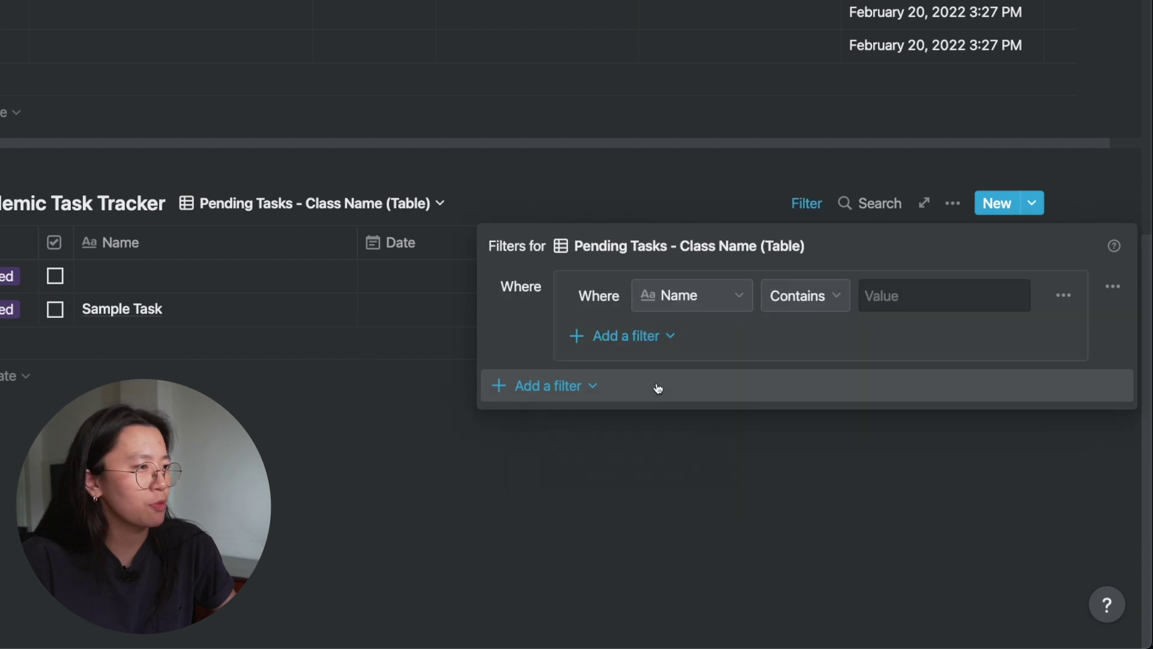
click(659, 395)
click(664, 454)
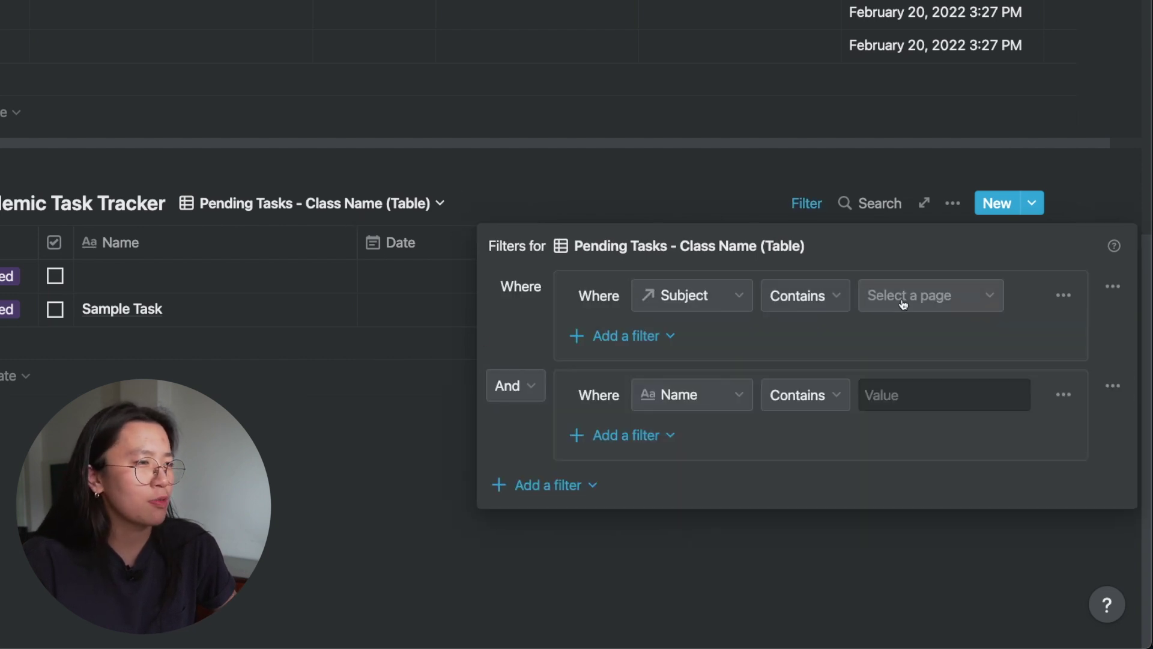
Set the second filter group to Status is Not Started, Do Next, In Progress or To Submit, joined by Or
click(669, 398)
click(621, 304)
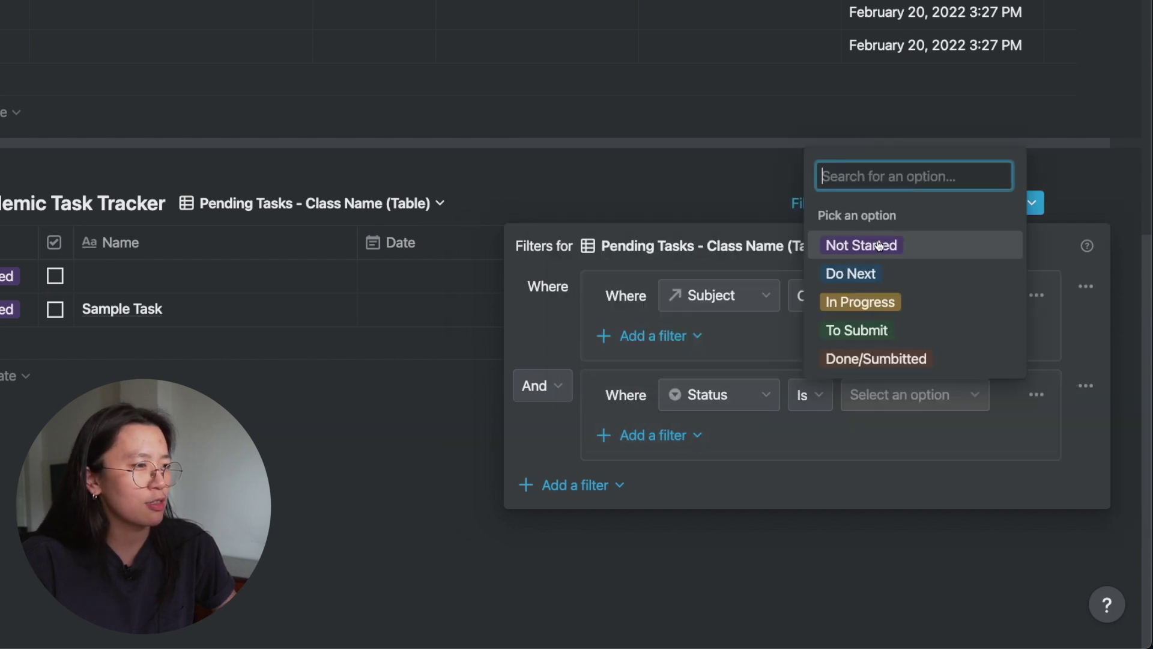
click(879, 245)
click(653, 434)
click(666, 464)
click(851, 312)
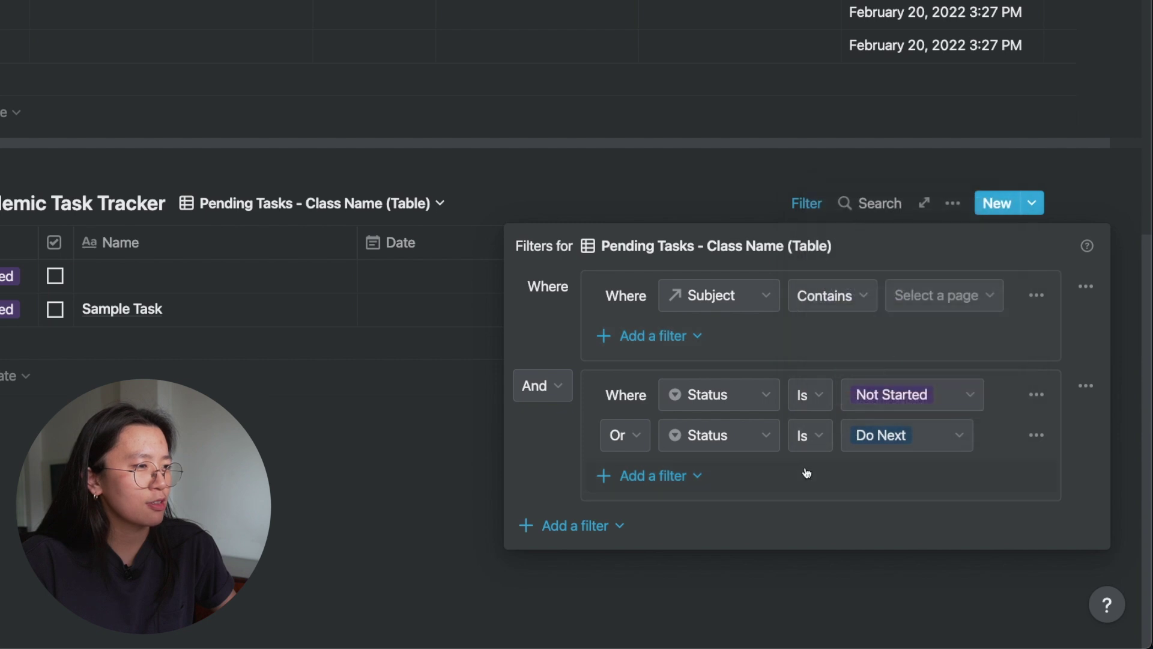
click(807, 472)
click(764, 506)
click(849, 382)
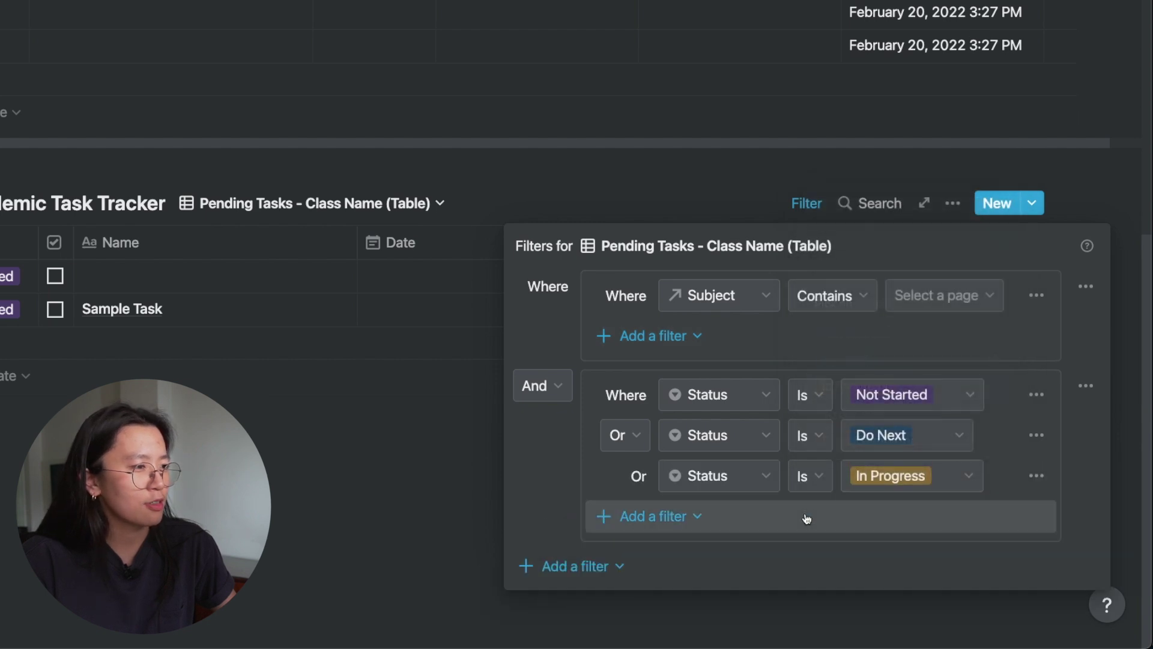
click(806, 518)
click(660, 551)
click(426, 214)
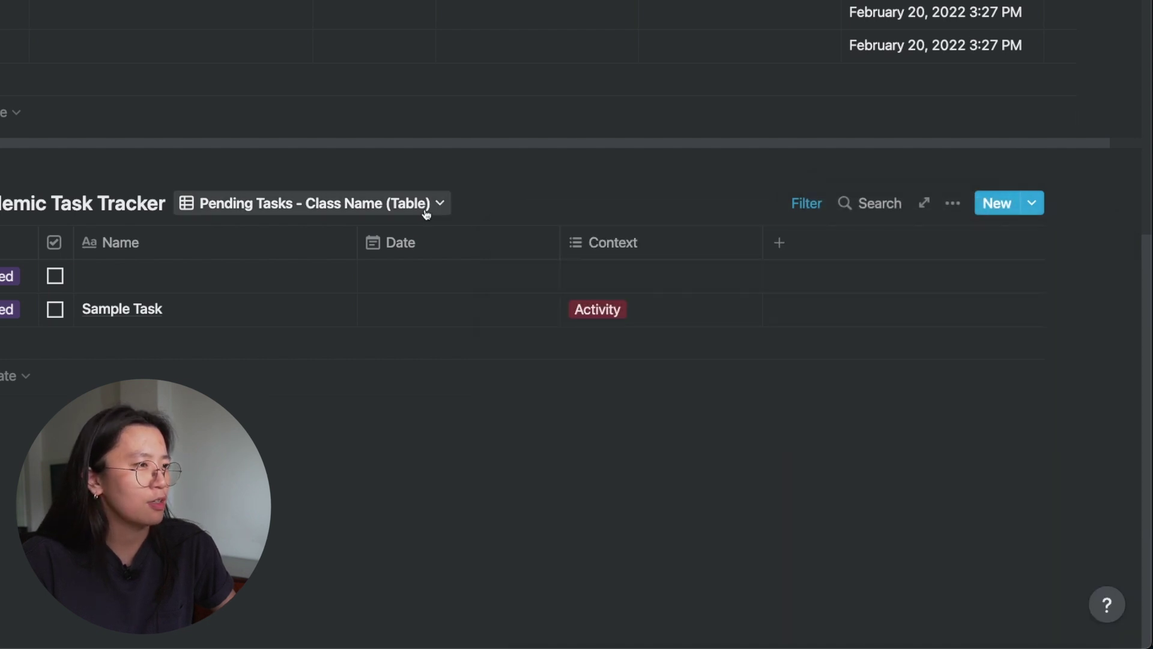
Sort the Pending Tasks table view by ASAP descending, followed by Date ascending
click(802, 208)
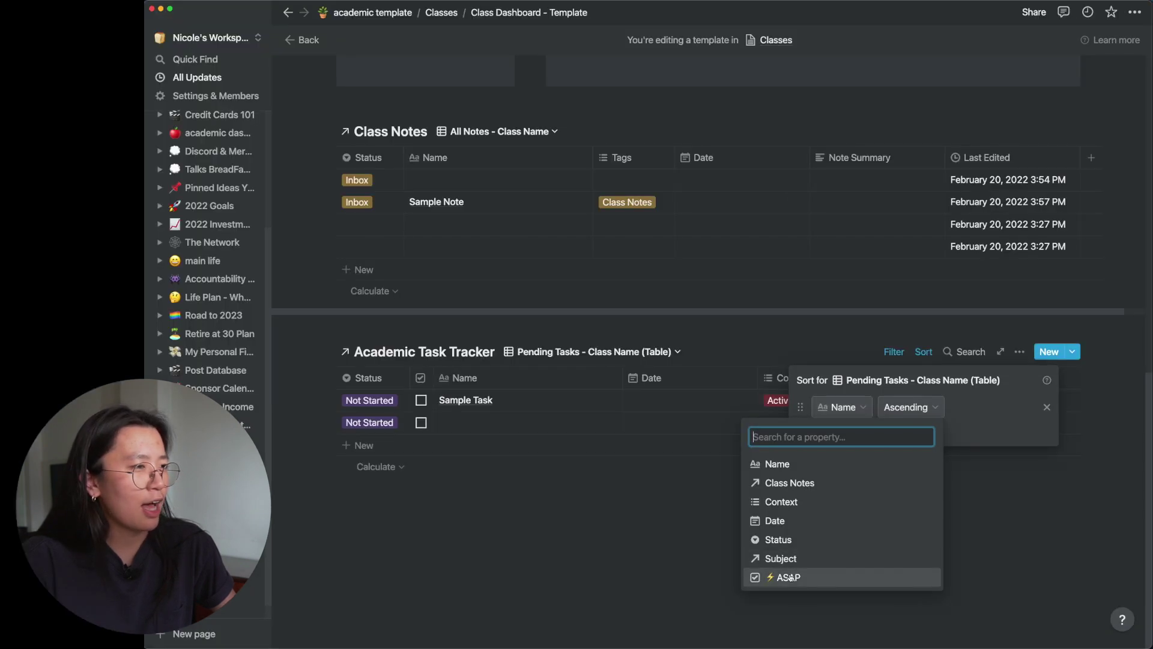
click(798, 577)
click(914, 407)
click(897, 450)
click(835, 433)
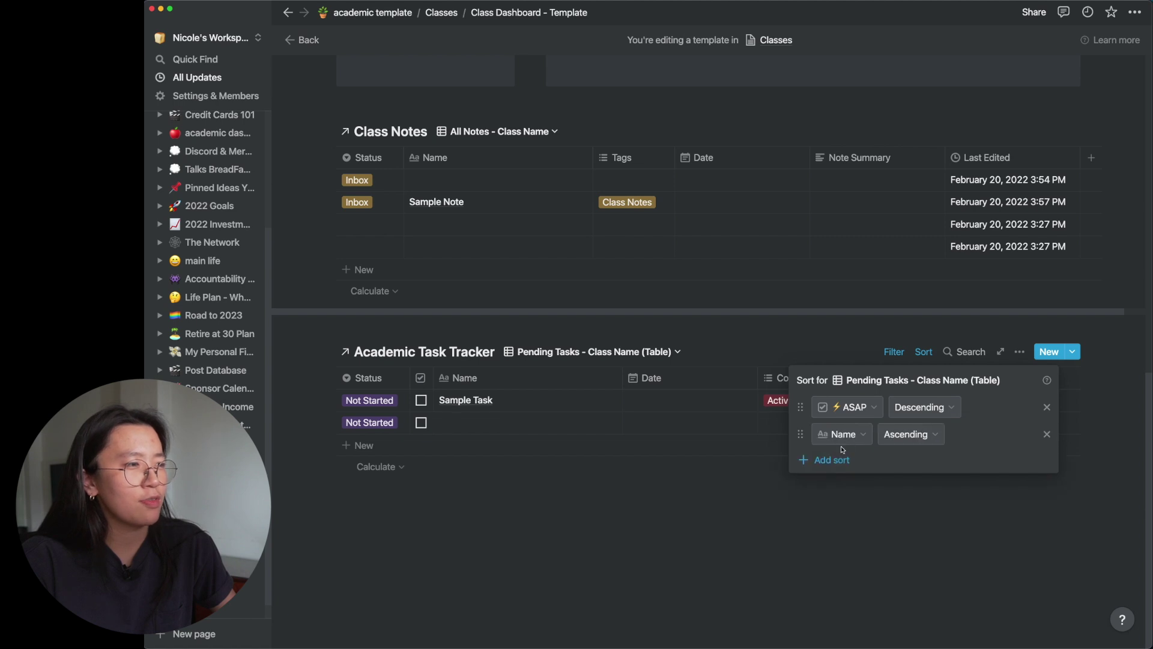
click(839, 443)
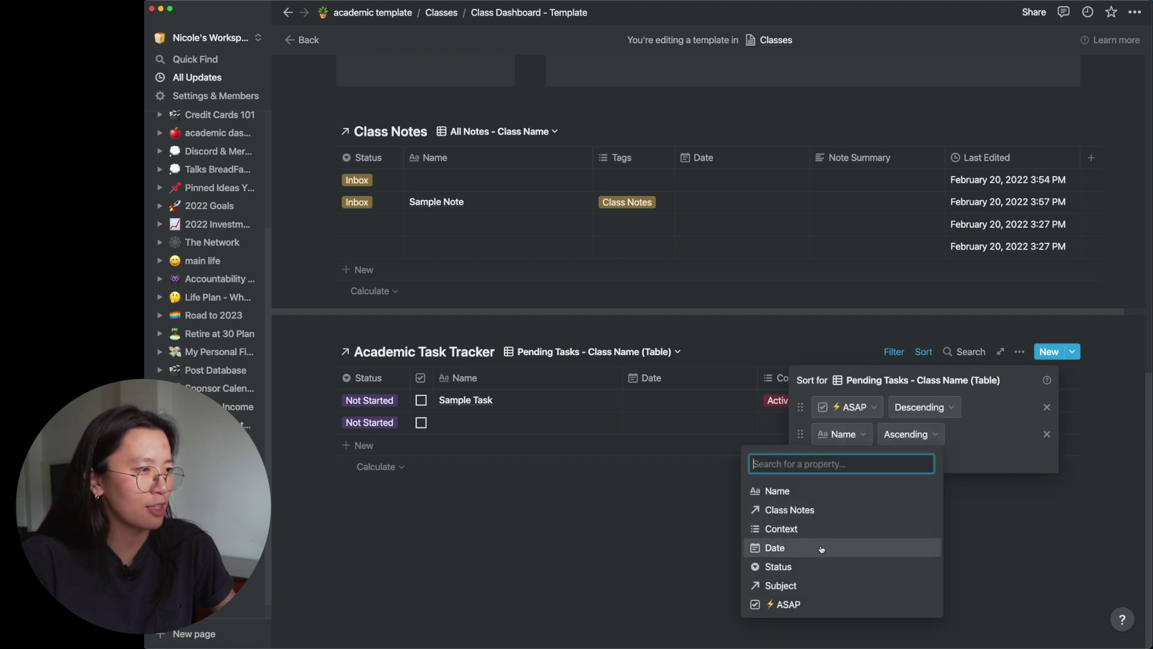
key(Return)
click(994, 512)
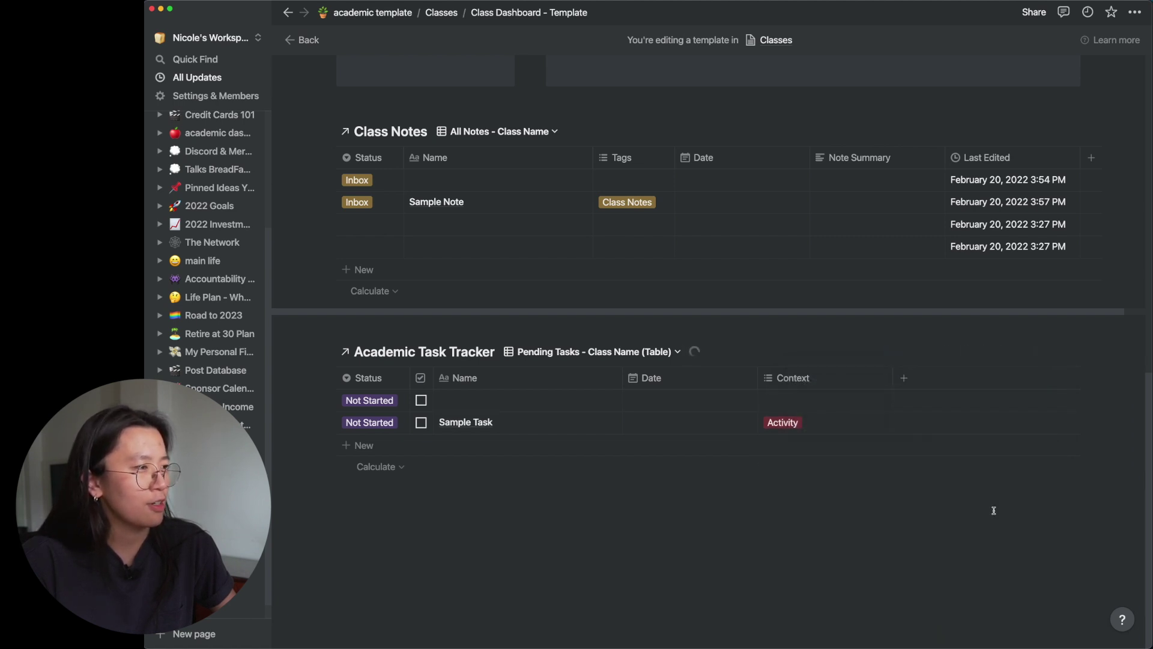
Duplicate the Pending Tasks - Class Name (Table) view and rename the copy Do Next Tasks - Class Name (Table)
click(593, 352)
click(692, 401)
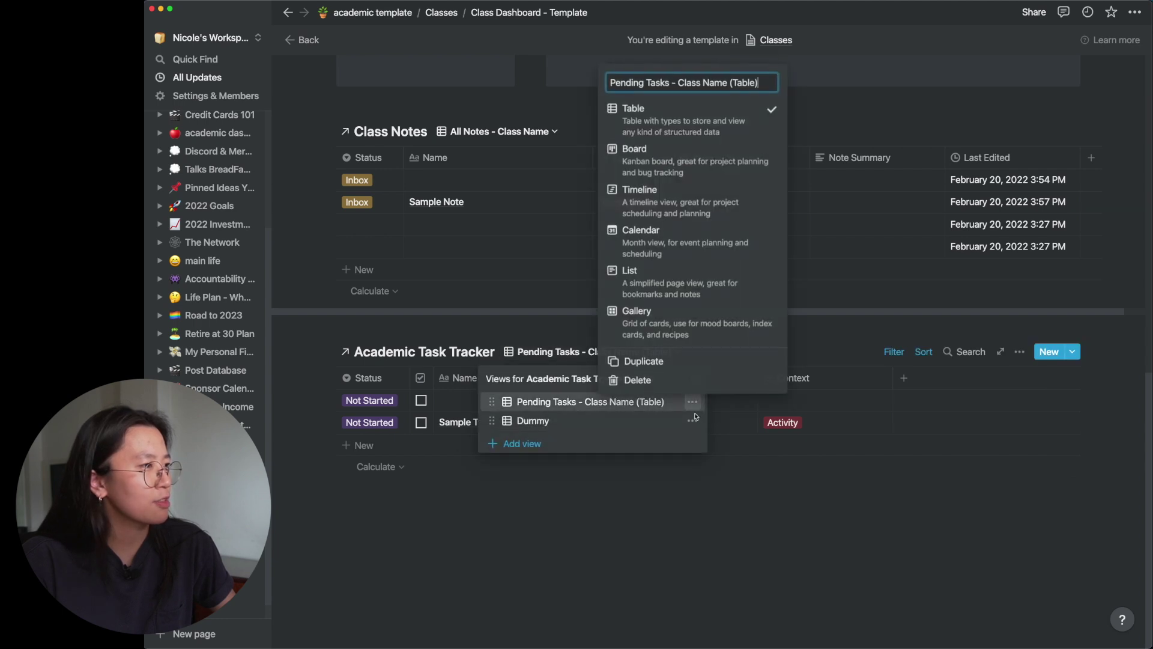
click(637, 362)
double_click(645, 126)
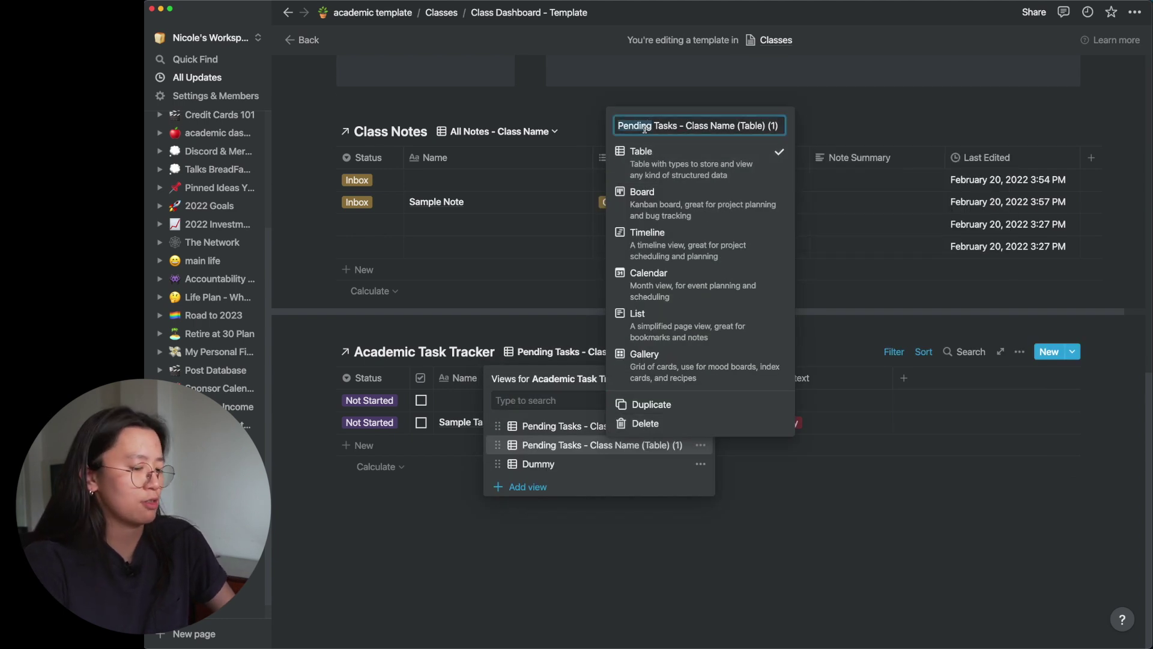
text(Do)
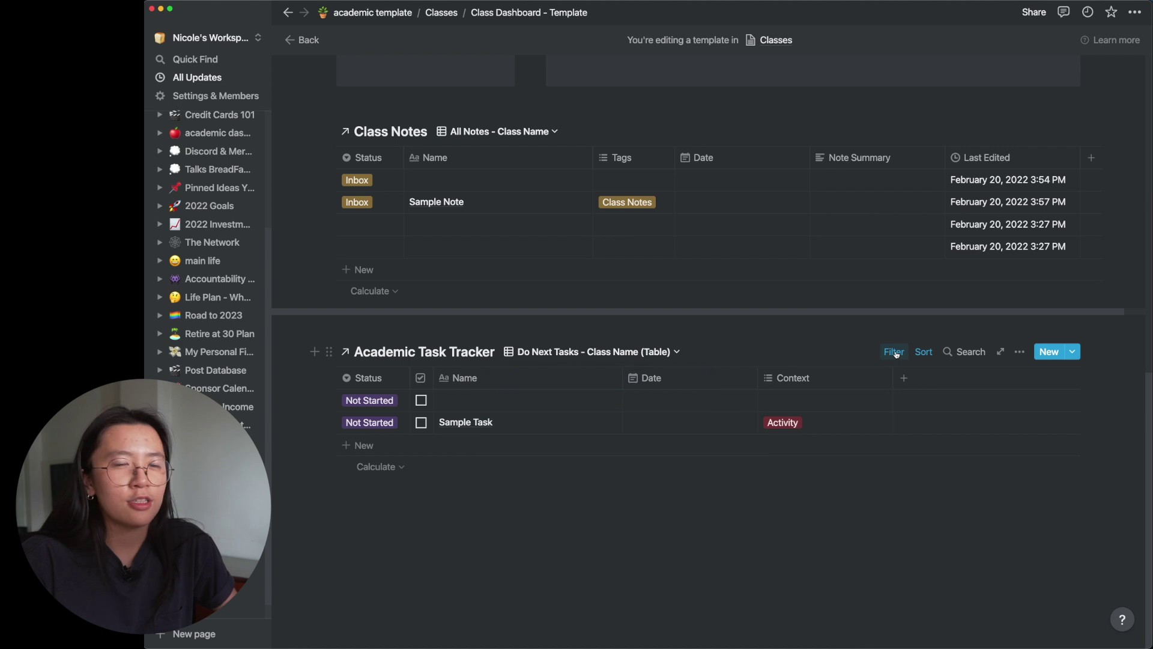
Remove the Not Started condition from the Status filter group of the Do Next Tasks view
click(893, 352)
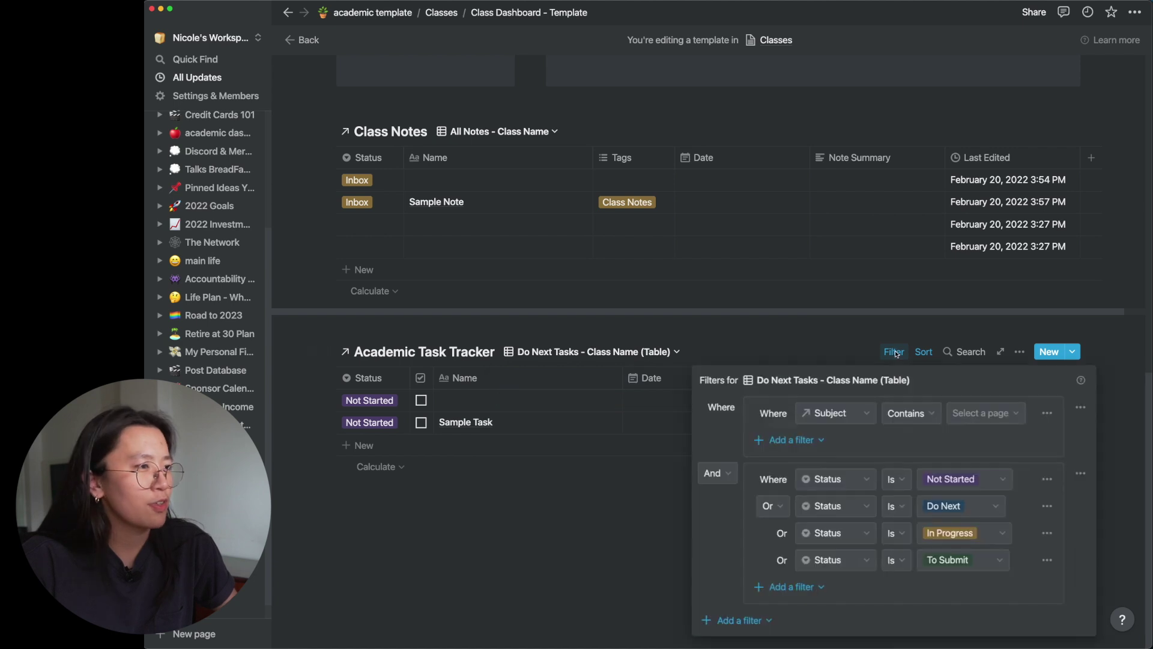
click(1047, 480)
click(1034, 502)
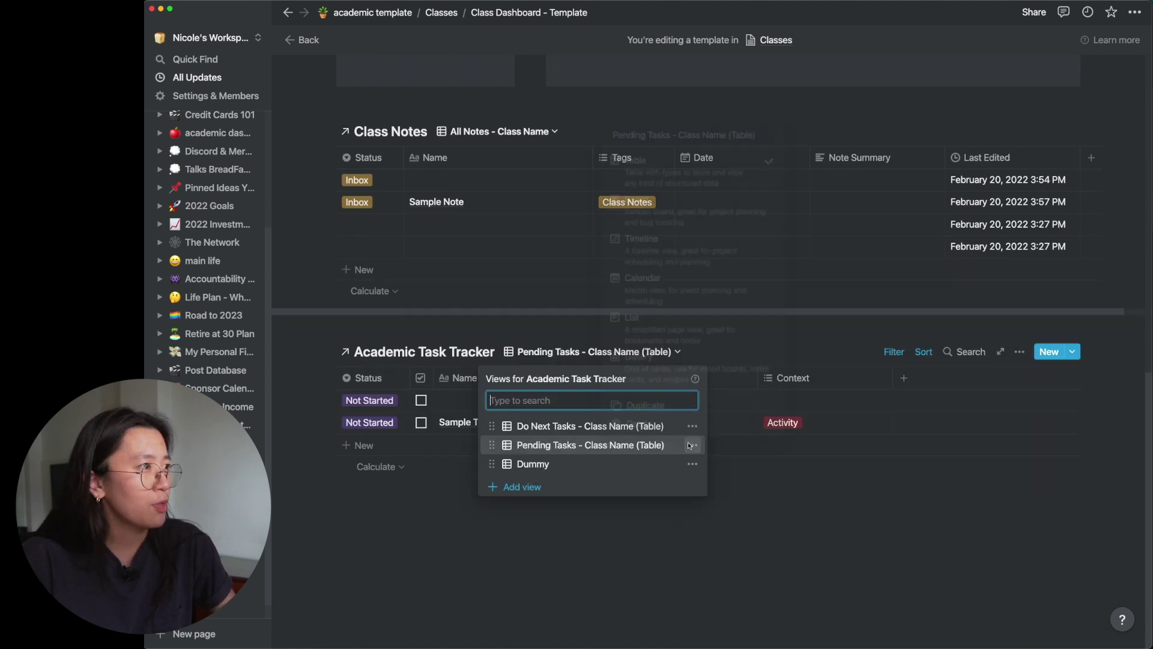
Duplicate the Pending Tasks table view, change the copy to a calendar layout and name it Pending Tasks - Class Name (Calendar)
click(691, 444)
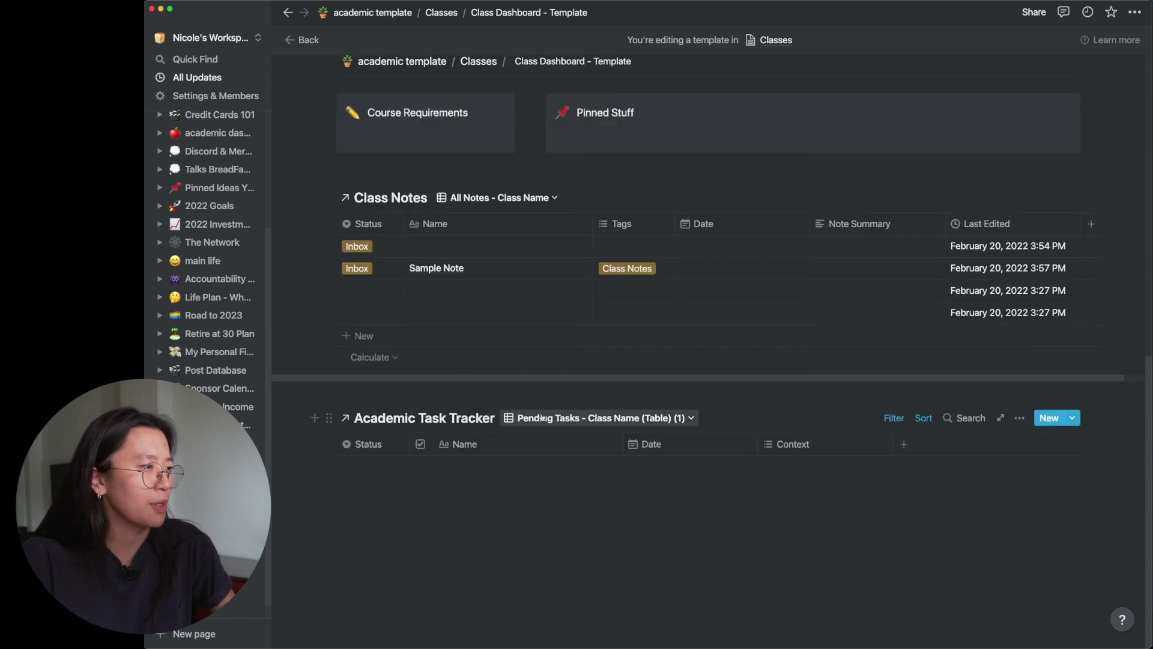
click(600, 417)
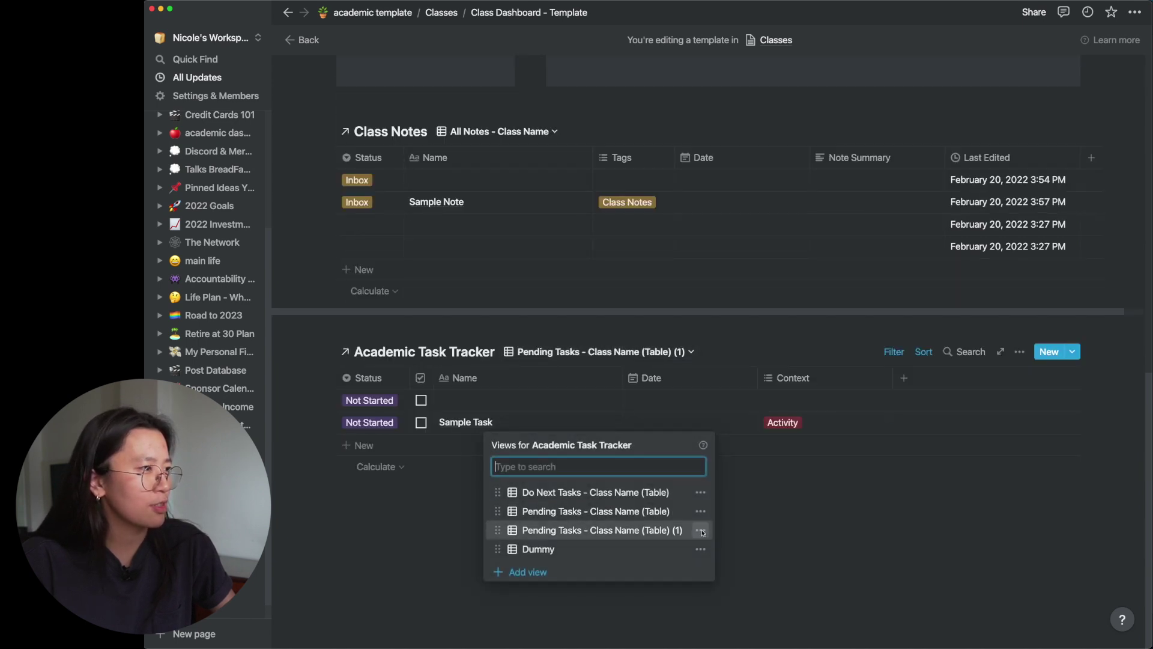
click(701, 529)
click(674, 377)
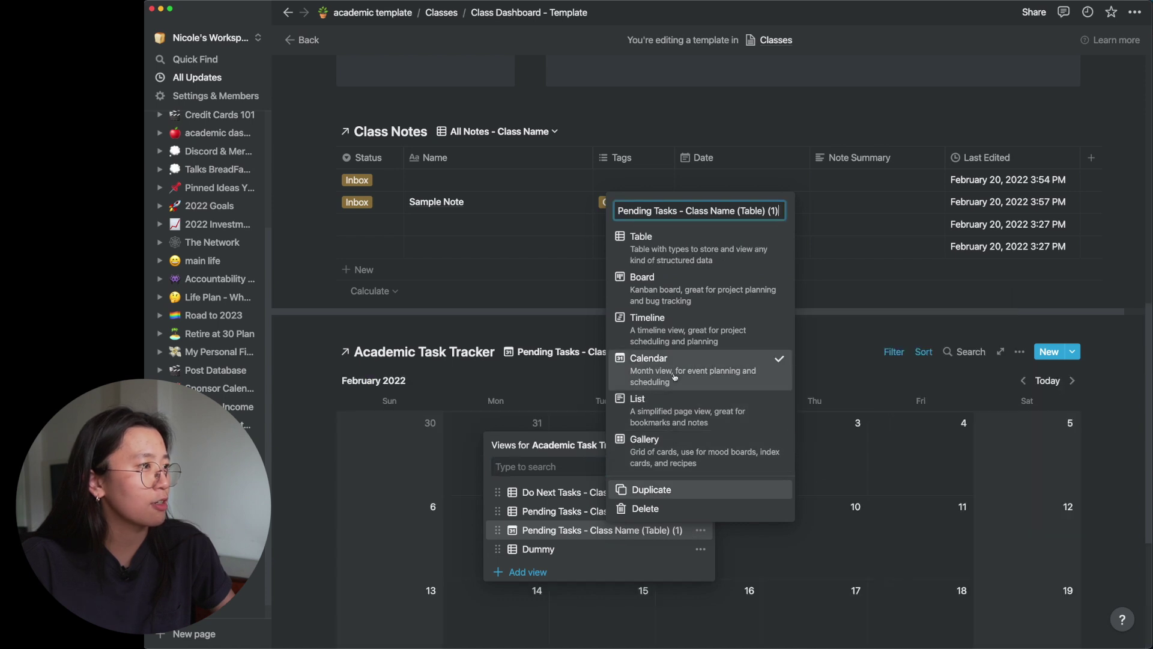
key(Escape)
key(Escape)
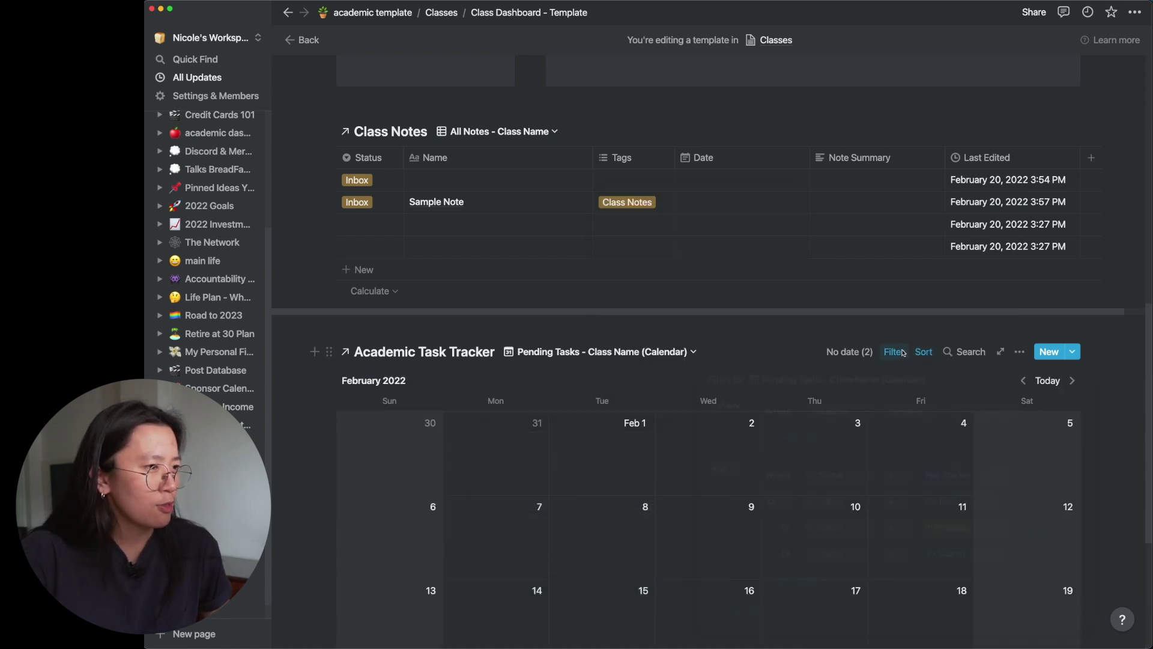
Reorder the Pending Tasks calendar view's properties to Context, Subject, Date, Class Notes, Status, ASAP
click(895, 352)
click(923, 352)
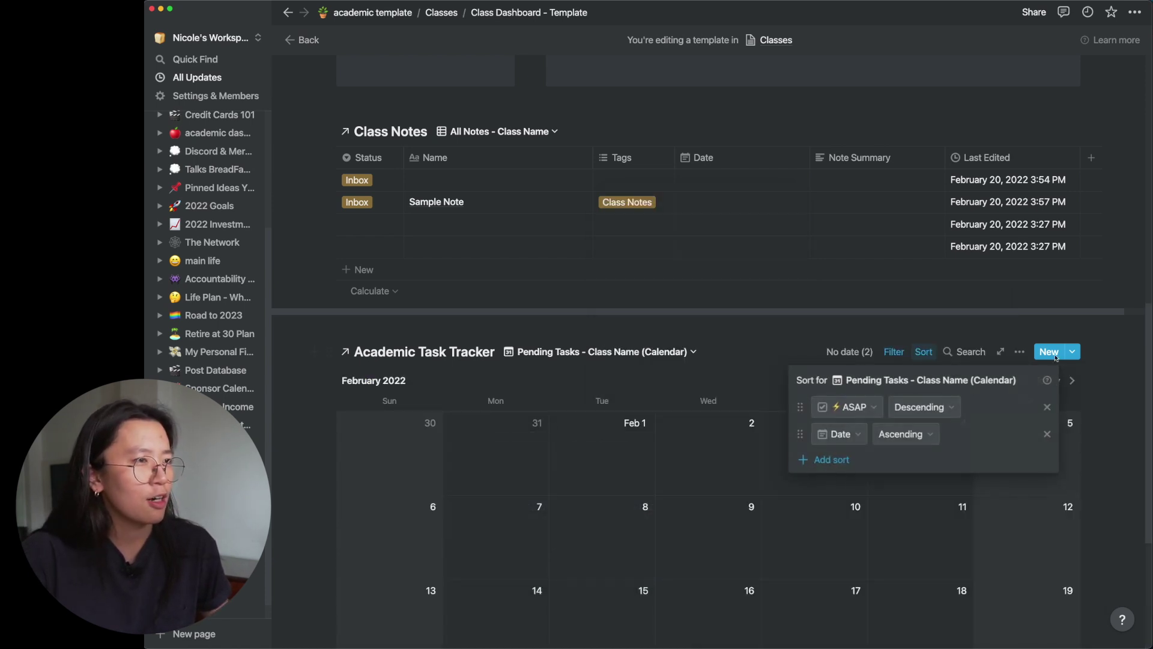
key(Escape)
click(1019, 351)
click(1011, 360)
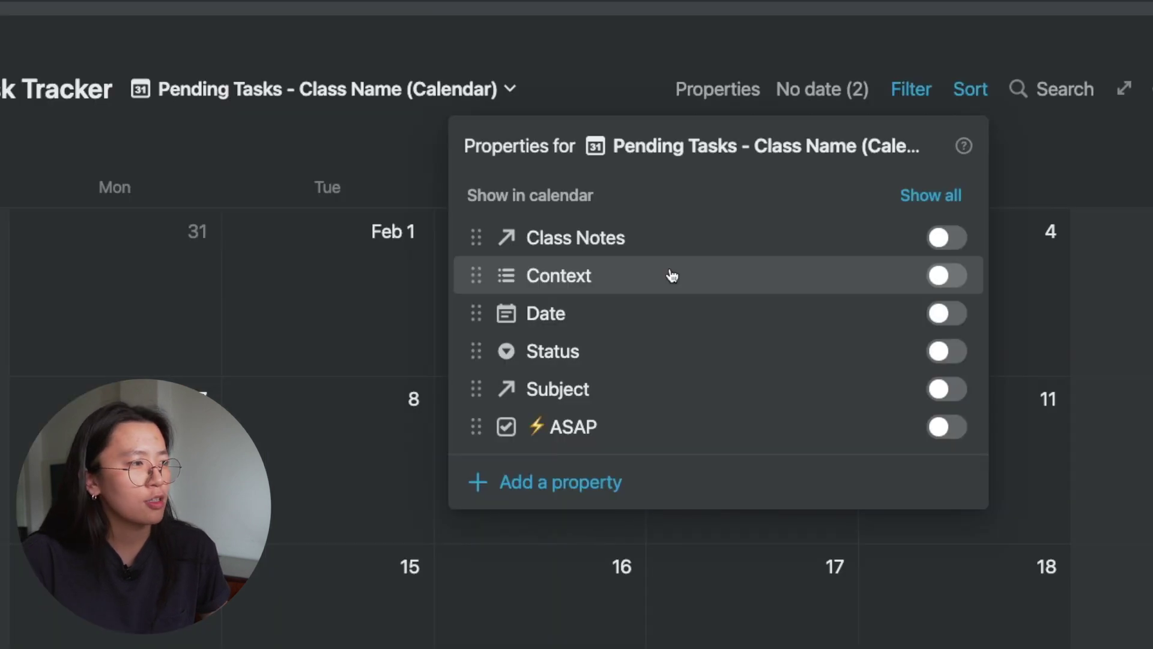
drag(672, 275, 669, 237)
drag(586, 425, 509, 269)
drag(582, 350, 578, 314)
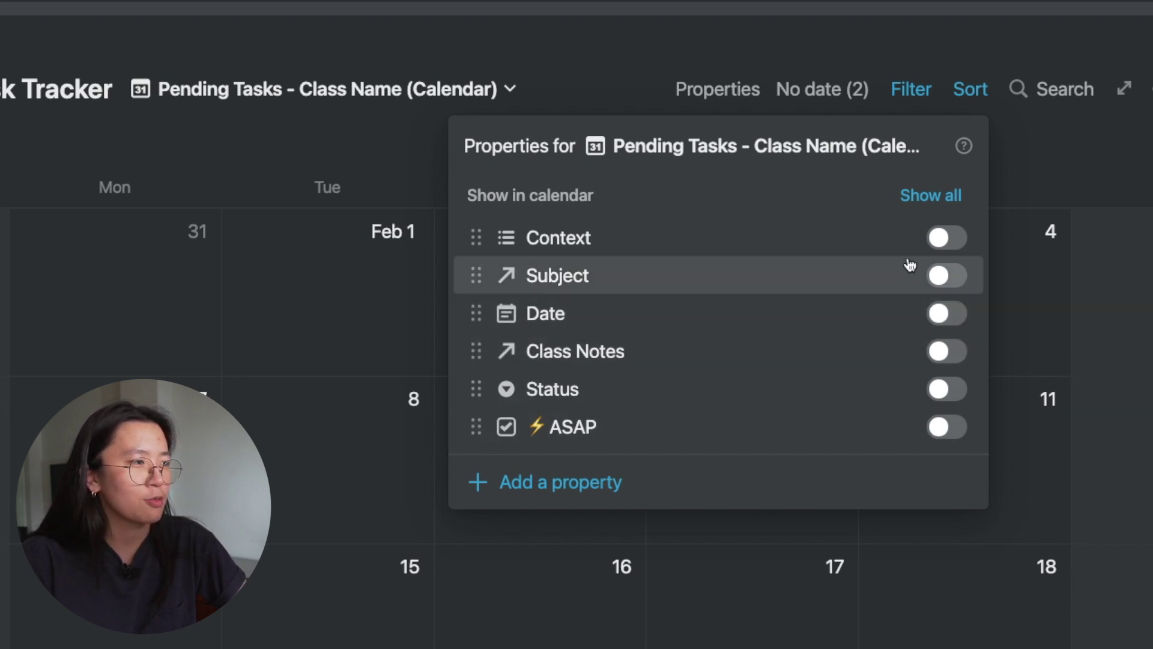
Show the Context, Subject, Status and ASAP properties on the Pending Tasks calendar view
click(947, 237)
click(947, 275)
click(947, 389)
click(946, 426)
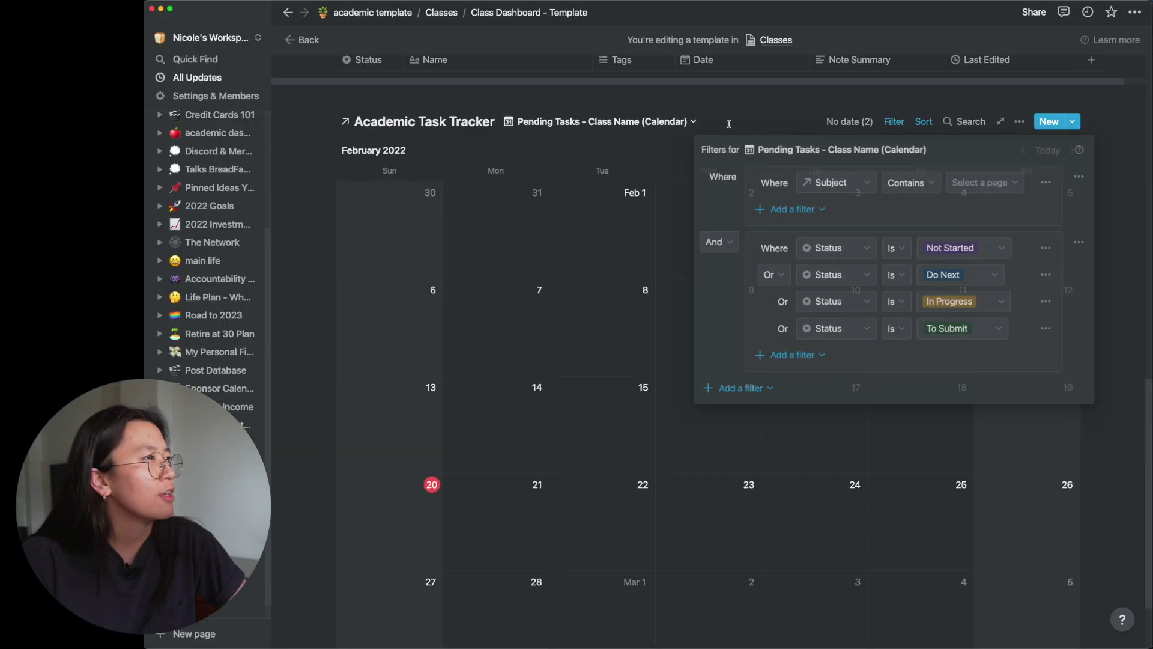
click(683, 127)
Duplicate the Pending Tasks calendar view as All Tasks - Class Name (Calendar) and remove the copy's Status filter group
click(683, 127)
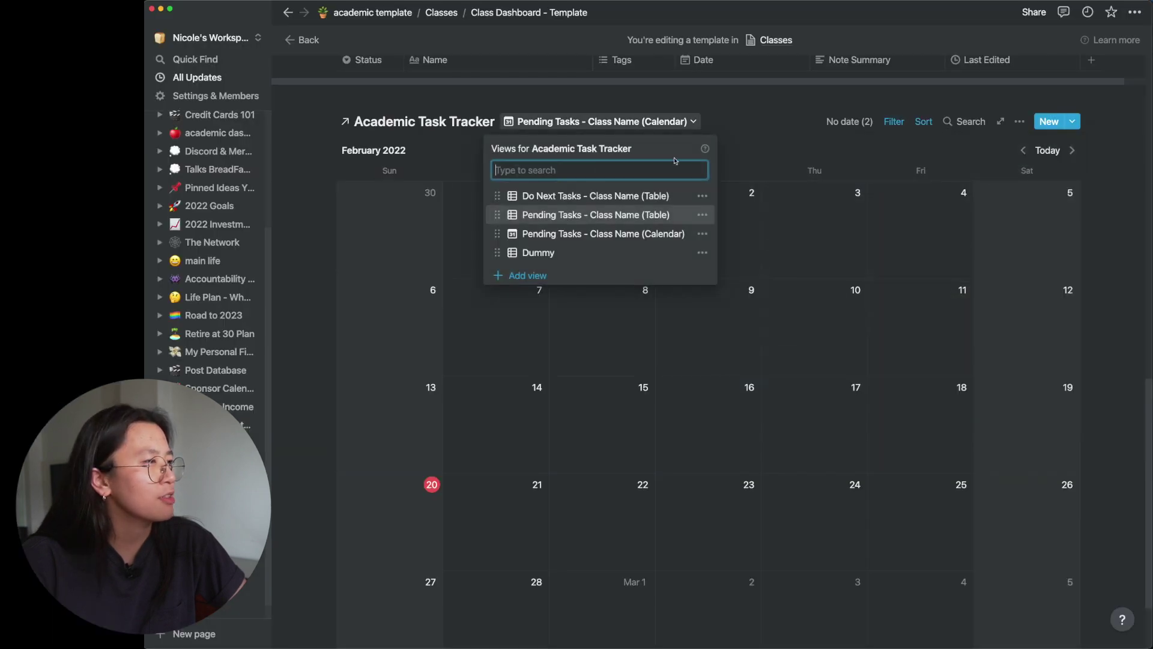
click(702, 234)
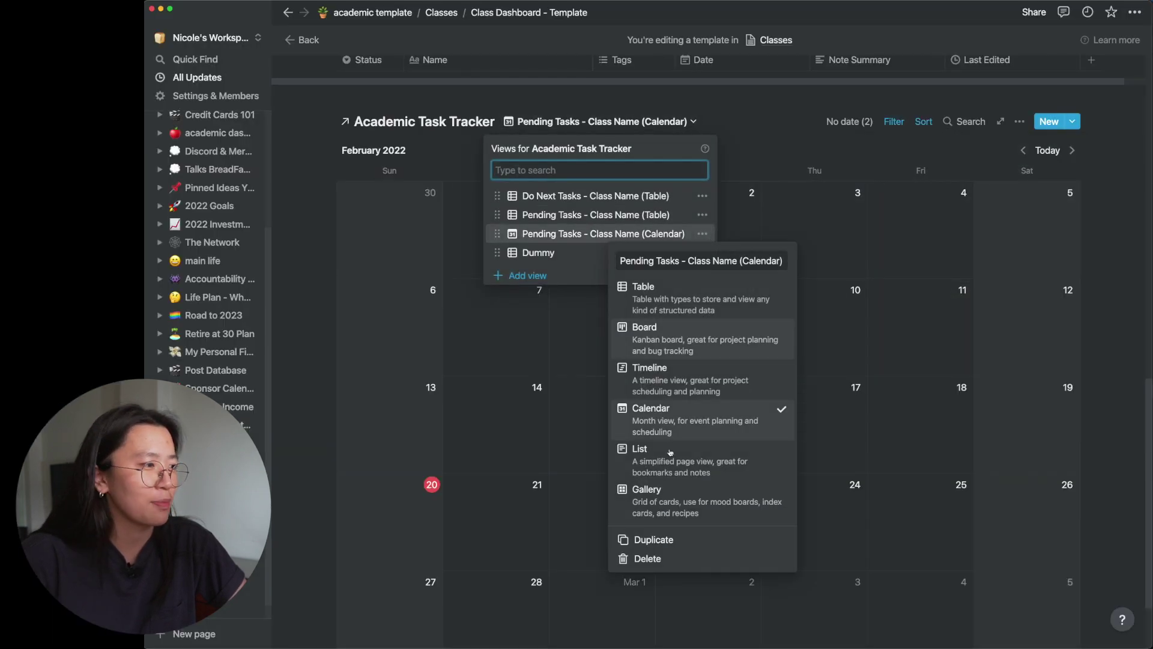
click(653, 539)
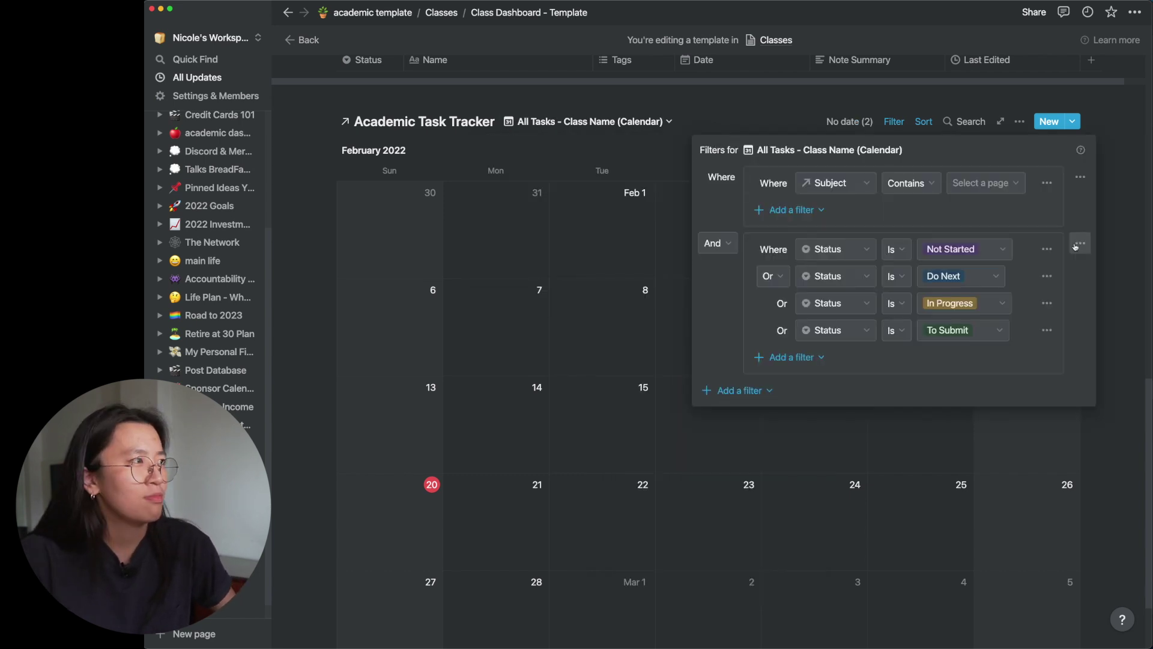
click(1075, 246)
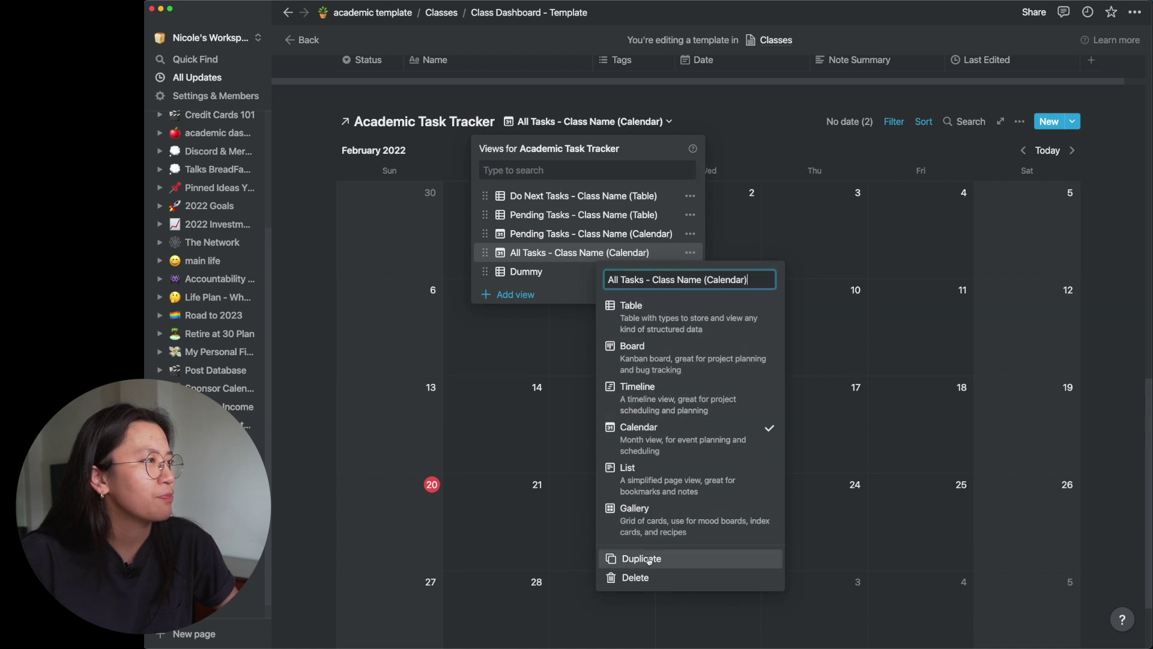
Duplicate the All Tasks - Class Name (Calendar) view and rename the copy All Tasks - Class Name (Kanban)
click(641, 559)
click(578, 120)
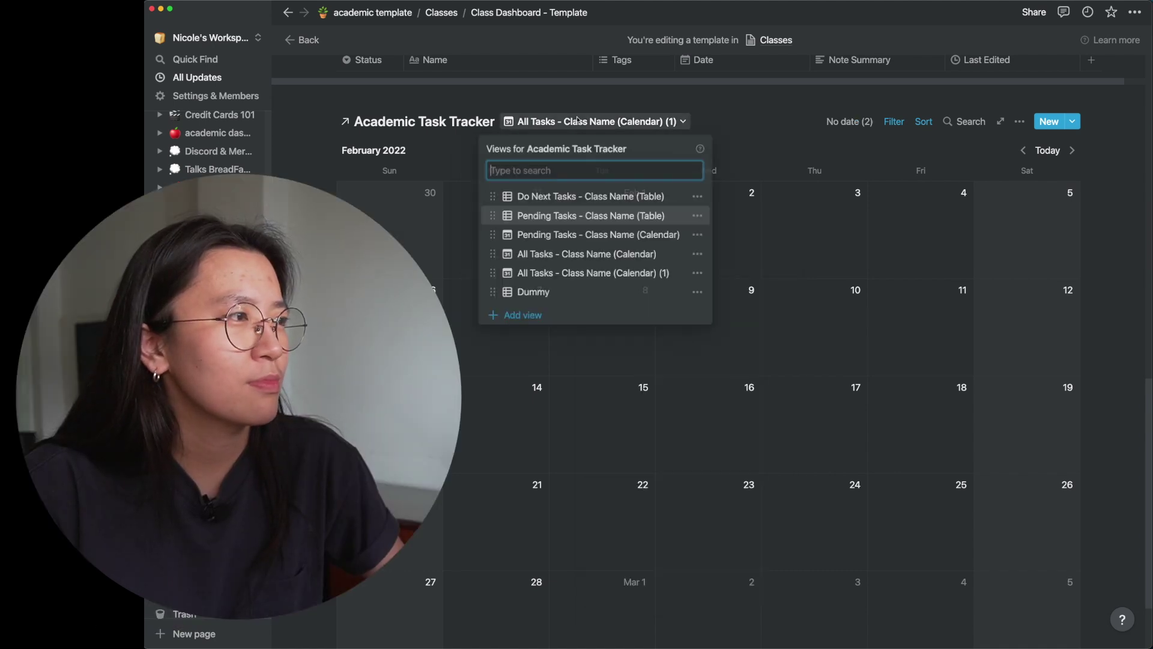
click(697, 272)
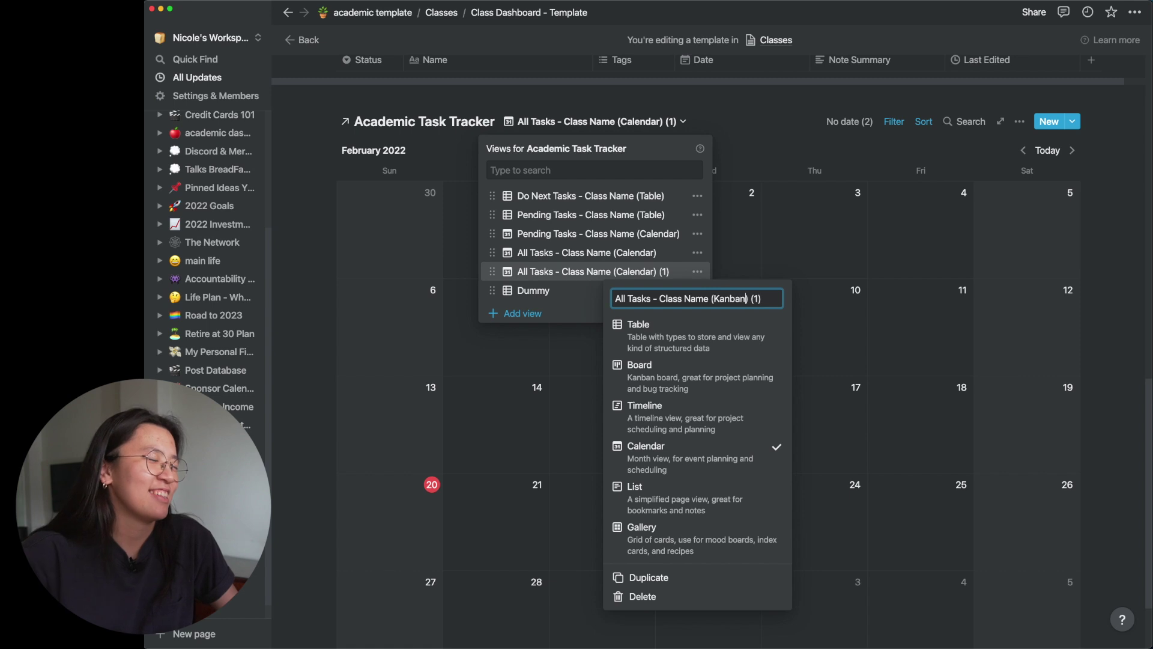
key(Return)
Change the All Tasks - Class Name (Kanban) view from a calendar to a board layout
click(696, 271)
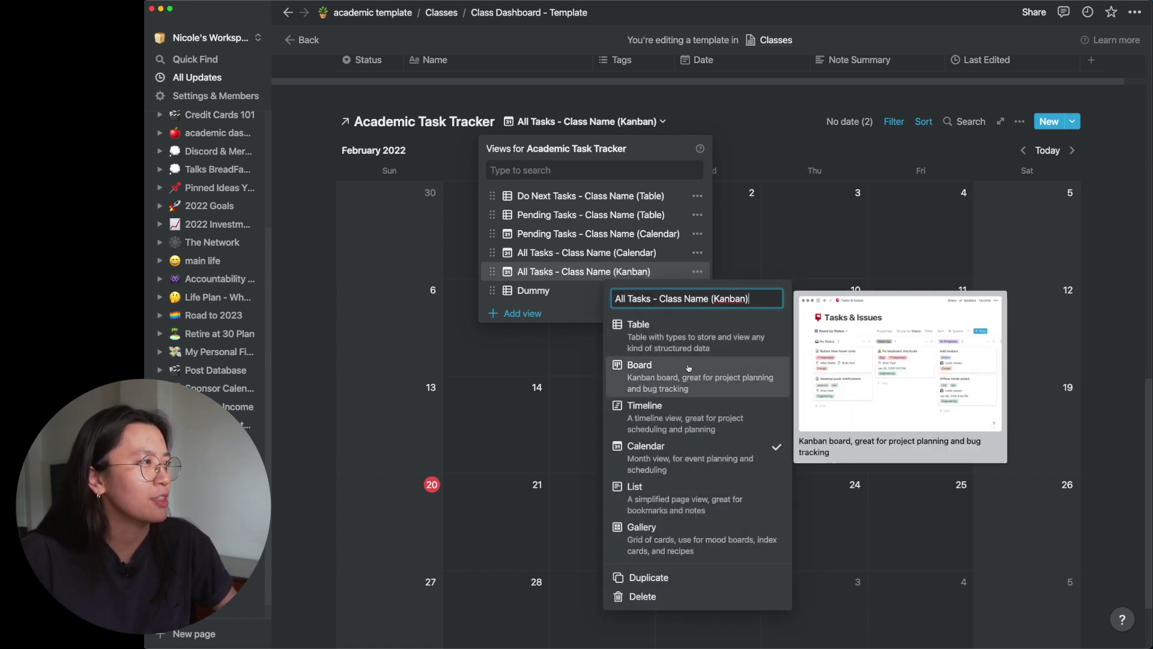
click(689, 367)
click(636, 521)
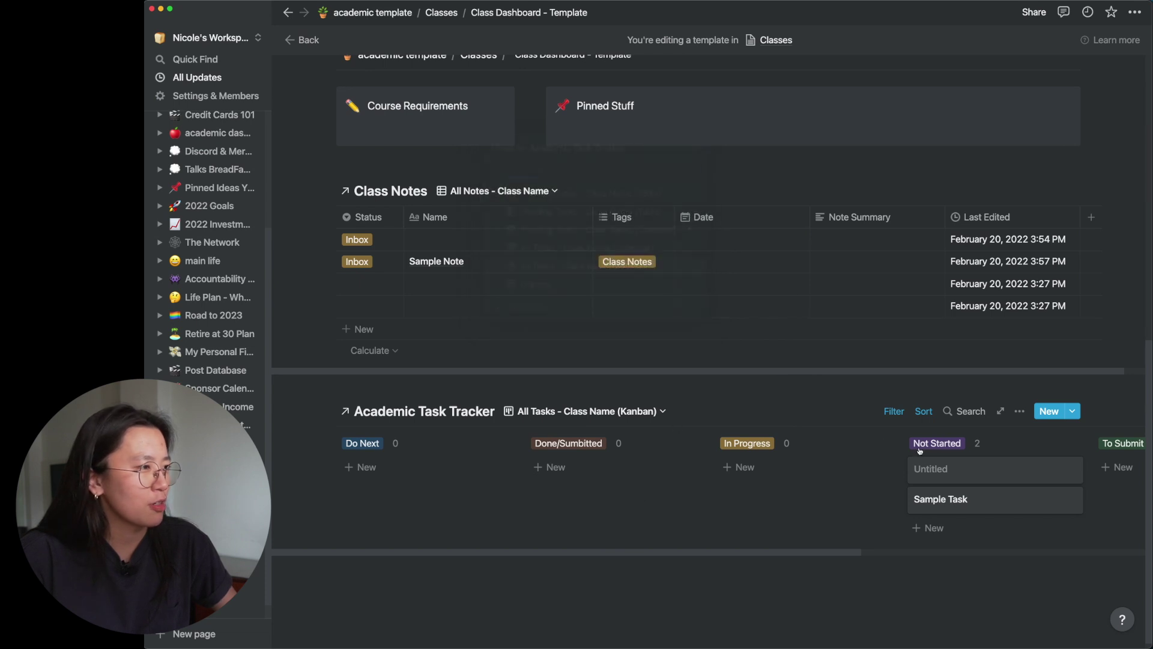
Hide the Done/Sumbitted and No Status columns on the All Tasks - Class Name (Kanban) board
scroll(1009, 437, right, 2)
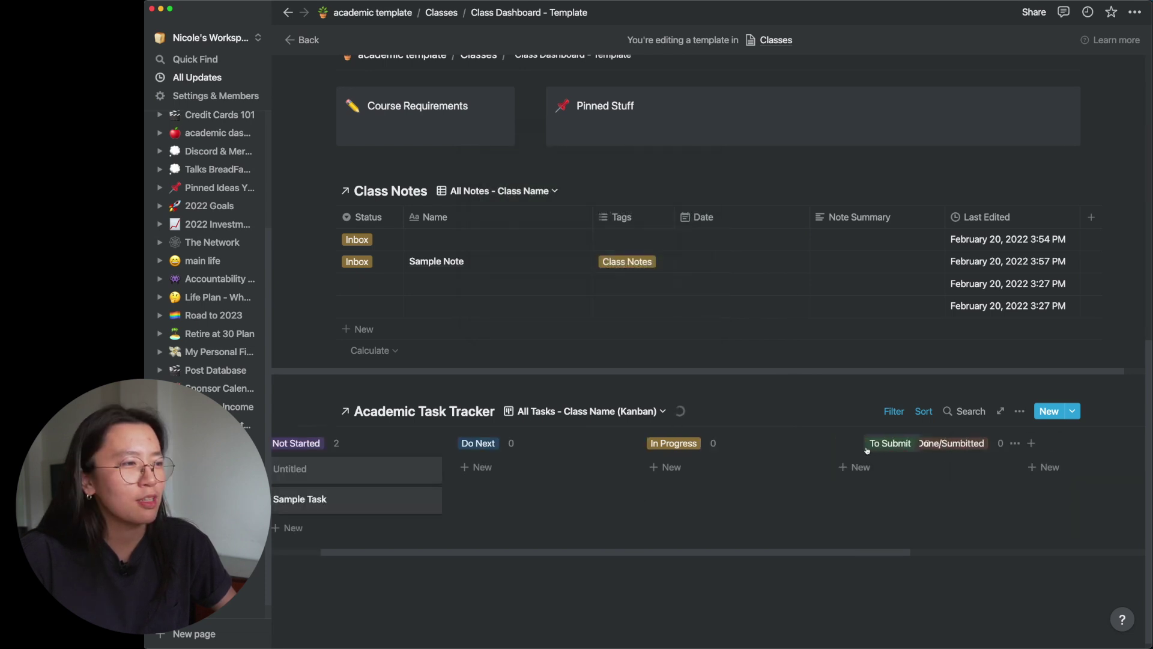
scroll(865, 450, right, 3)
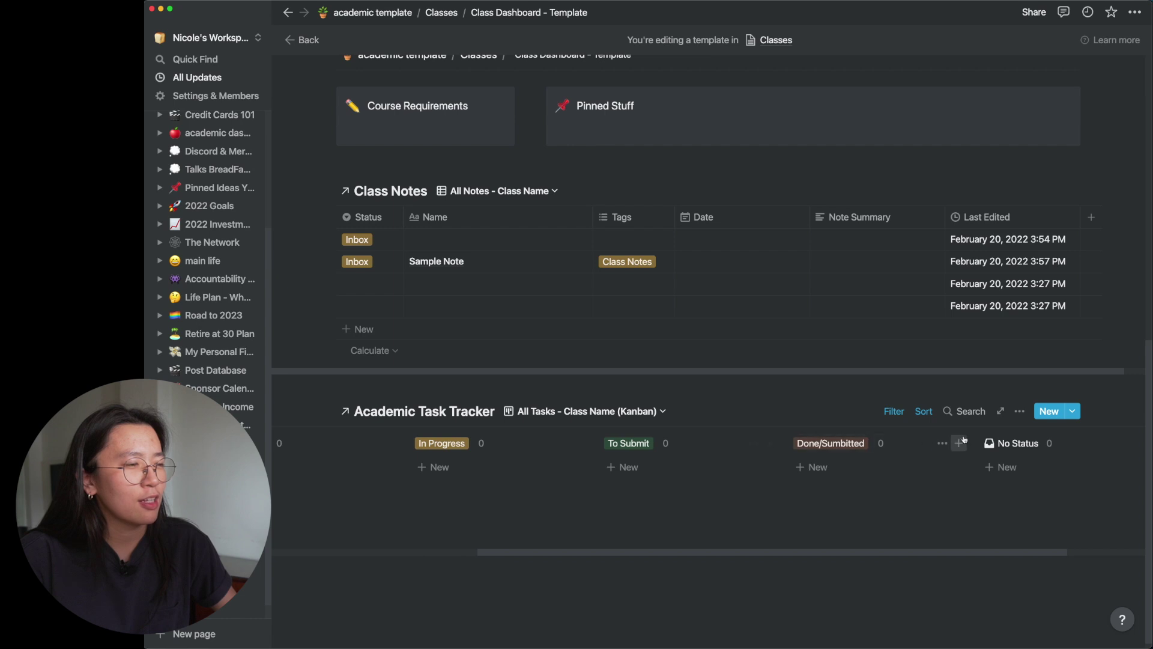
click(944, 447)
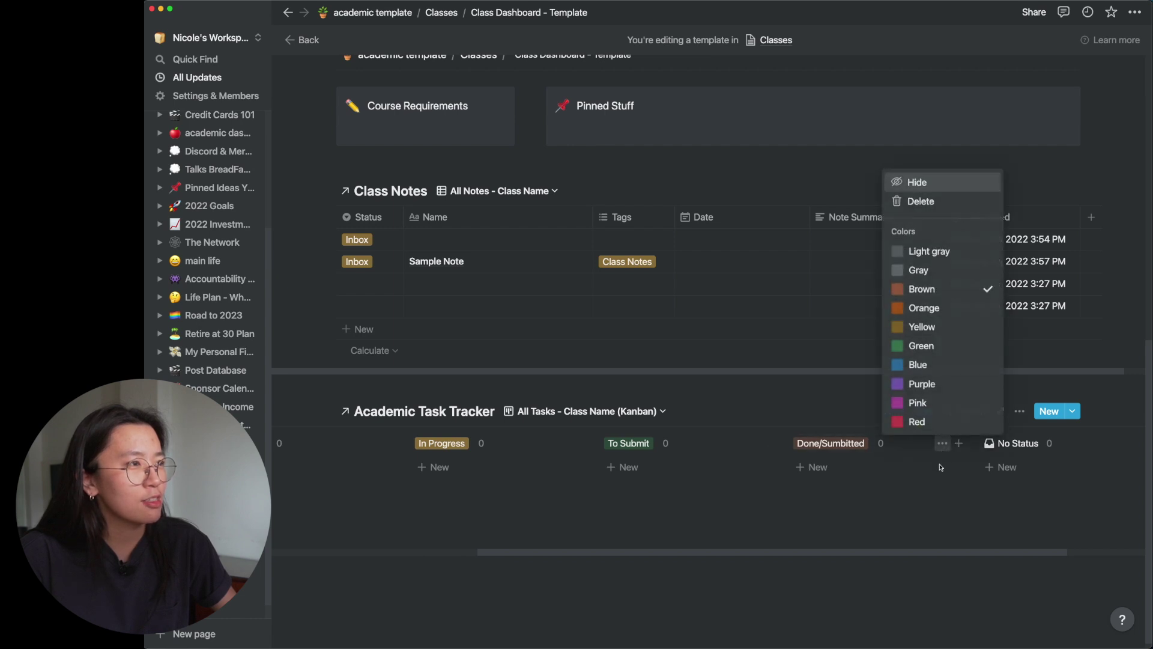
click(931, 183)
click(942, 442)
click(915, 463)
scroll(885, 483, left, 5)
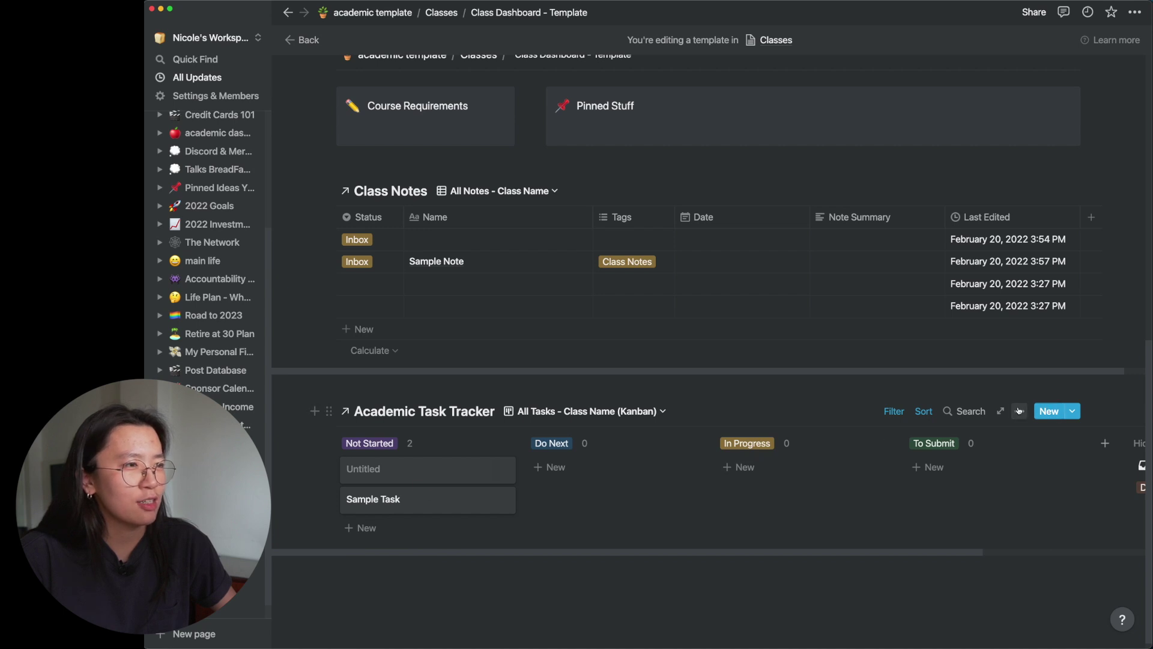
Show the ASAP property on the cards of the All Tasks - Class Name (Kanban) view
click(1019, 411)
click(976, 342)
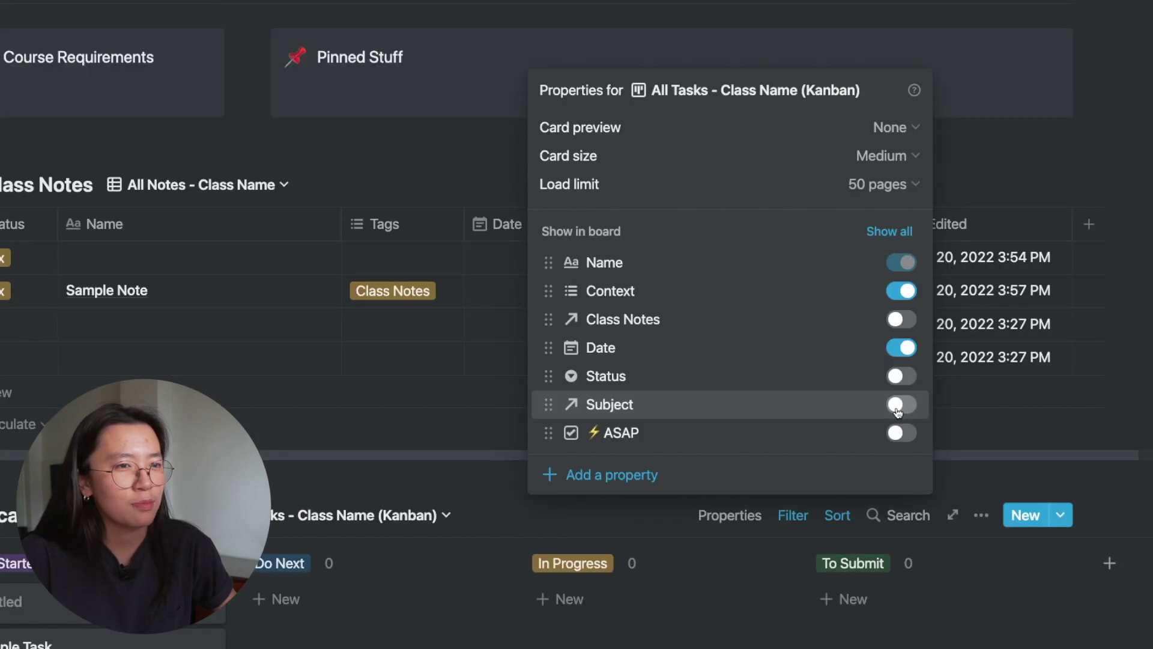
click(902, 433)
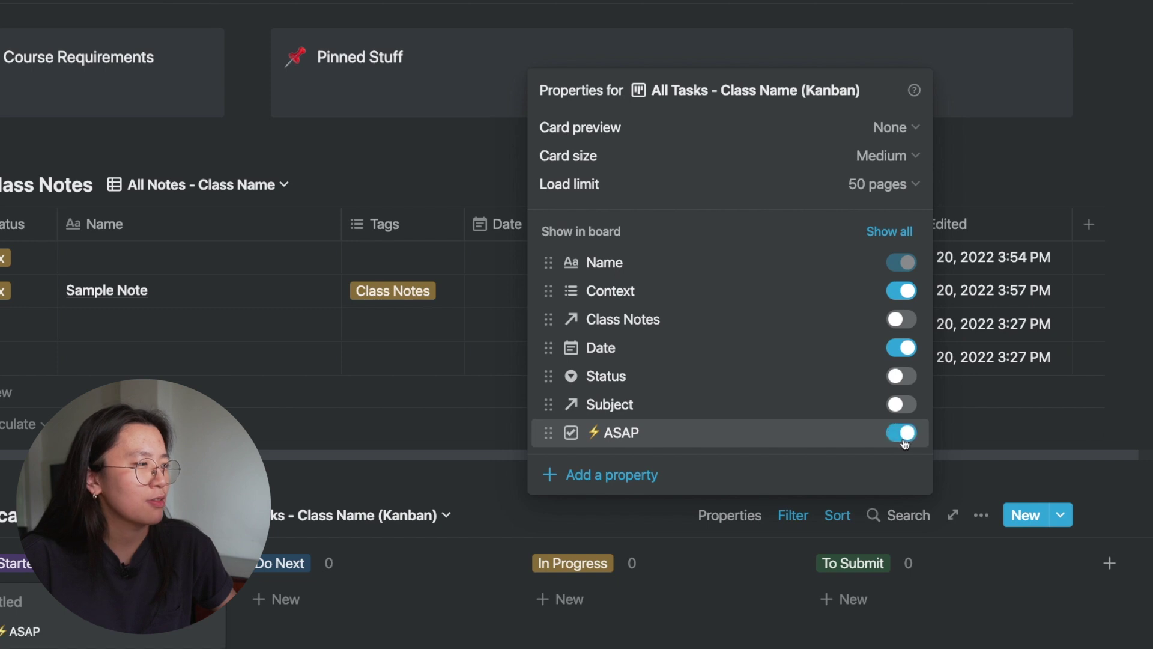
key(Escape)
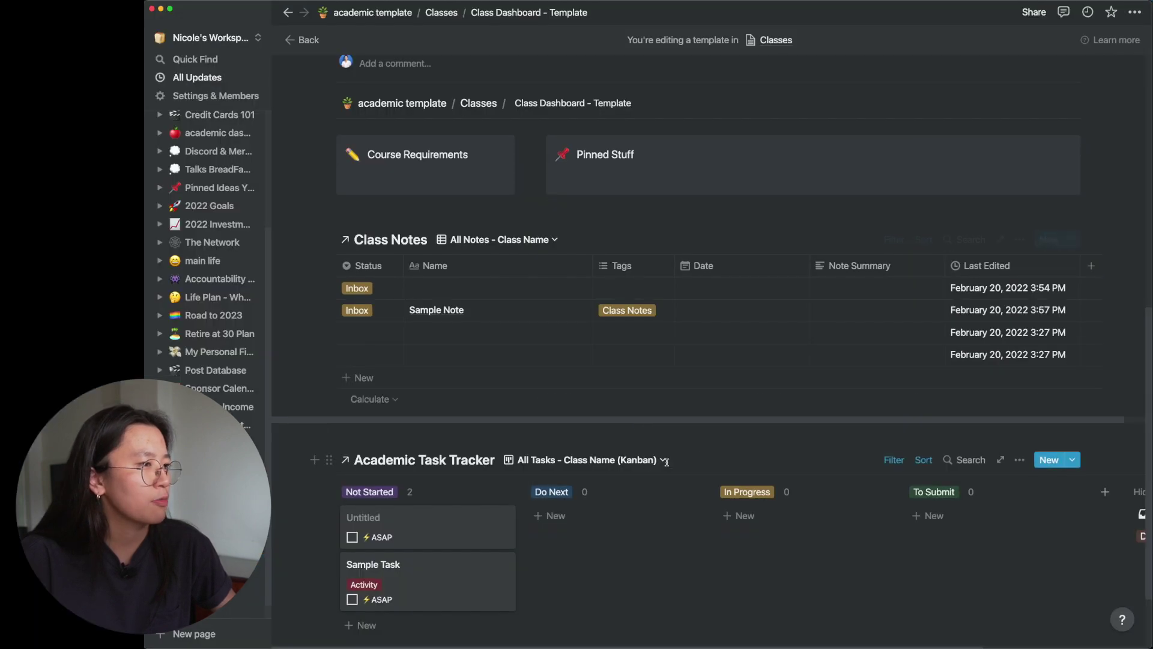
key(Escape)
On the academic template page, create a new Classes page from the Class Dashboard - Template and review its layout
scroll(817, 331, down, 2)
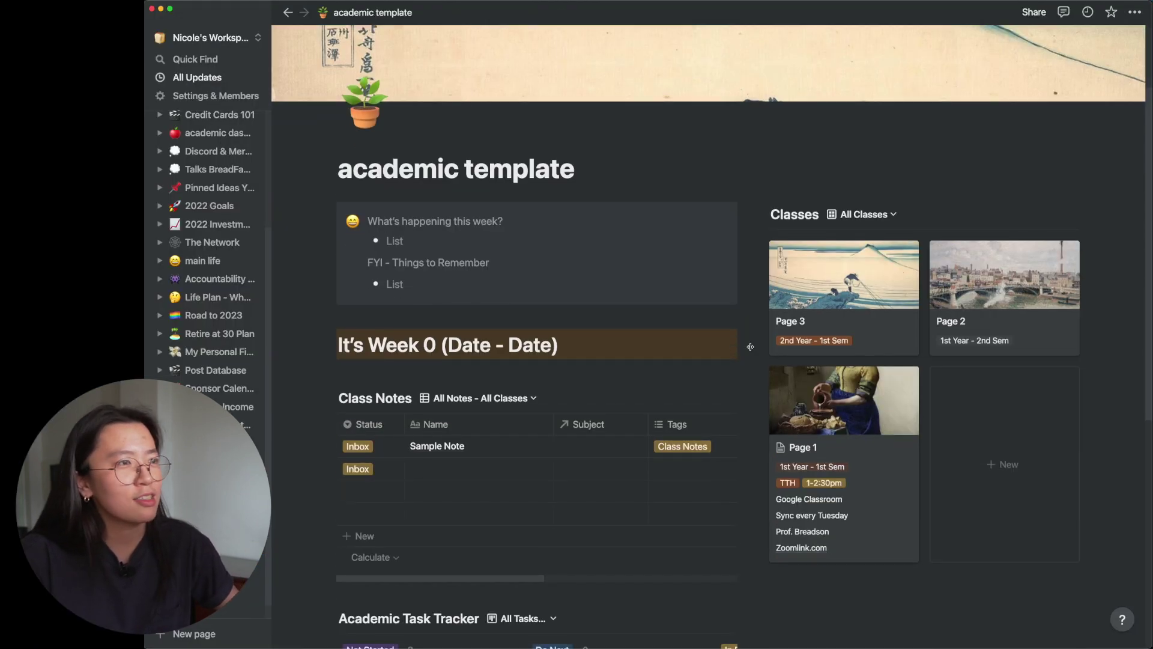
click(1071, 214)
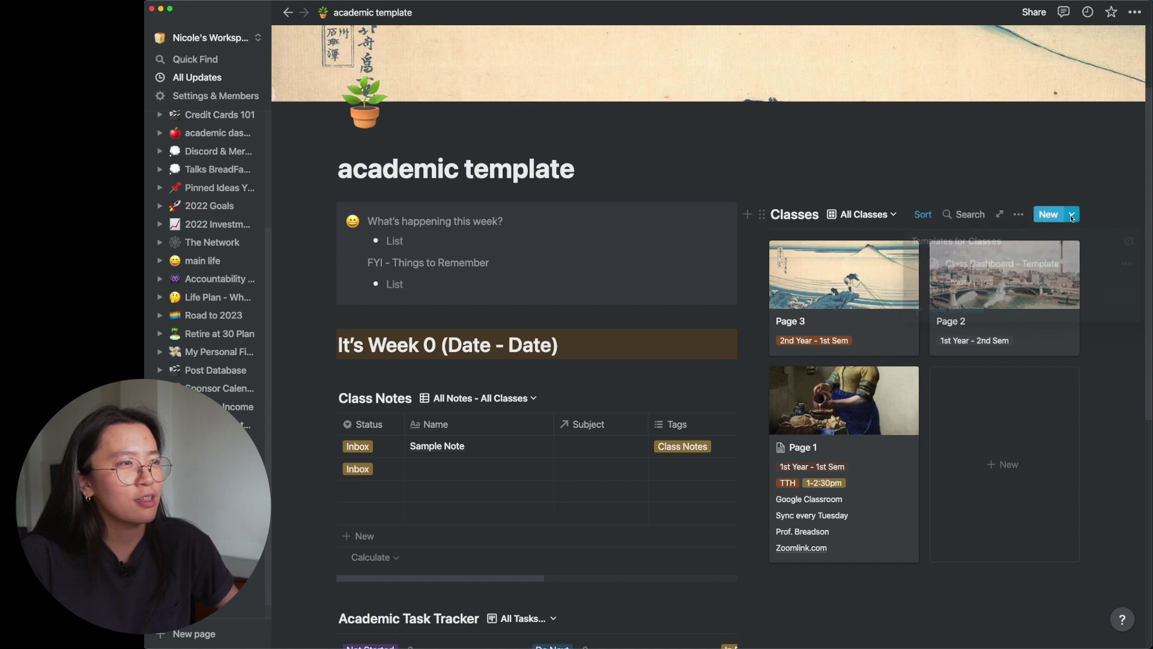
click(968, 284)
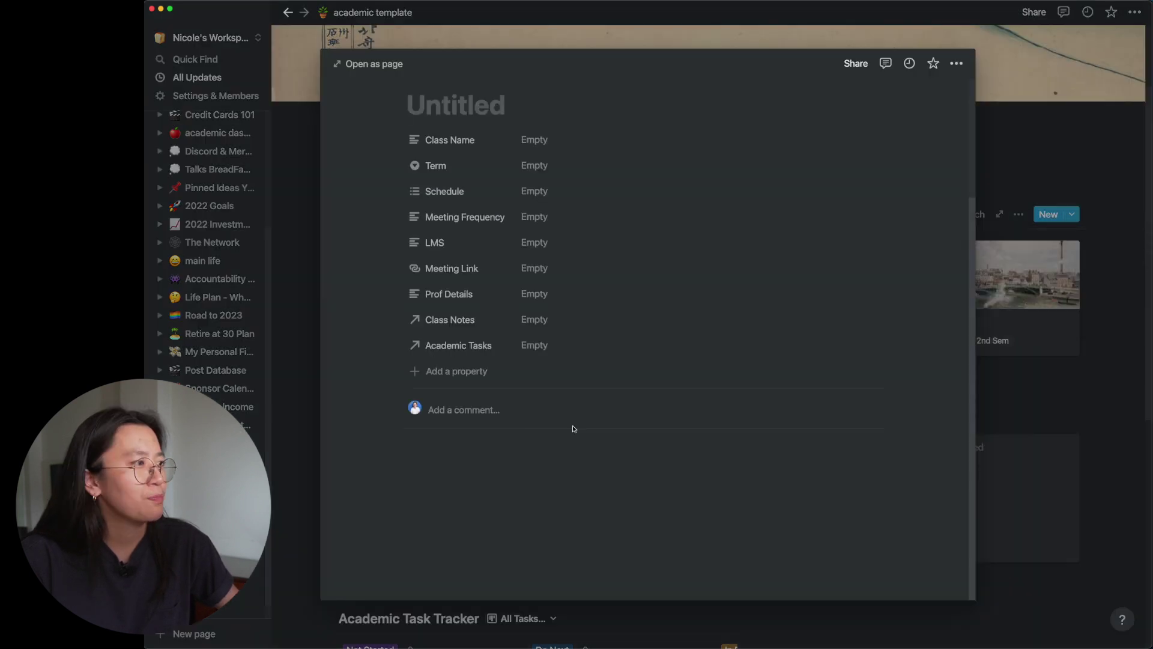
scroll(573, 428, down, 5)
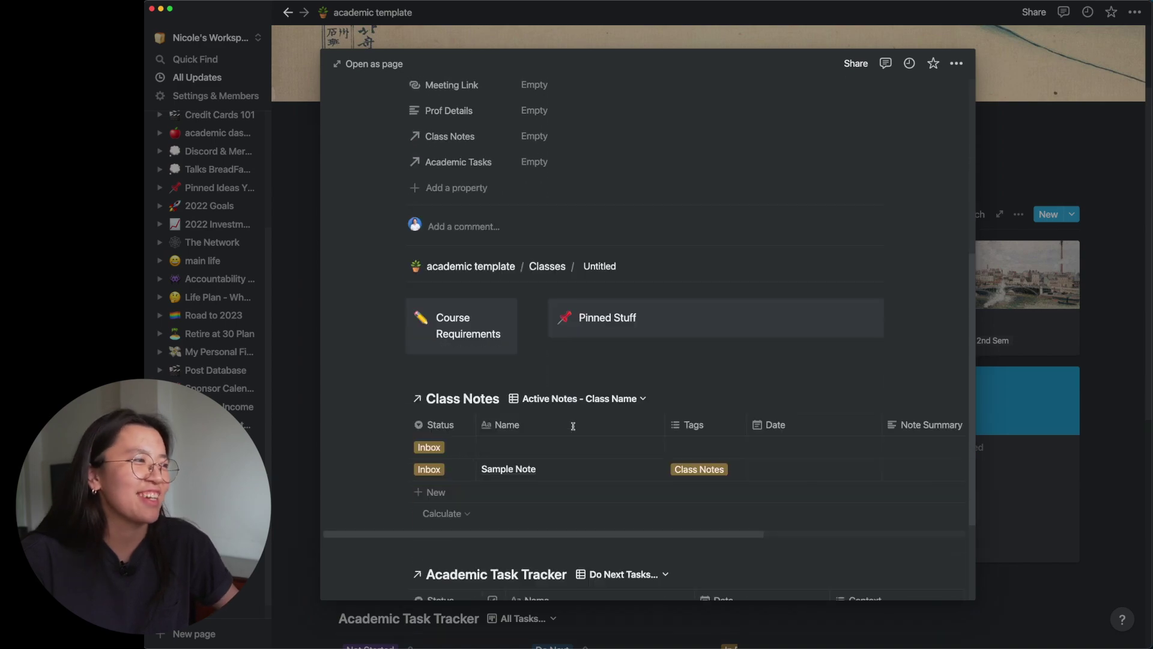
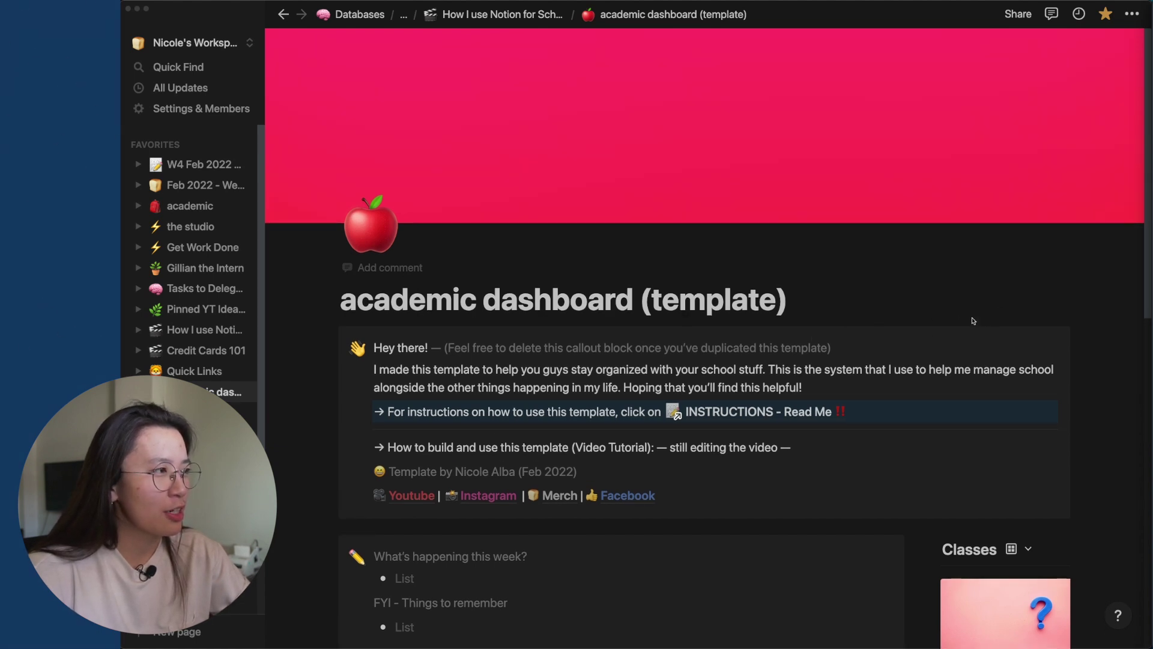
In the academic dashboard (template), open the INSTRUCTIONS - Read Me card from the Classes gallery as a full page
scroll(987, 332, down, 5)
click(986, 434)
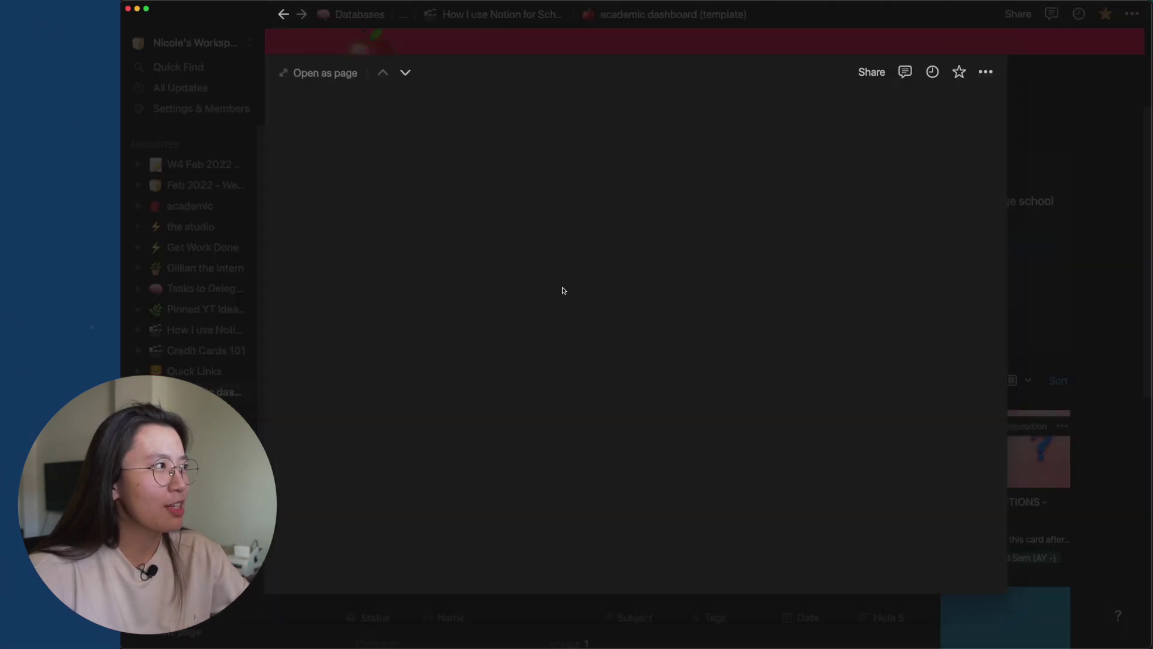
click(346, 75)
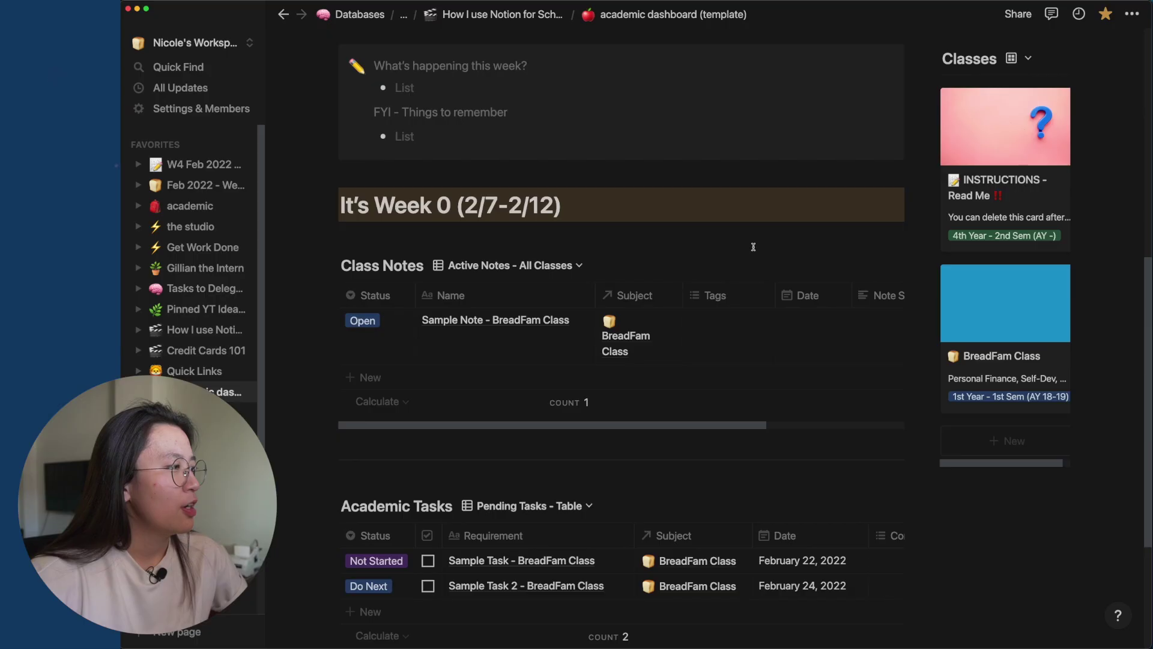
Widen the Classes gallery column on the academic dashboard (template) page to fit two cards per row
scroll(1021, 210, up, 2)
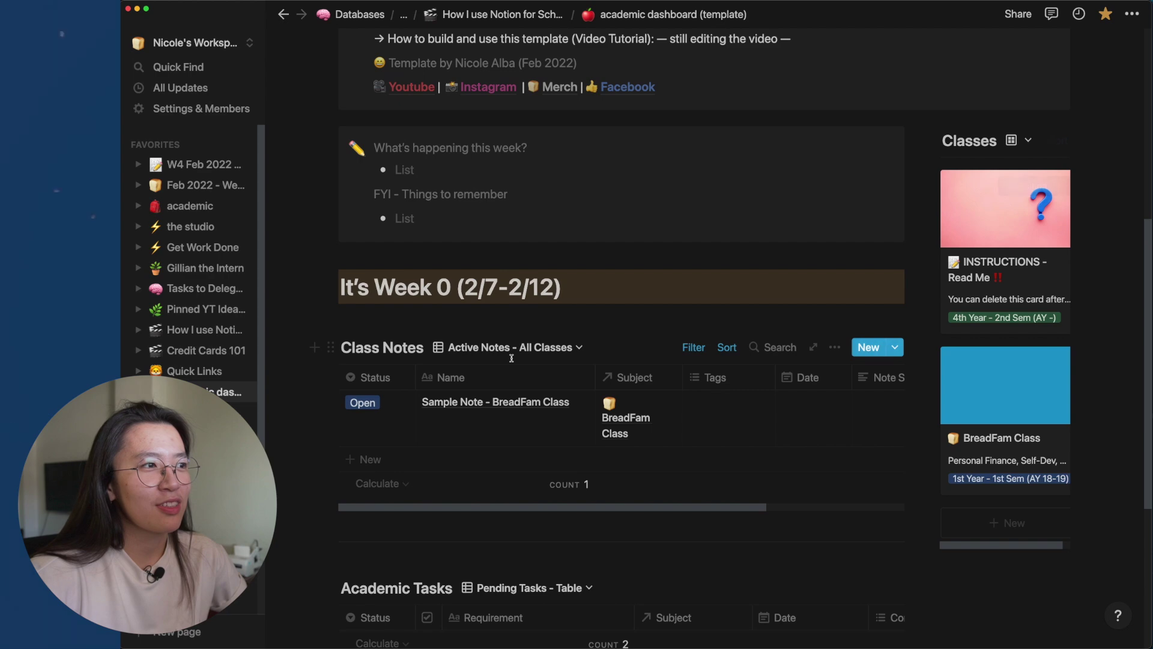
scroll(781, 348, down, 5)
scroll(801, 336, up, 4)
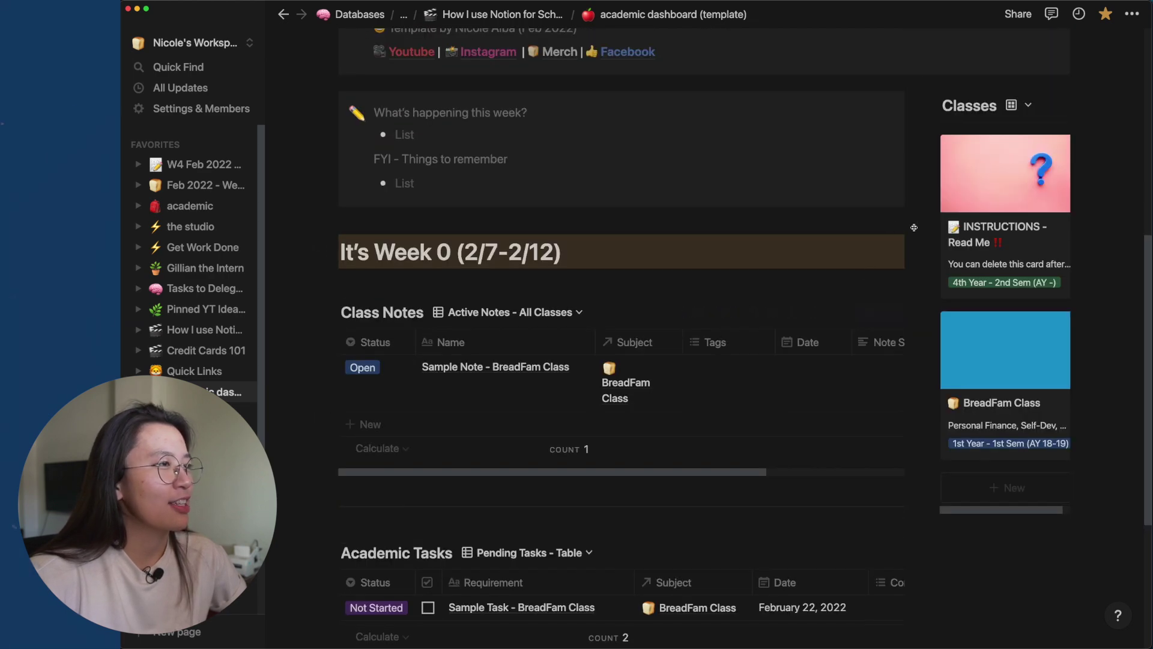
drag(922, 228, 756, 227)
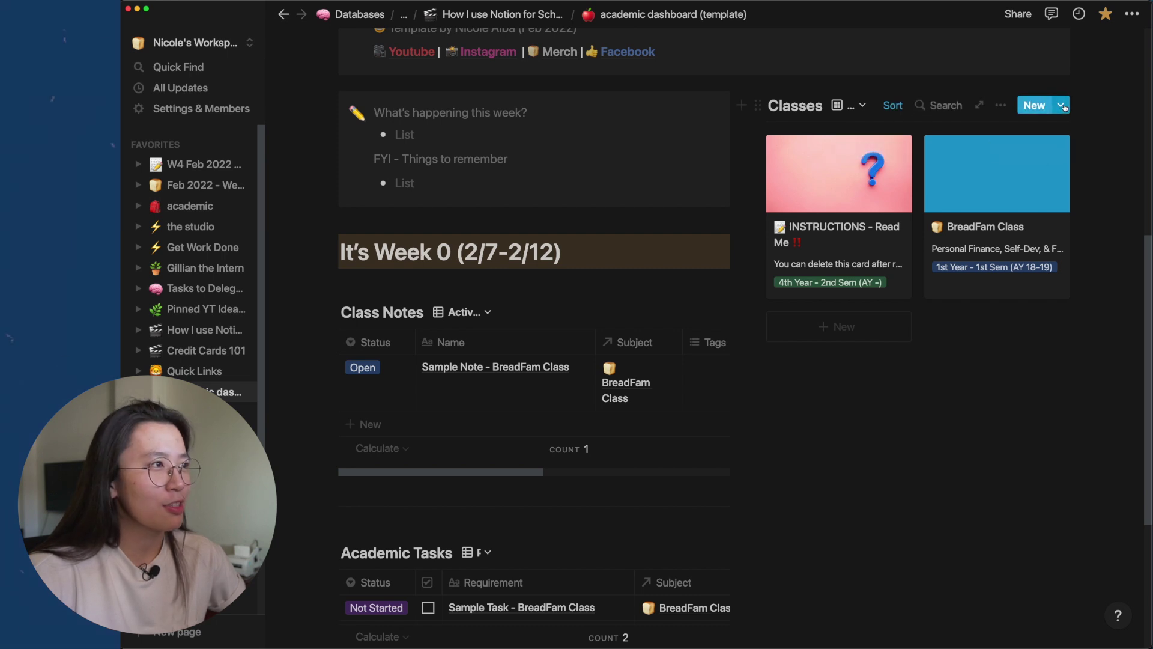
Create a class page titled Bakery Class from the Class Dashboard - Template and enter How to bake as its Class Name
click(1061, 106)
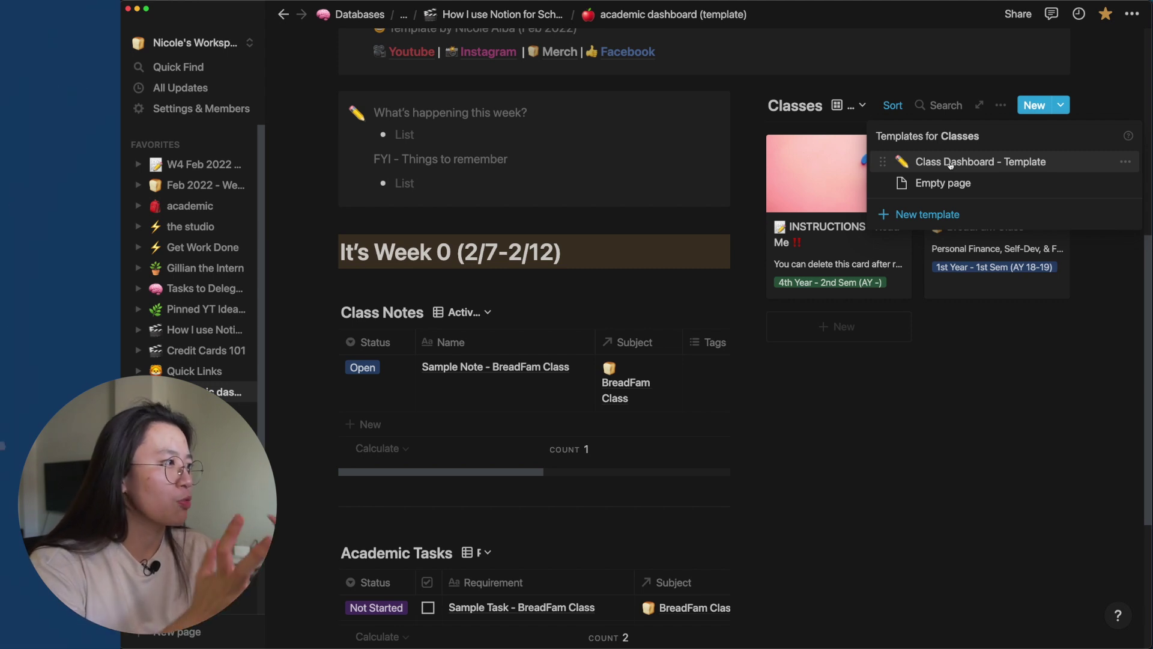
click(950, 162)
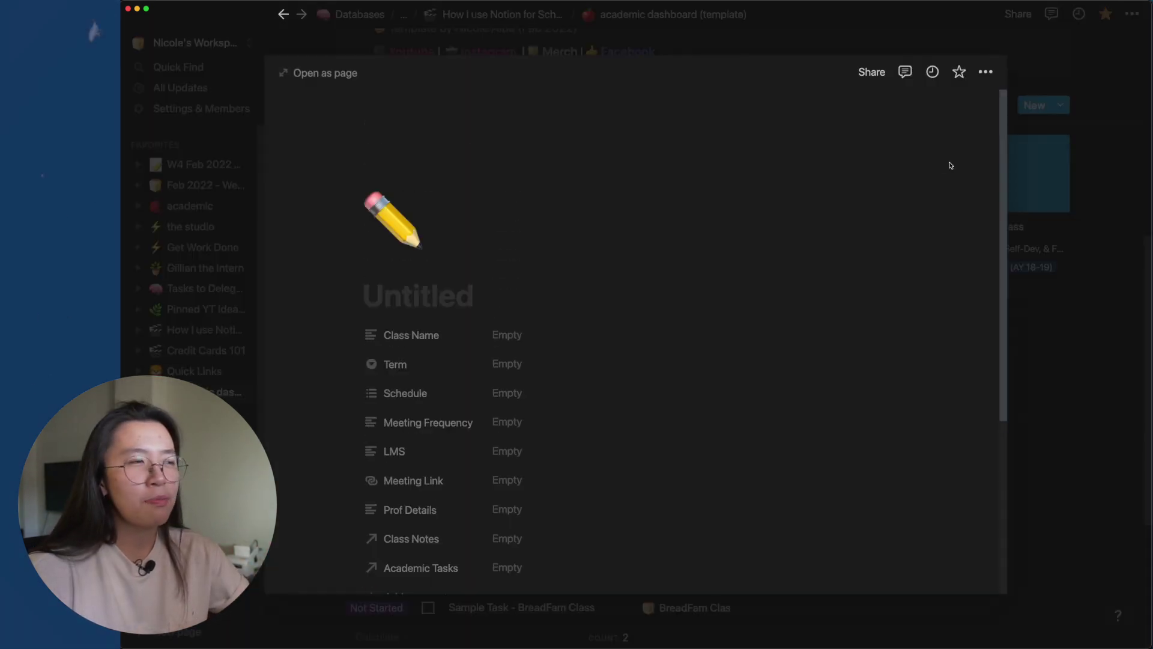
text(Bakery Class)
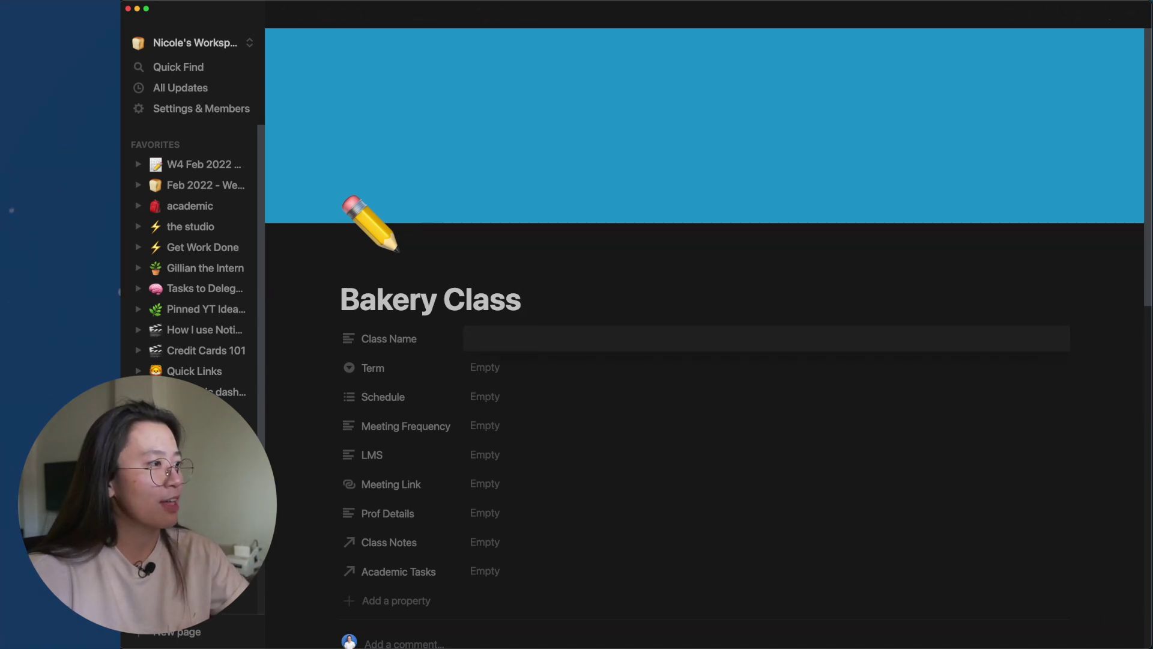
key(super+a)
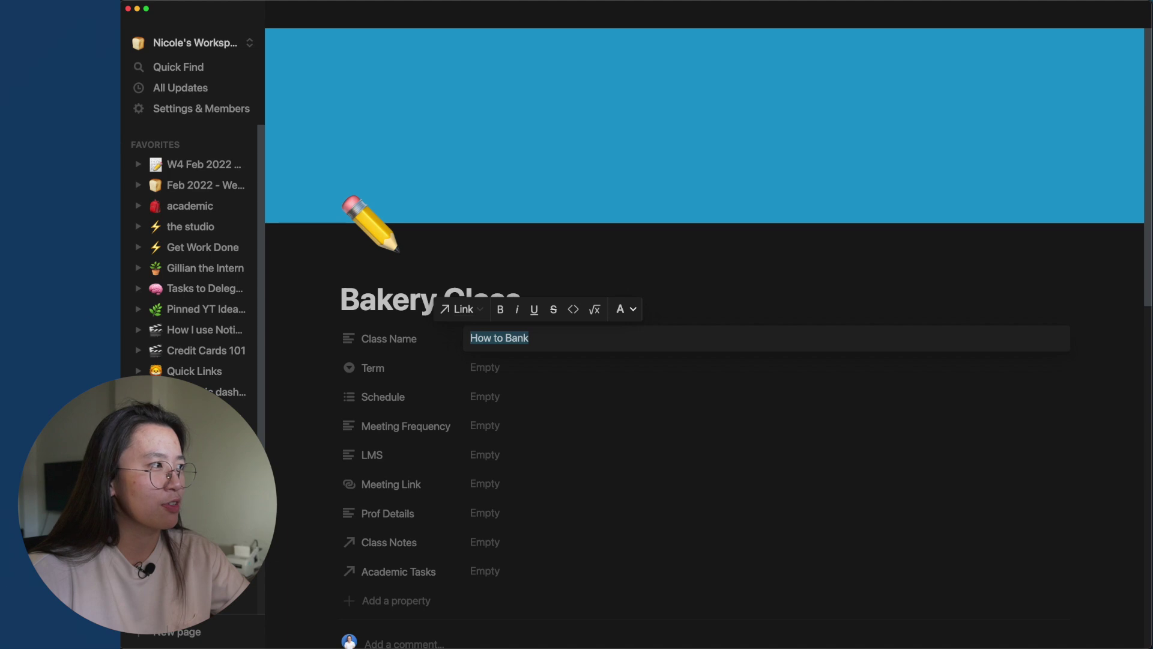
Set the Subject filter to contain Bakery Class in the Class Notes Active Notes view and the Academic Tasks Do Next Tasks view
scroll(595, 298, down, 10)
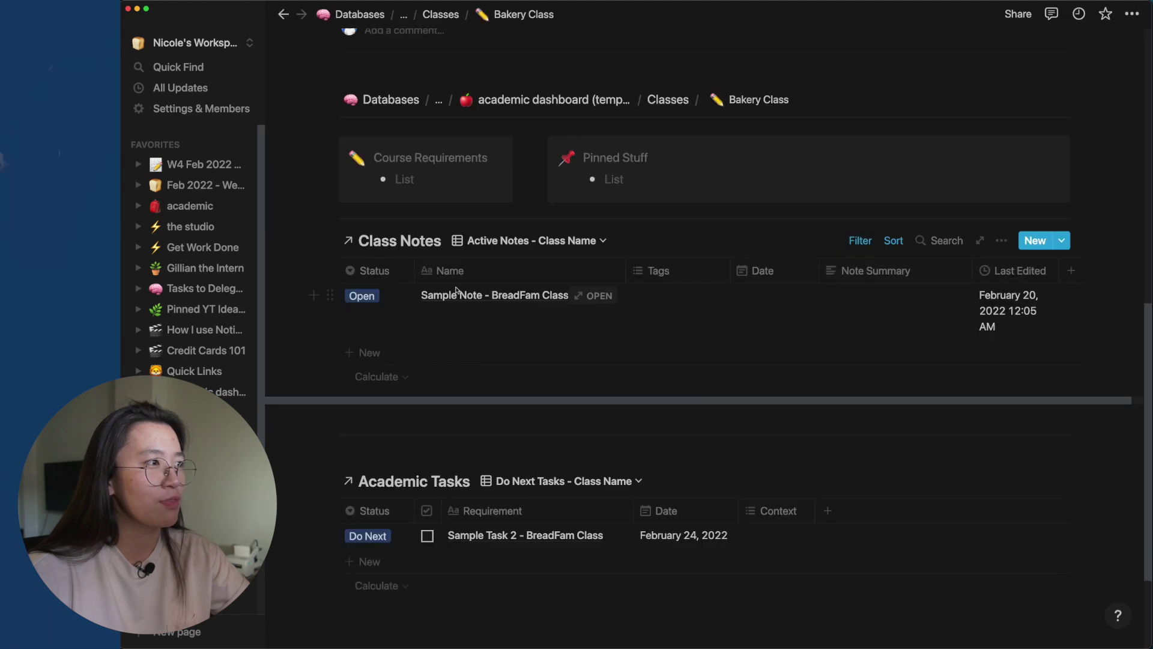
click(871, 244)
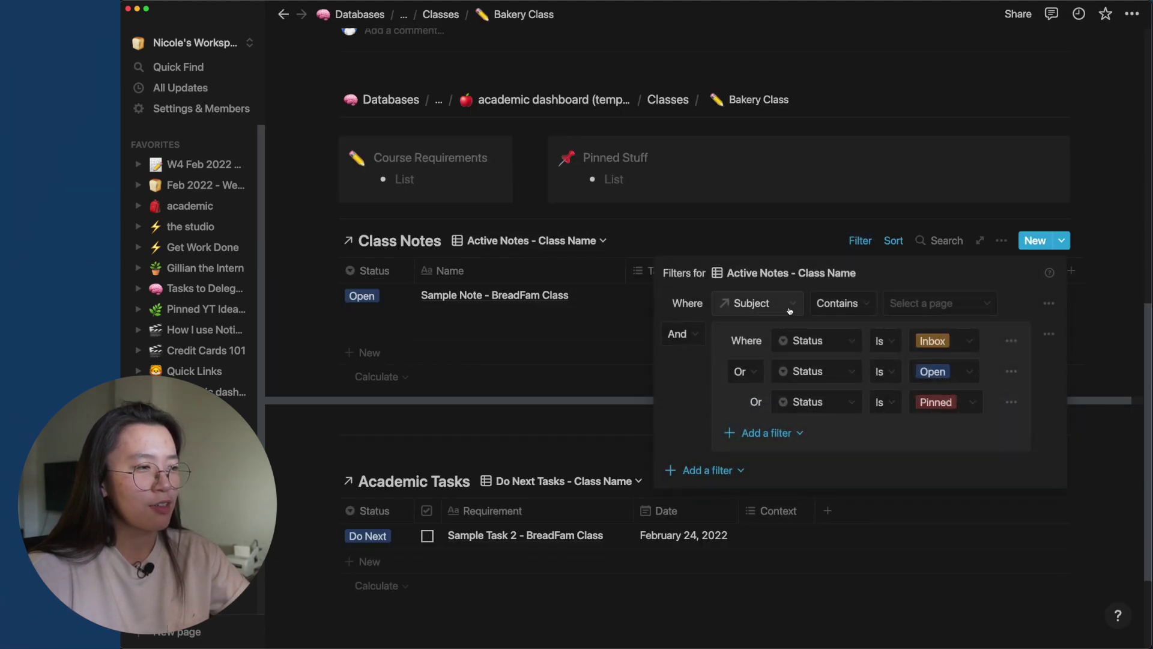
click(937, 303)
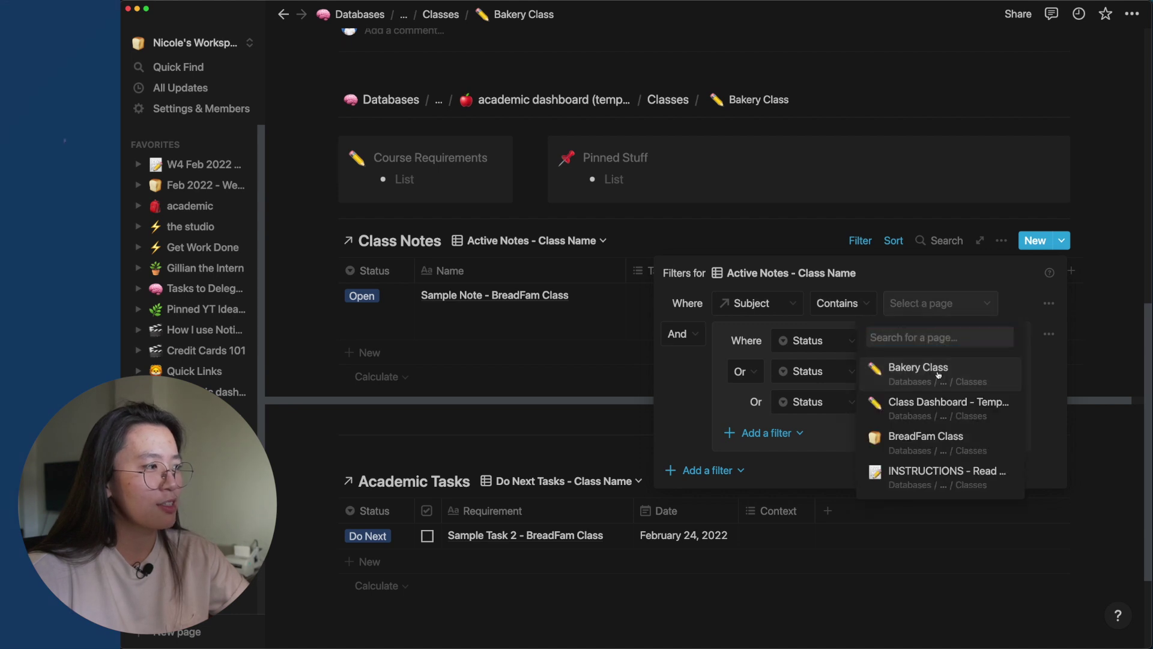
click(918, 370)
click(748, 198)
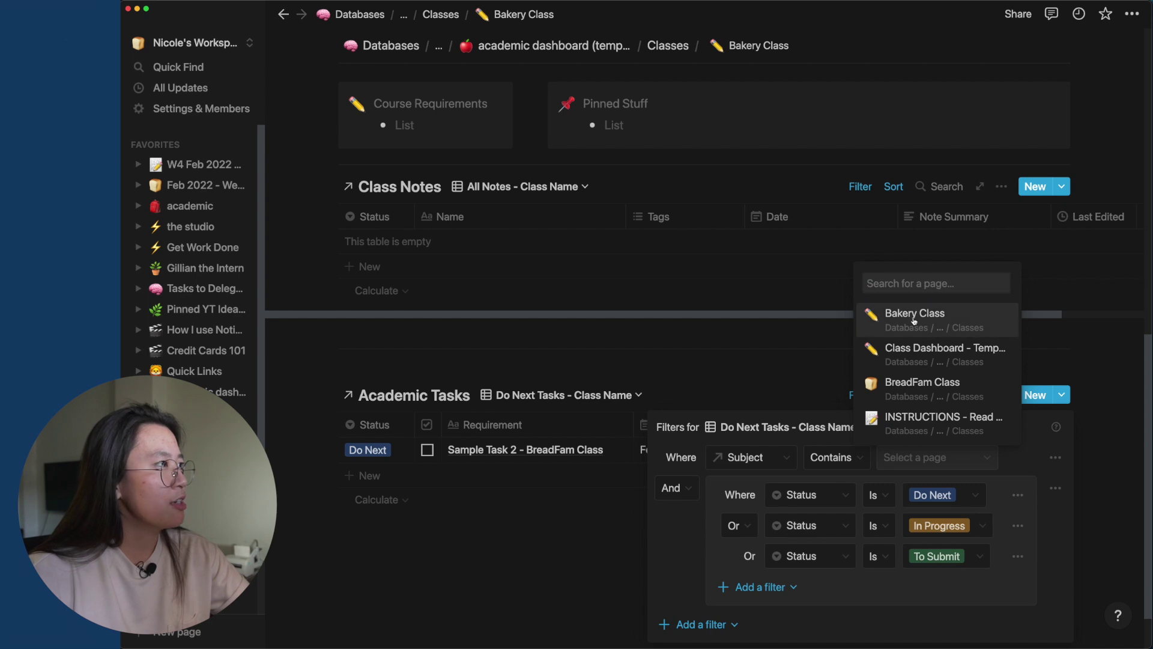
click(914, 315)
click(542, 404)
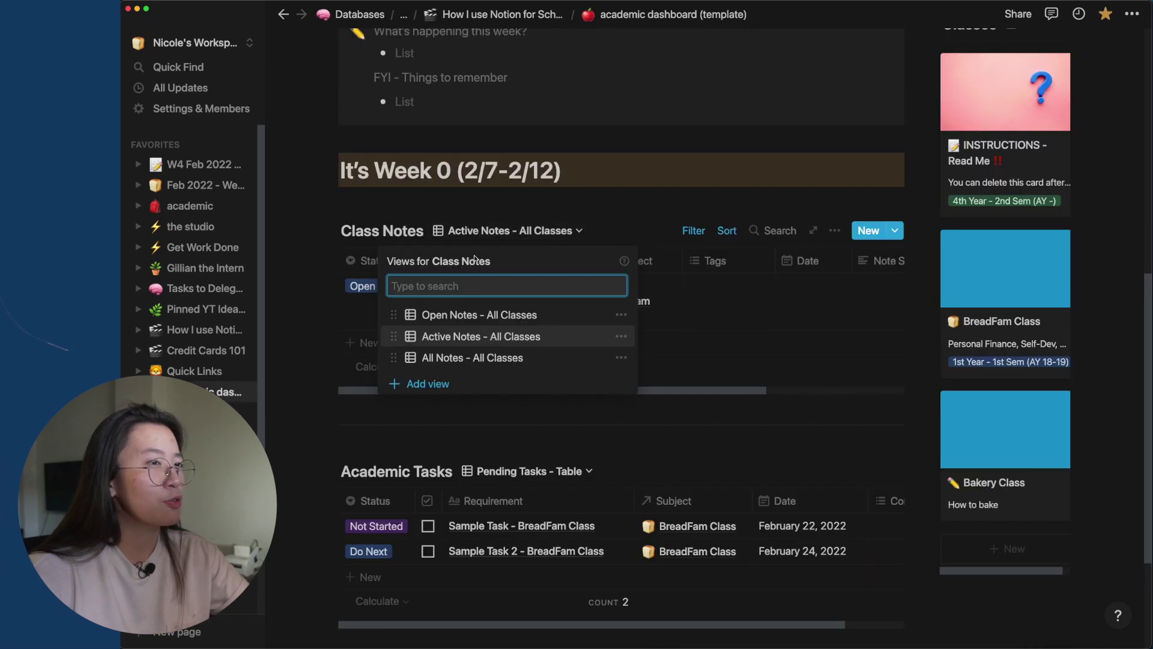
Add a new note to the dashboard's Active Notes - All Classes view and set its Status to Open
click(626, 213)
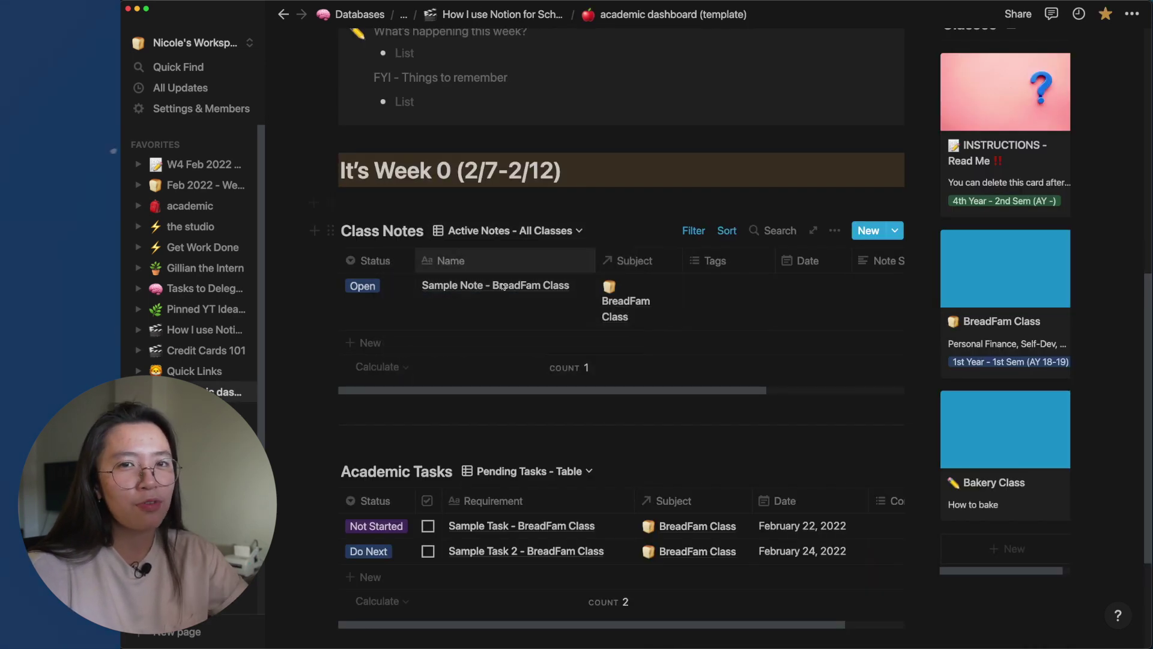
click(492, 231)
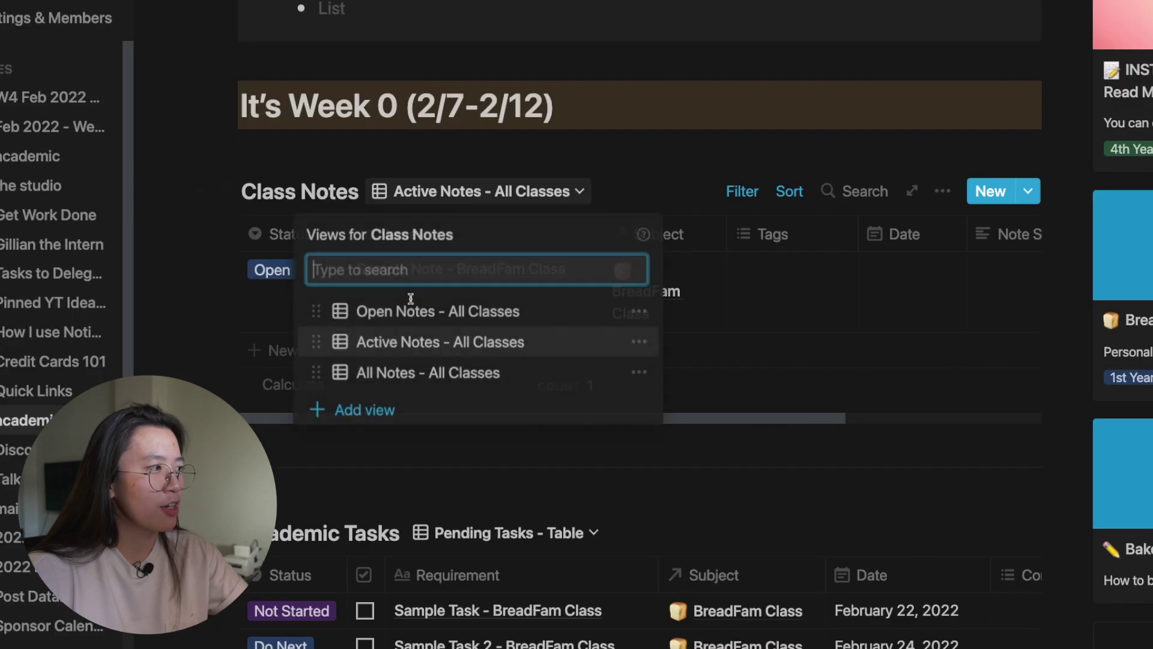
click(432, 346)
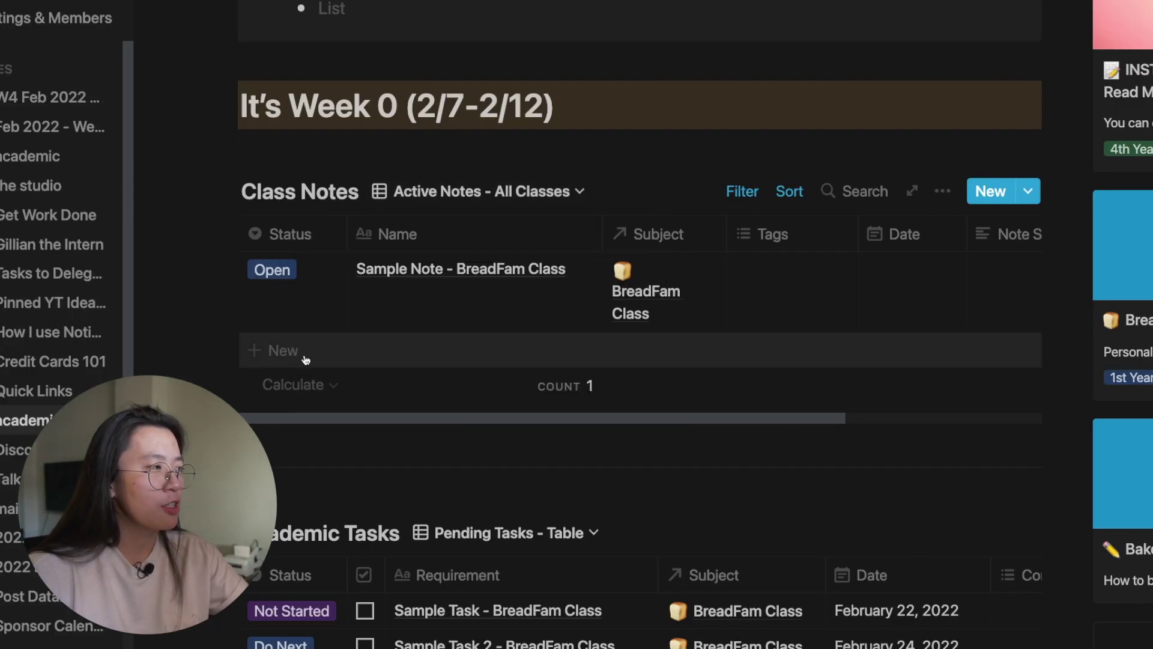
click(294, 355)
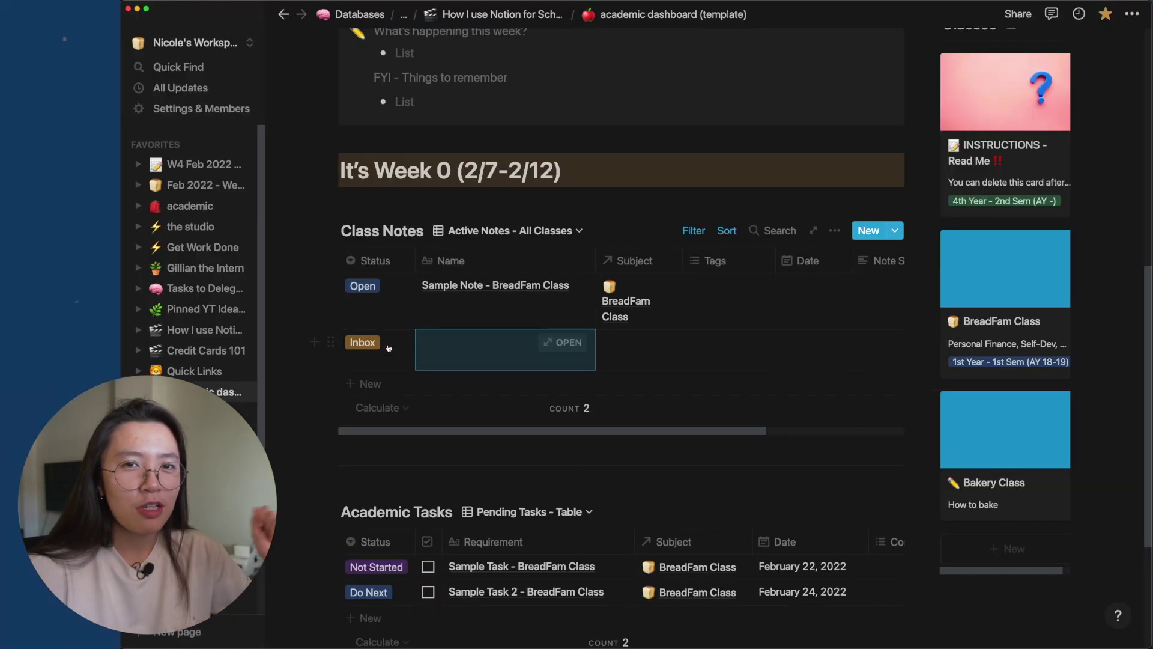
click(272, 349)
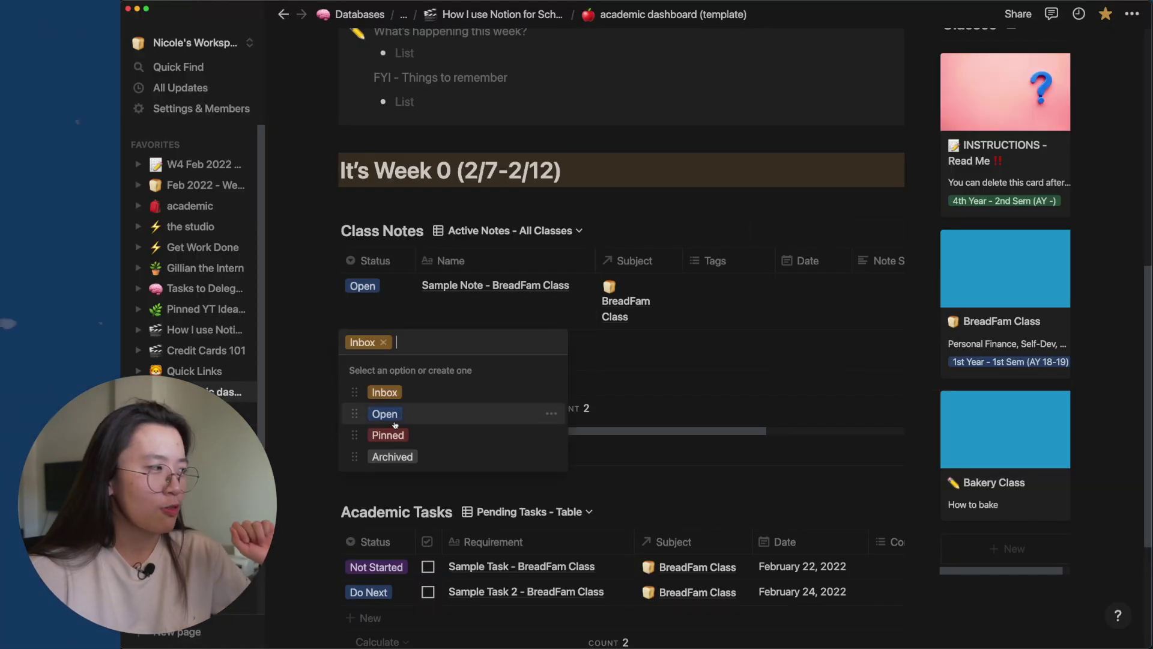
click(384, 414)
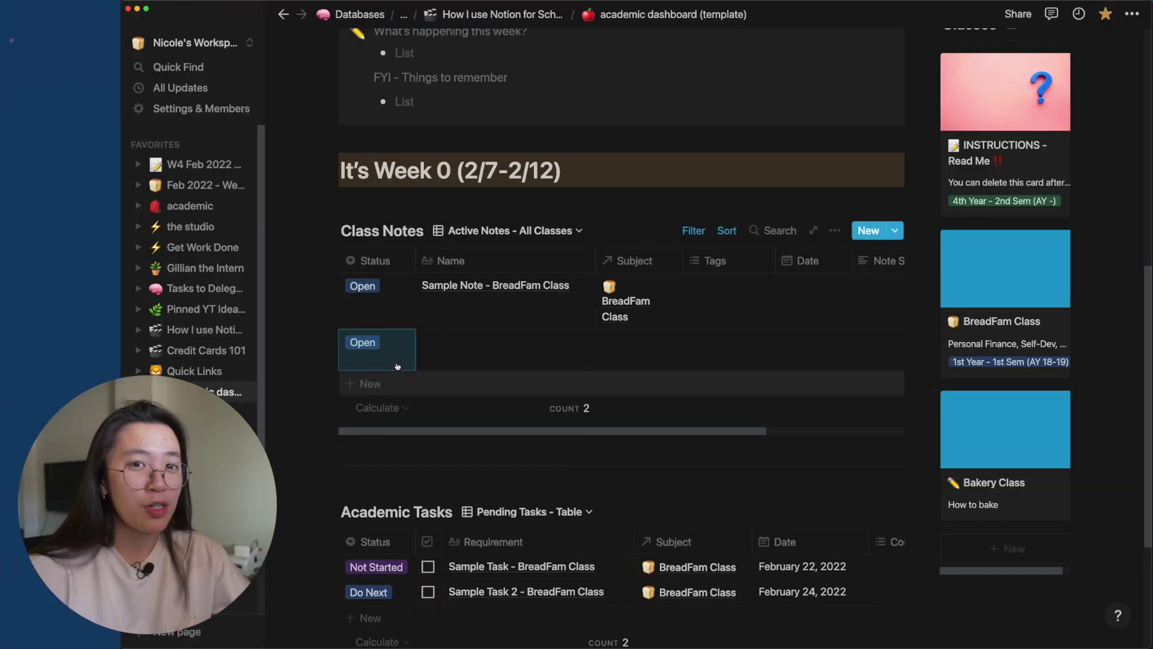
Change the new untitled note's Status to Pinned
click(372, 344)
key(Escape)
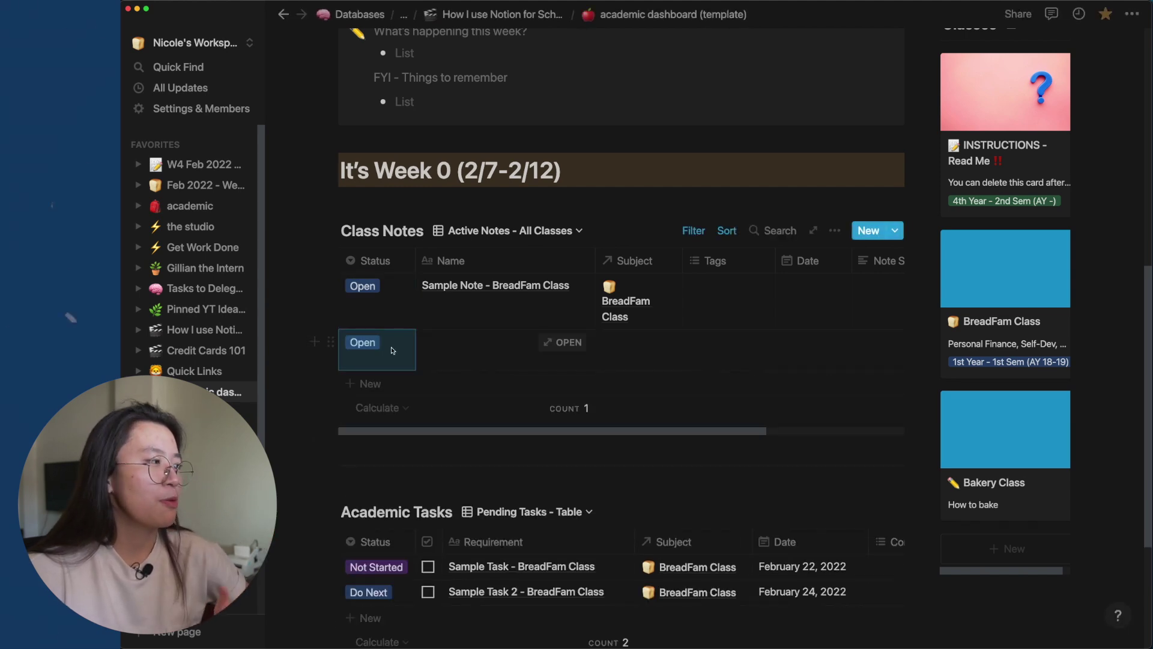
click(391, 347)
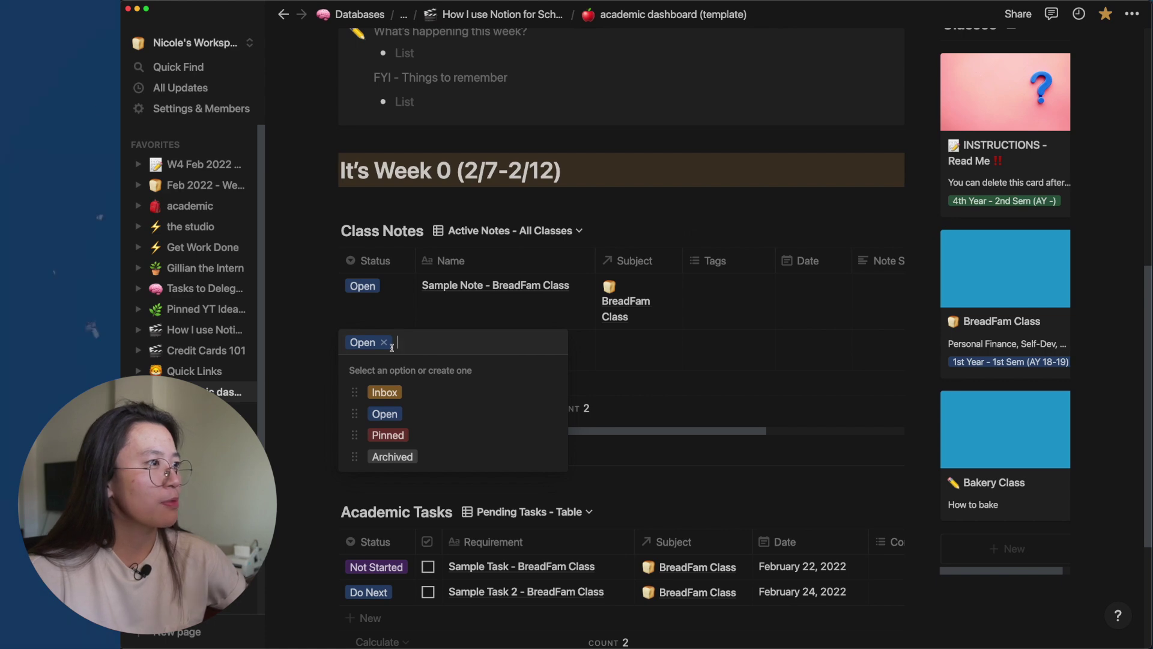
click(404, 436)
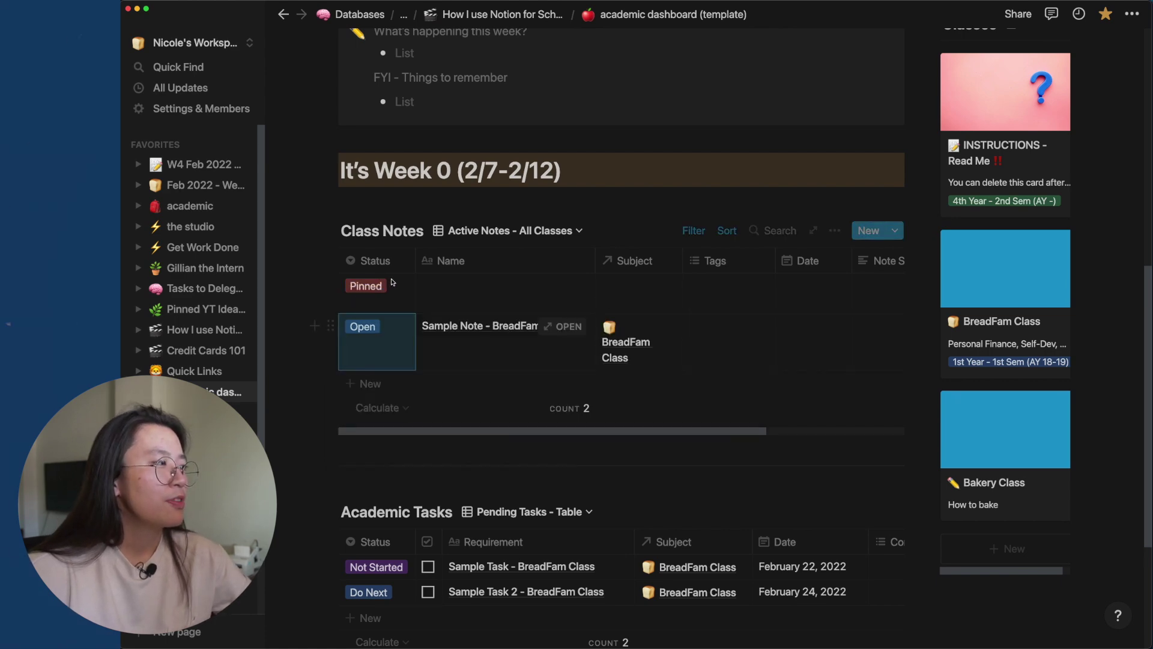